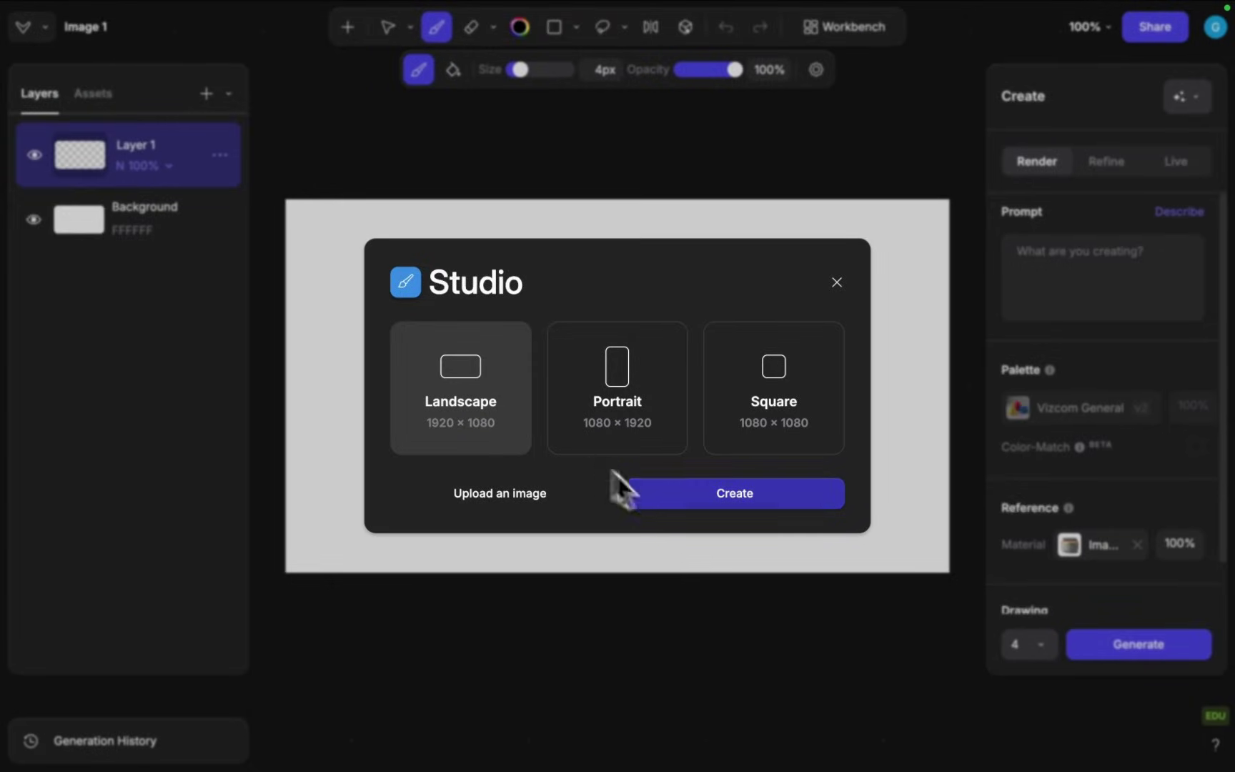
Step: Create a square 1080 × 1080 canvas and turn on symmetry about its vertical centre line
click(747, 393)
click(692, 505)
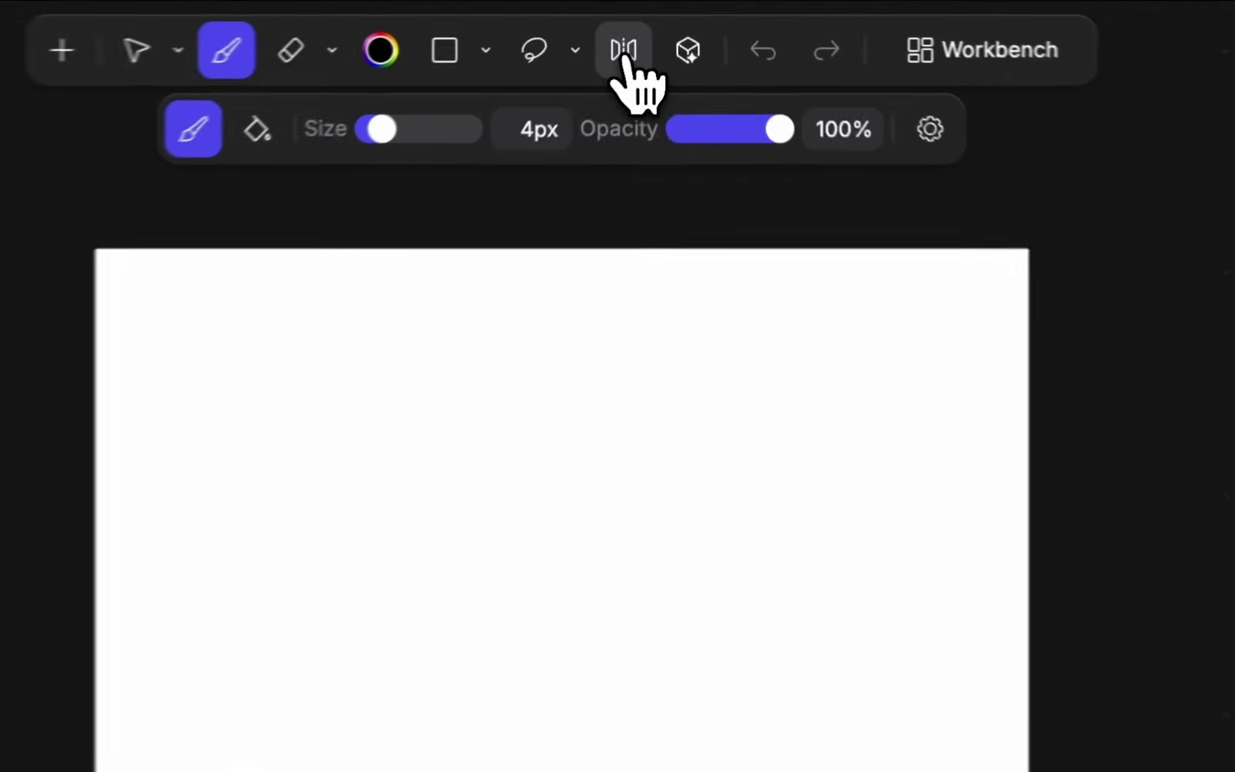
click(650, 29)
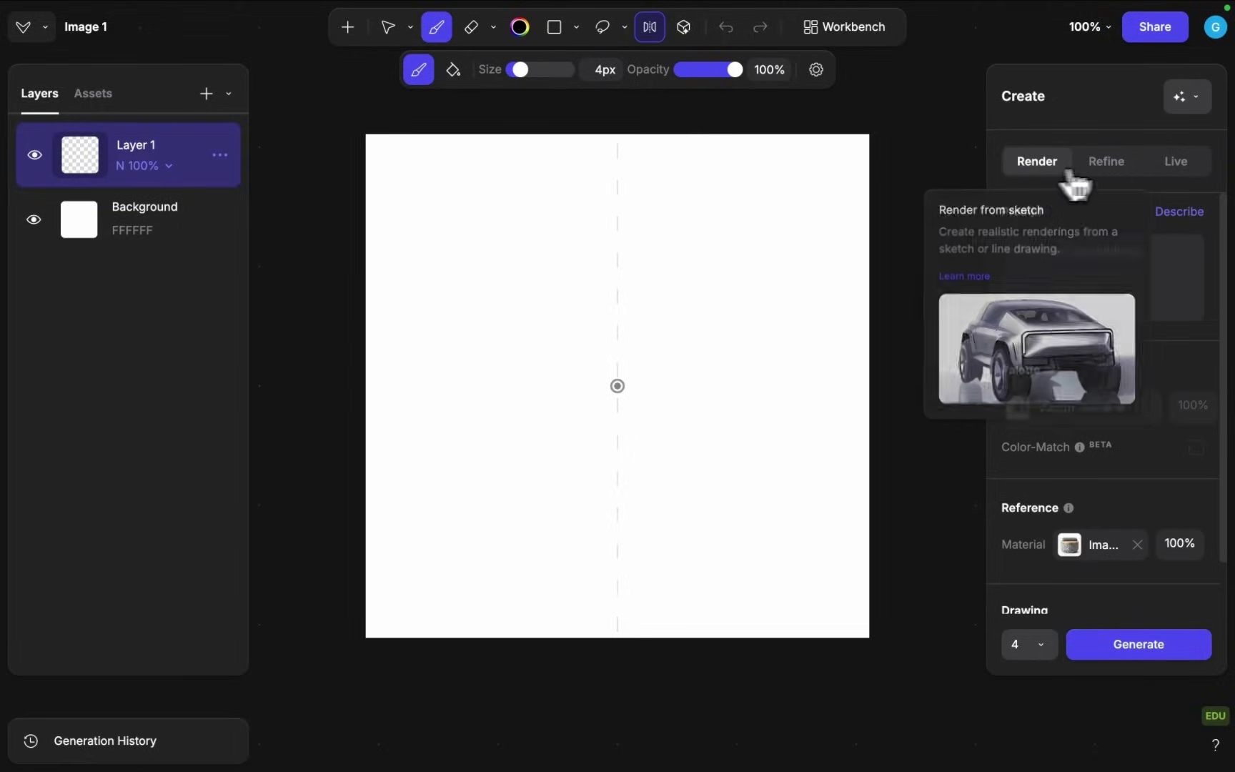
Step: Set up Live rendering with the prompt "minimalist gaming chair" and an enlarged, undocked preview window
click(1163, 170)
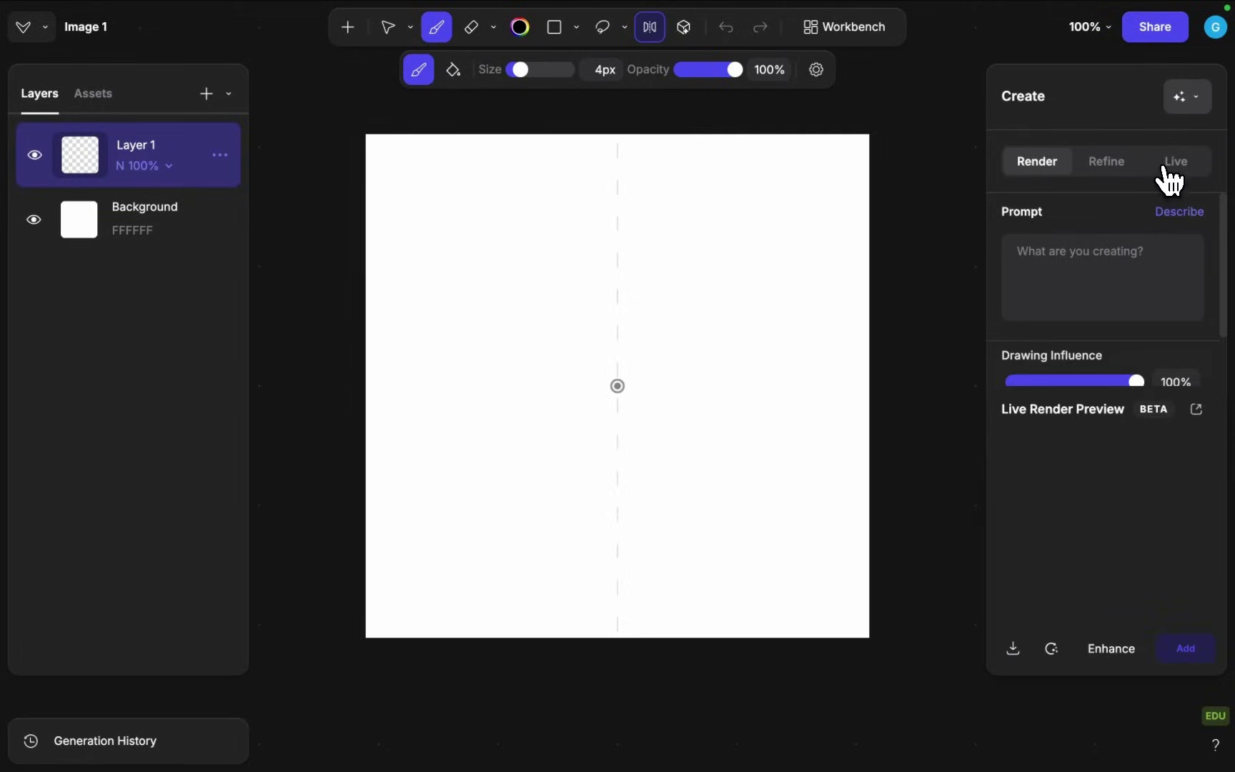
click(1095, 246)
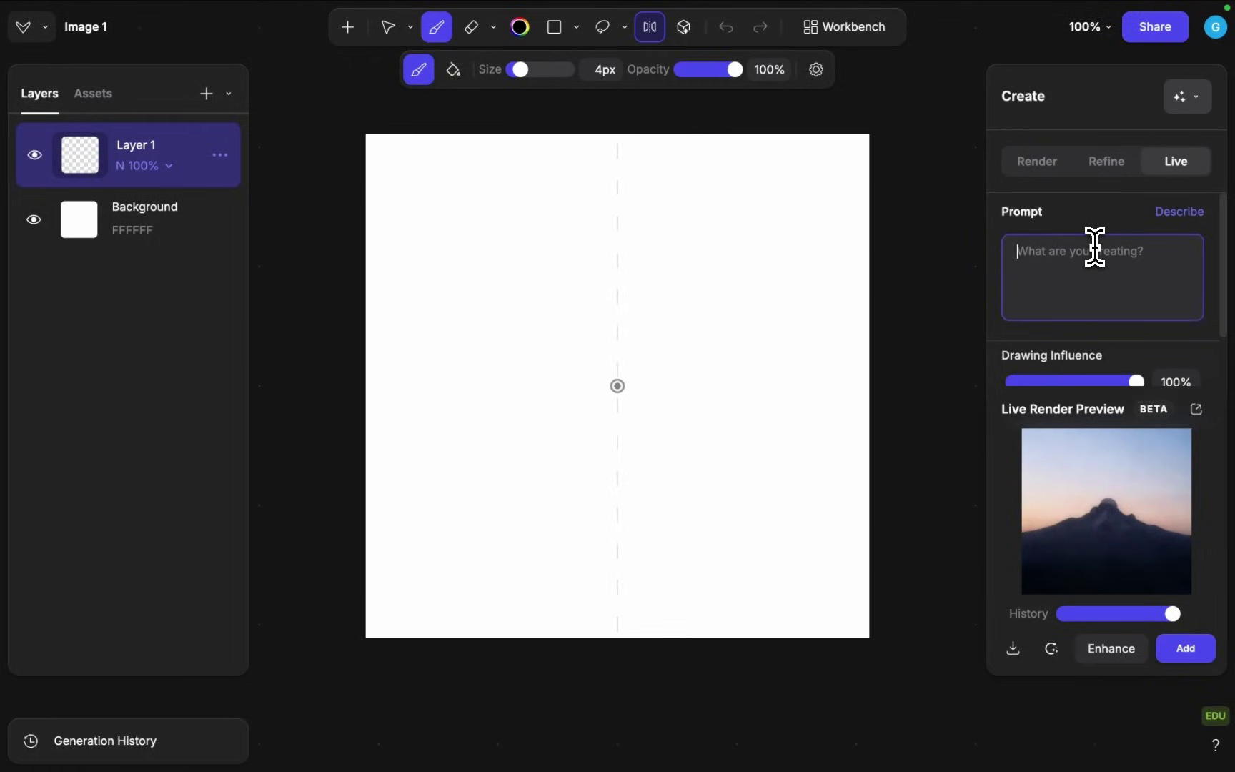
text(minimalist gaming chair)
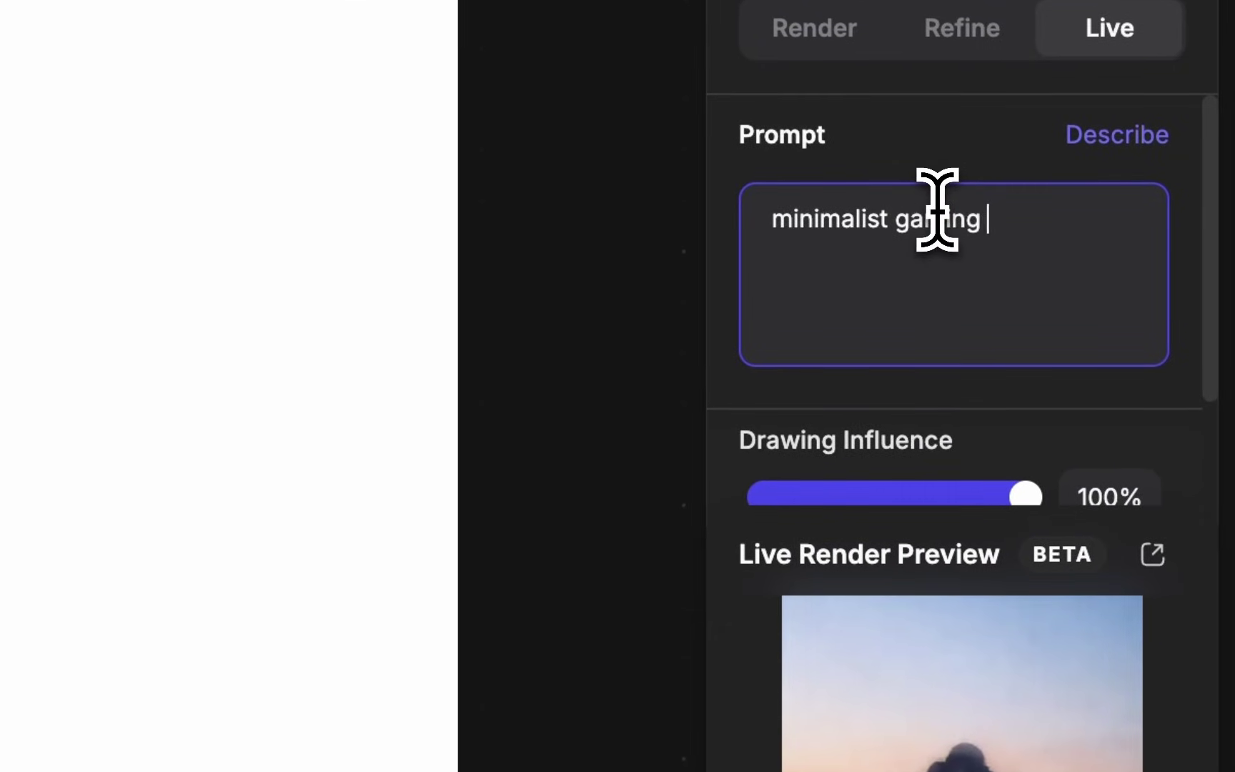
click(1152, 554)
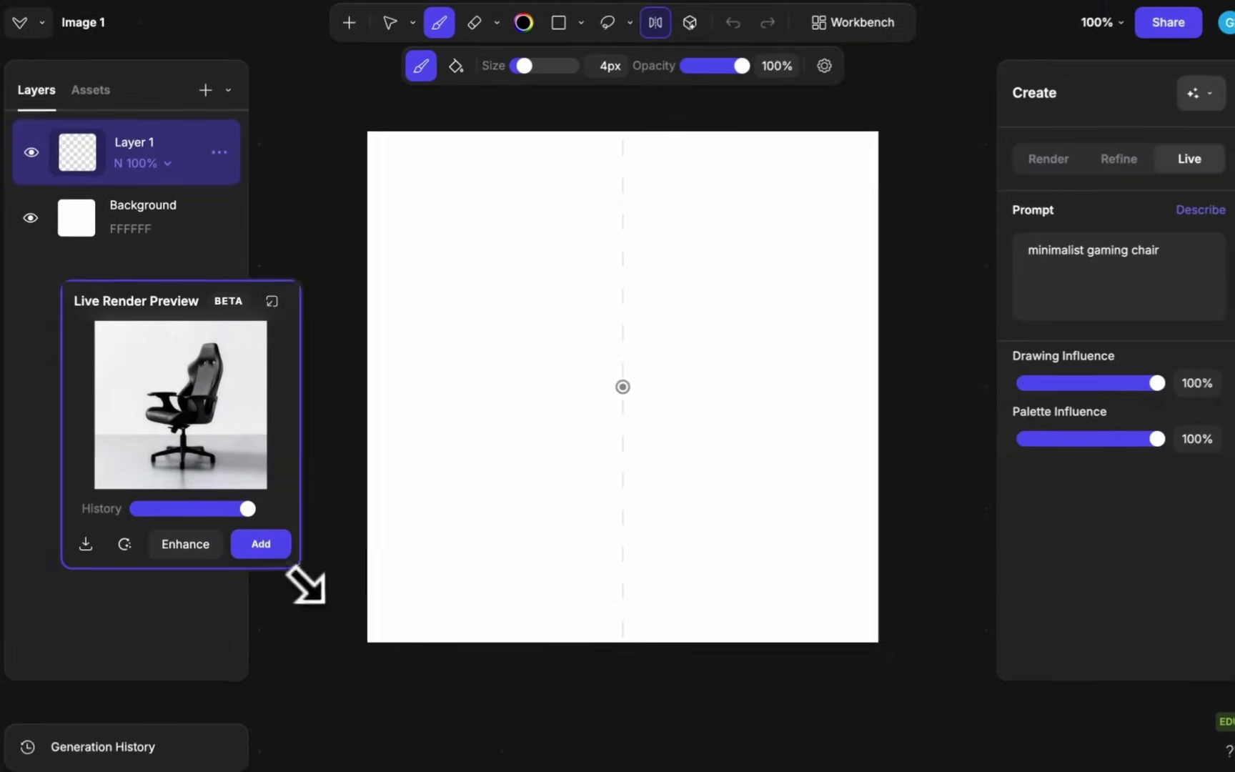
drag(306, 581, 390, 663)
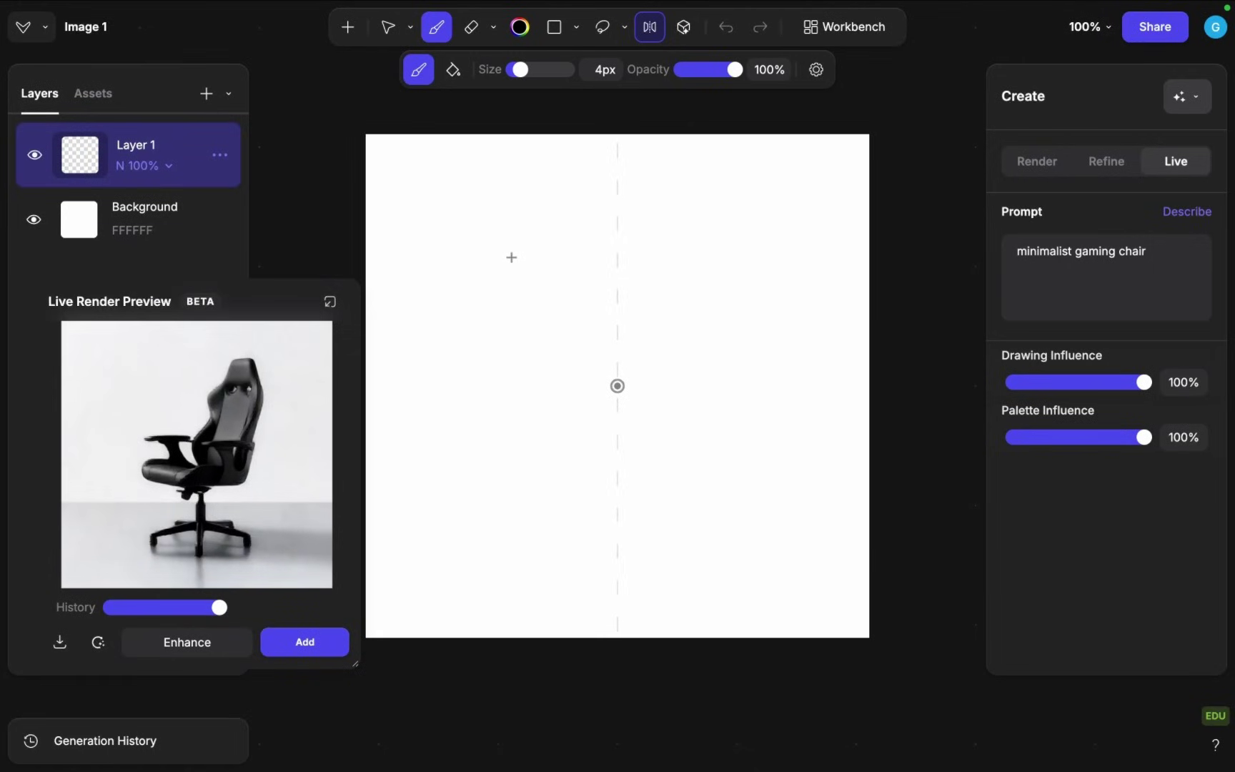
Step: Sketch the gaming chair's splayed base, centre column and curved seat underside with the 4 px brush
drag(548, 604, 551, 595)
drag(550, 592, 588, 575)
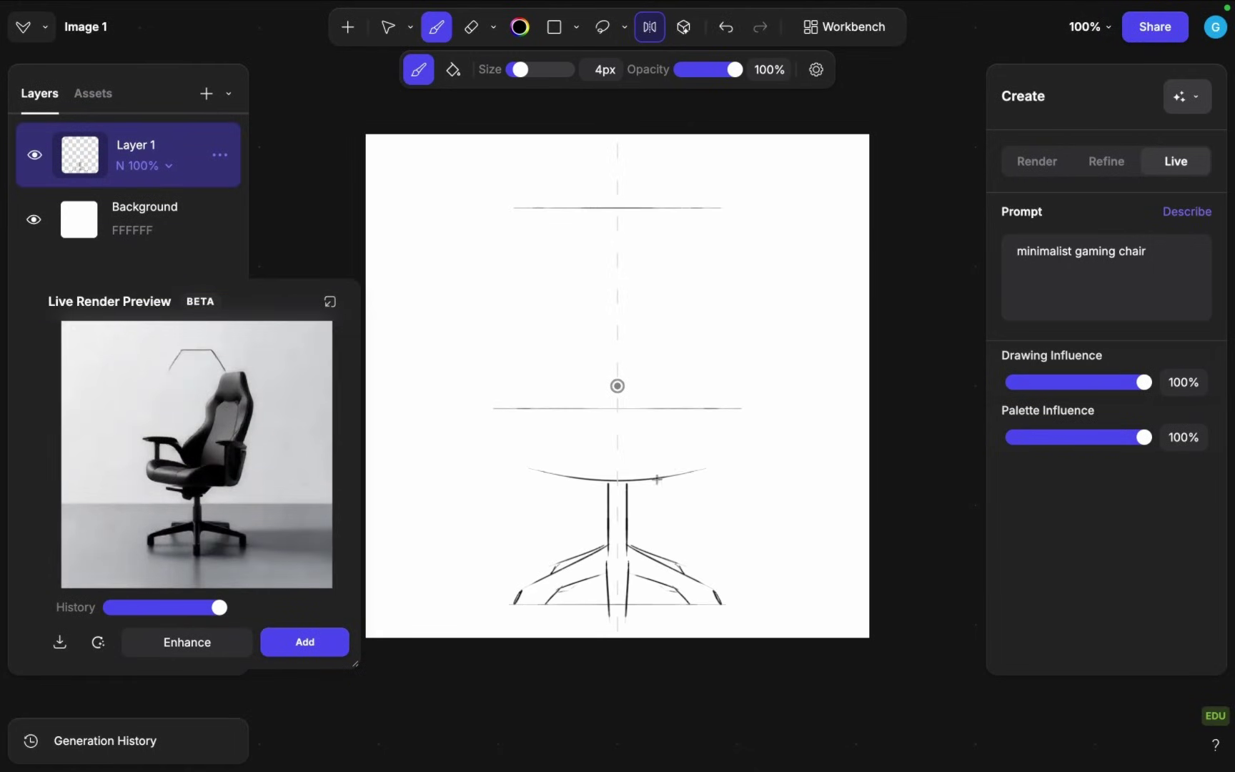
drag(533, 463, 617, 476)
Step: Sketch the chair's angular backrest outline, side edges and two inner cut-outs in symmetric strokes
drag(593, 202, 536, 286)
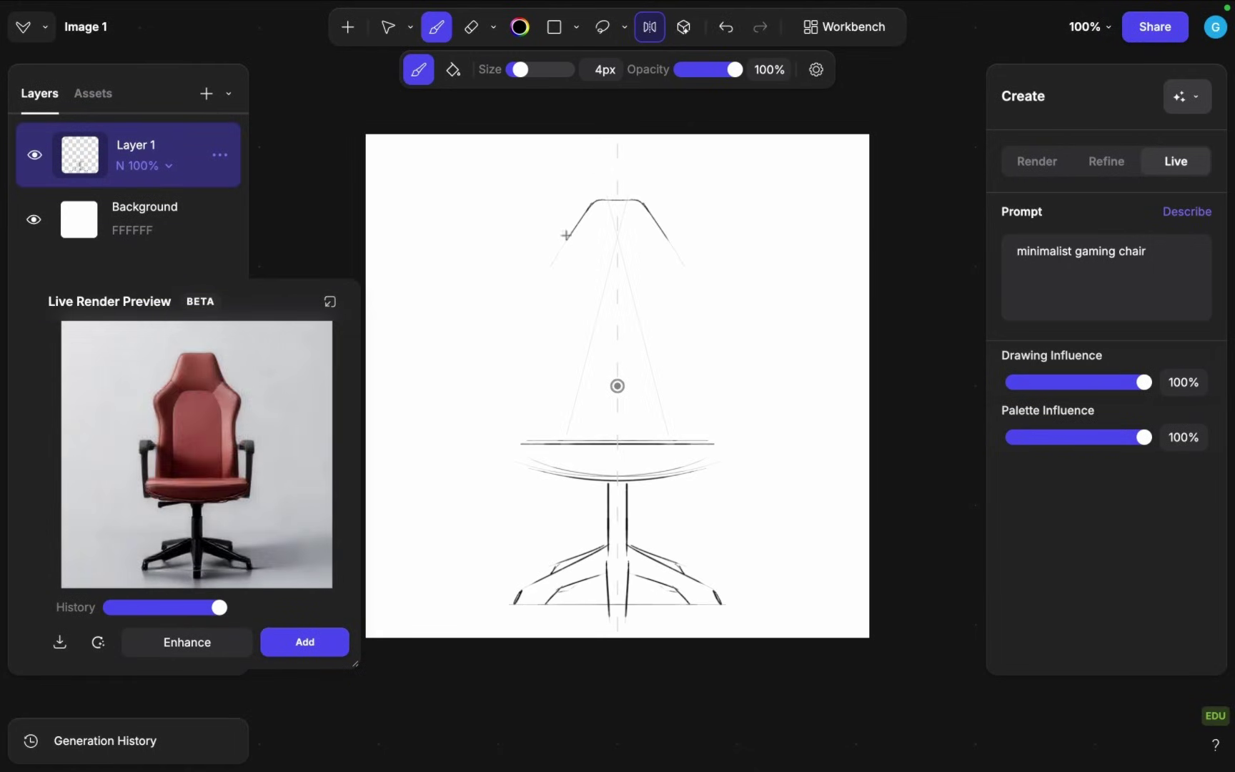
mouse_move(535, 311)
mouse_down()
mouse_move(568, 370)
mouse_move(533, 359)
mouse_up()
drag(533, 360, 532, 421)
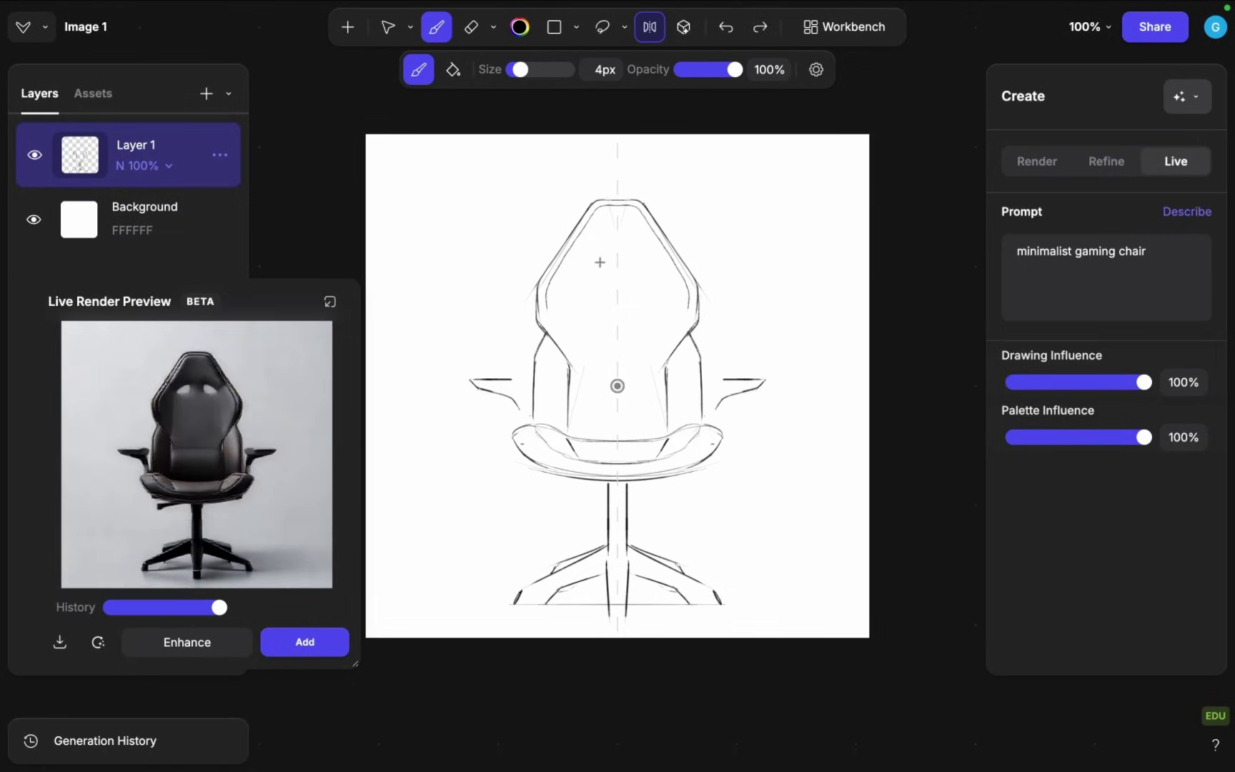
drag(600, 254, 600, 358)
drag(594, 260, 598, 322)
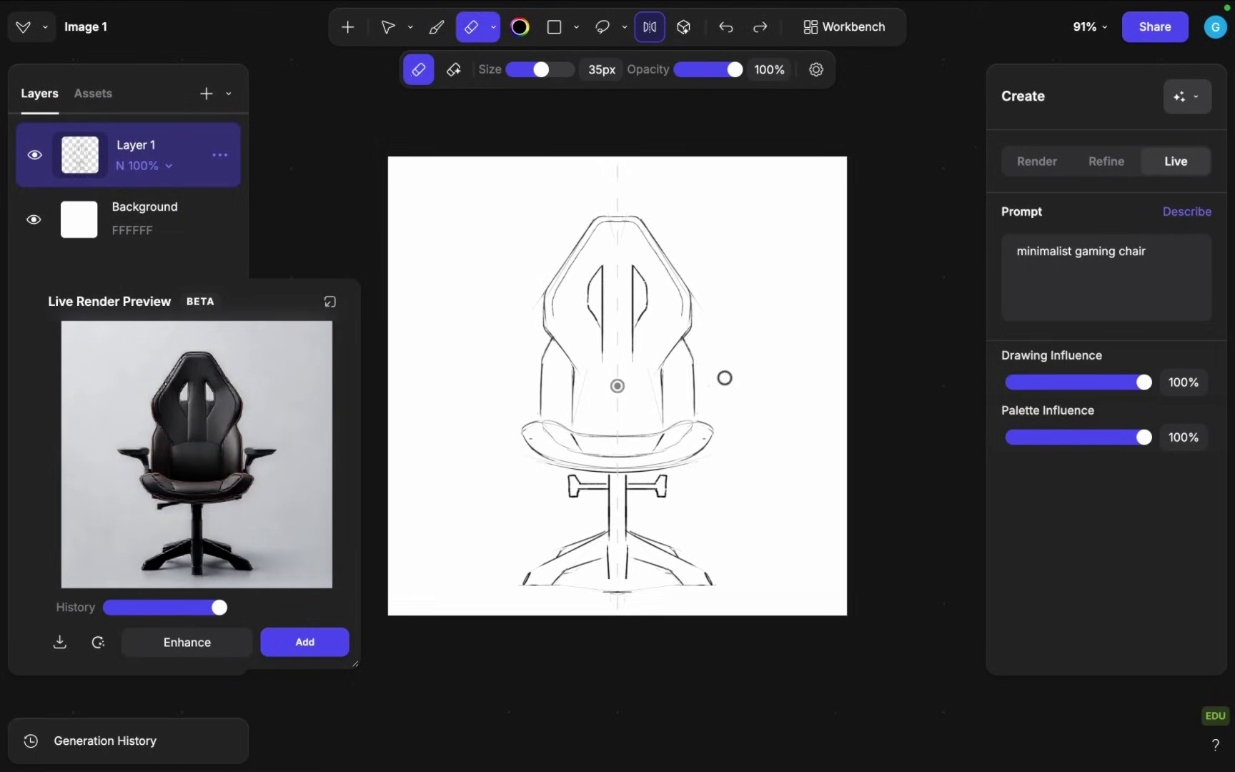
key(b)
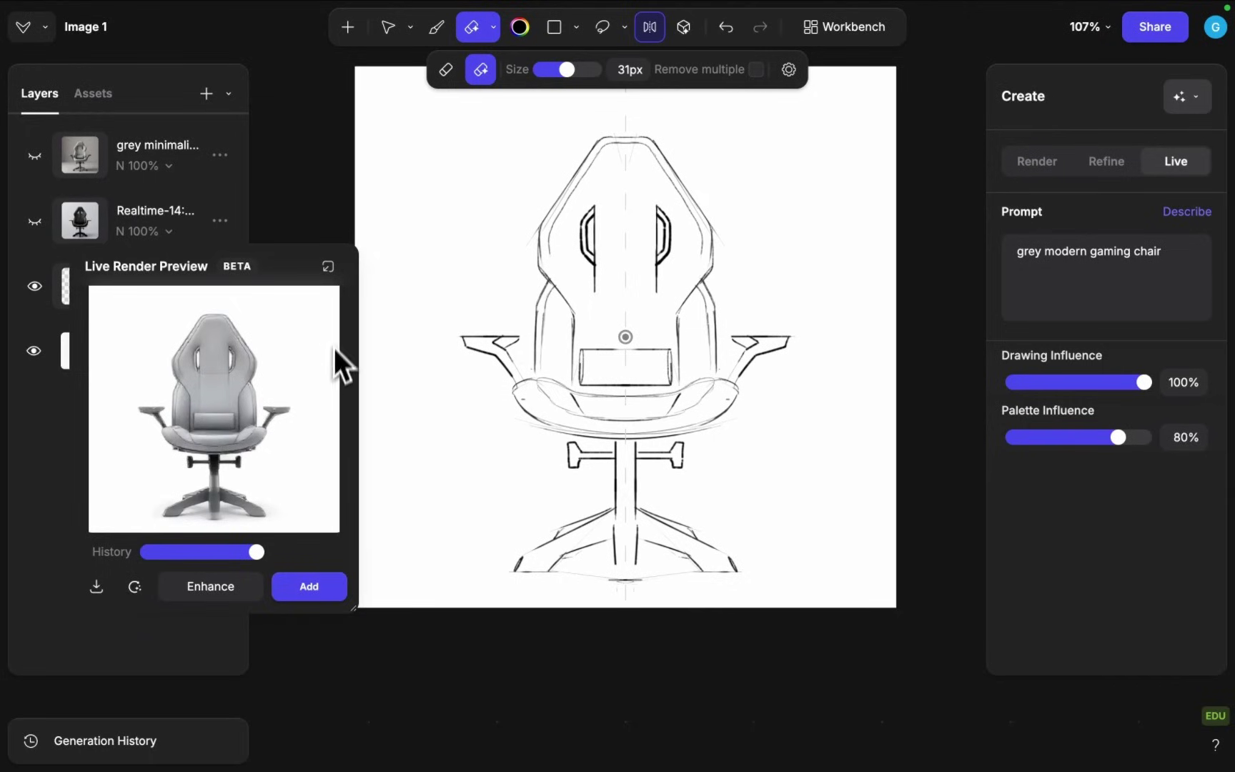
Step: Dock the live preview again and switch to Render mode with the palette influence set to 100%
click(330, 276)
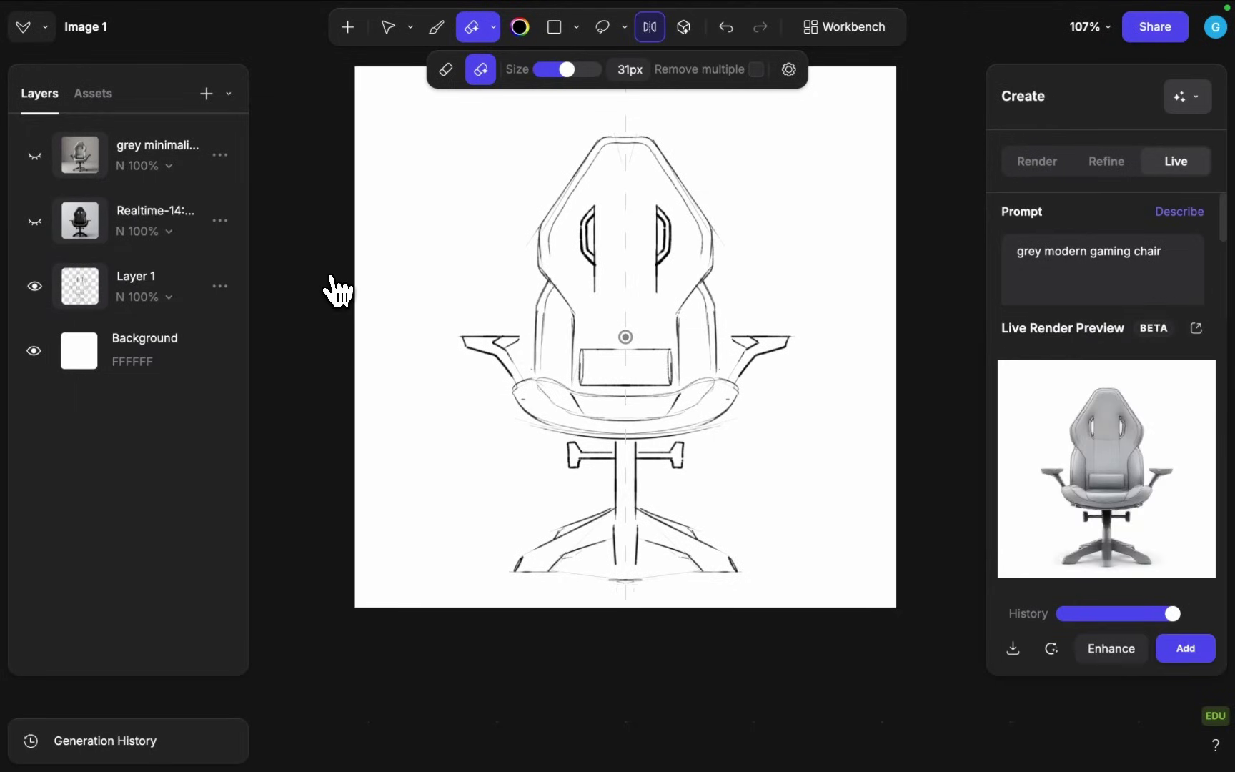
click(1027, 172)
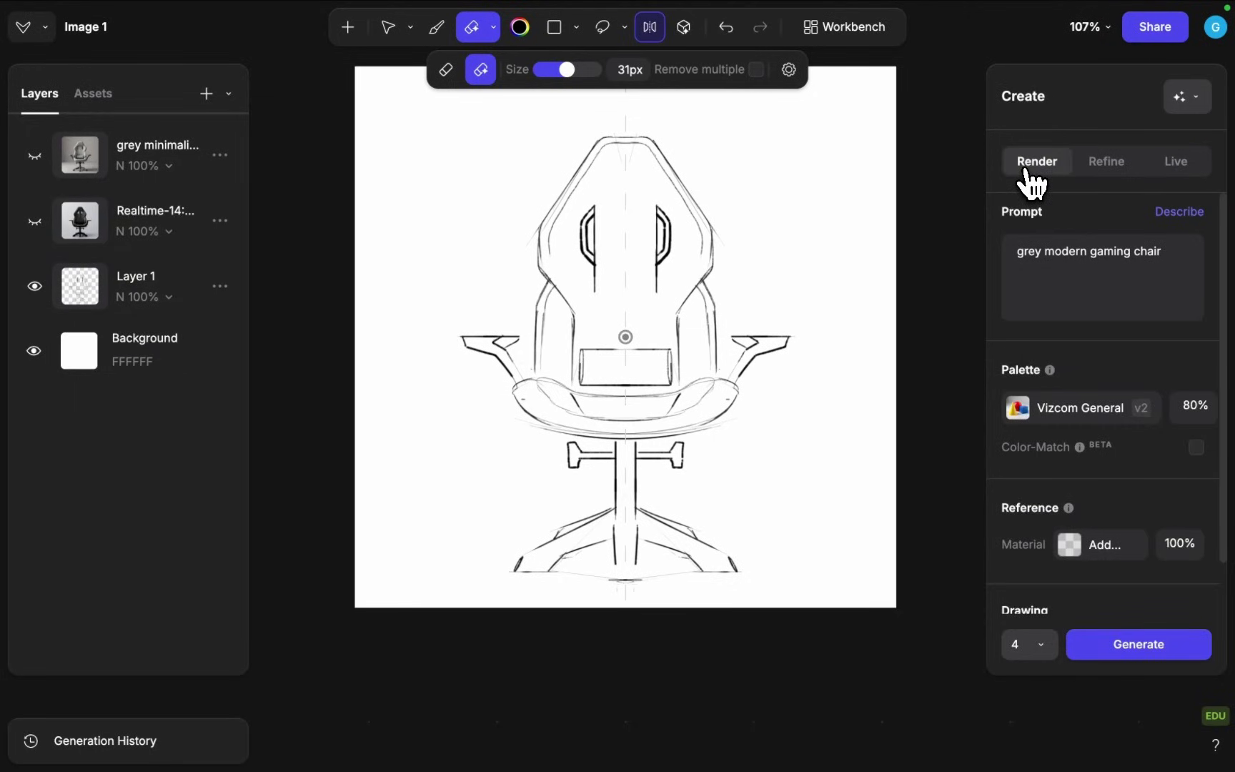
click(1193, 409)
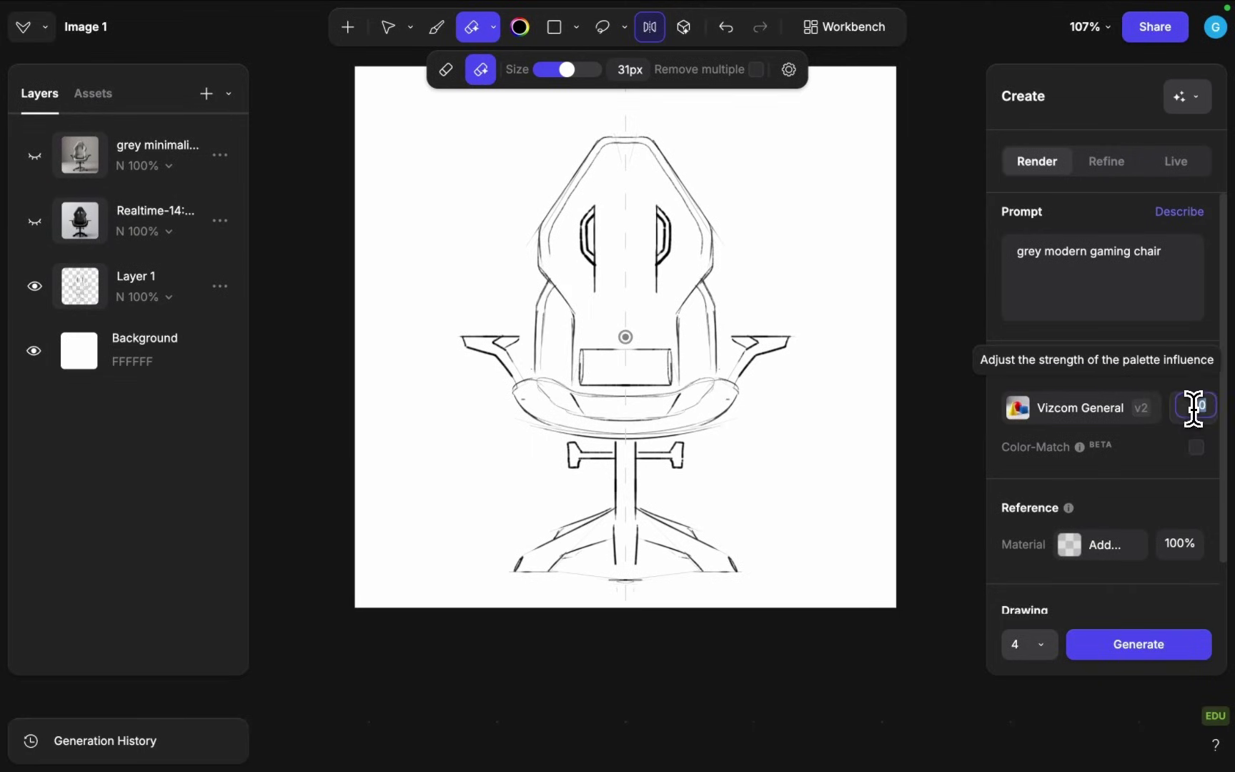
scroll(1193, 408, down, 2)
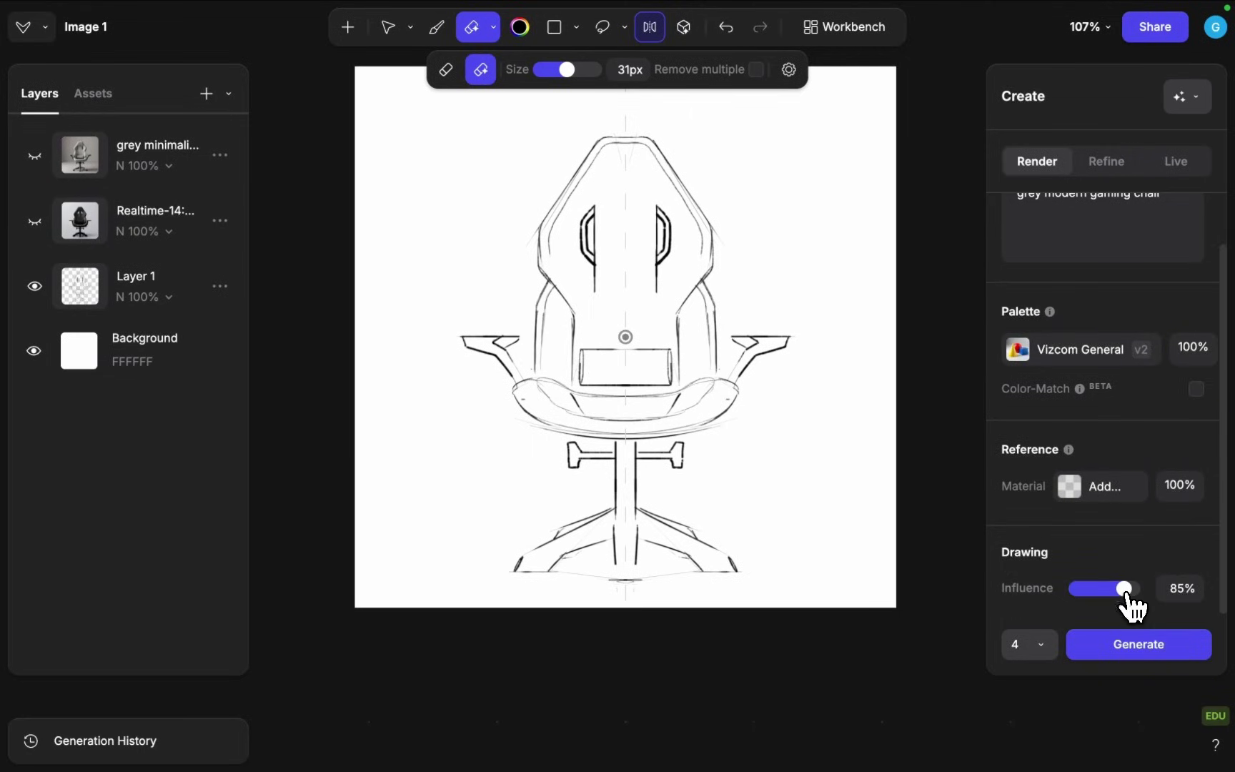
scroll(1115, 412, up, 2)
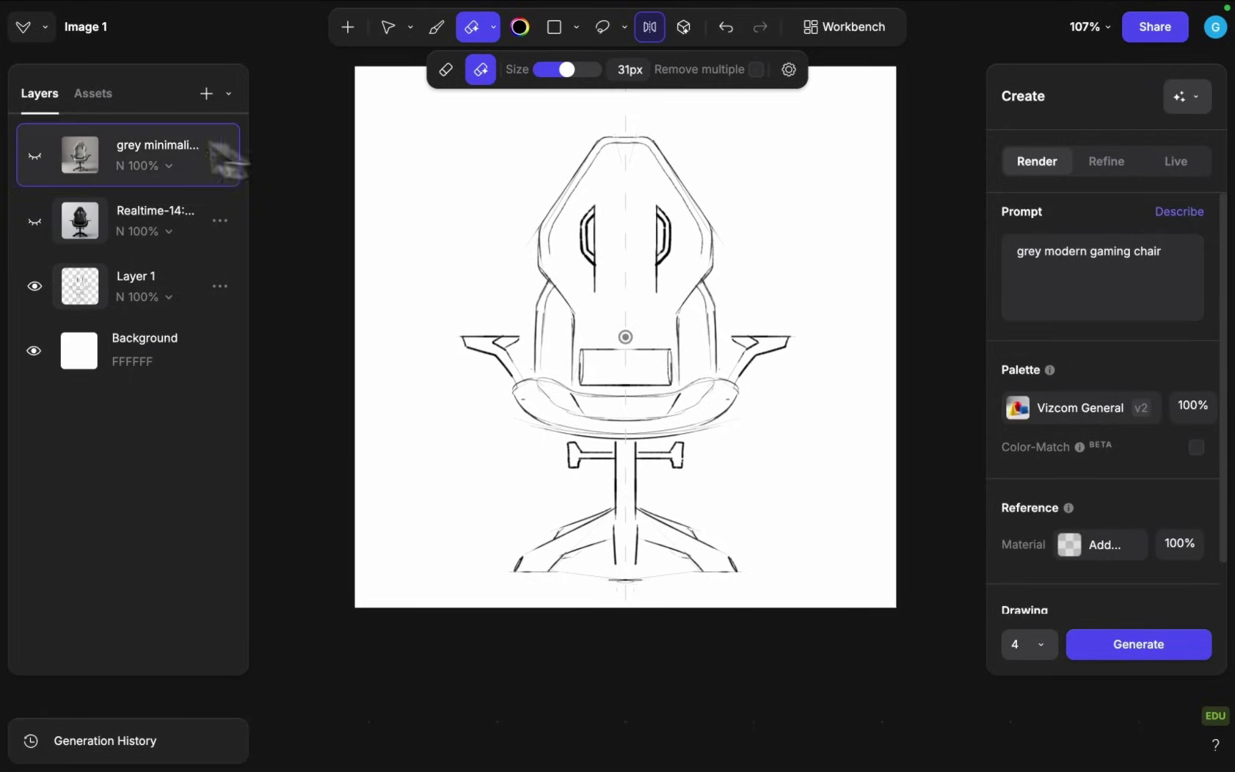
Step: Generate four renders of the chair sketch on Layer 1, compare them, and add the fourth one as a layer
drag(212, 157, 208, 168)
click(1119, 646)
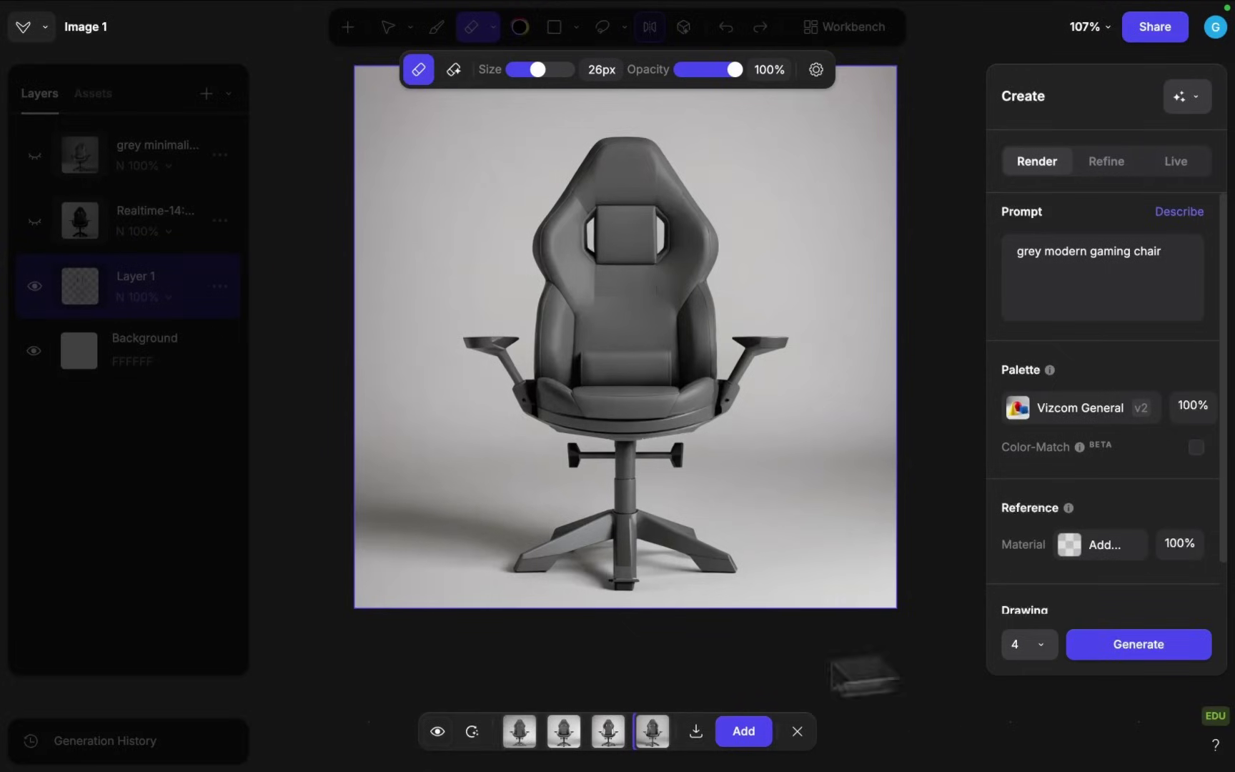
click(437, 731)
click(439, 731)
click(521, 731)
click(564, 730)
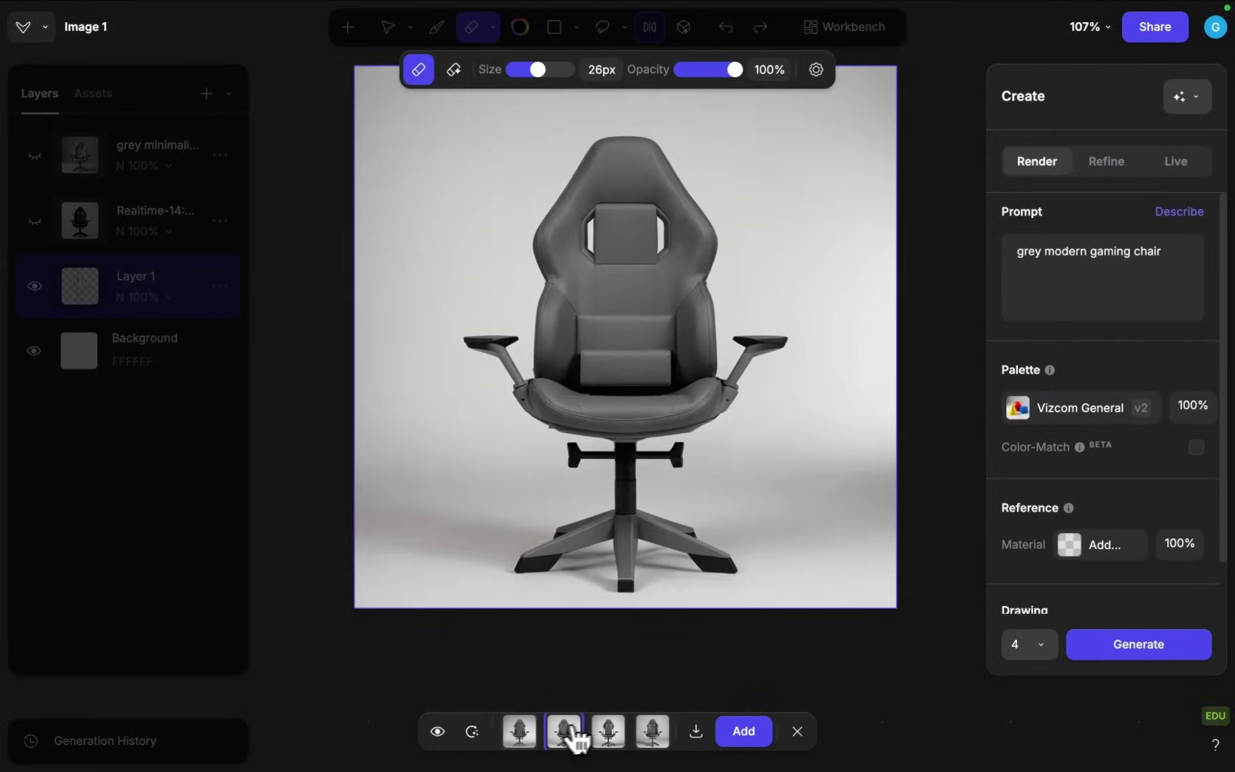
click(608, 731)
click(653, 730)
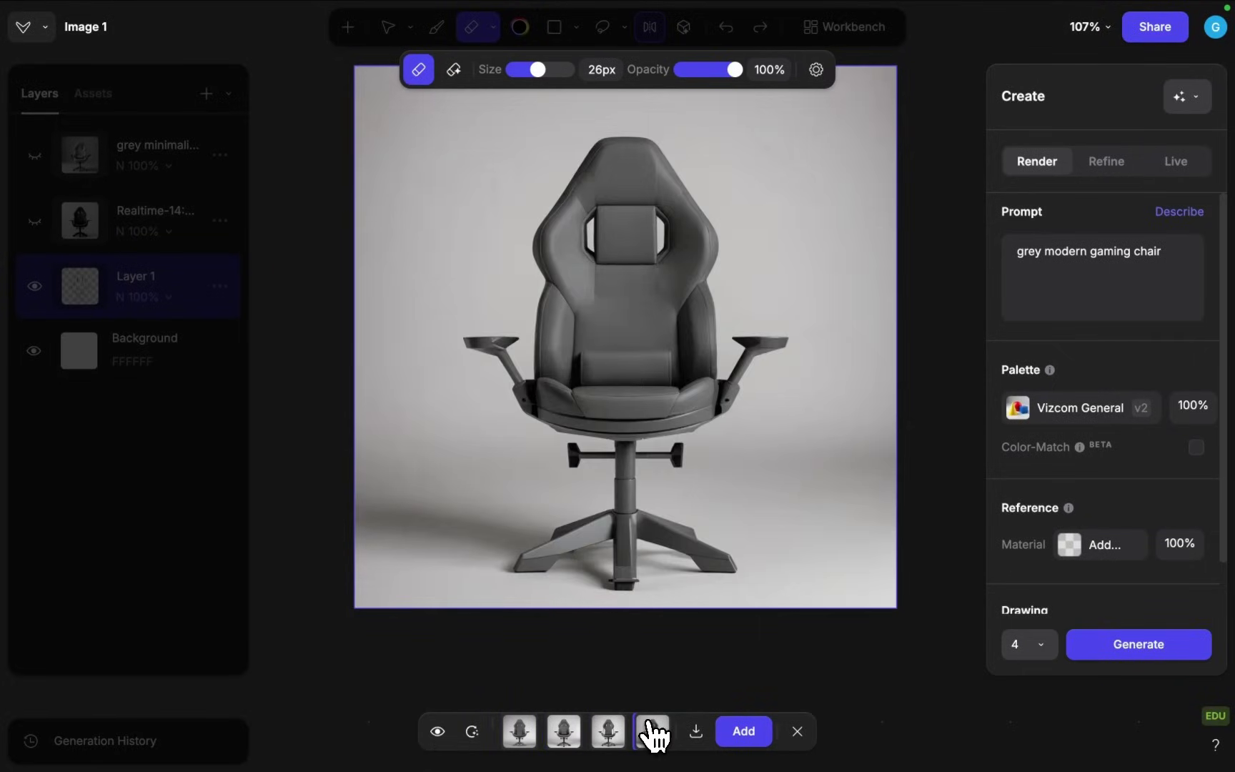
click(741, 731)
click(798, 733)
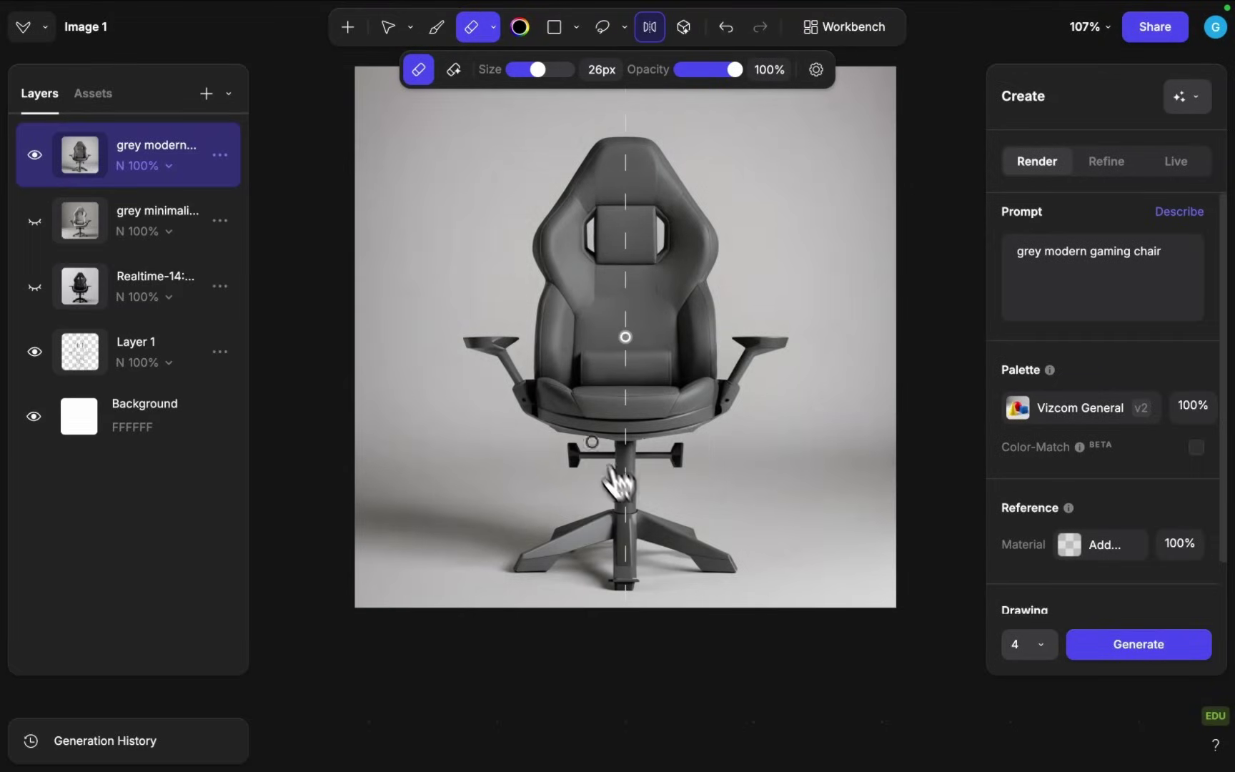
Step: Draw grid seam lines on the lower backrest above the cushion, regenerate the render and add the third result as a layer
key(b)
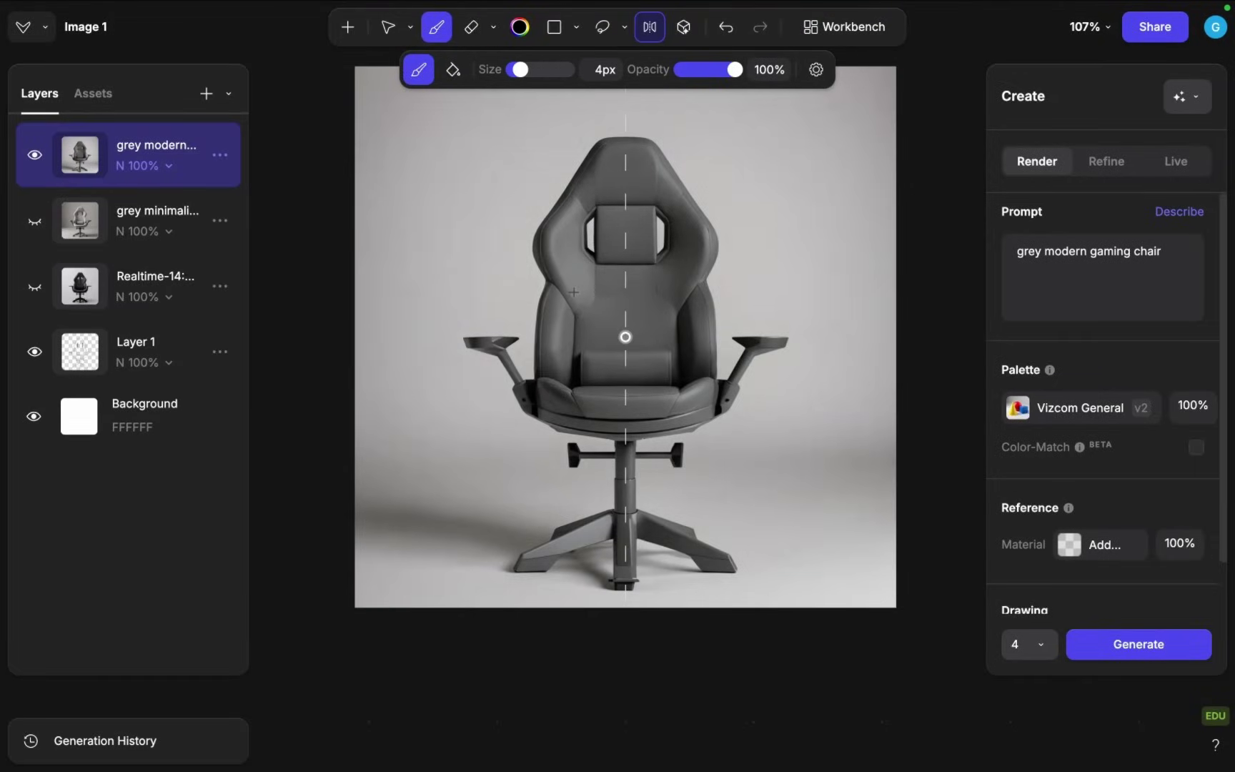
drag(580, 317, 625, 325)
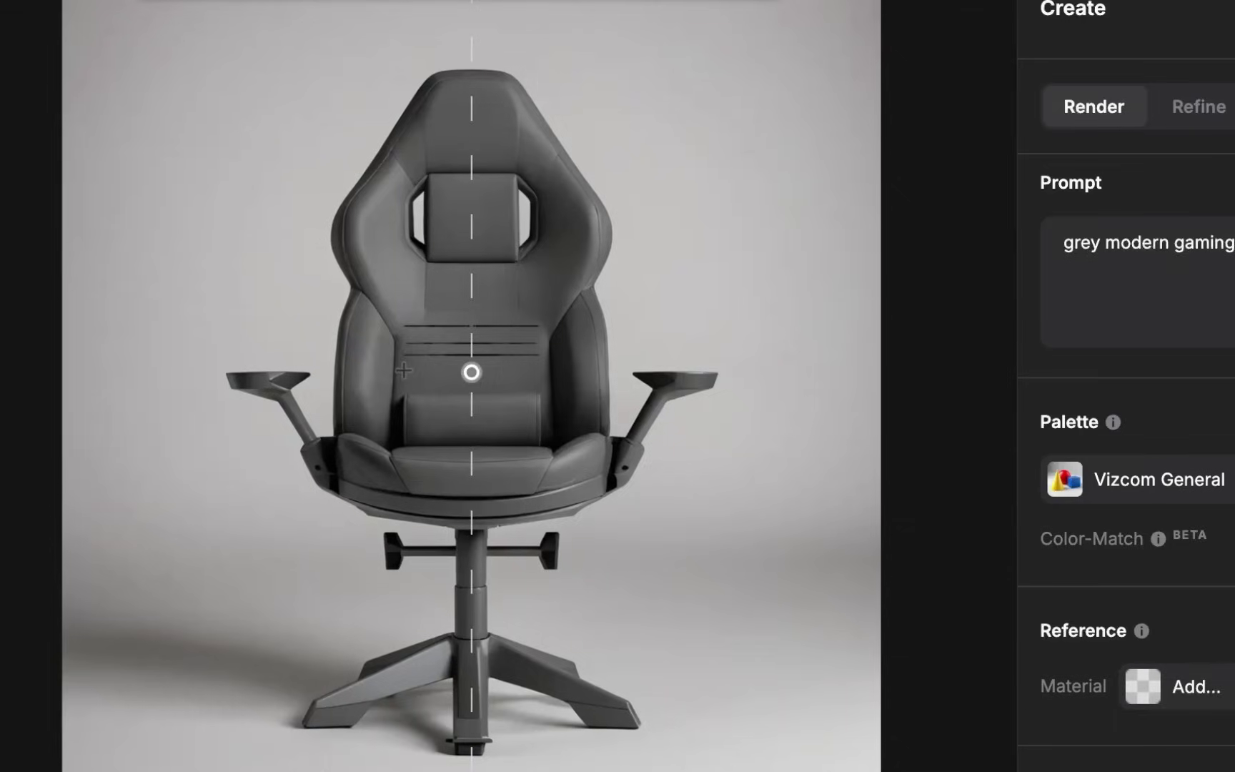
mouse_move(404, 370)
mouse_down()
mouse_move(485, 370)
mouse_move(490, 386)
mouse_up()
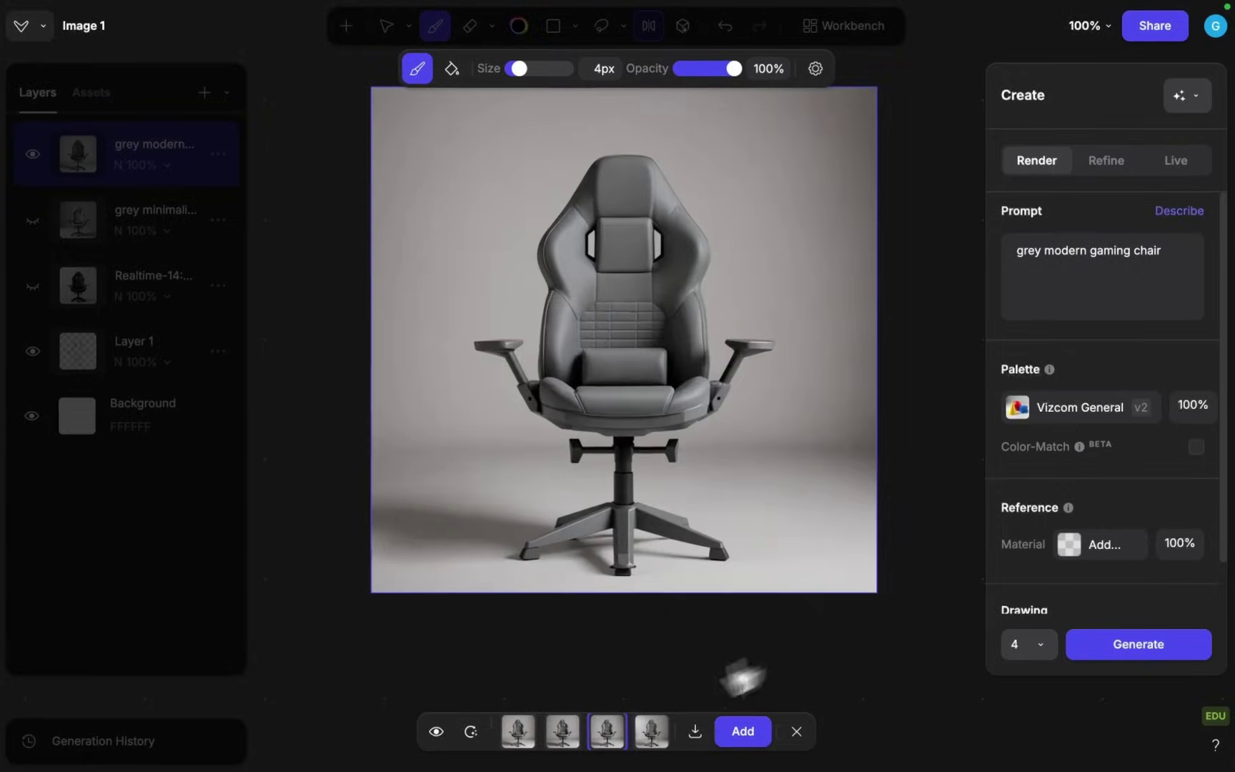
scroll(609, 287, up, 2)
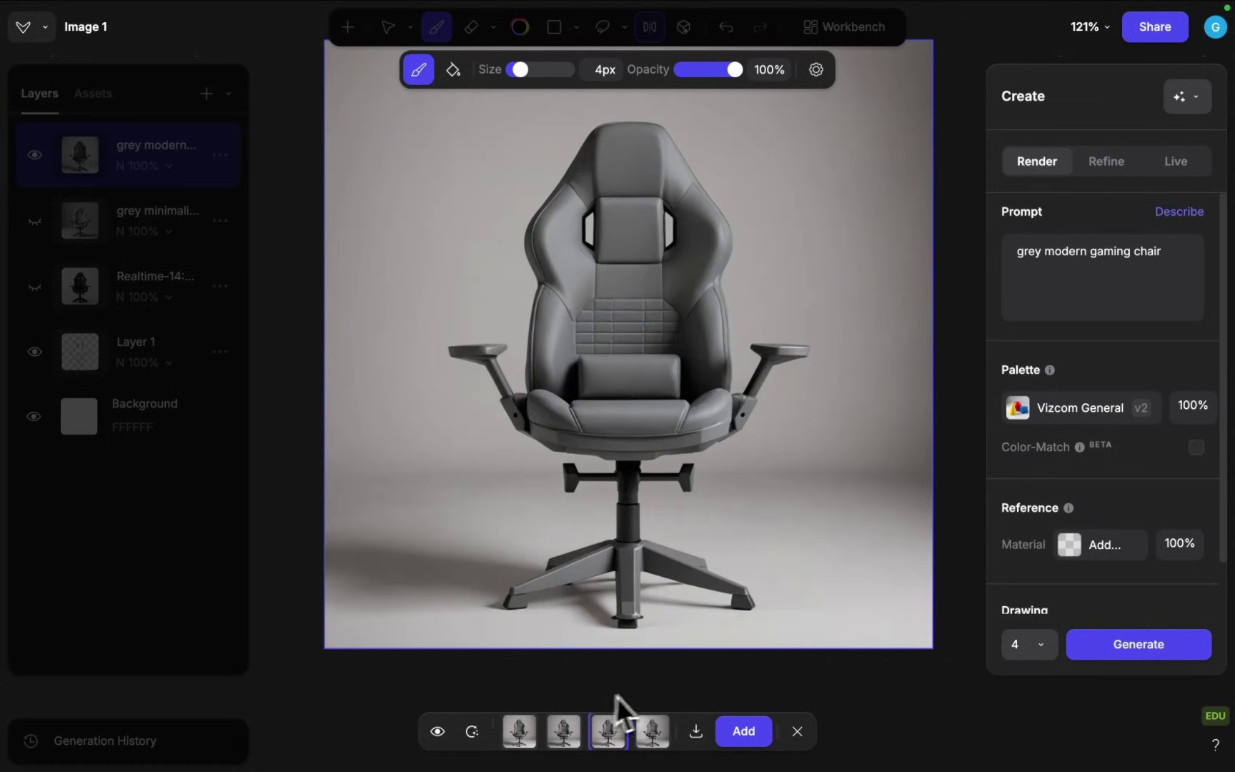
click(747, 732)
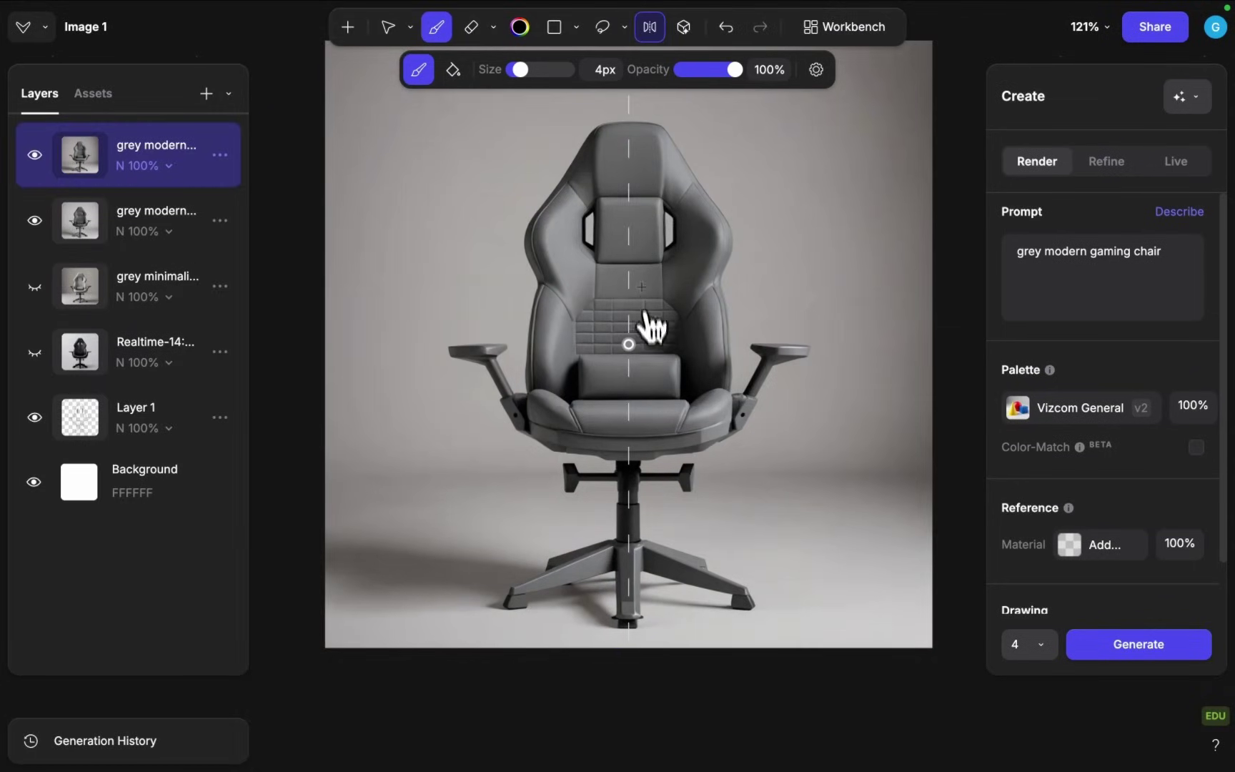
Step: Remove the horizontal seam below the headrest panel with the 46 px magic eraser, comparing before and after
scroll(646, 304, up, 4)
scroll(646, 303, up, 2)
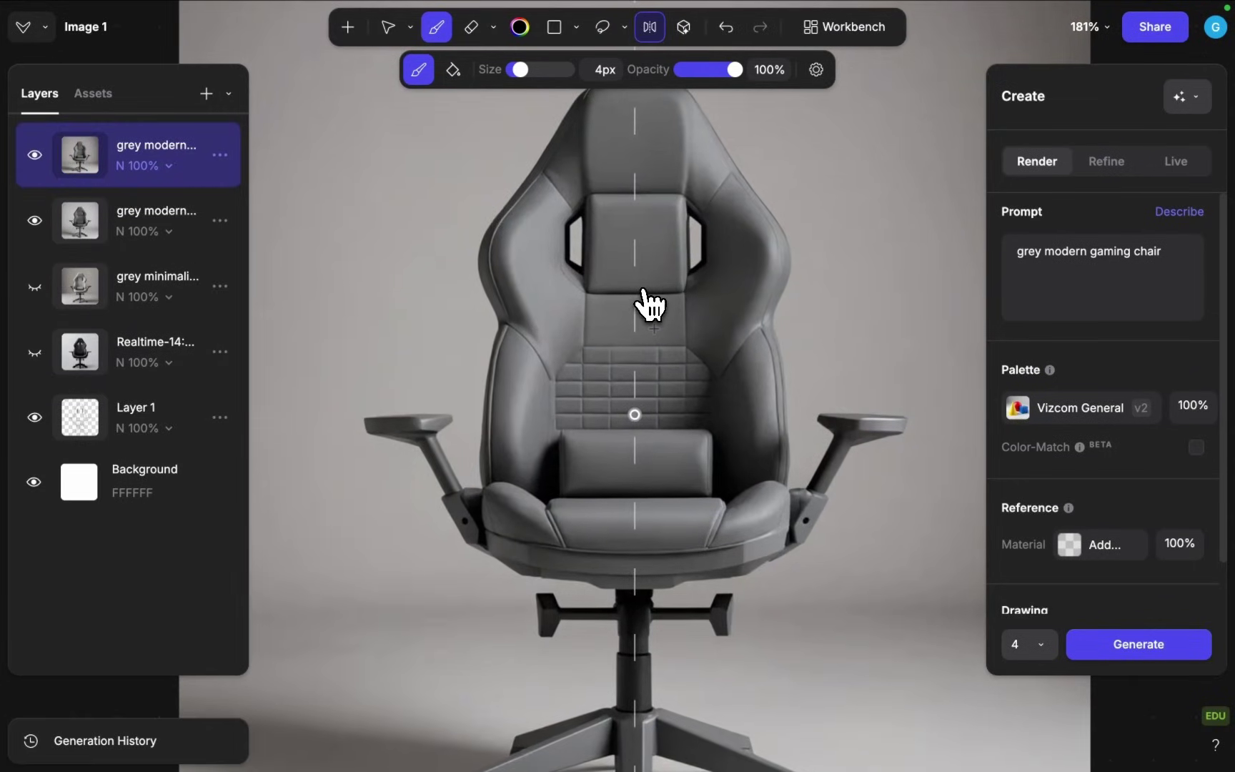
click(472, 28)
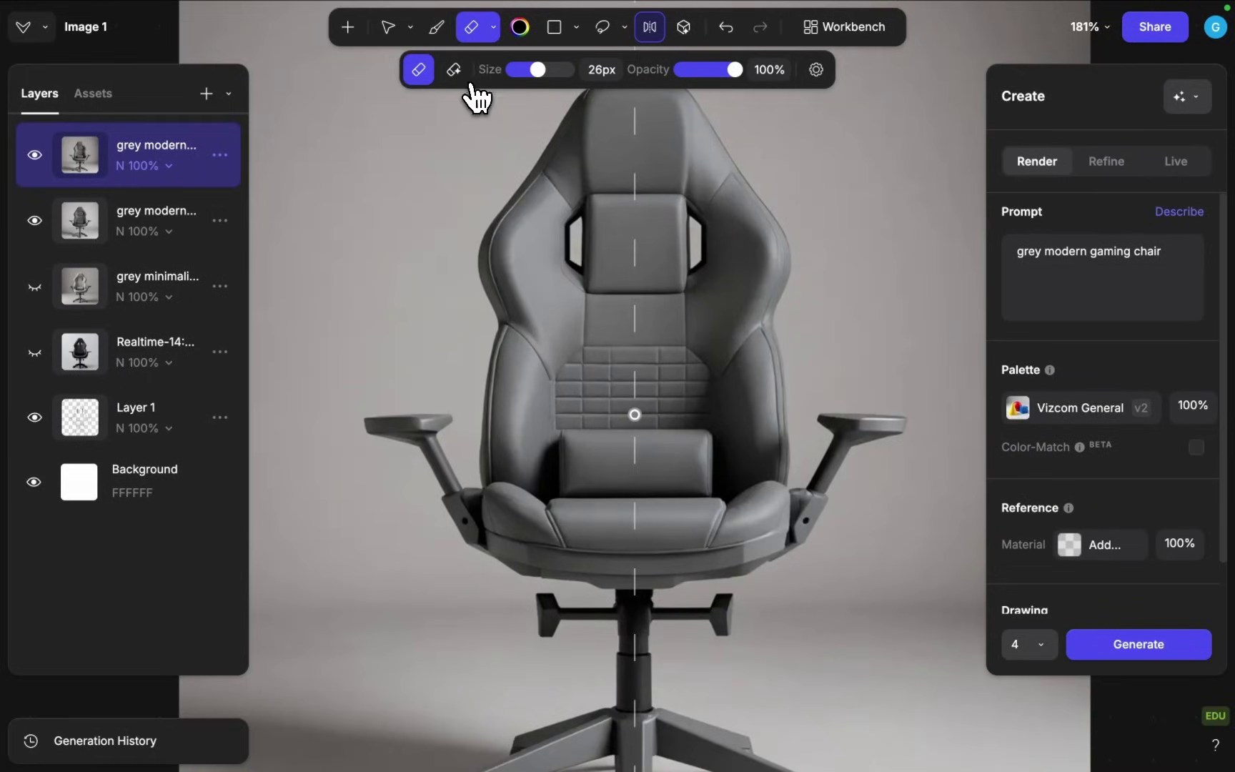
click(453, 69)
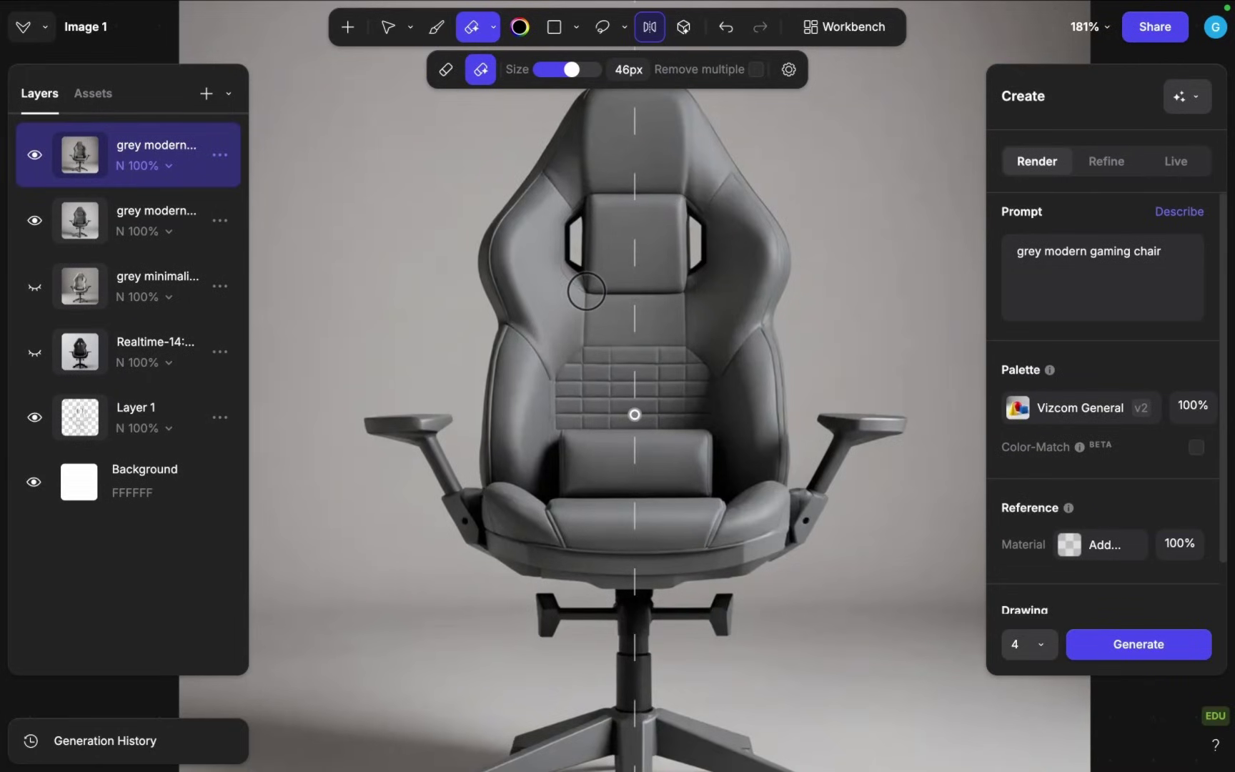
drag(586, 292, 615, 293)
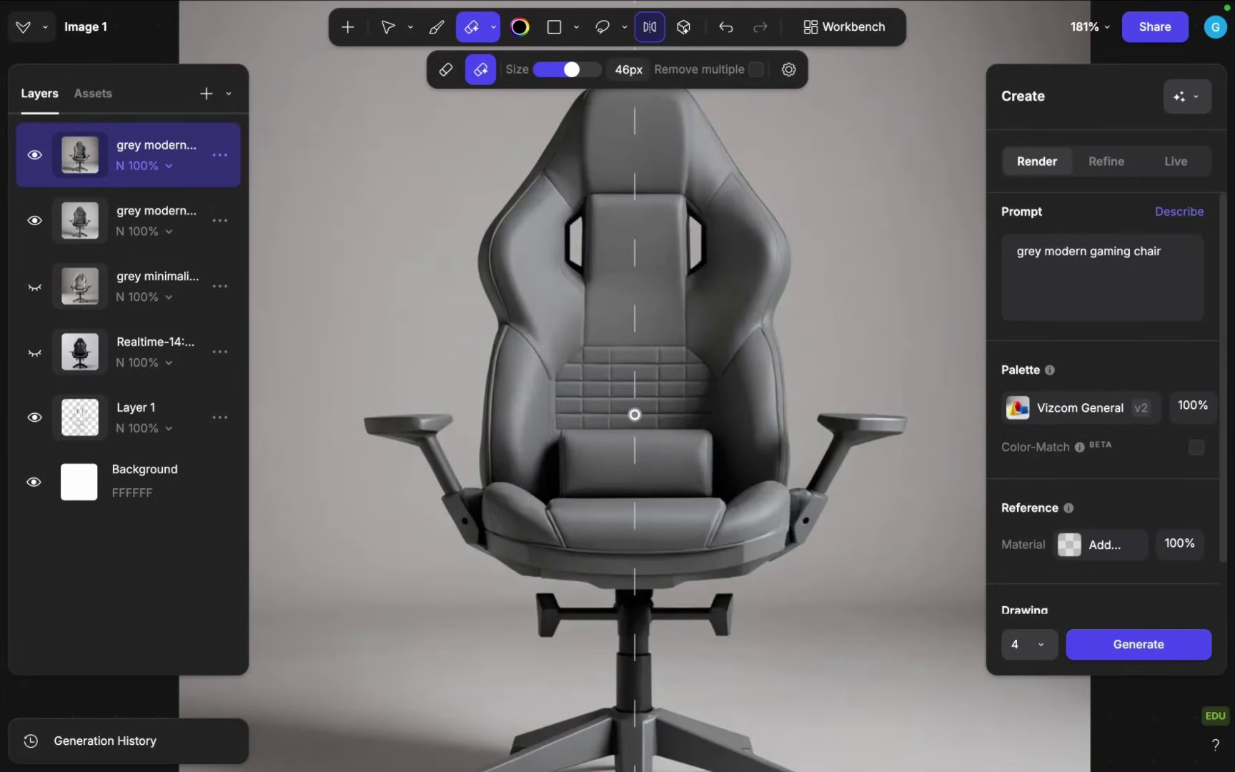
key(ctrl+z)
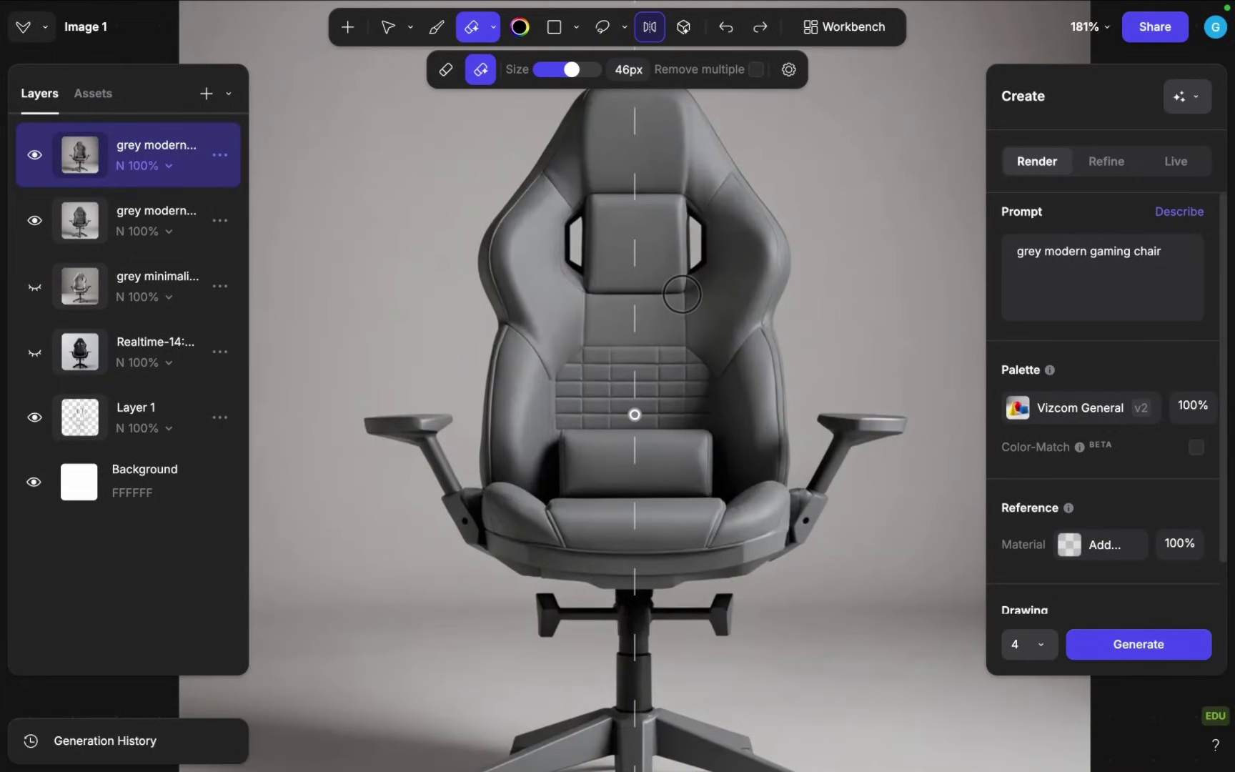
key(ctrl+shift+z)
Step: Clean up the bolt detail on the armrest joint beside the seat with the magic eraser at 16 px
scroll(839, 315, up, 5)
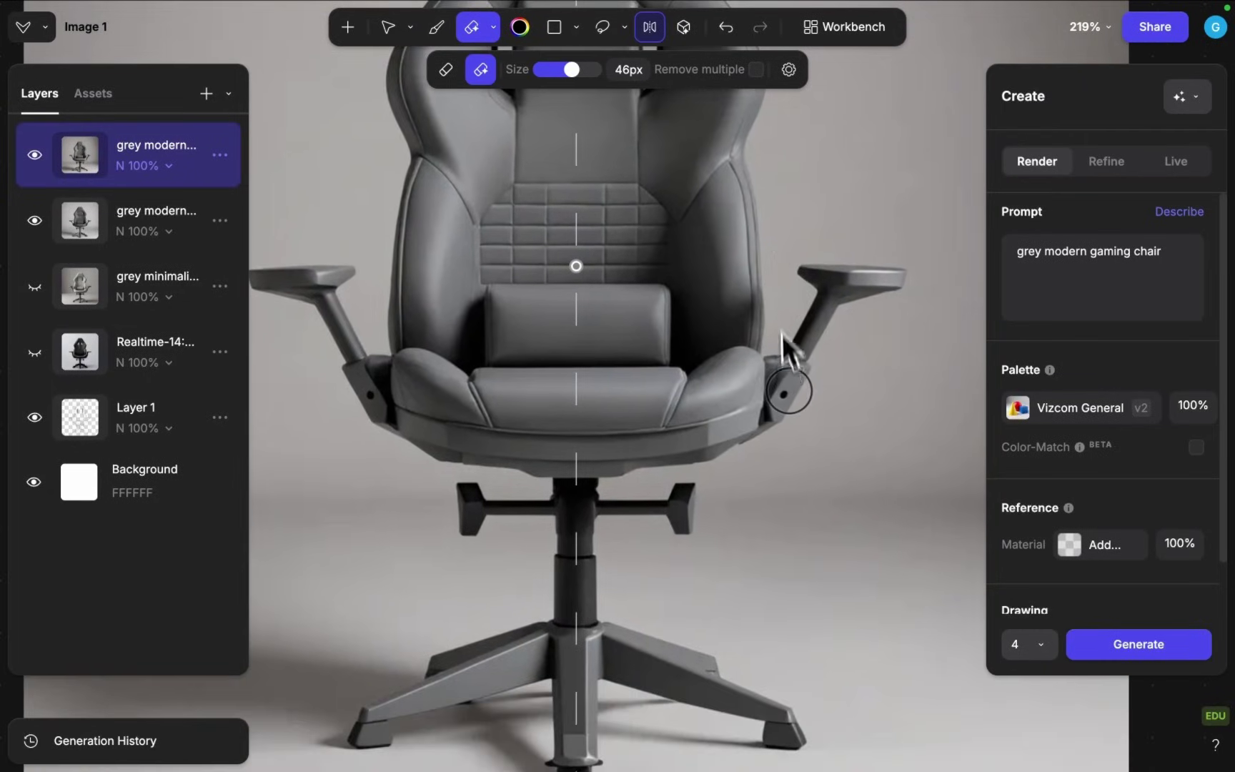
drag(789, 391, 768, 403)
click(783, 397)
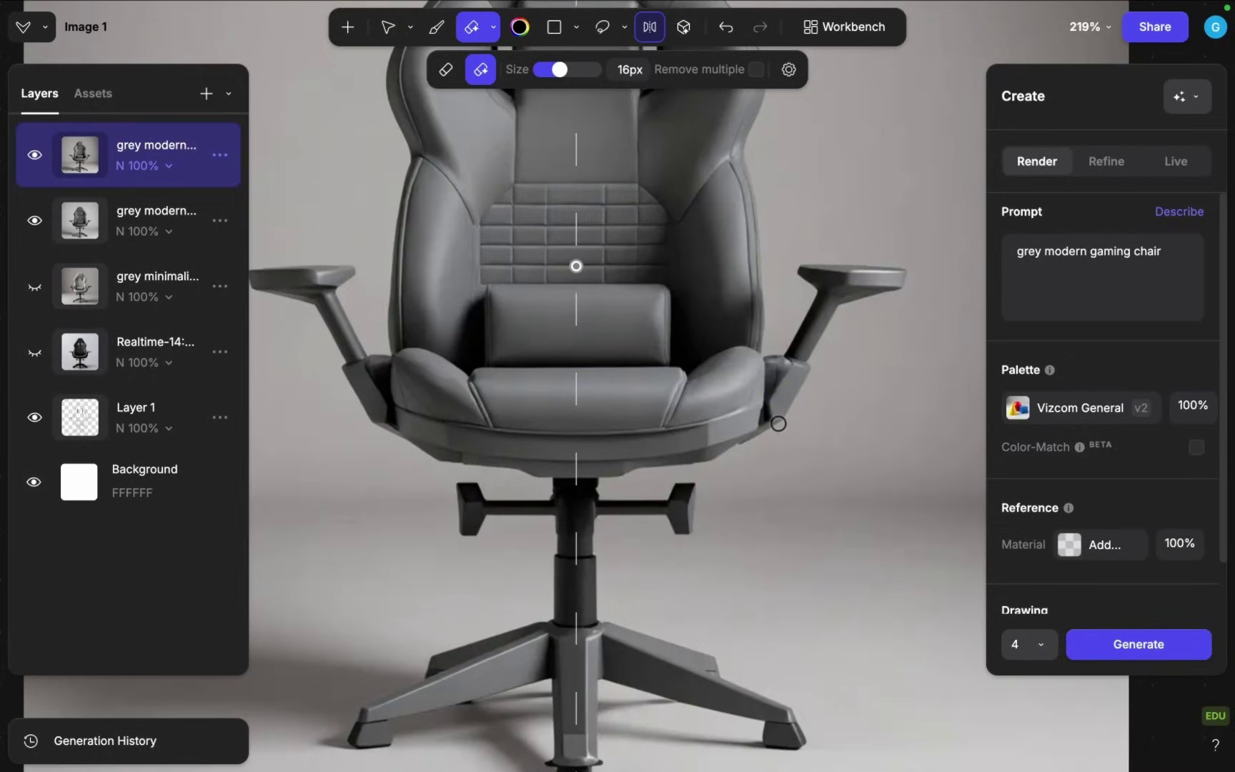
scroll(793, 393, down, 5)
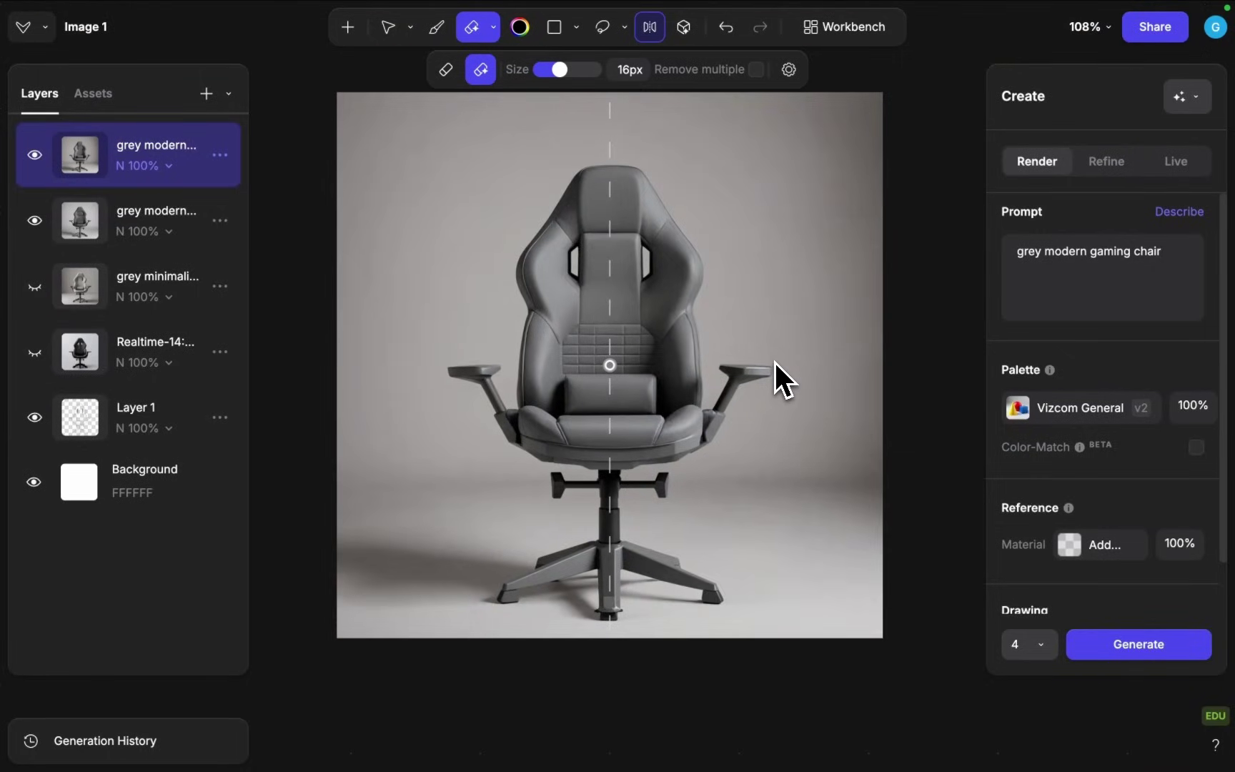
Step: Switch to the Workbench and select the rendered chair image
click(845, 44)
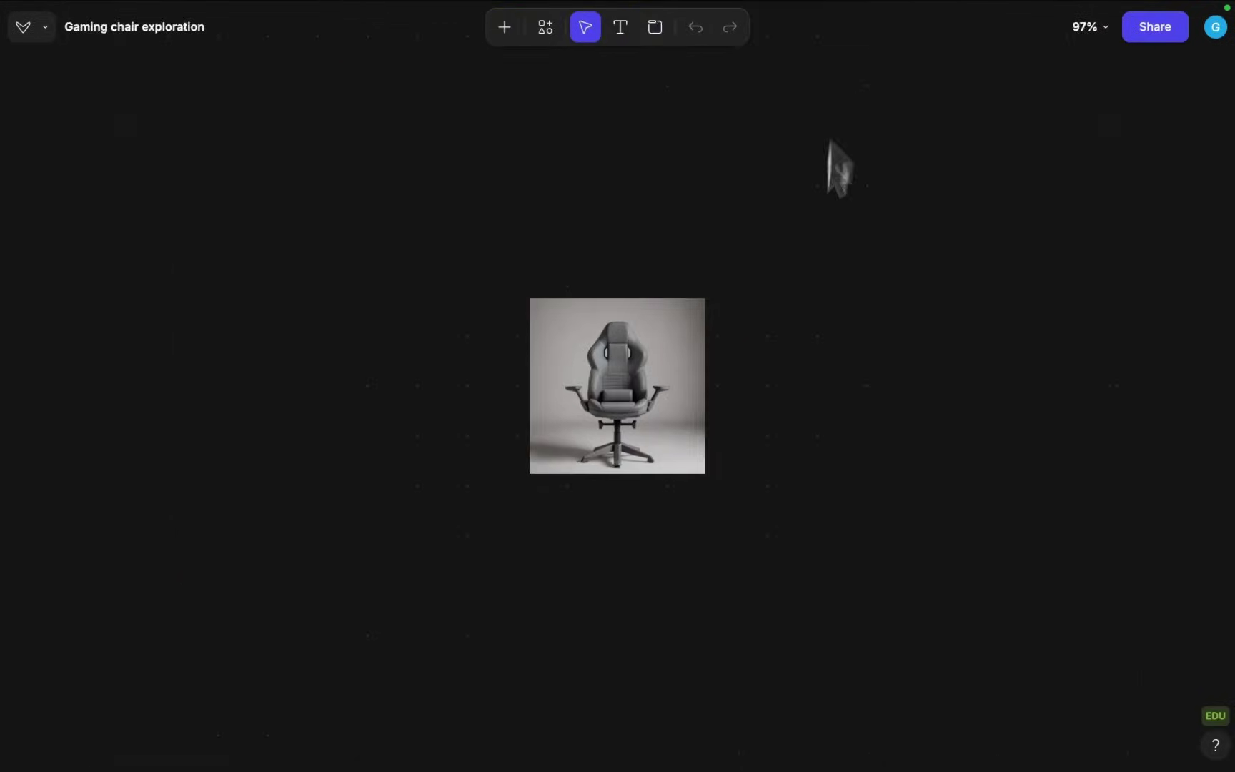
scroll(794, 380, up, 5)
scroll(794, 379, down, 3)
click(501, 378)
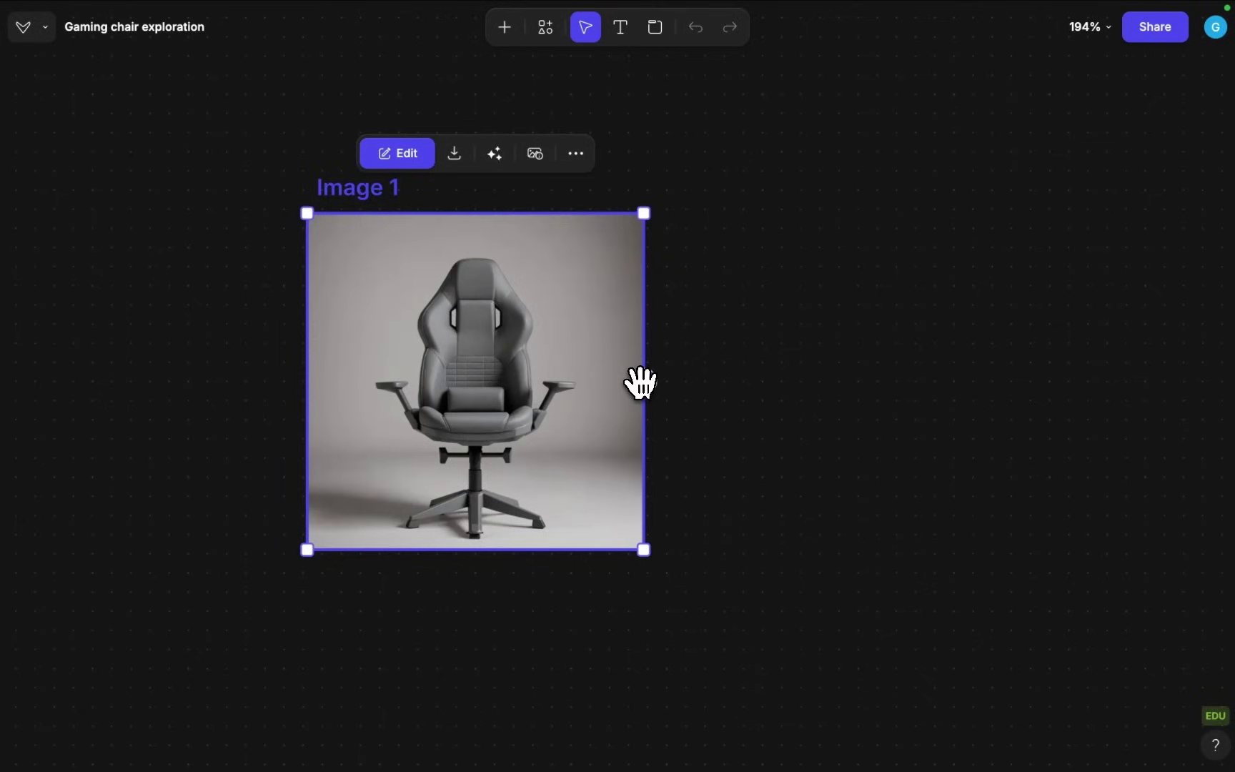
Step: Attach a Modify block to the chair image and set it to Form variations
drag(647, 385, 780, 391)
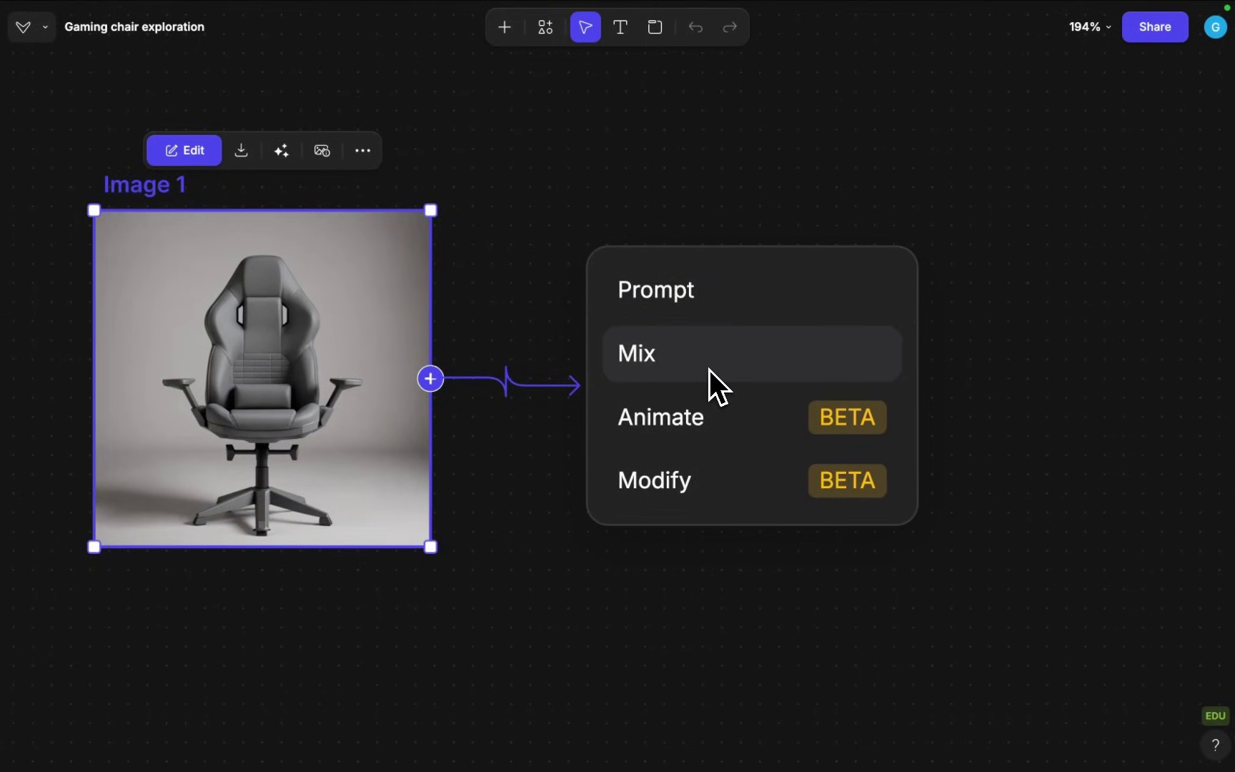
scroll(709, 369, down, 1)
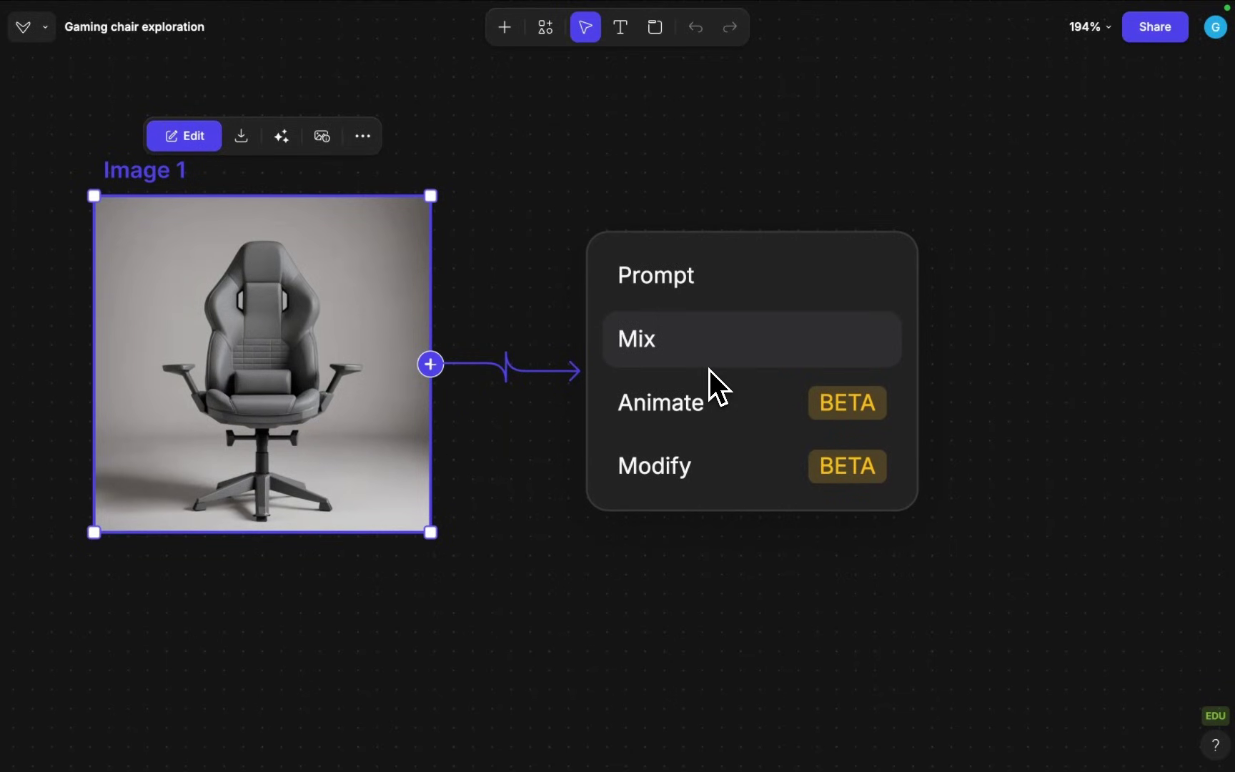
click(669, 472)
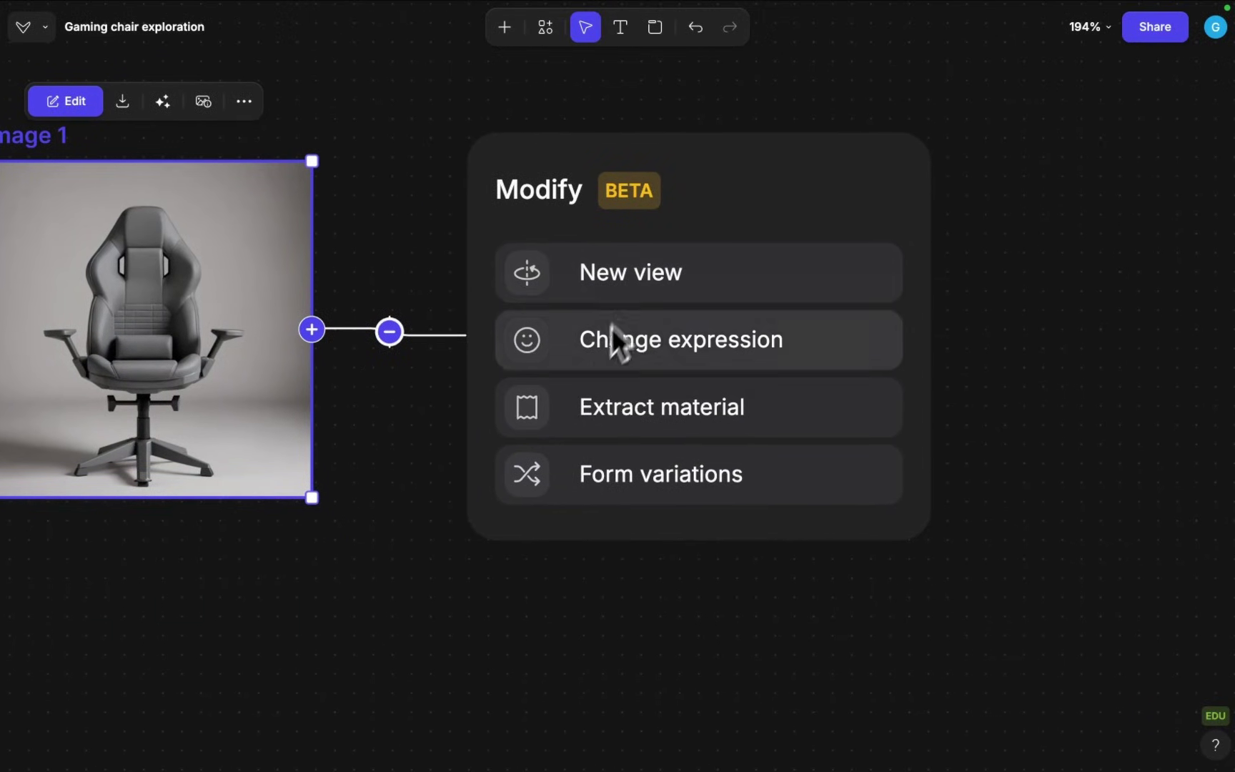
click(626, 490)
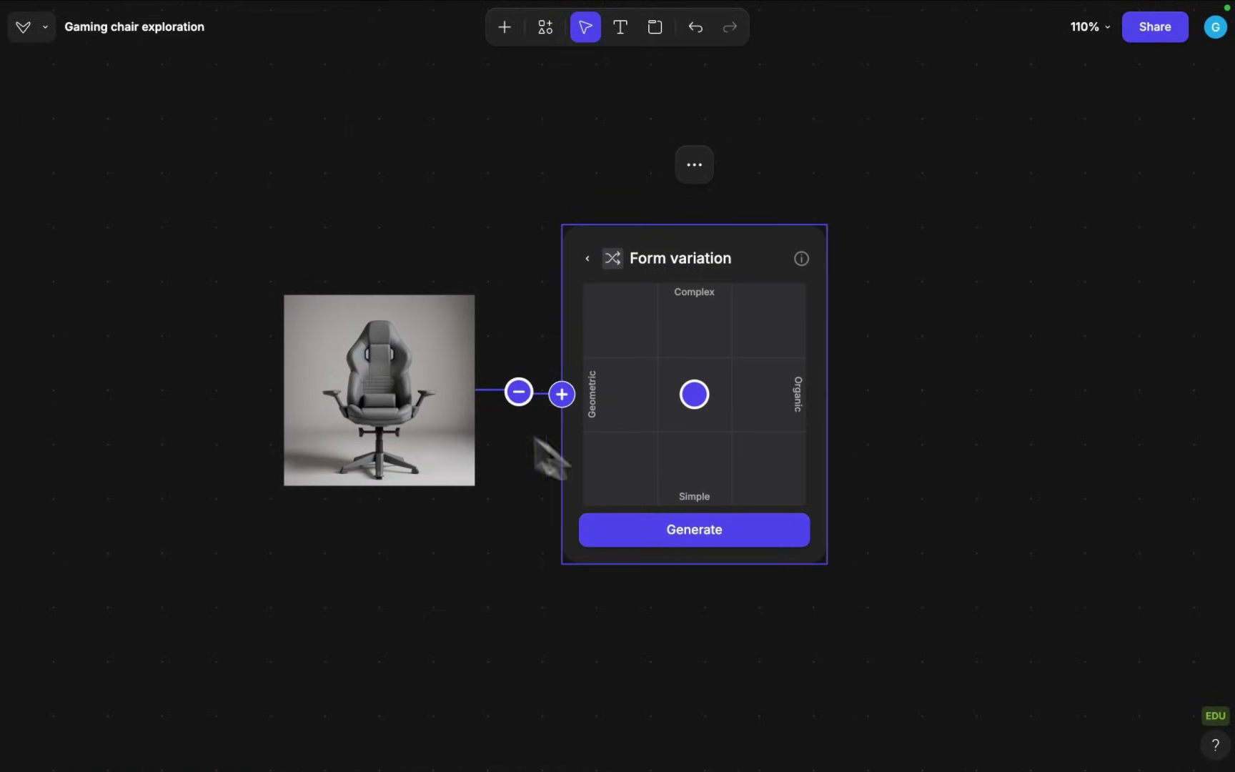
Step: Generate a simple, geometric form variation of the chair with the control point midway in that quadrant
scroll(377, 381, up, 5)
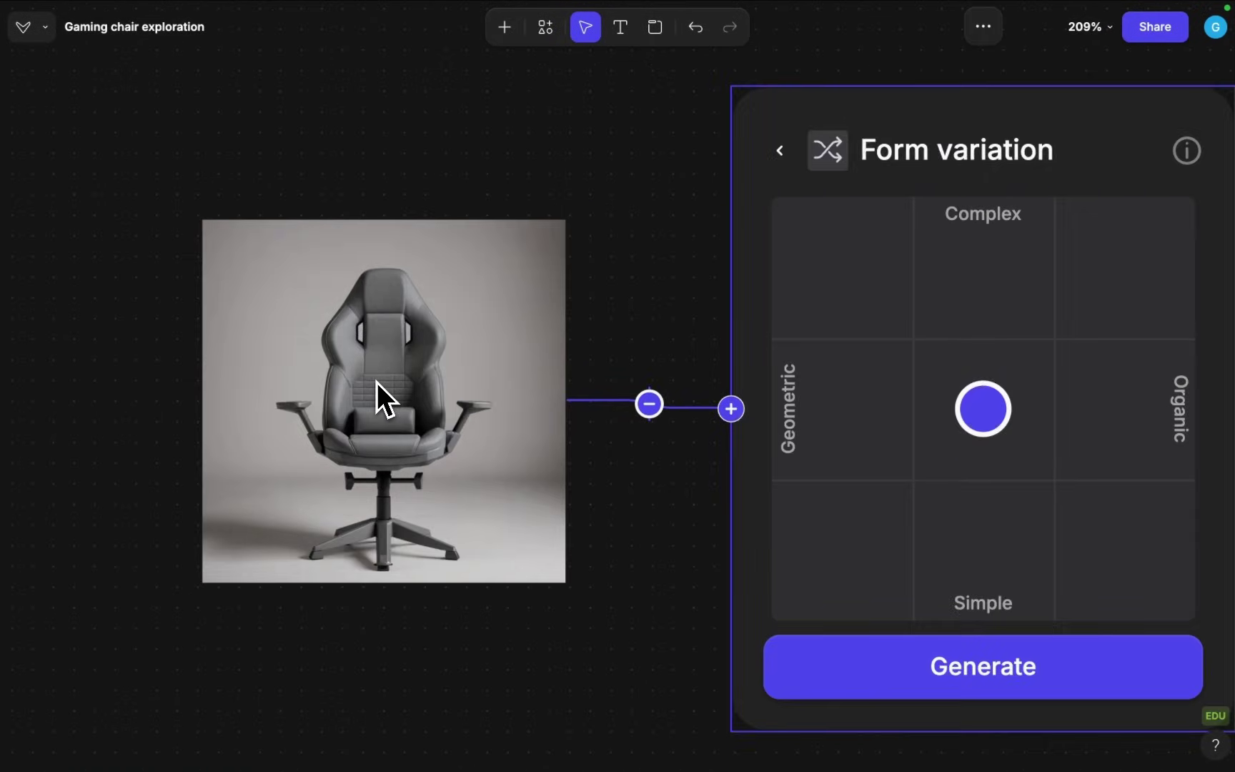
scroll(376, 382, down, 3)
scroll(464, 375, right, 4)
mouse_move(675, 397)
mouse_down()
mouse_move(643, 395)
mouse_move(673, 390)
mouse_up()
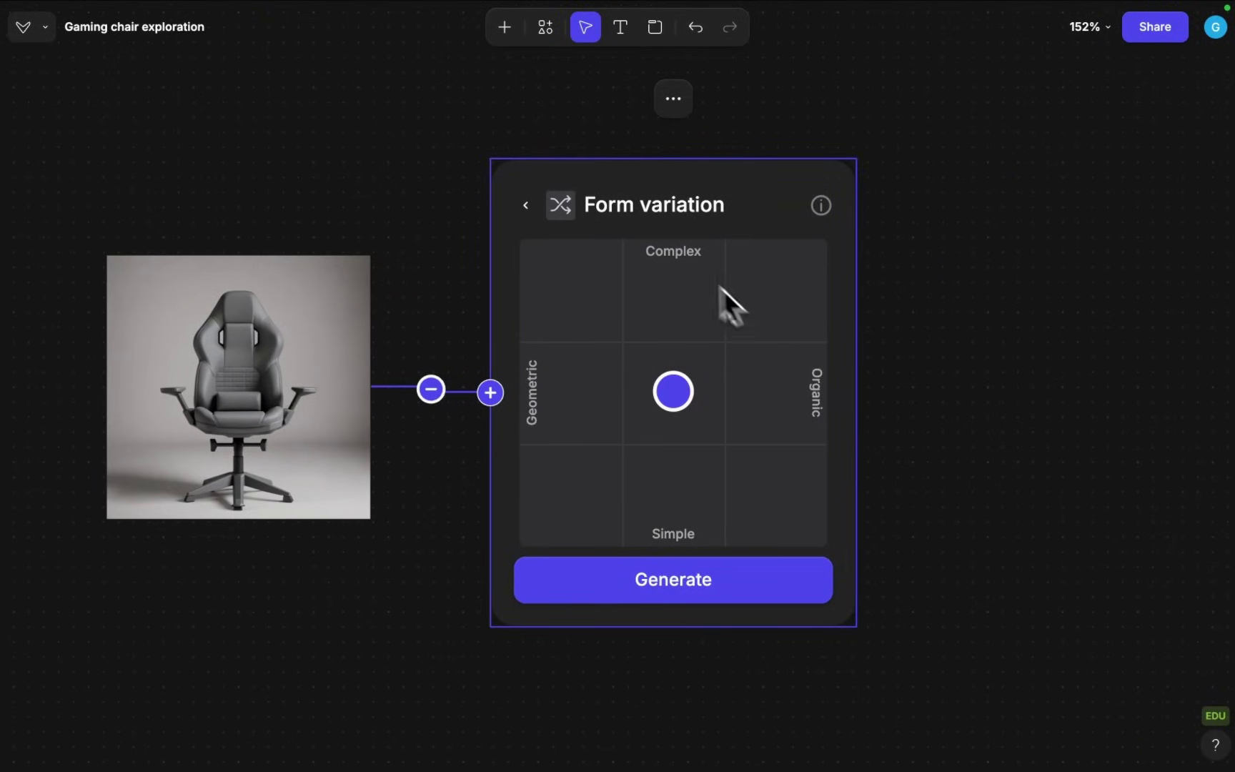
mouse_move(671, 409)
mouse_down()
mouse_move(611, 417)
mouse_move(593, 469)
mouse_move(580, 465)
mouse_move(592, 488)
mouse_move(582, 485)
mouse_up()
click(643, 591)
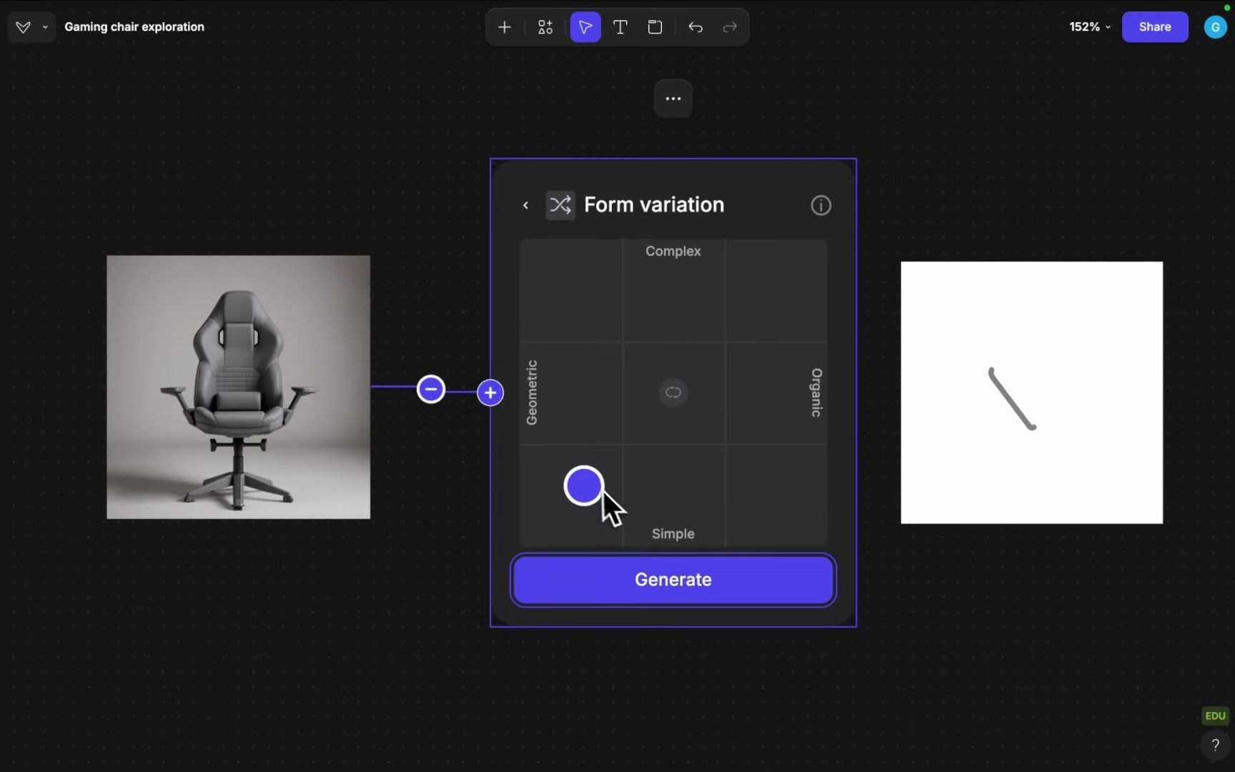
Step: Generate three further form variations: complex geometric, complex organic and simple organic
click(580, 288)
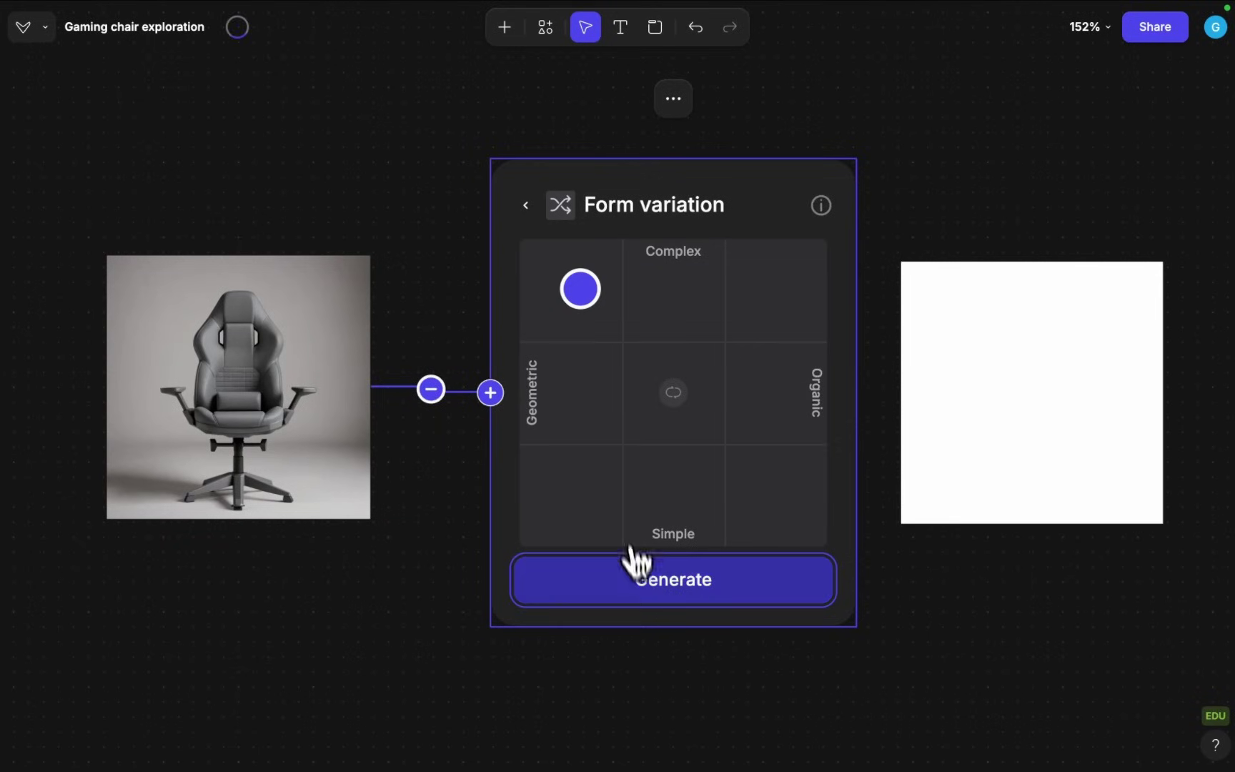
click(638, 582)
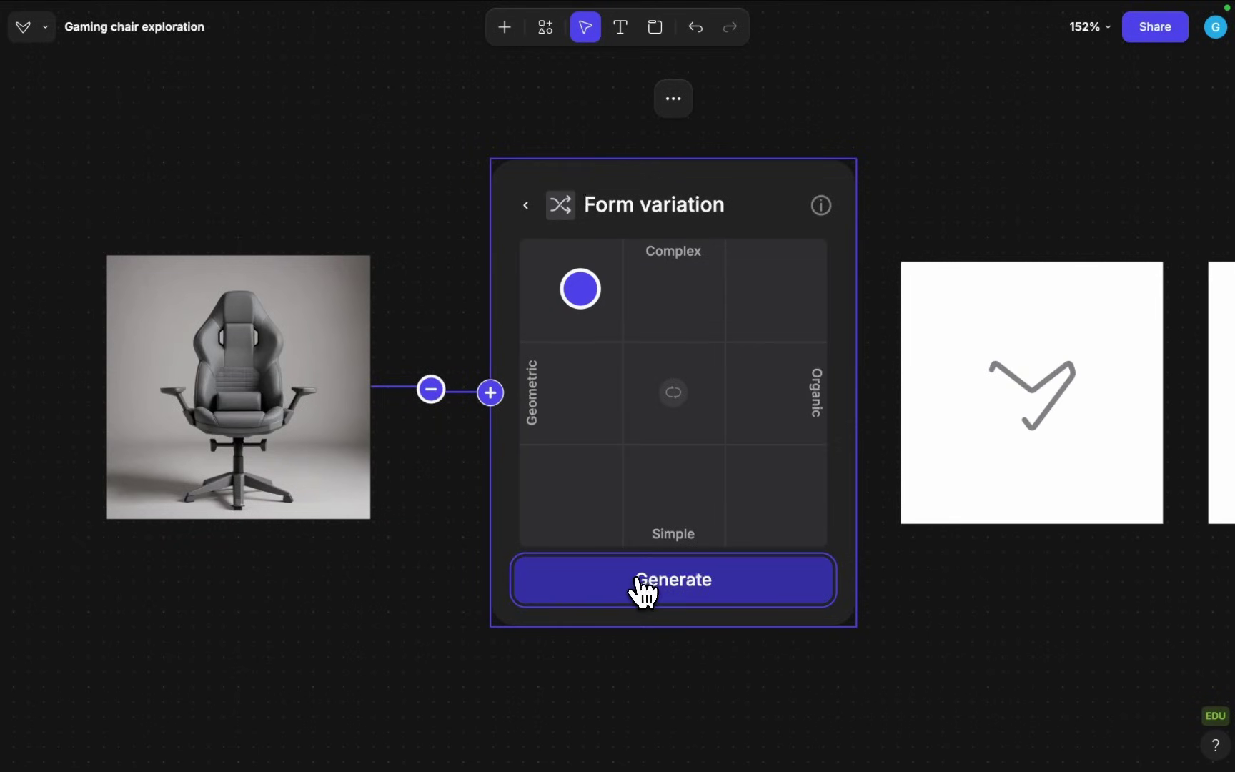
click(769, 296)
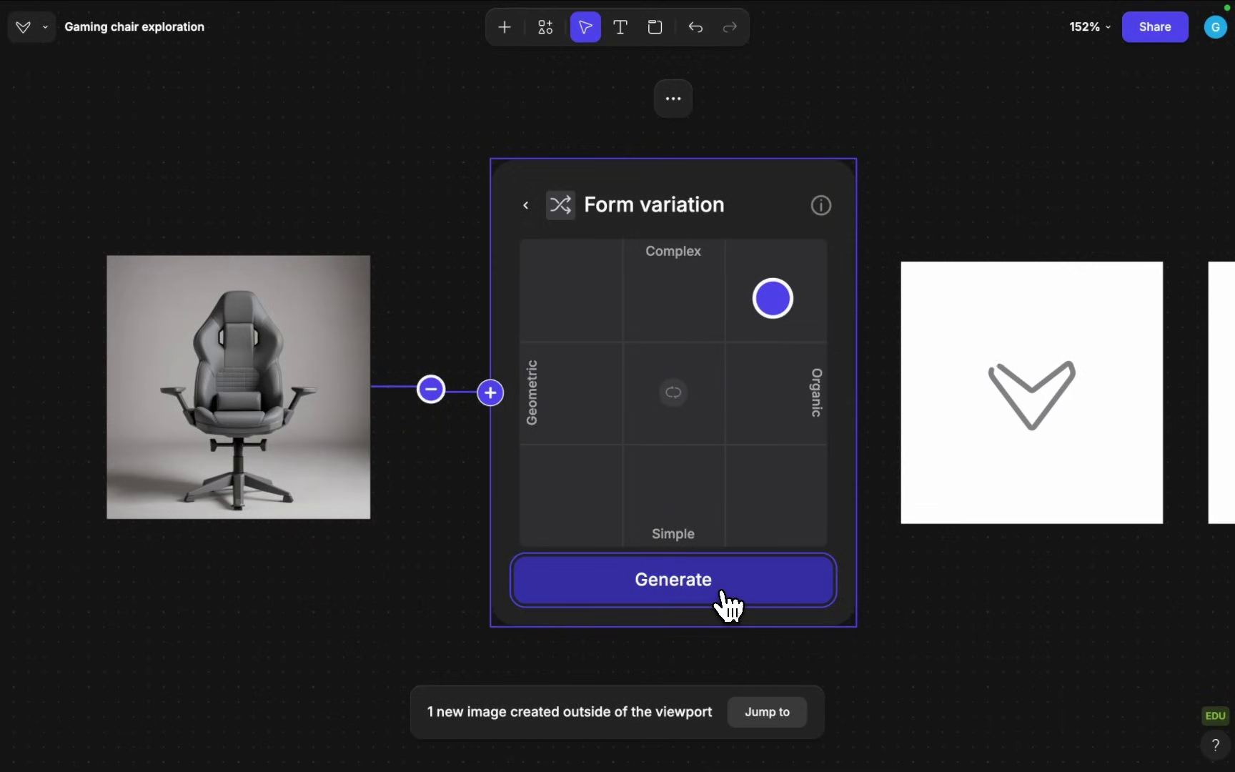
click(769, 475)
click(727, 592)
Step: Generate more form variations at the extreme simple-geometric and complex-geometric corners and at a mildly geometric point near the grid's centre
click(529, 539)
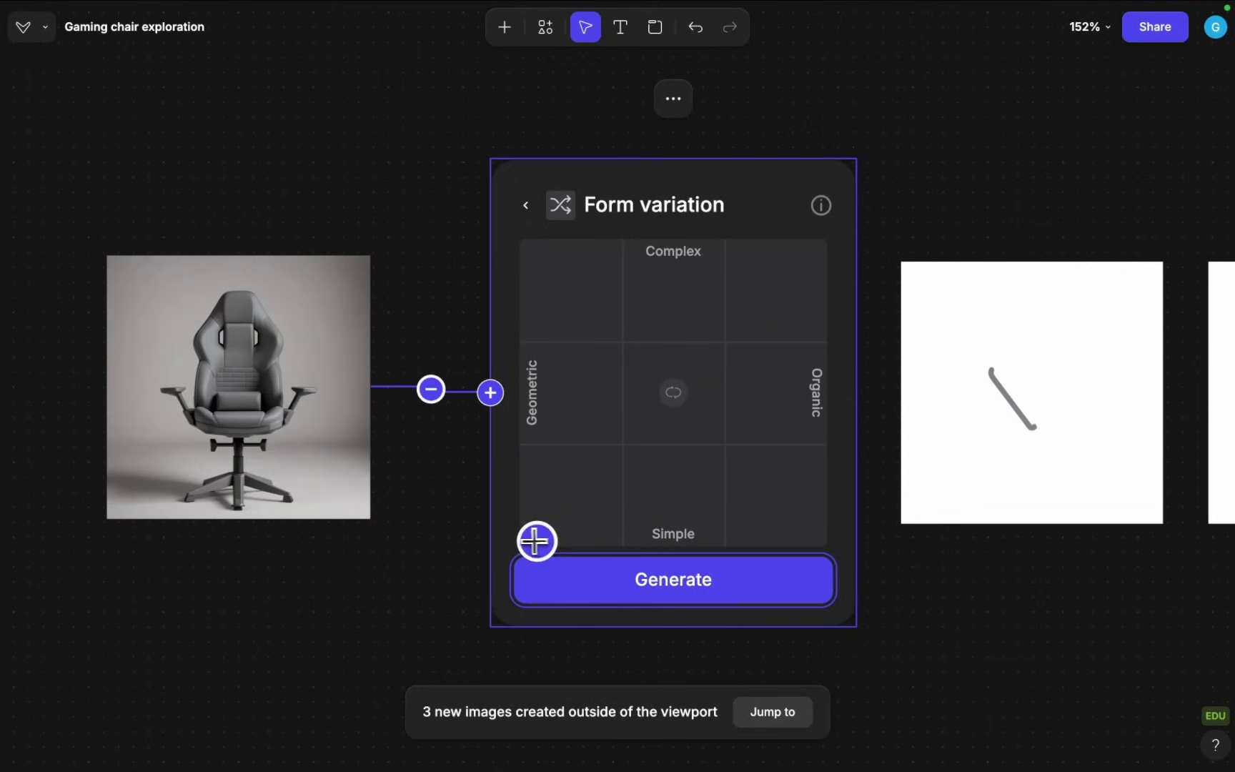
click(529, 245)
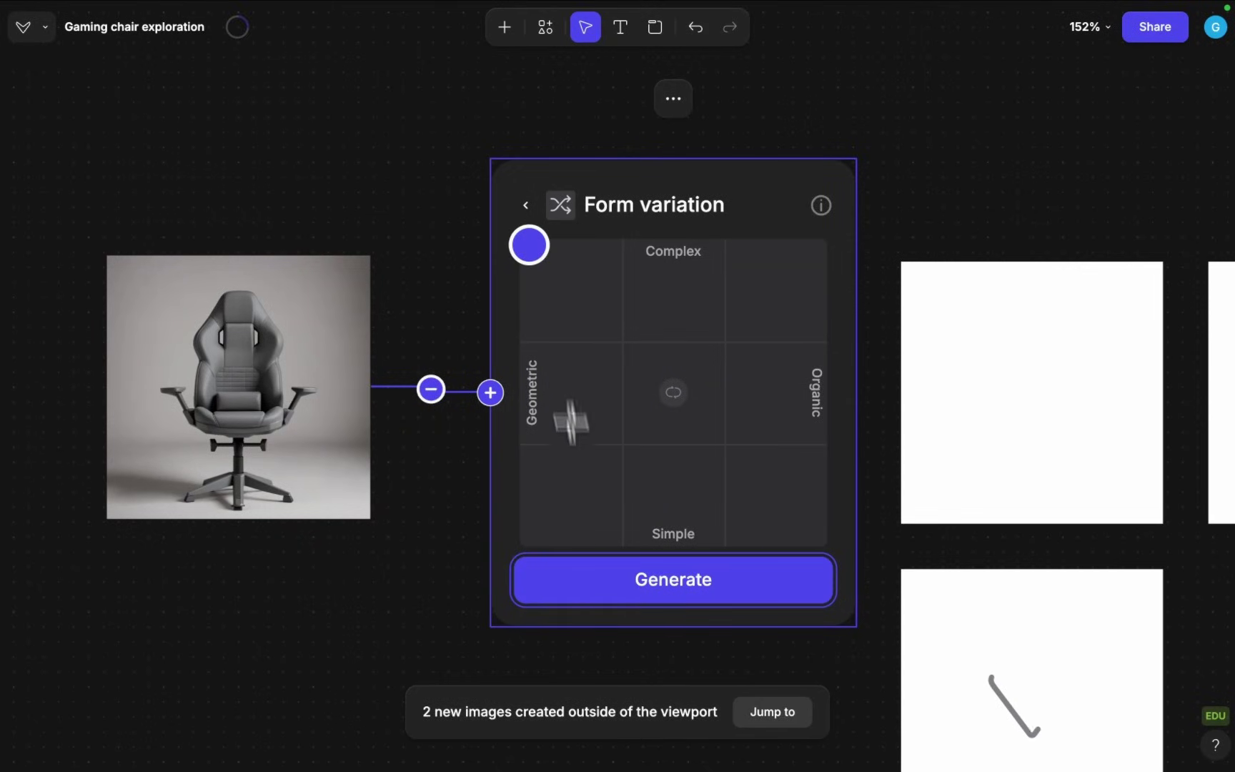
click(625, 336)
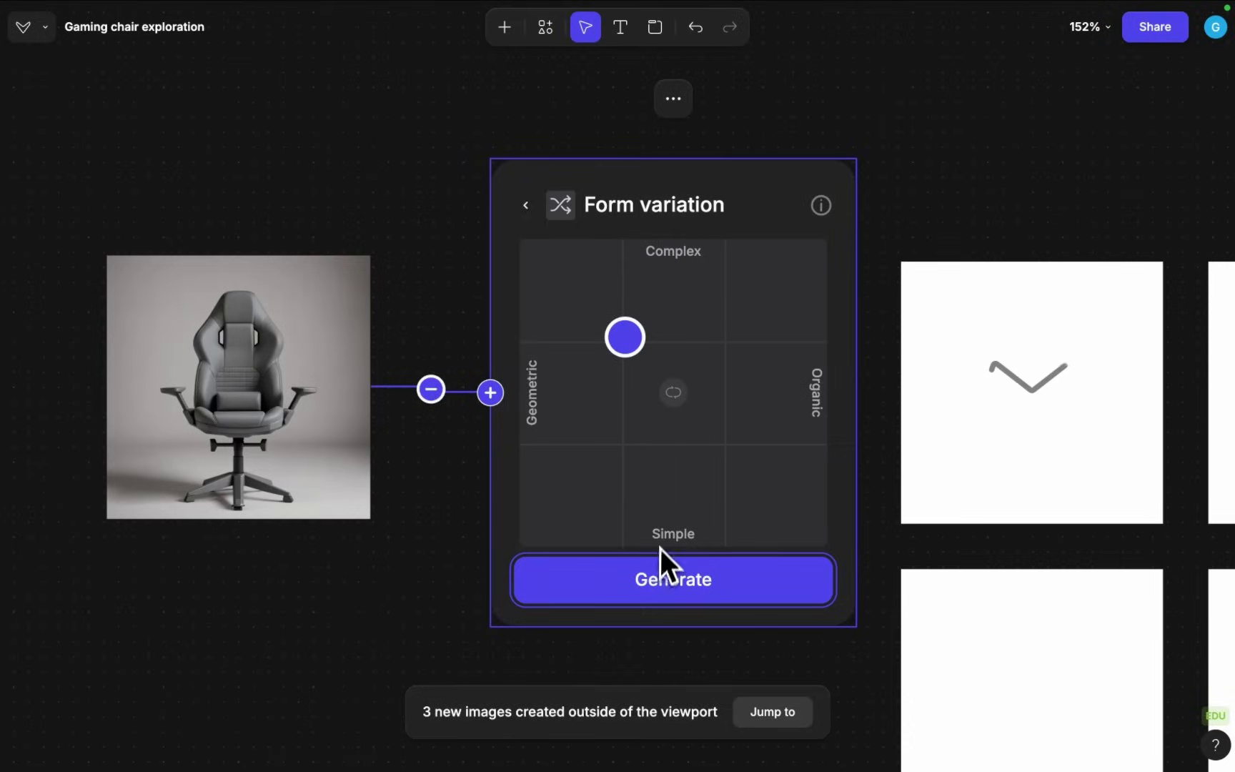
click(651, 575)
click(620, 392)
click(631, 568)
key(shift+1)
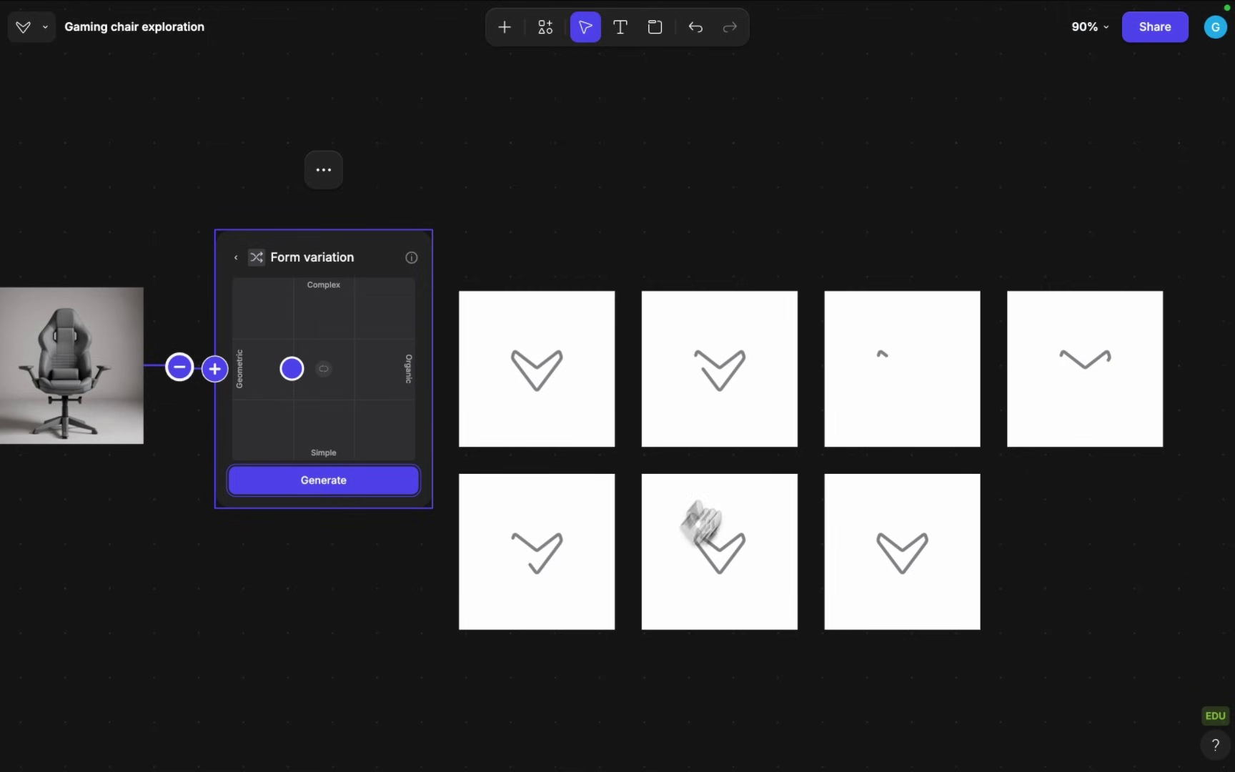
scroll(766, 425, left, 3)
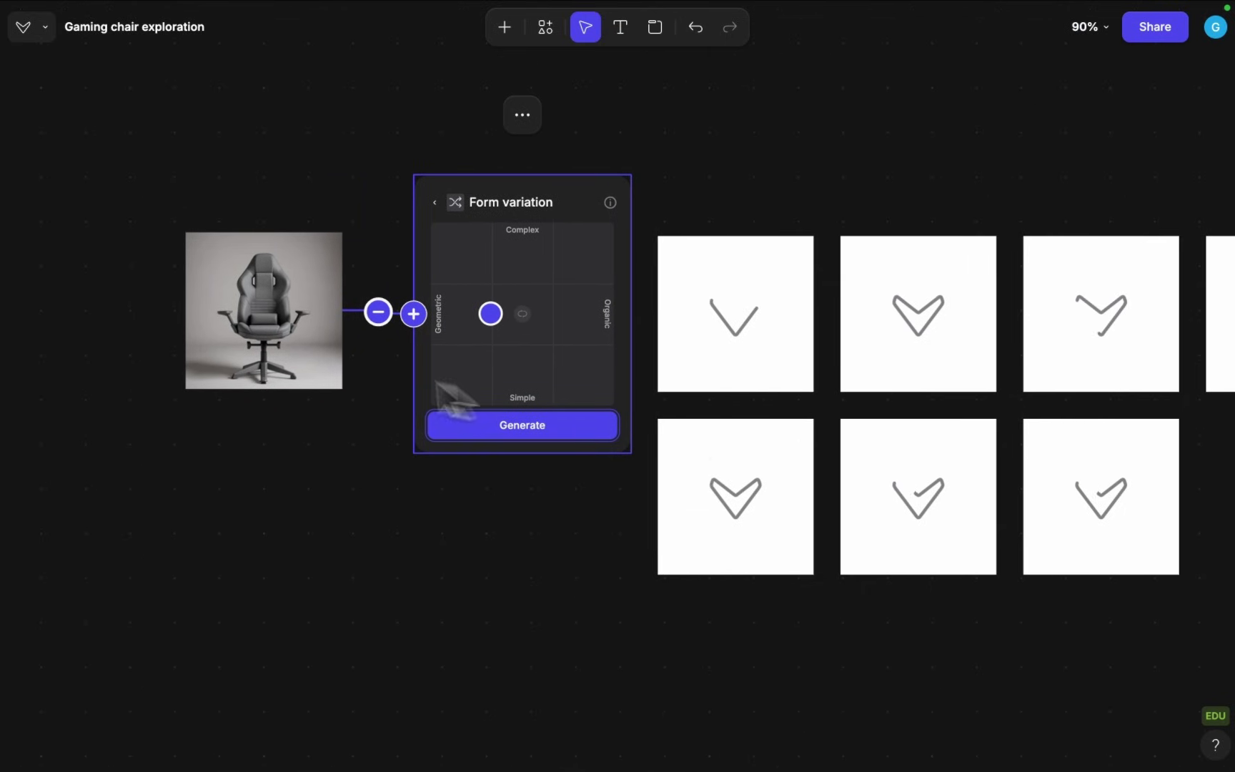
Step: Attach a second Modify block to the original chair image and align it below the Form variation block
click(309, 345)
drag(341, 307, 453, 573)
scroll(457, 568, down, 5)
click(499, 430)
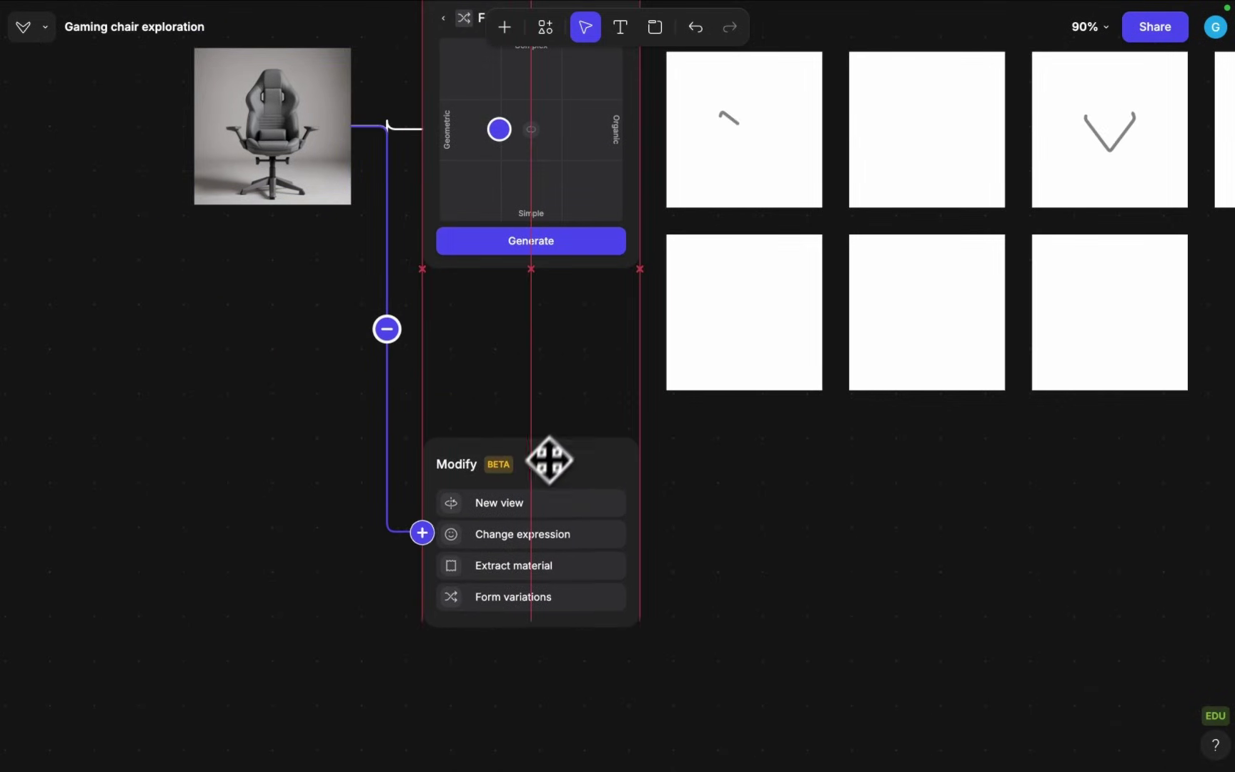
drag(548, 464, 540, 474)
Step: Set the second Modify block to Change expression
scroll(539, 541, up, 5)
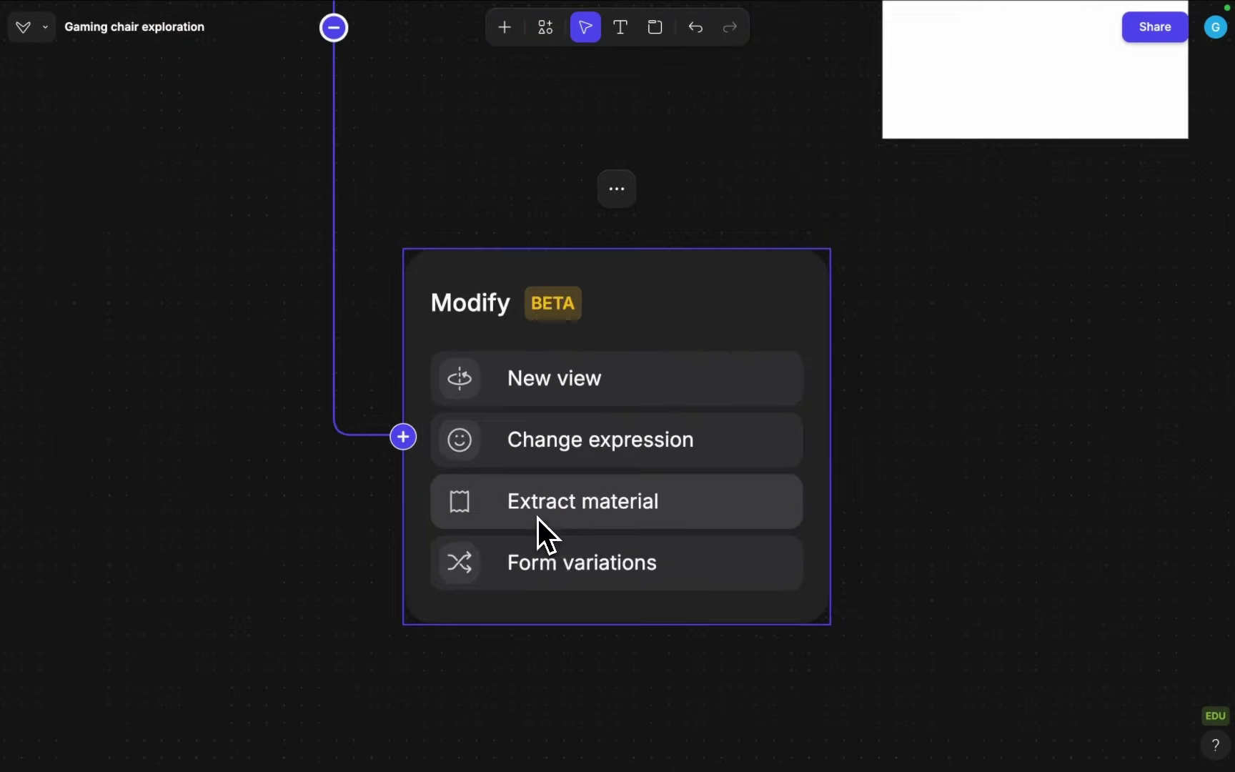
scroll(538, 518, left, 1)
drag(663, 269, 629, 267)
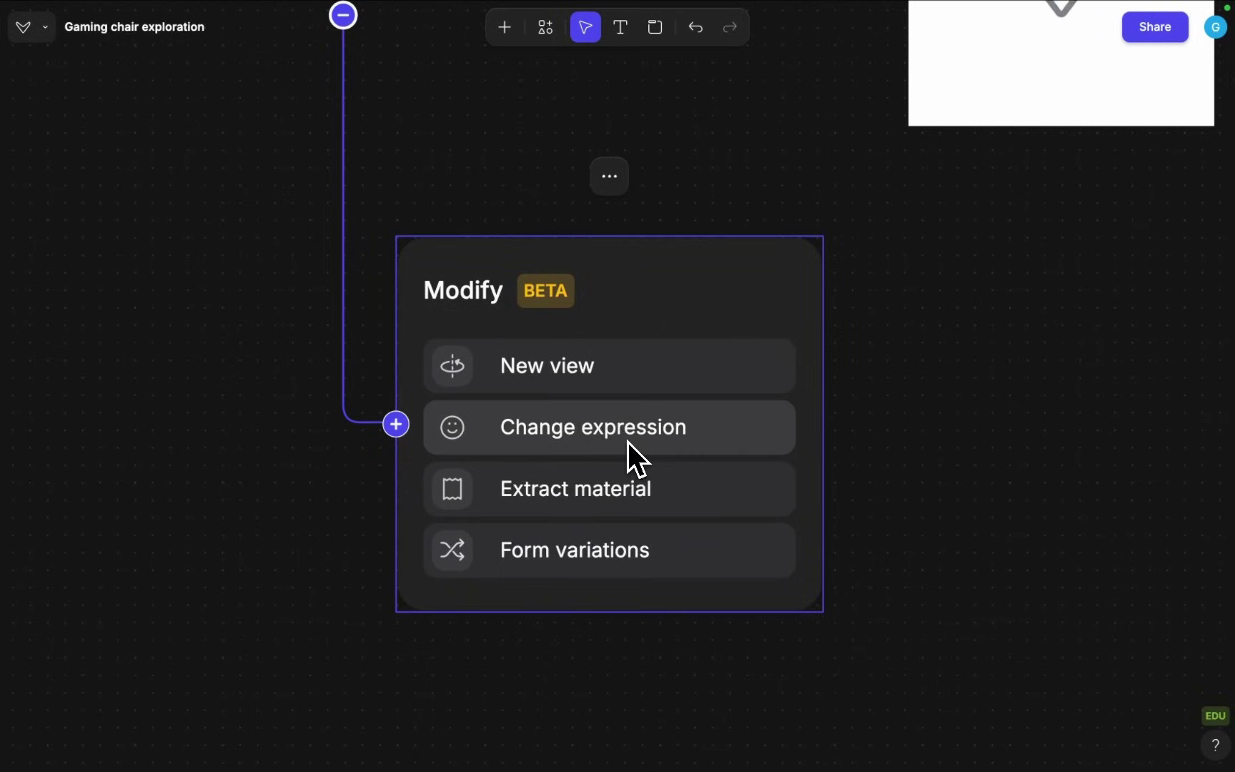
scroll(637, 372, up, 2)
scroll(645, 385, down, 4)
click(657, 357)
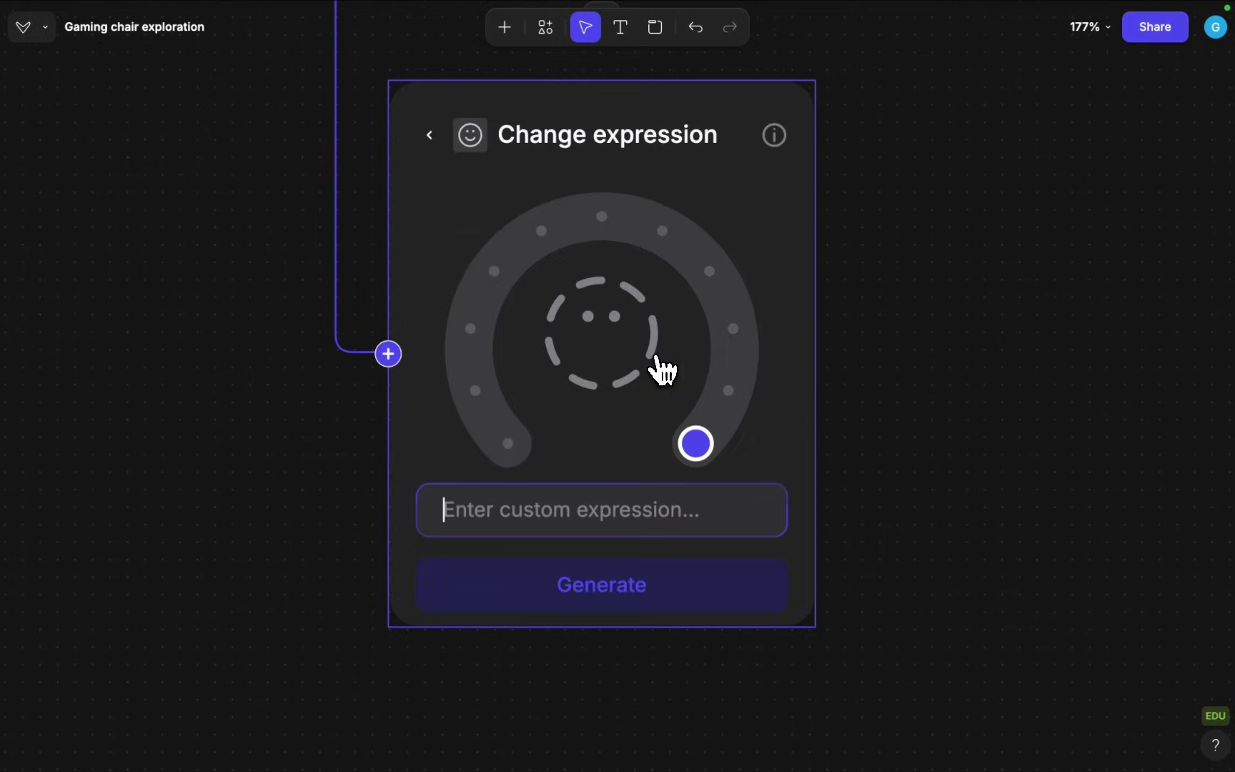
Step: Try the presets on the expression dial and examine the sample character expressions in the Modify block docs file
drag(508, 436, 543, 231)
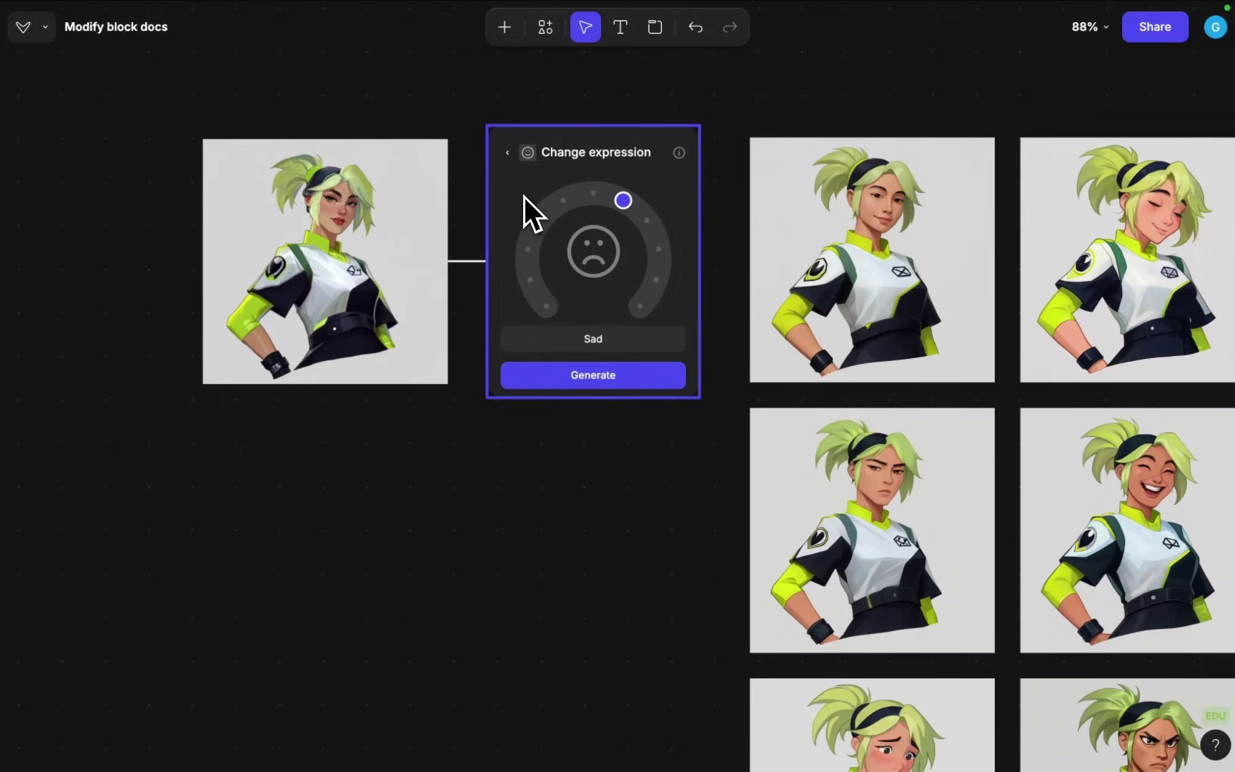
click(425, 229)
scroll(352, 216, up, 5)
scroll(350, 221, down, 2)
click(649, 223)
drag(628, 242, 612, 276)
scroll(614, 297, right, 5)
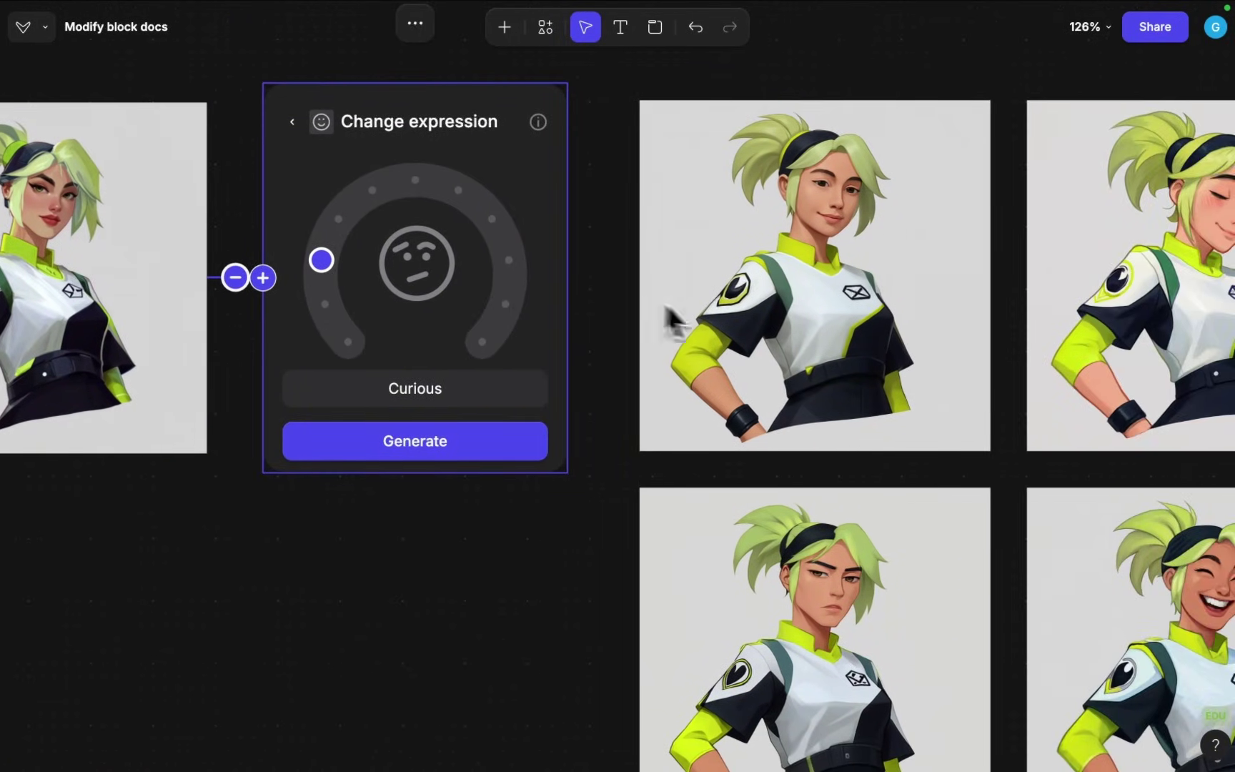
scroll(734, 322, down, 2)
scroll(734, 323, right, 10)
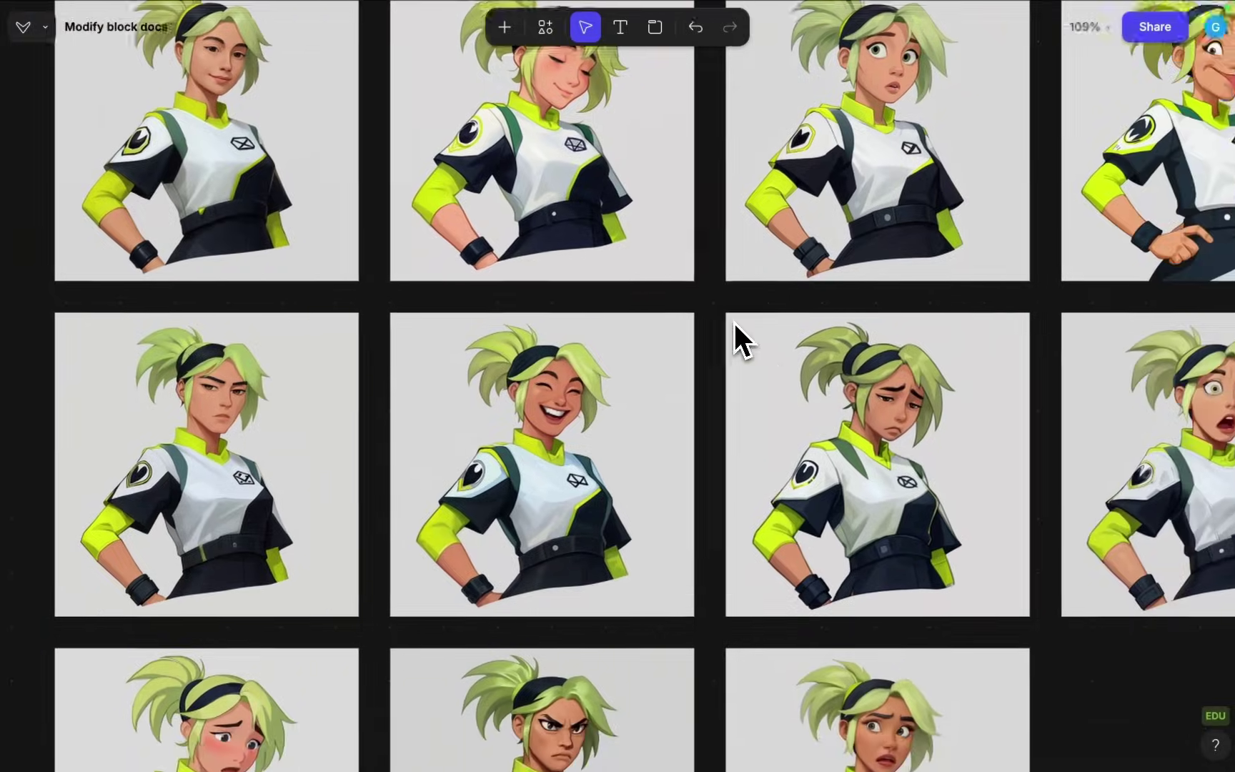
scroll(734, 322, down, 10)
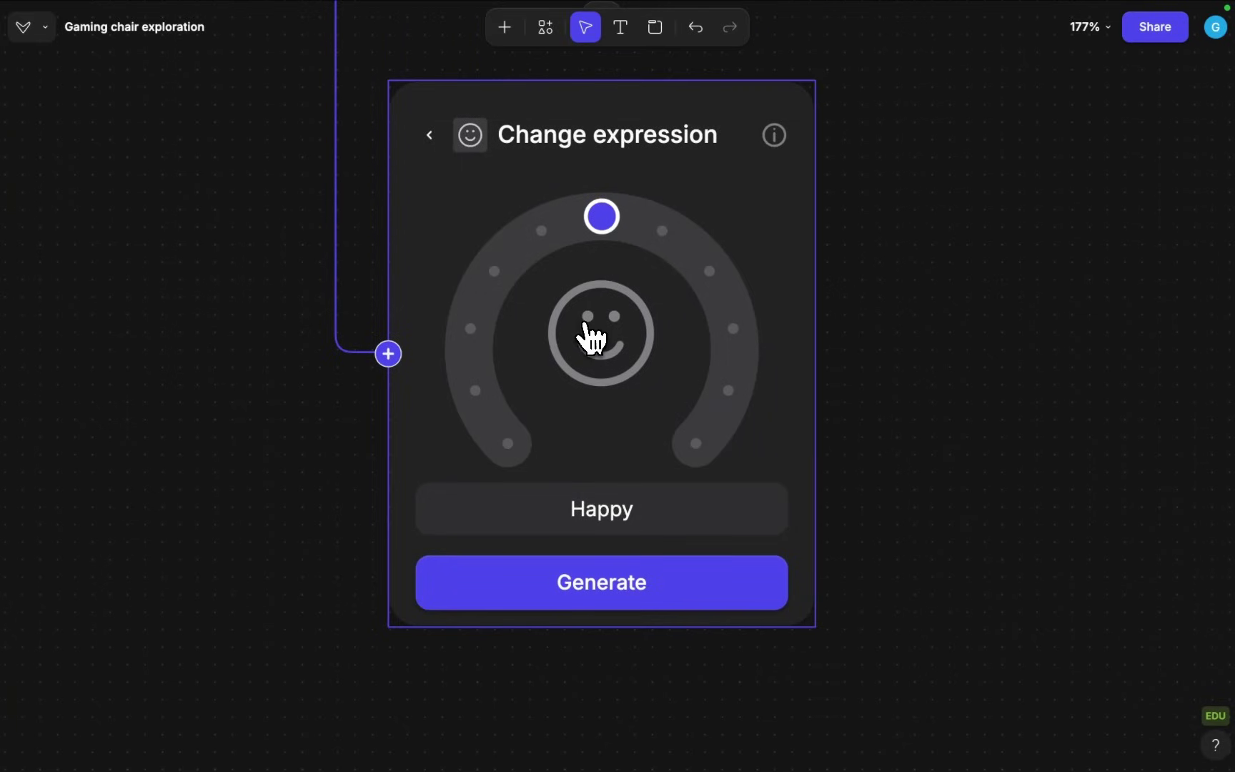
Step: Generate Calm, Silly, Indifferent and Angry expression variations of the chair and look through them
click(509, 442)
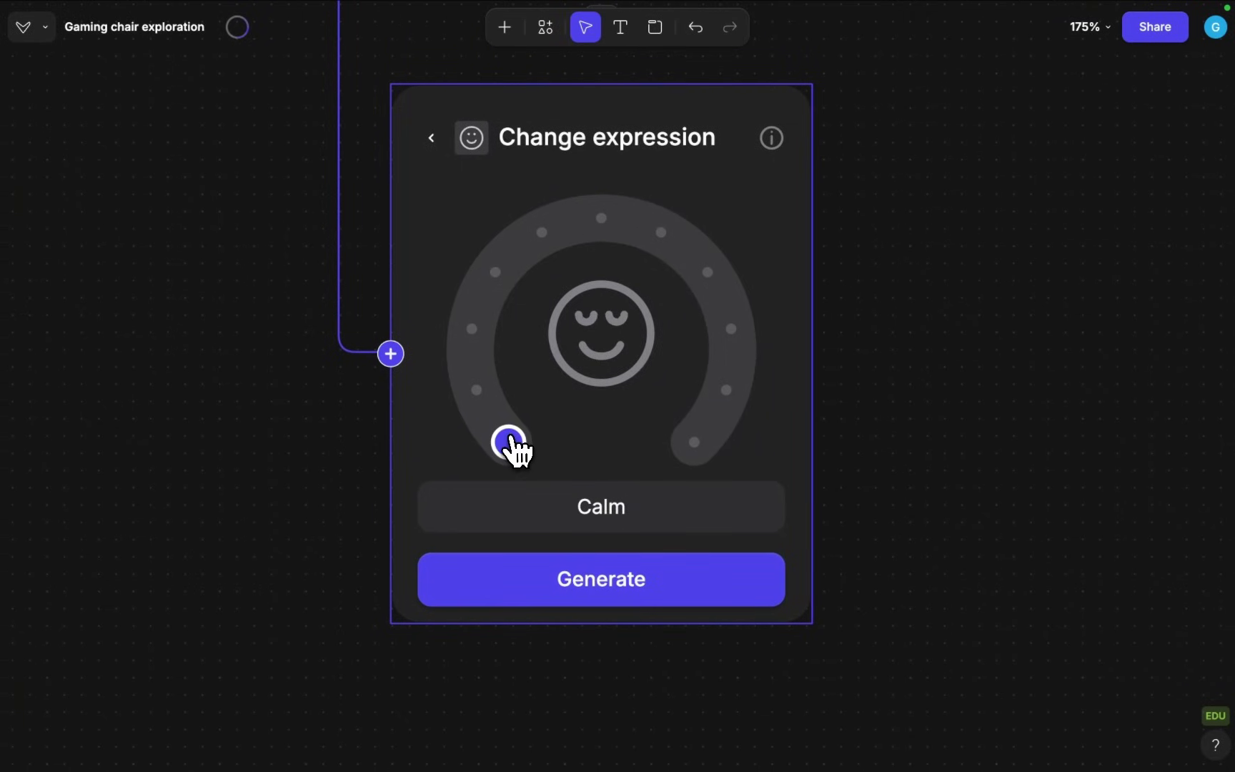
click(571, 575)
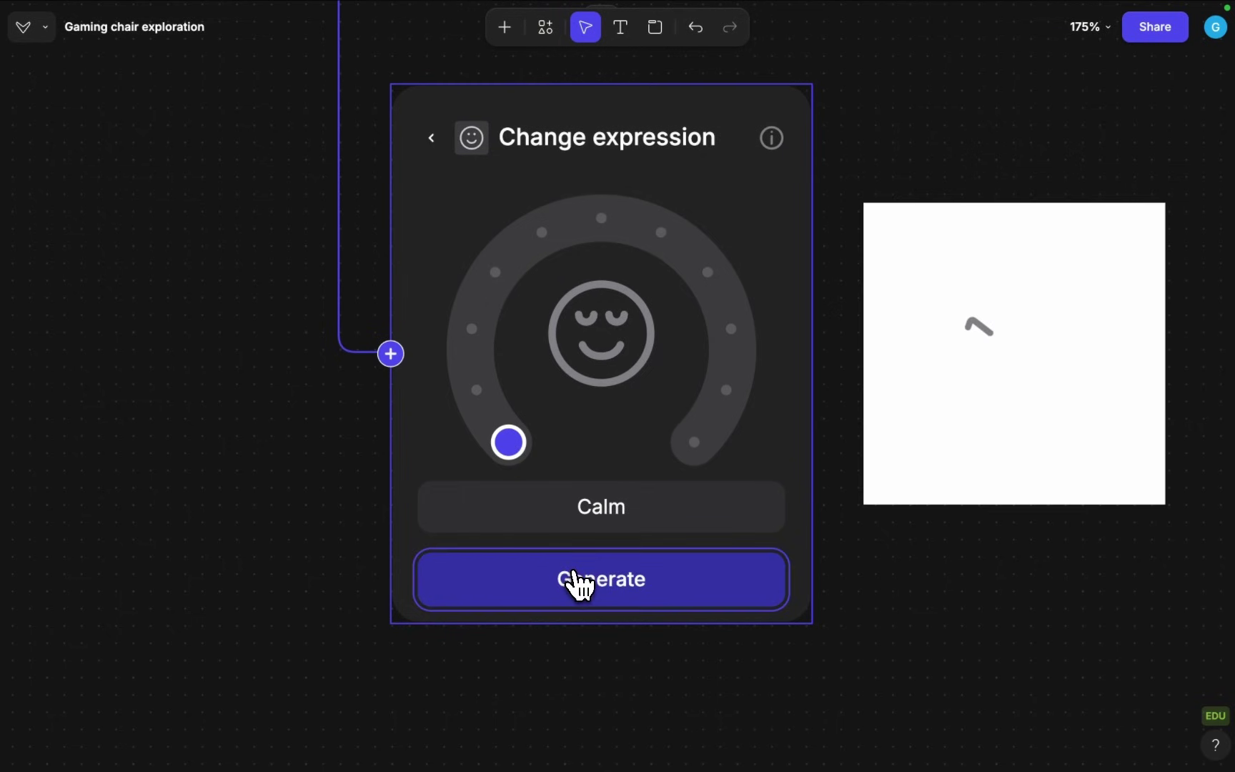
click(477, 367)
drag(478, 365, 481, 296)
click(604, 589)
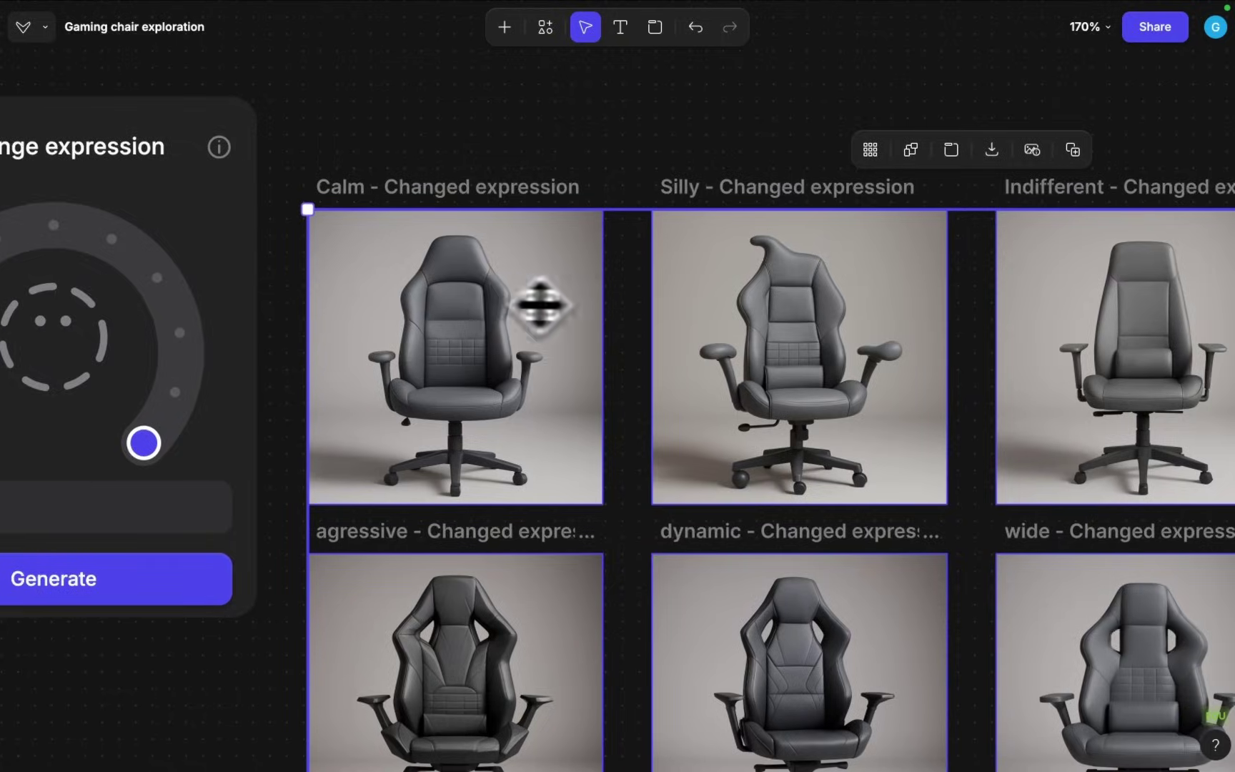
scroll(626, 303, right, 10)
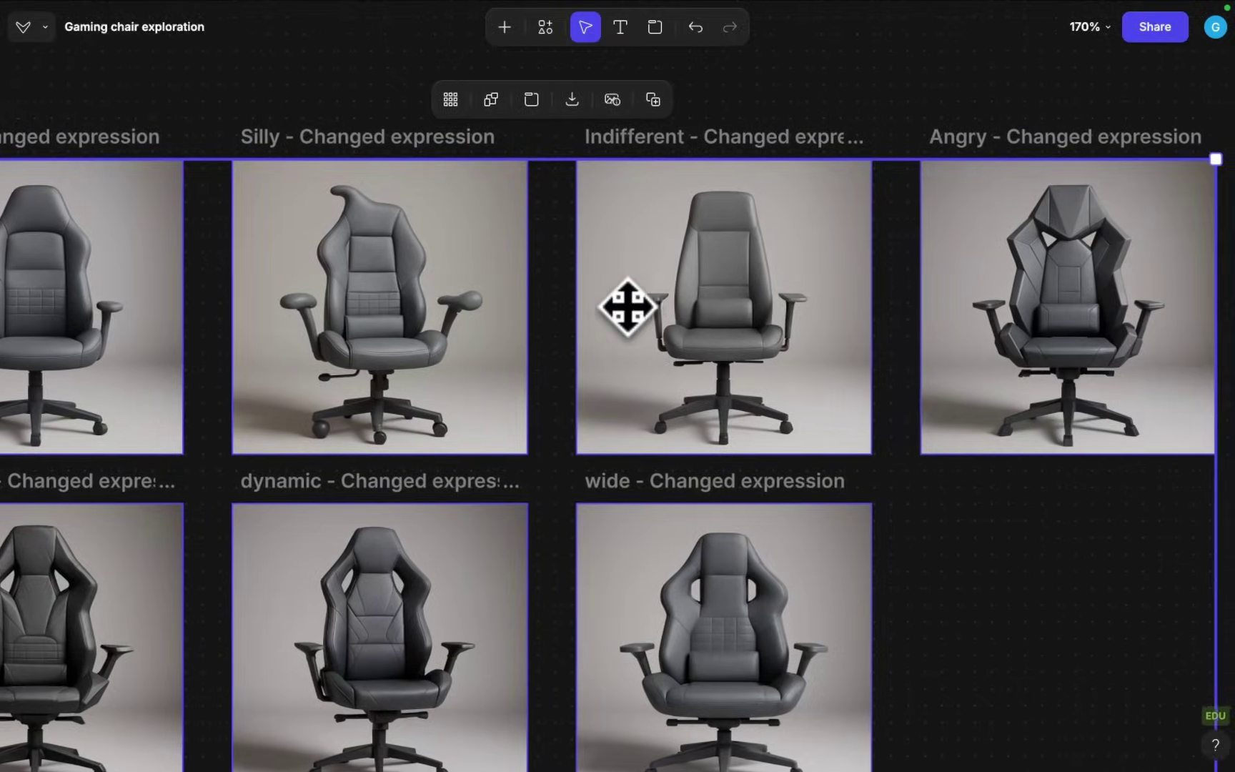
scroll(627, 307, right, 2)
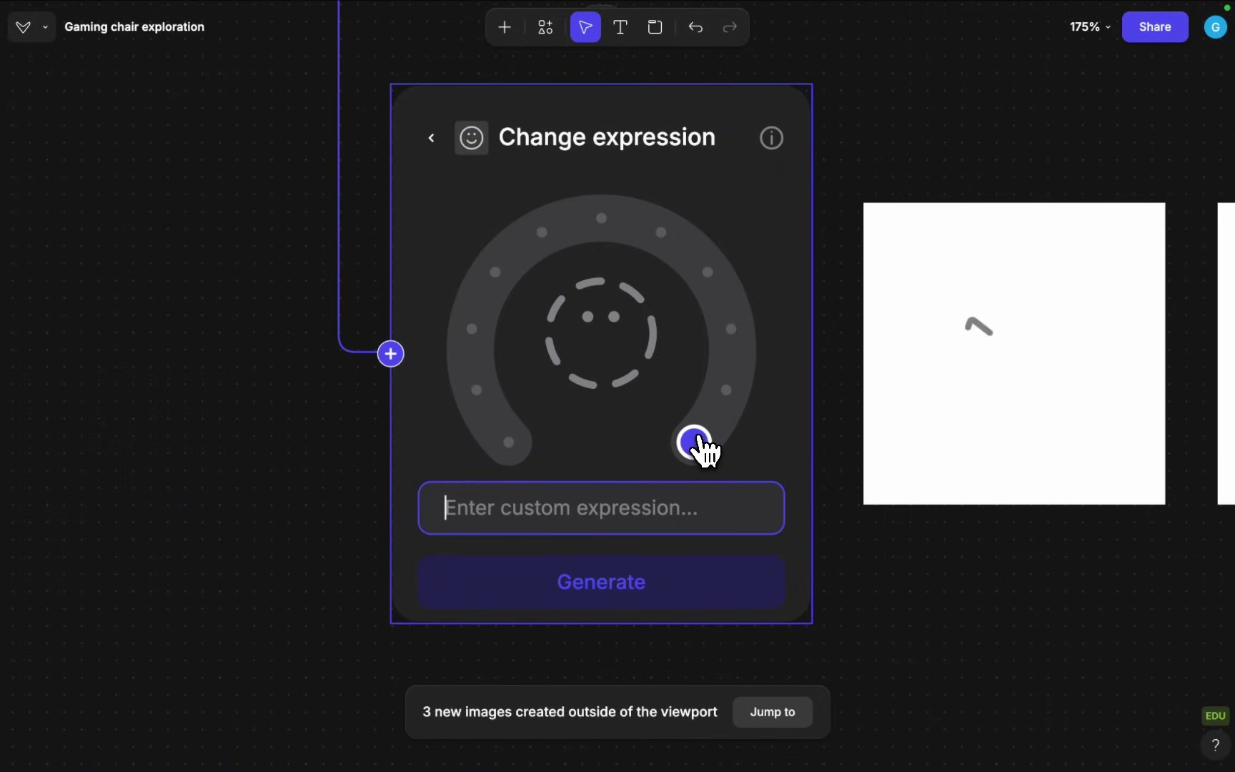
Step: Generate chair variations from the custom expressions "agressive", "dynamic" and "wide"
text(agressiv)
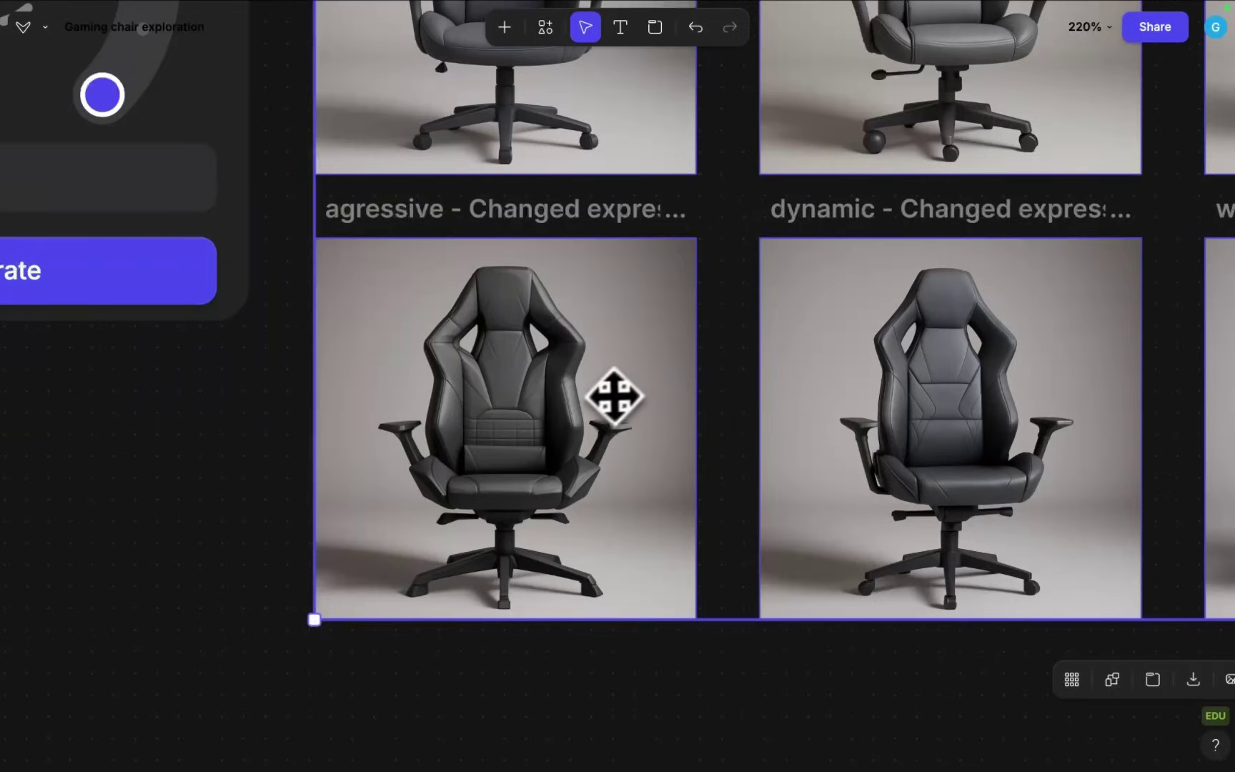
text(d)
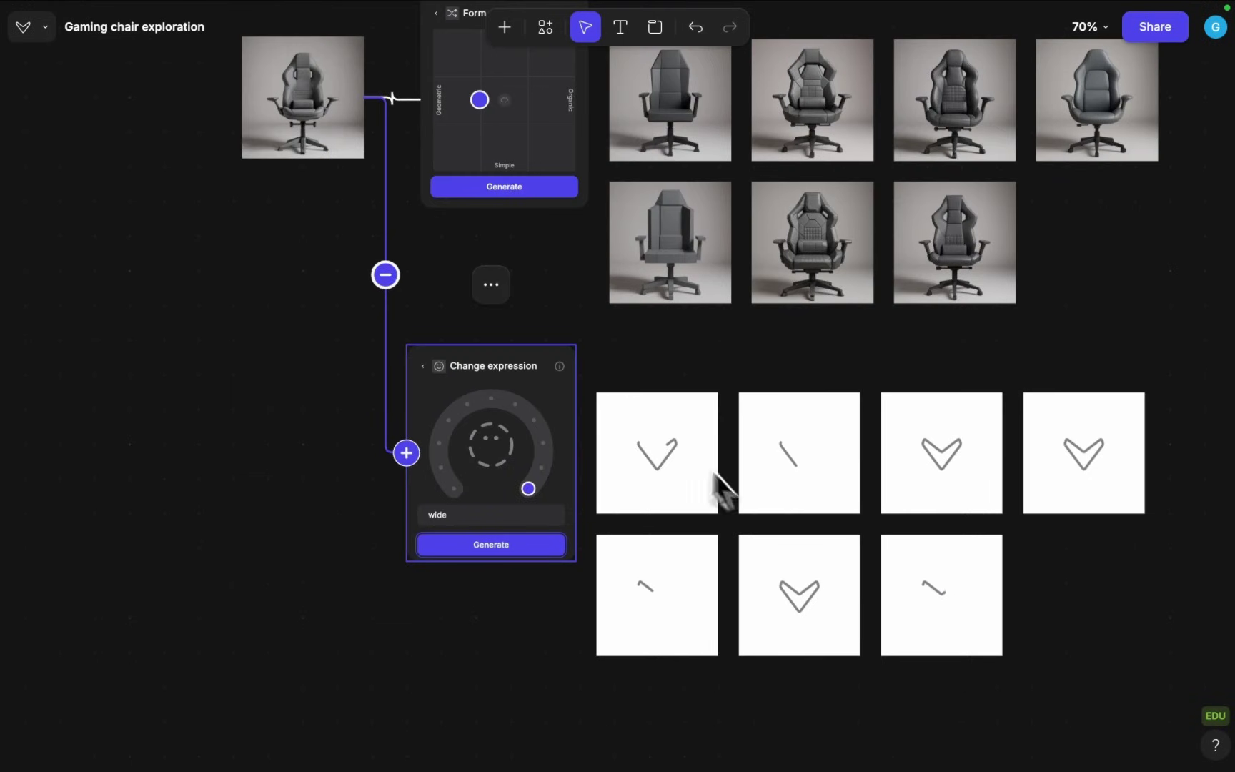
Step: Examine the generated form variations and compare them with the original chair
scroll(650, 401, up, 3)
click(683, 218)
scroll(677, 199, up, 5)
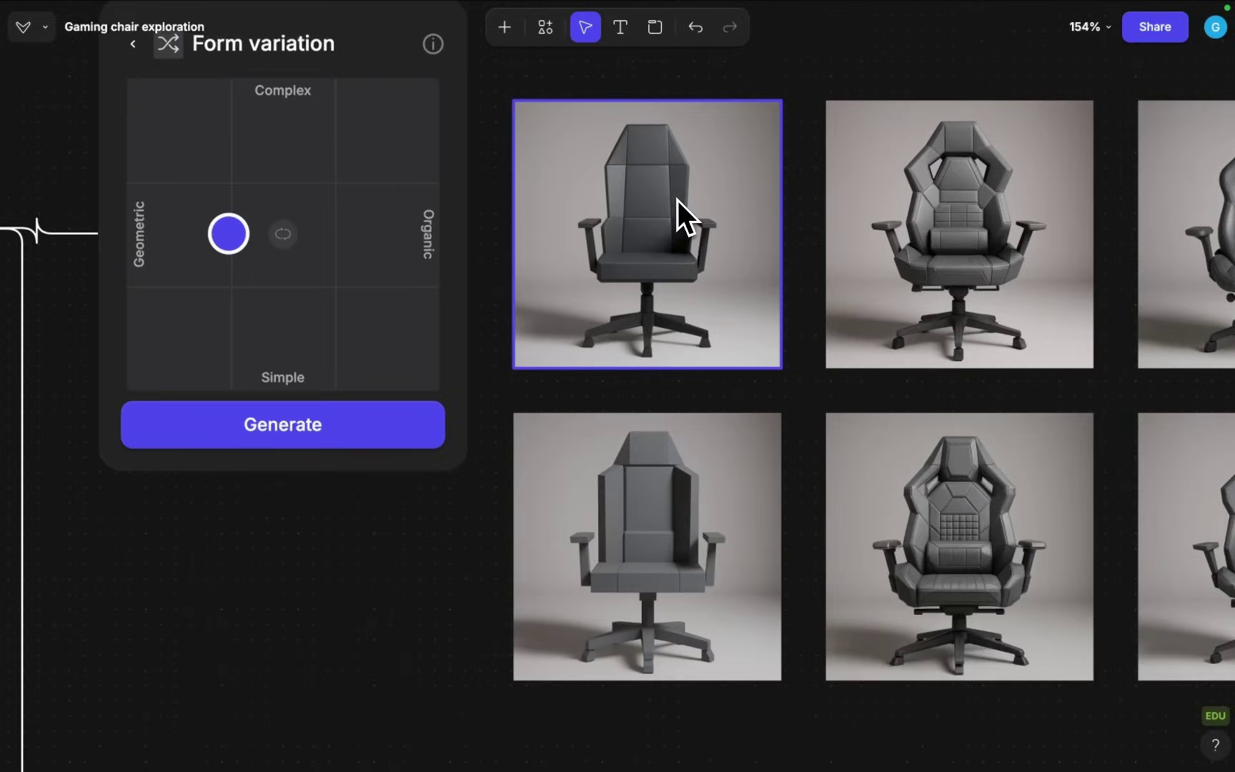
scroll(677, 200, up, 3)
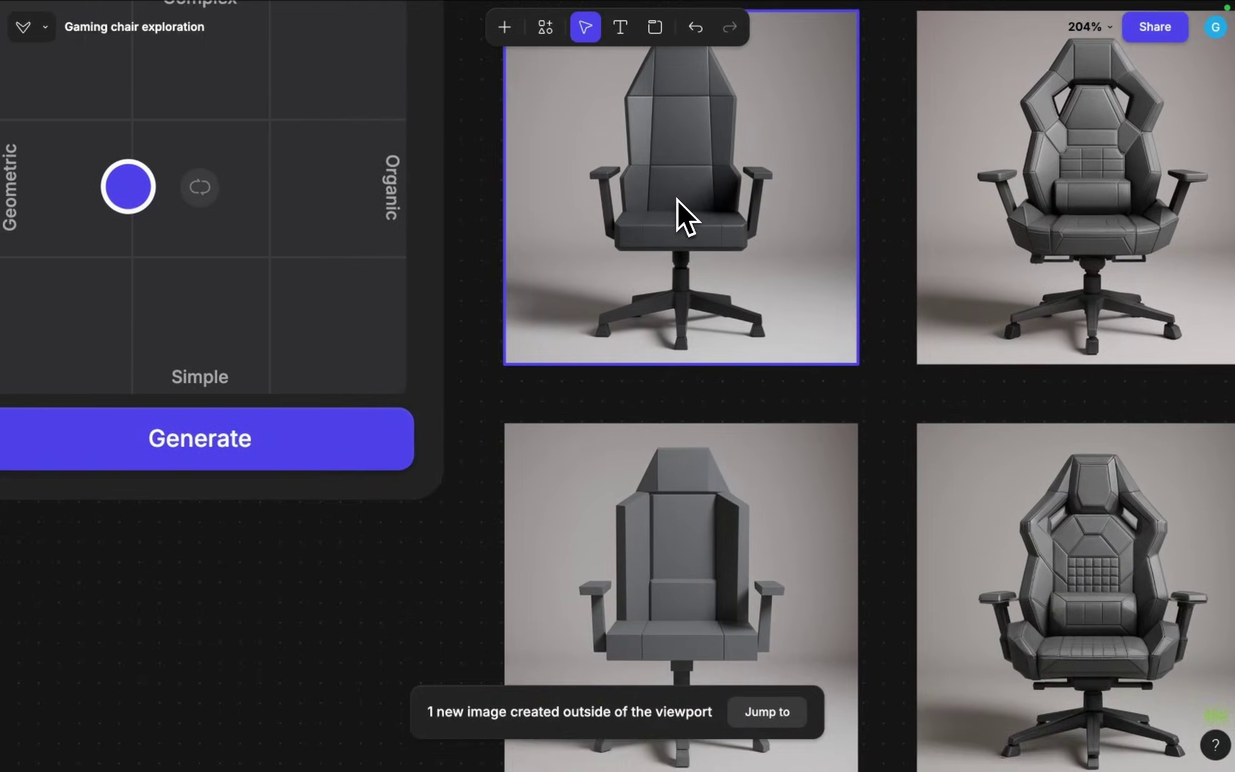
scroll(677, 199, down, 2)
scroll(677, 199, left, 9)
scroll(677, 199, up, 1)
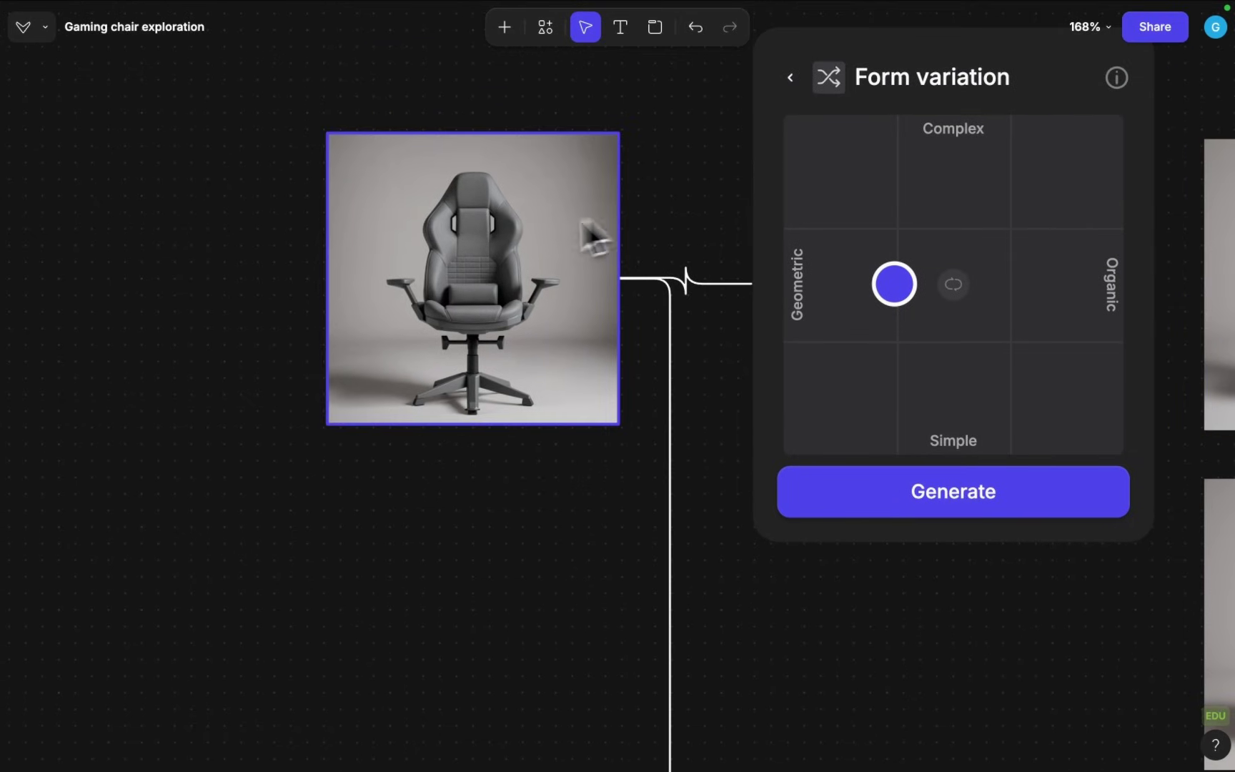
scroll(504, 235, up, 5)
scroll(678, 327, right, 3)
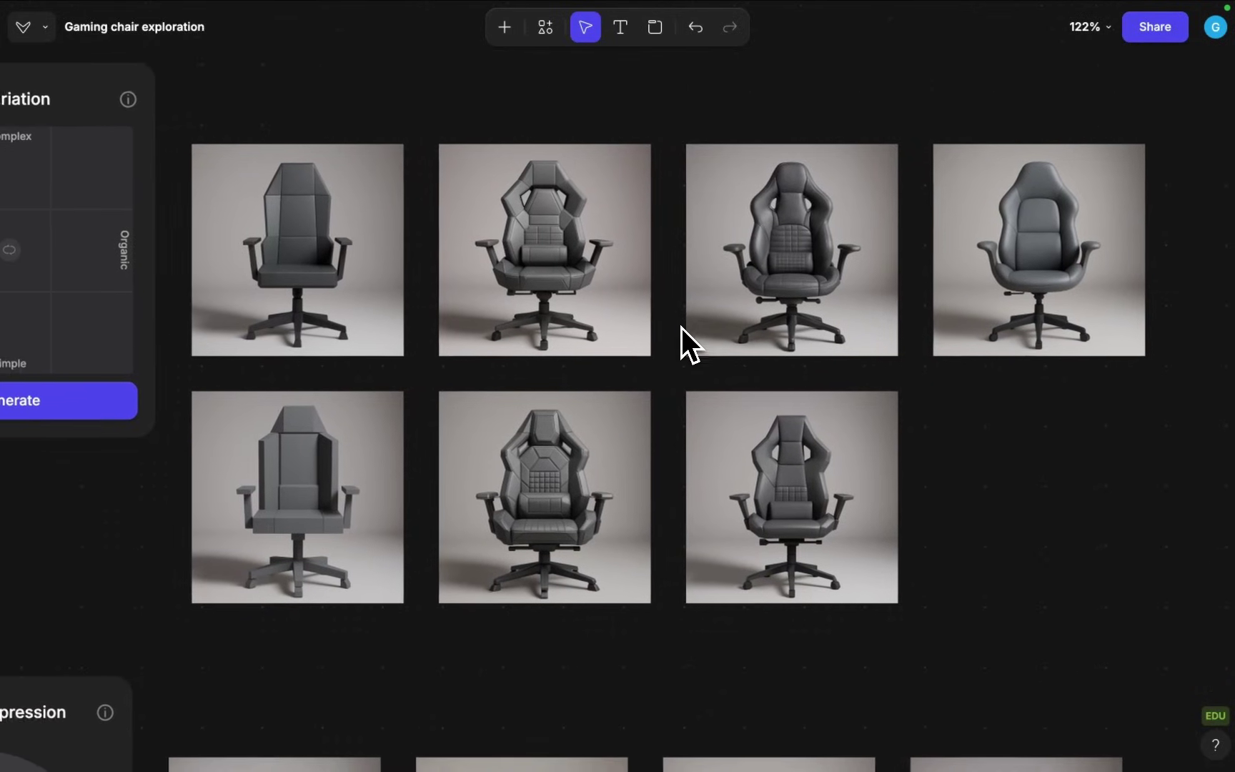
Step: Examine the generated form variations one by one, starting with the Geometric, Simple and Geometric, Very Complex chairs
scroll(681, 327, up, 2)
scroll(681, 327, left, 3)
scroll(681, 327, down, 4)
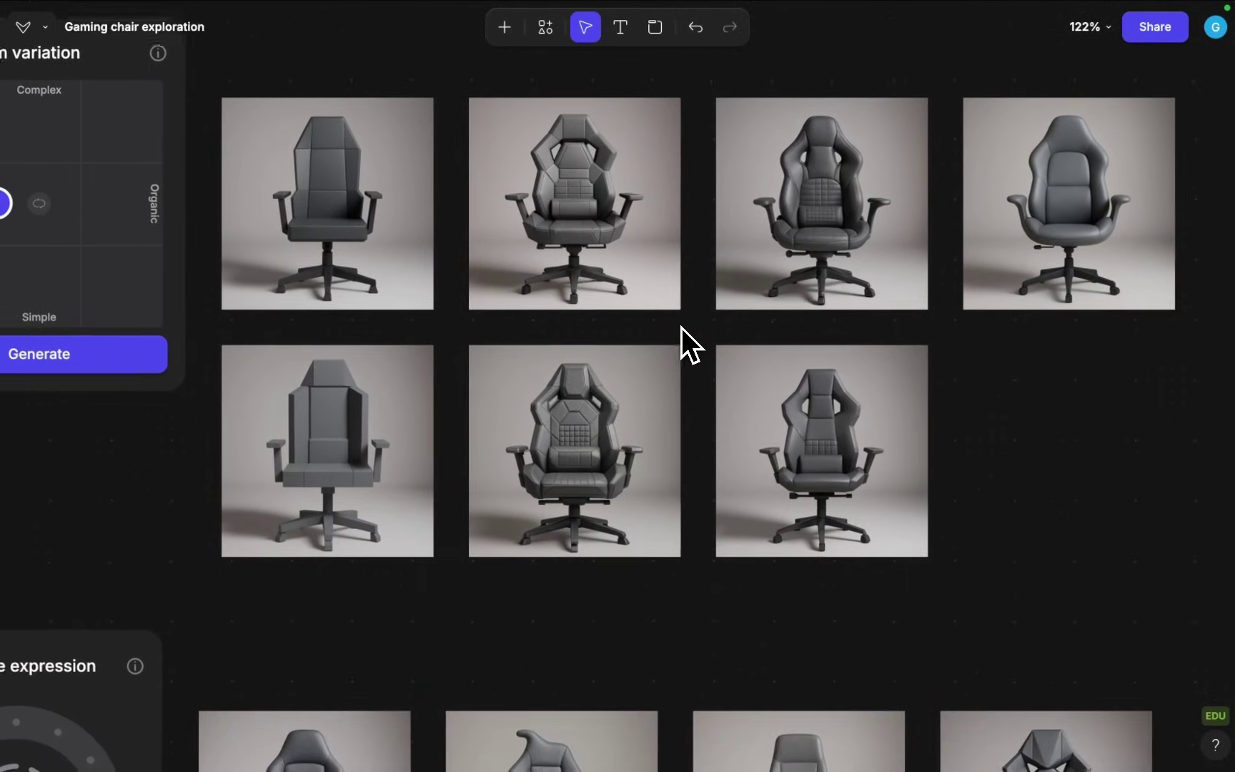
scroll(681, 327, down, 3)
scroll(681, 327, down, 3)
click(491, 386)
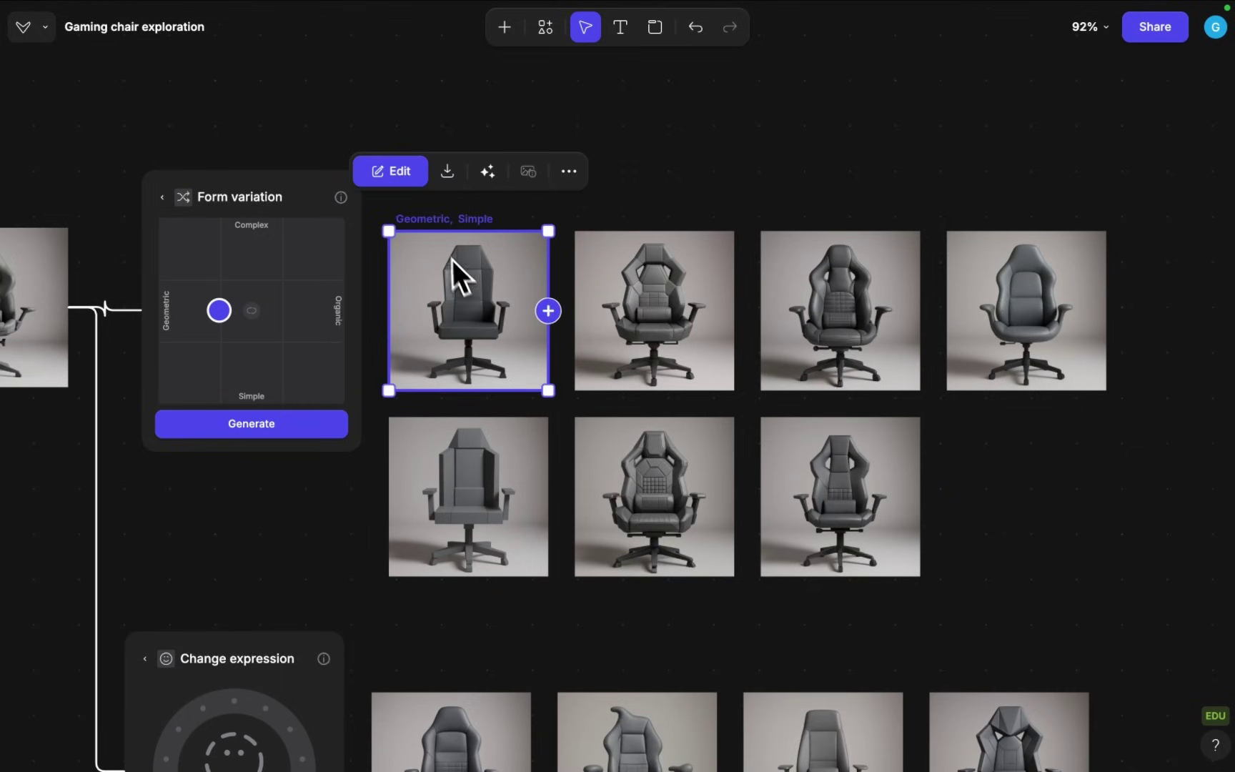
scroll(441, 243, up, 5)
scroll(488, 245, down, 3)
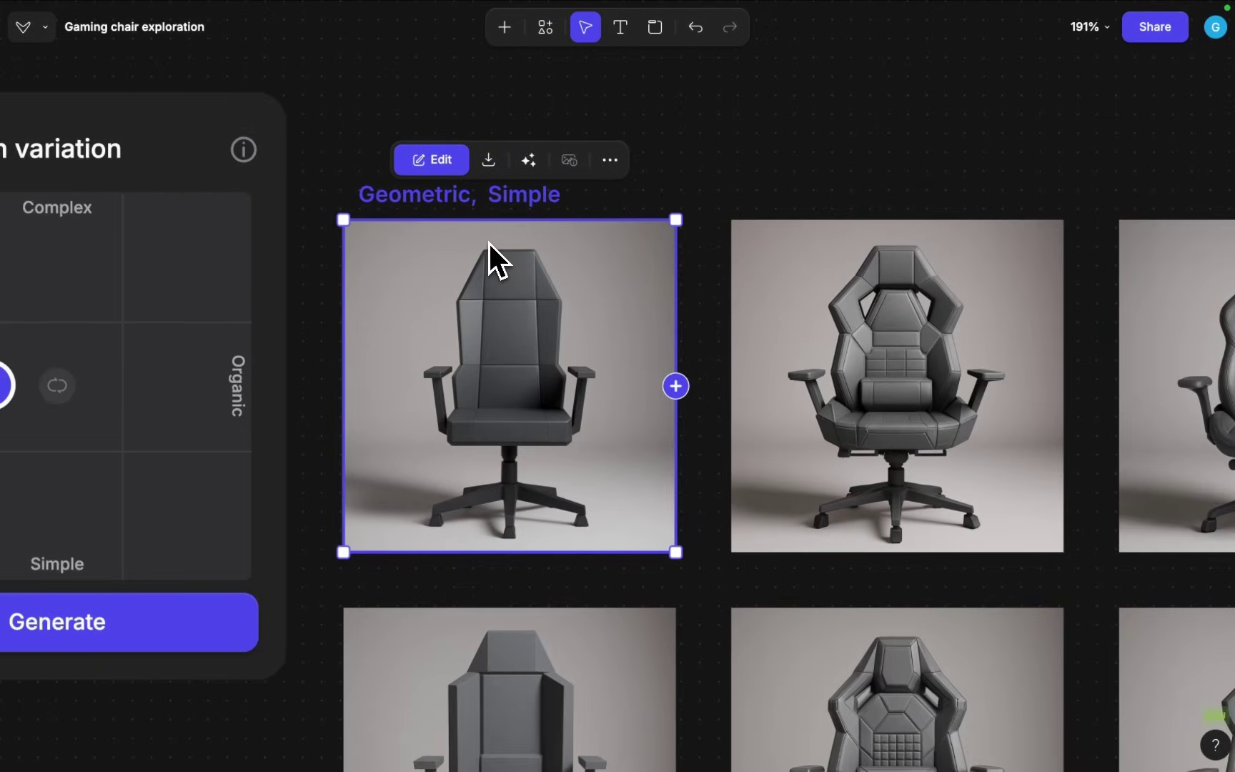
scroll(489, 244, right, 1)
click(787, 334)
scroll(715, 286, right, 2)
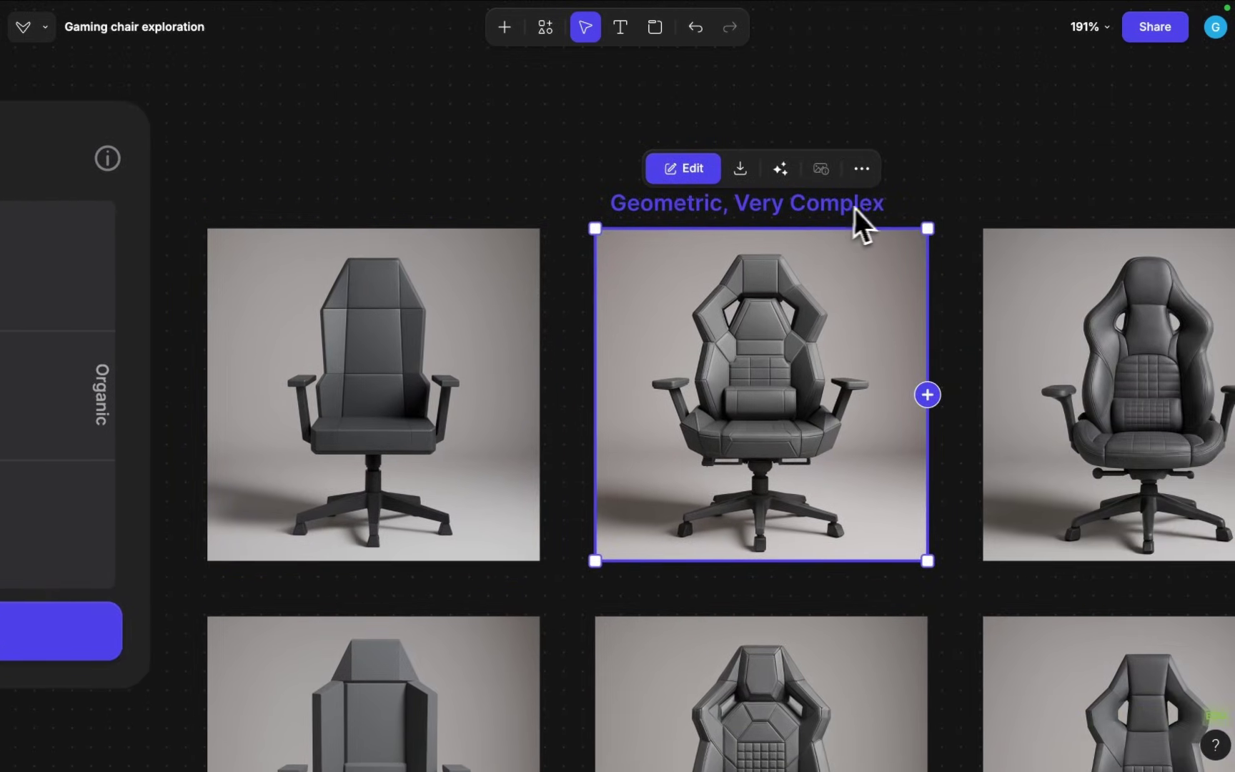
scroll(777, 295, down, 5)
scroll(777, 296, right, 2)
scroll(778, 296, down, 1)
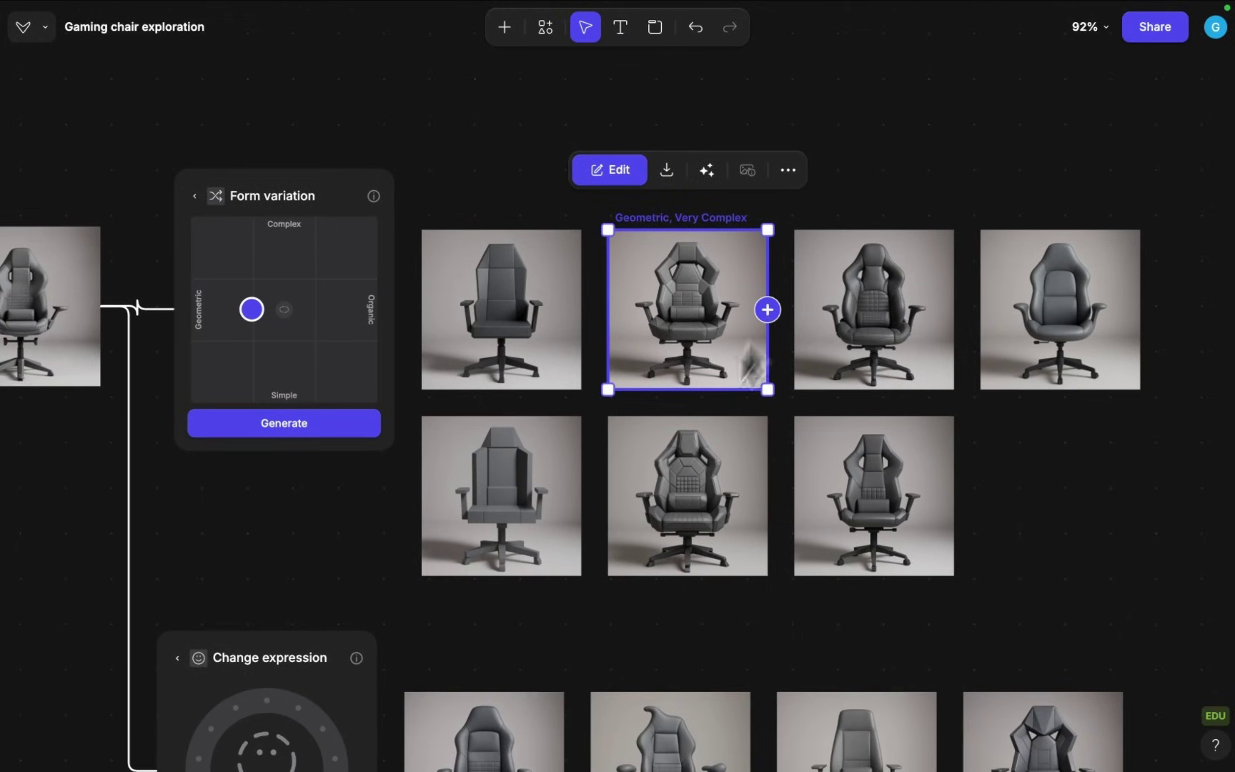
Step: Select all the form variation images and compare the chairs against their geometric, organic, simple and complex labels
drag(500, 598, 1074, 256)
scroll(675, 347, up, 5)
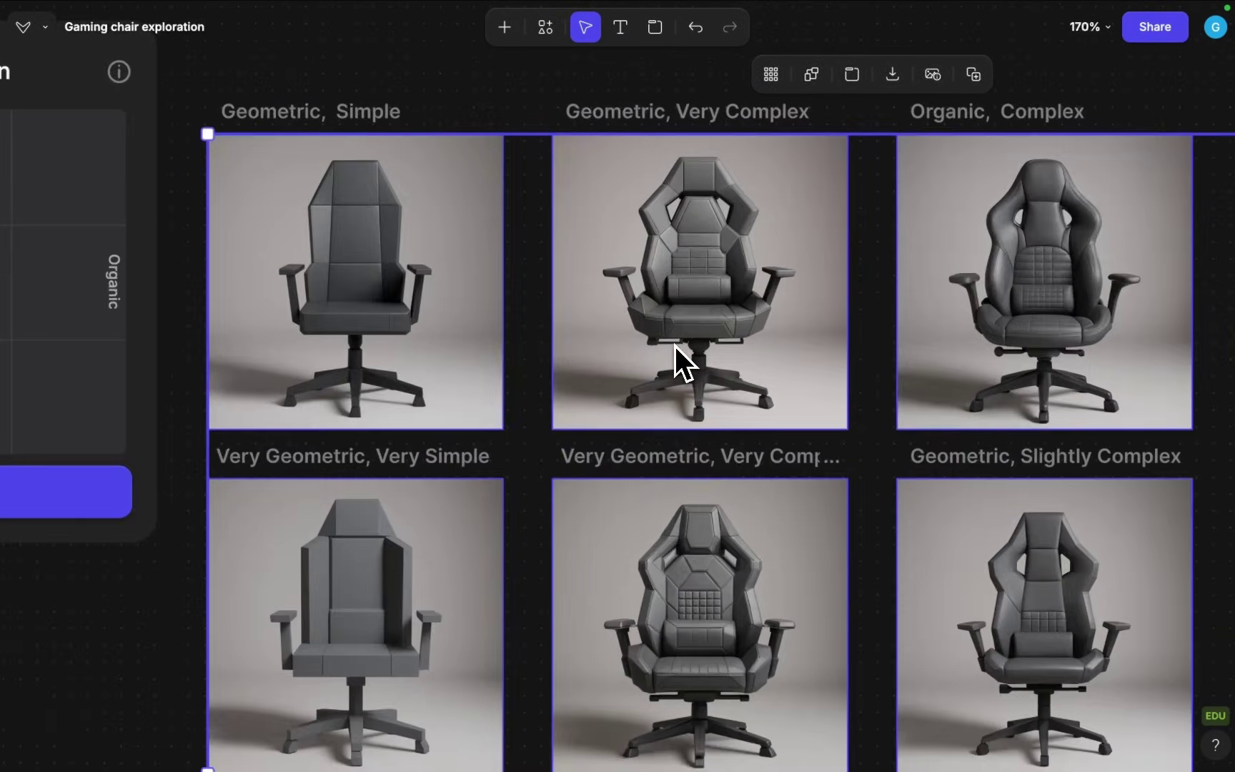
scroll(675, 346, left, 2)
scroll(661, 298, right, 5)
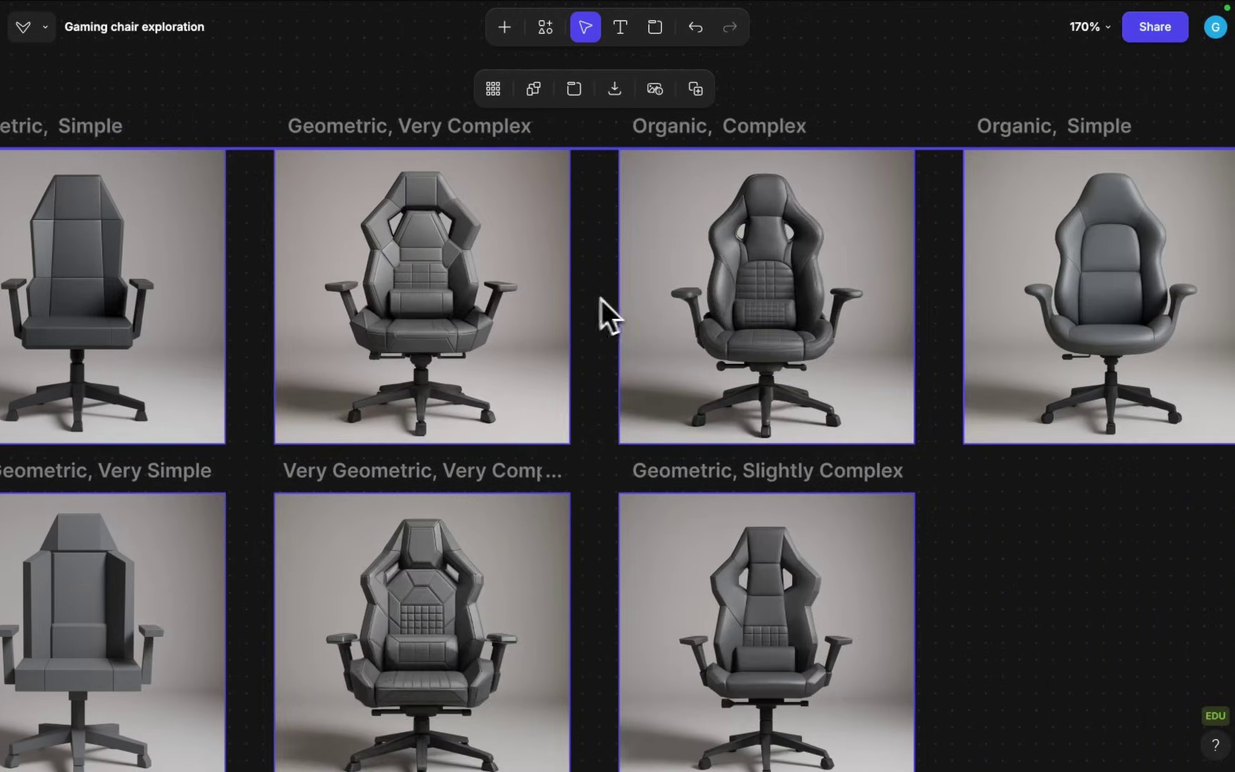
scroll(730, 283, up, 3)
scroll(718, 282, up, 3)
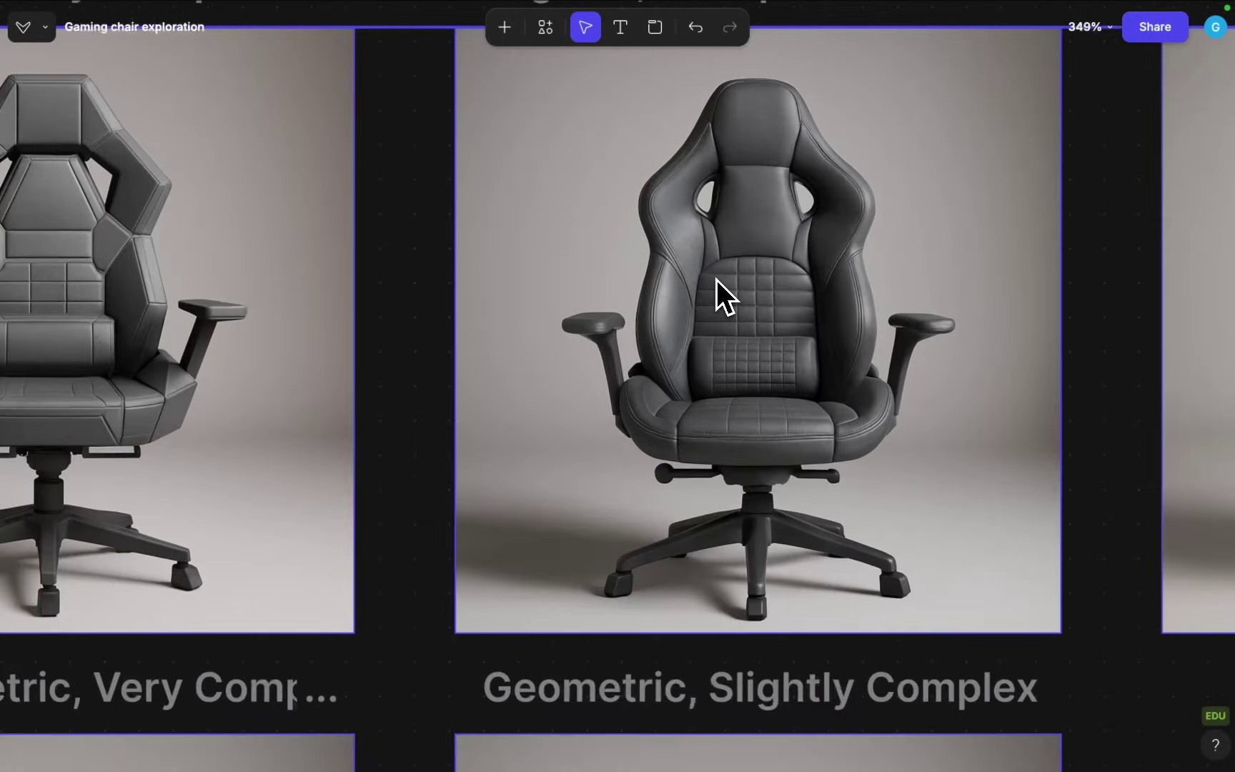
scroll(716, 280, down, 3)
scroll(716, 280, right, 3)
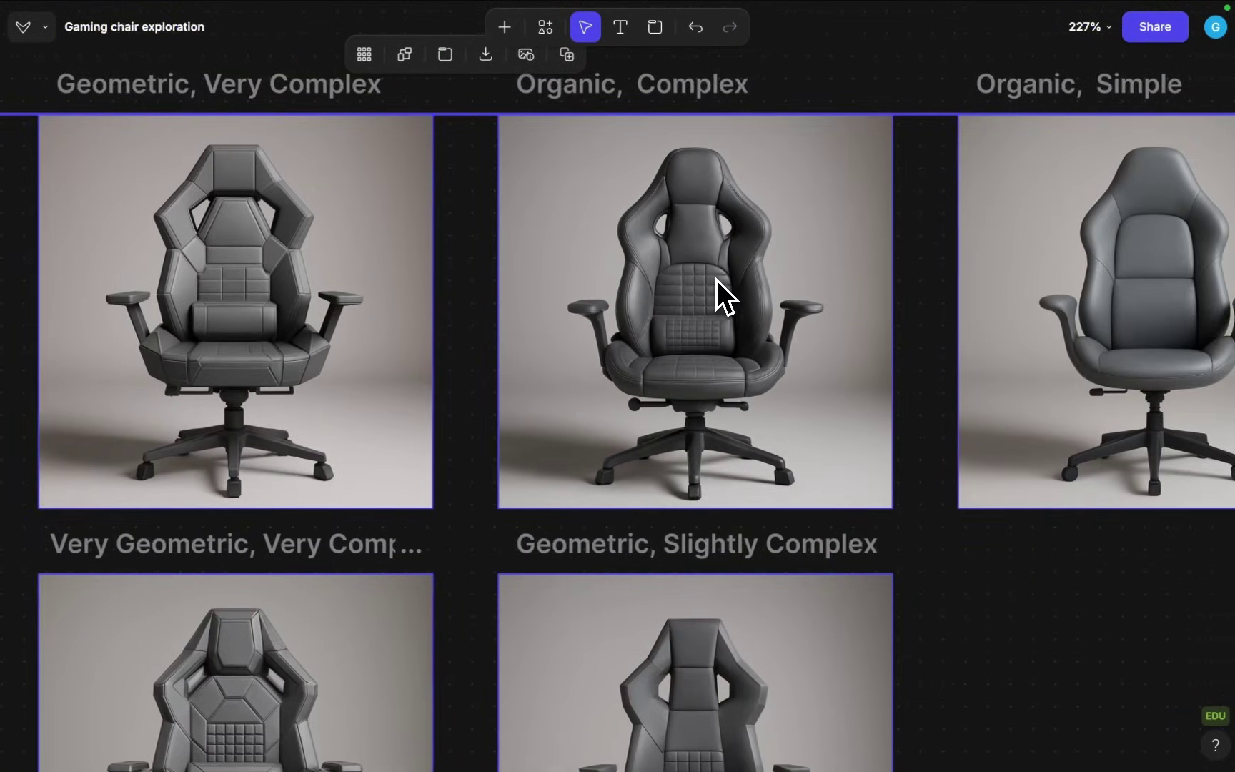
scroll(715, 280, right, 3)
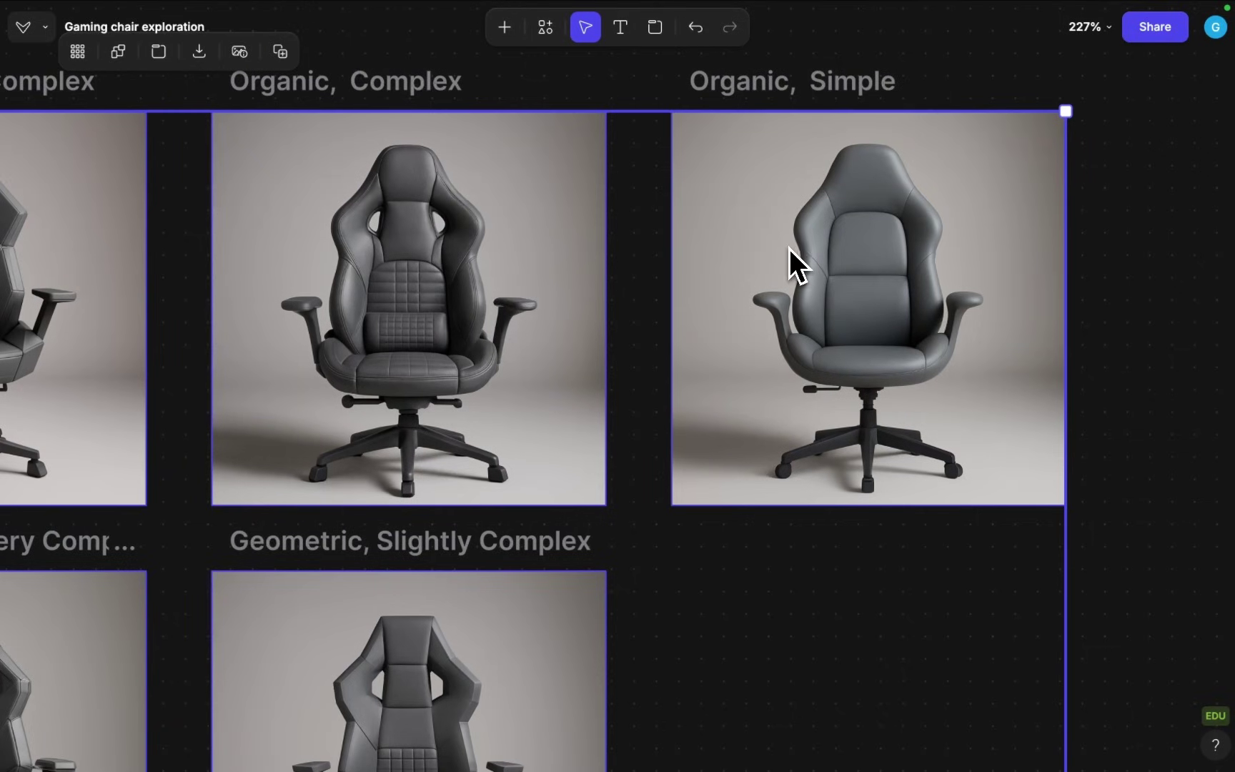
scroll(789, 256, down, 1)
scroll(789, 256, left, 1)
scroll(788, 251, down, 1)
scroll(787, 252, up, 1)
scroll(787, 251, left, 8)
scroll(787, 251, down, 4)
scroll(783, 255, up, 2)
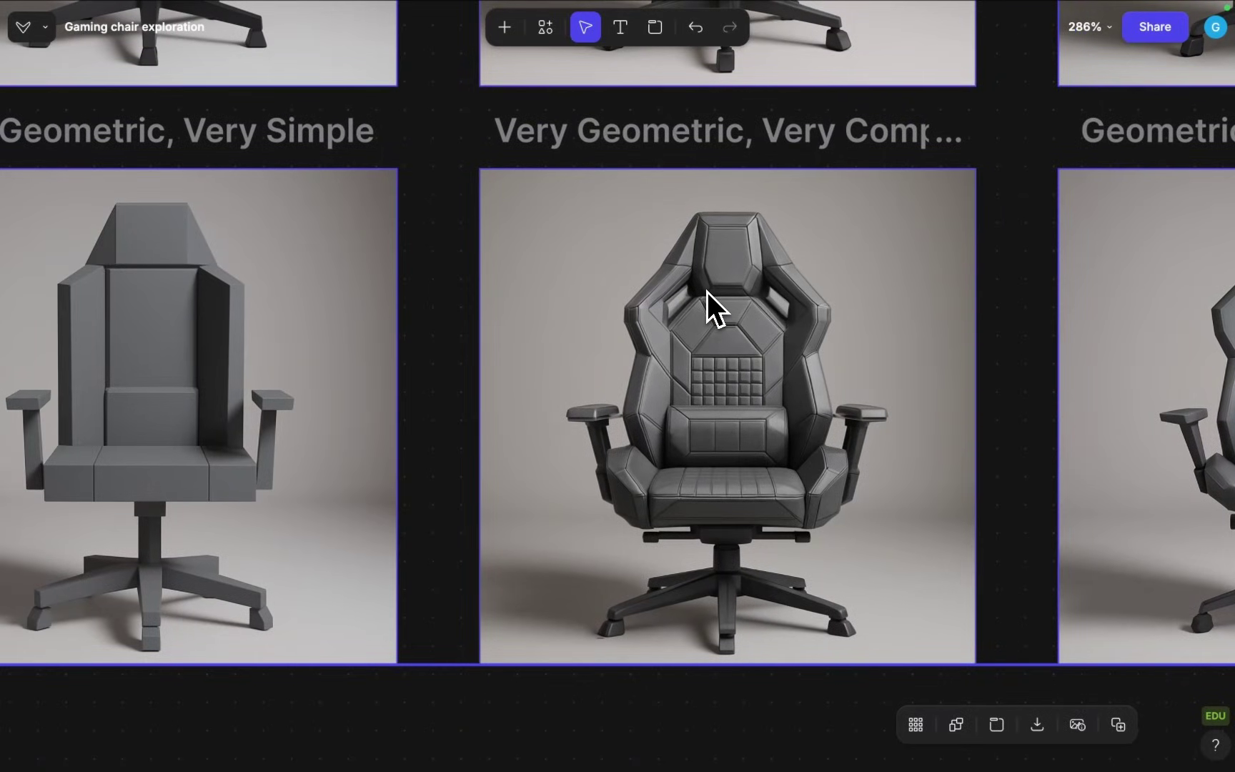
scroll(707, 291, down, 10)
scroll(606, 394, down, 2)
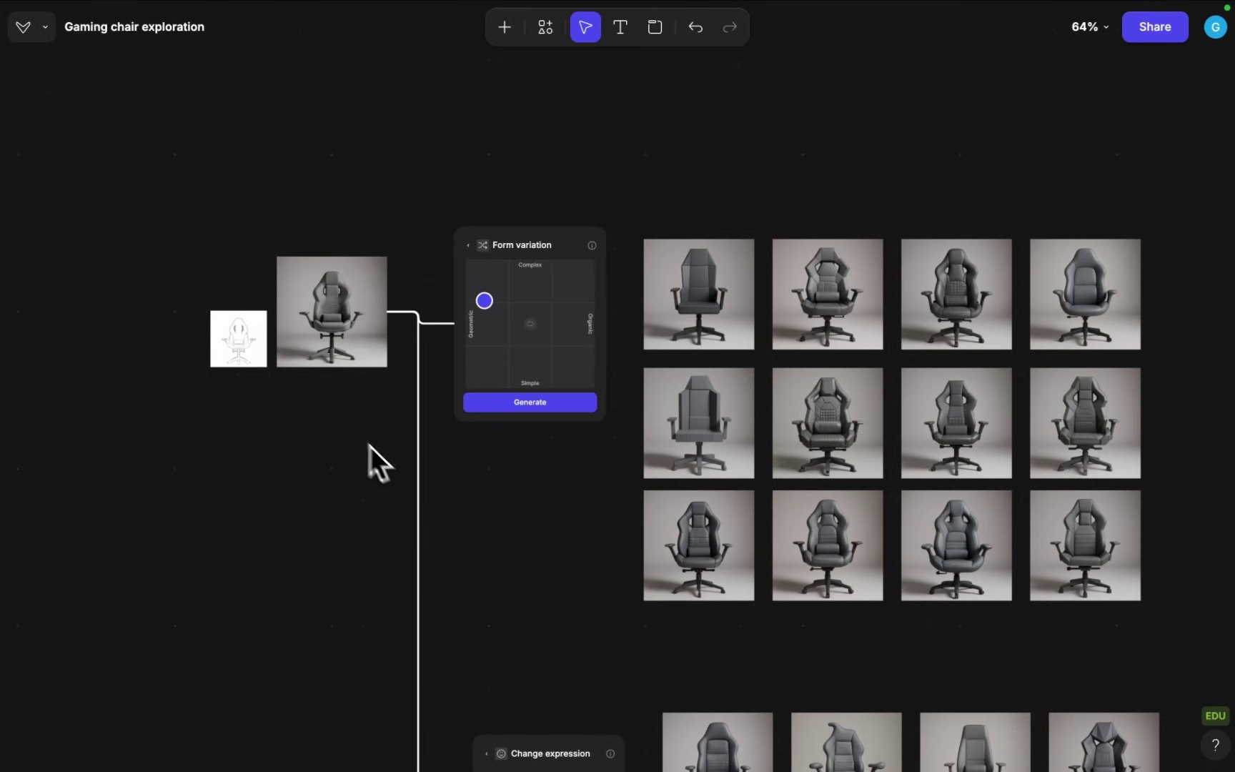
Step: Open the original chair image for editing, show its topmost grey fabric render layer and return to the Workbench
click(329, 300)
scroll(328, 300, up, 5)
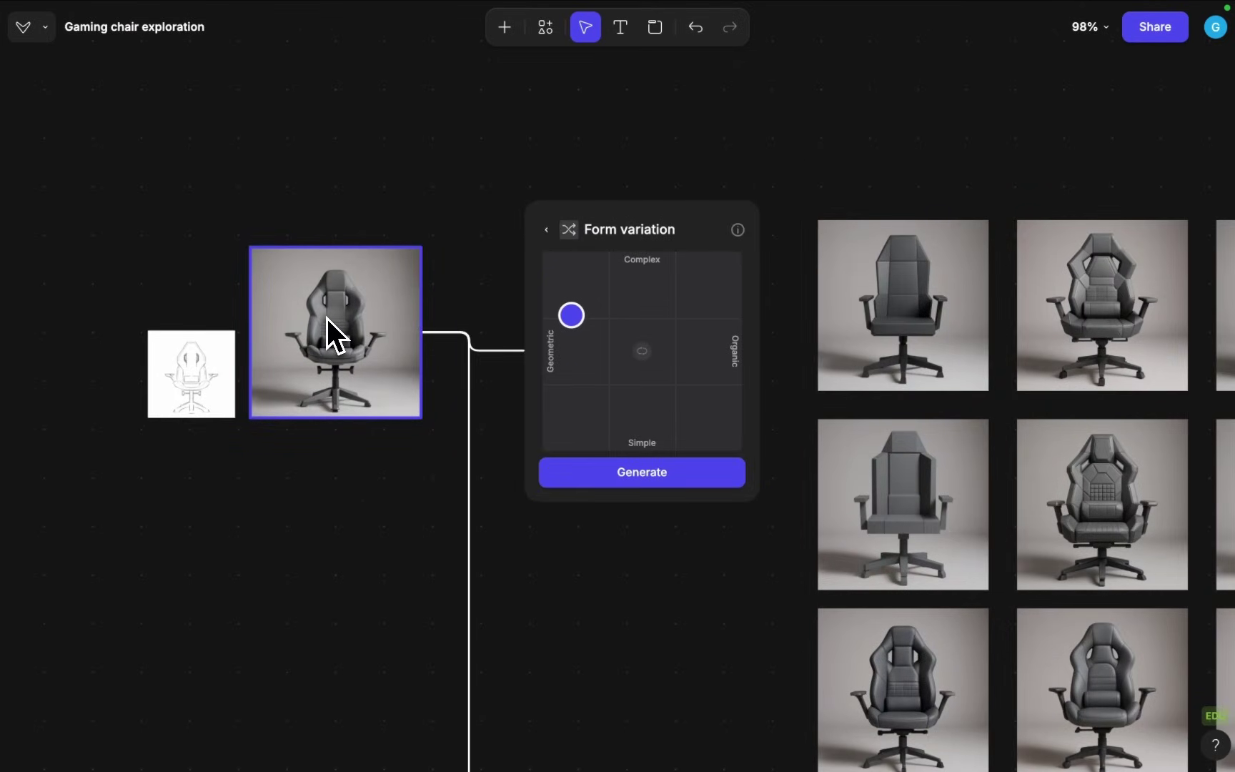
scroll(335, 334, up, 8)
scroll(336, 334, left, 1)
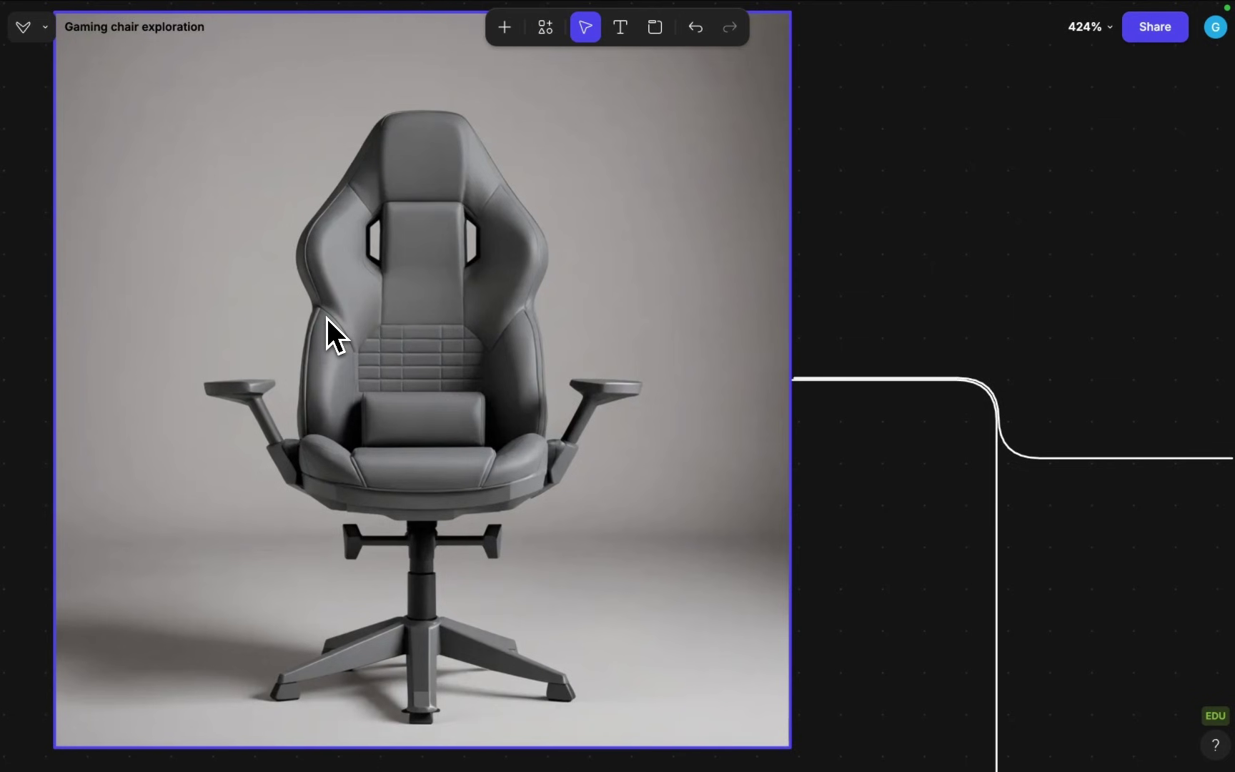
double_click(346, 325)
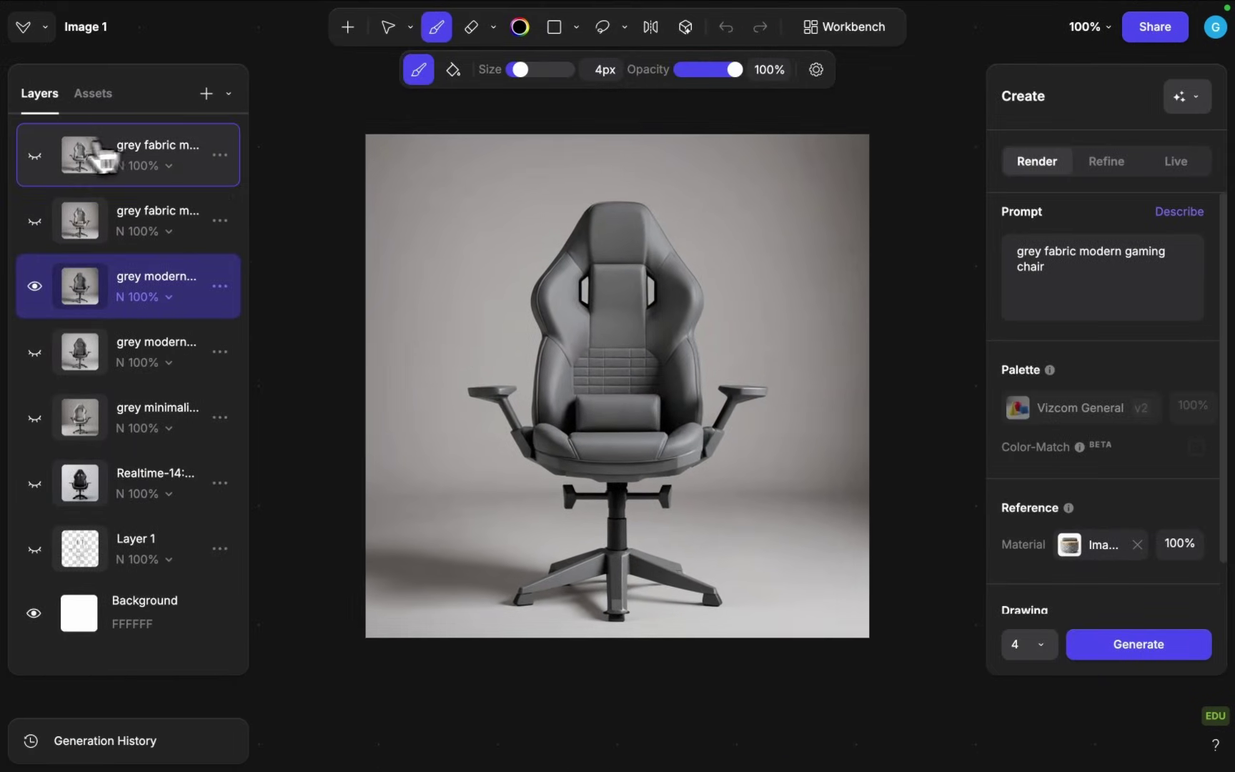
click(34, 156)
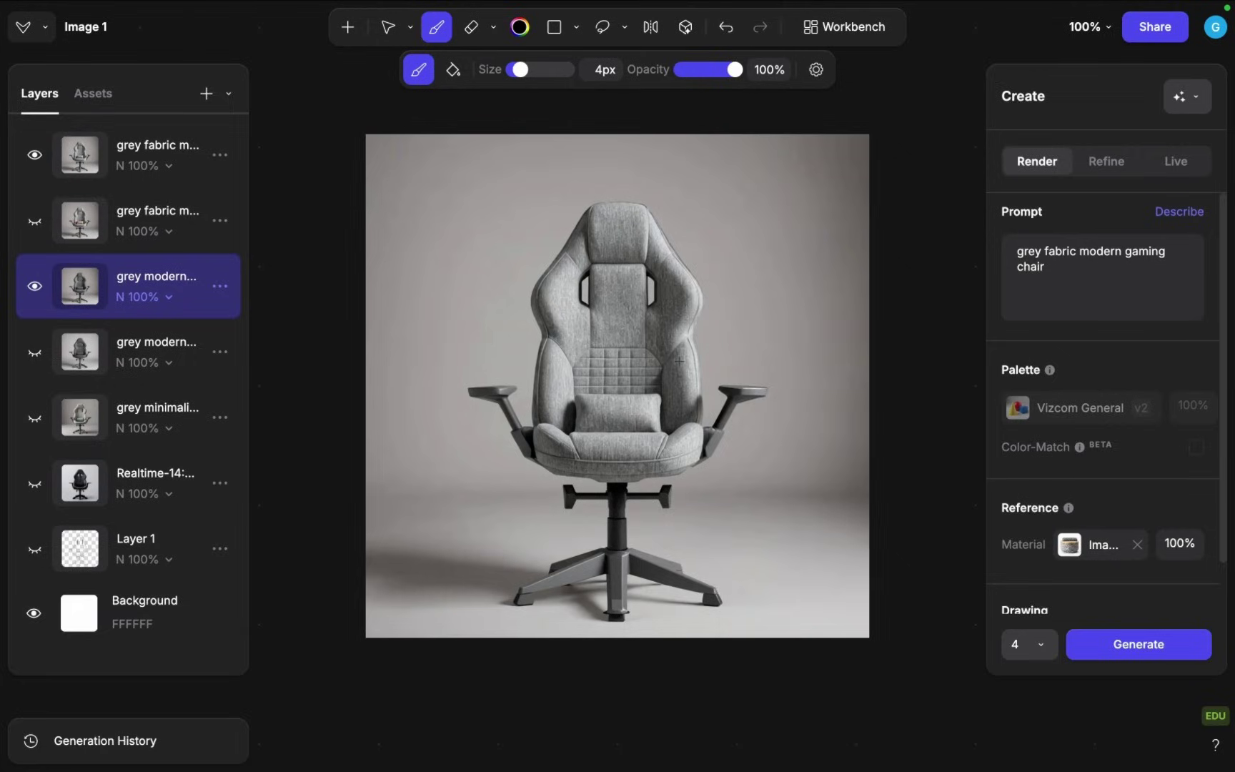
key(Escape)
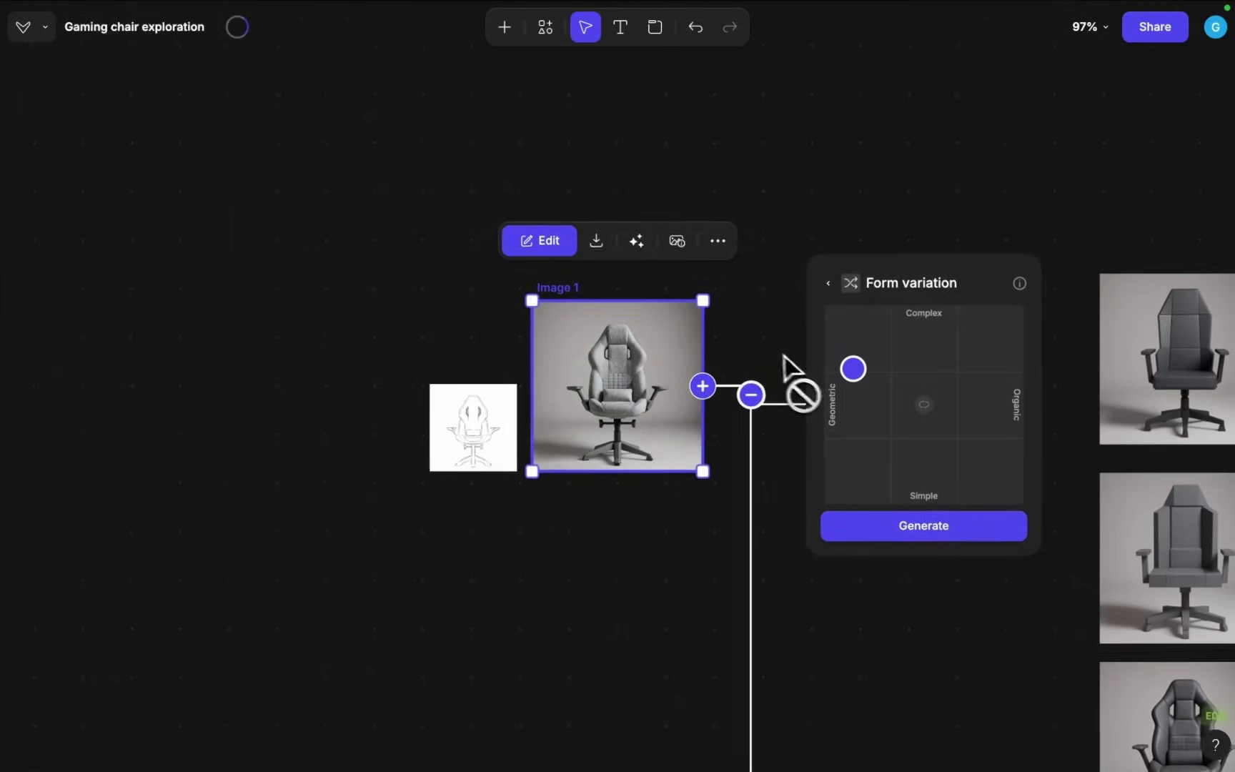
Step: Examine the grid of grey fabric chair variations up close, going through both rows
click(775, 355)
scroll(769, 353, down, 1)
scroll(766, 350, right, 8)
scroll(767, 350, right, 10)
click(642, 370)
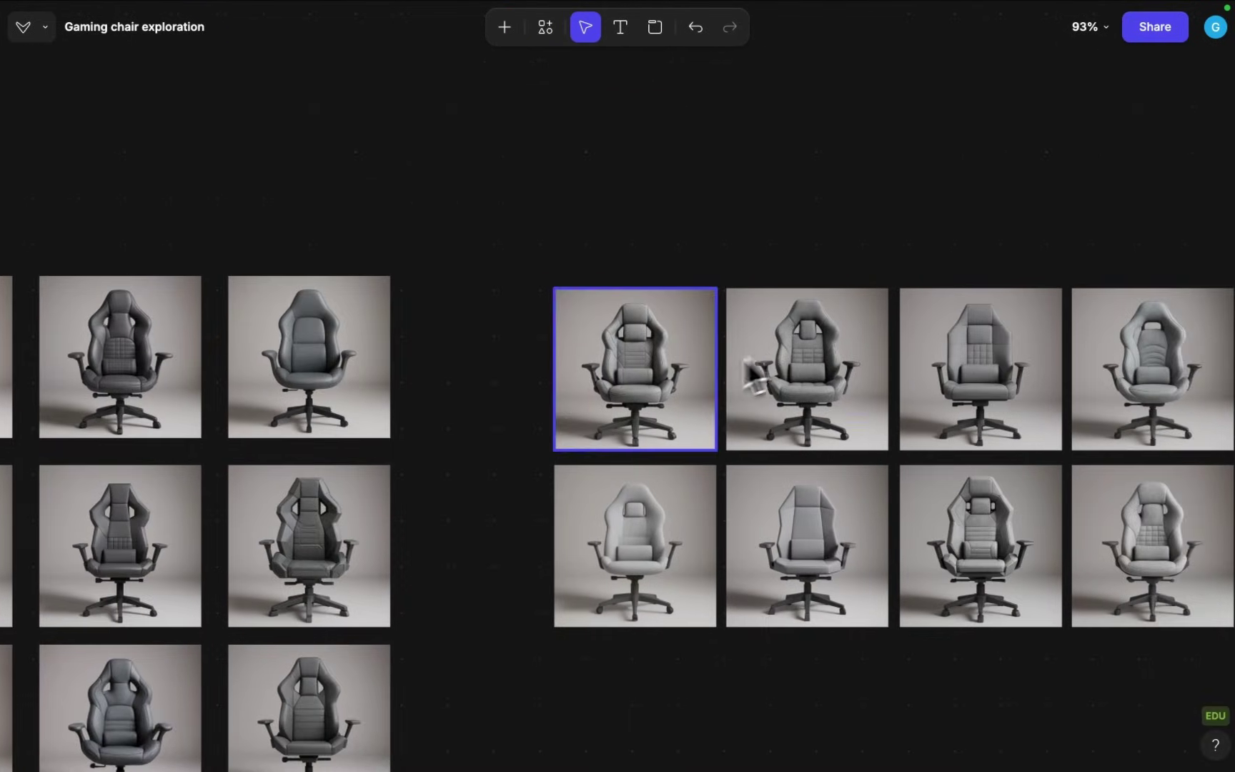
scroll(642, 370, up, 10)
scroll(642, 380, right, 8)
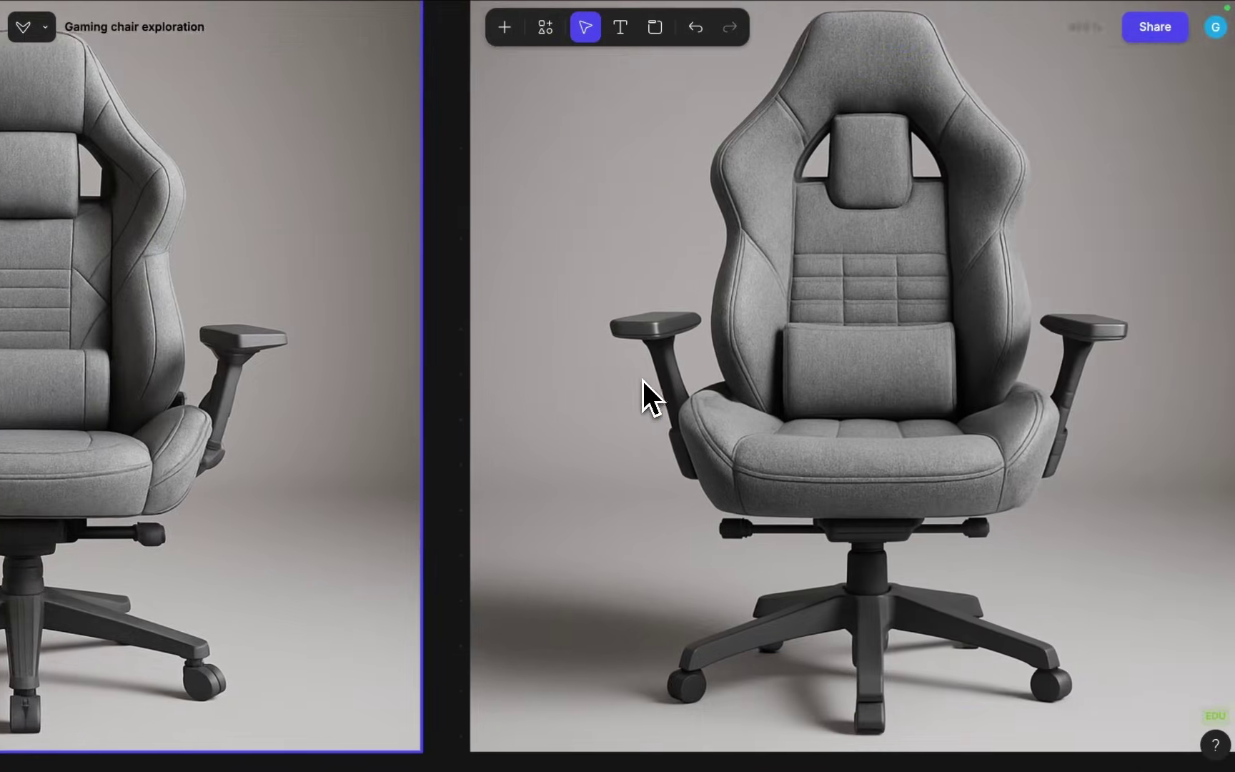
scroll(642, 380, down, 5)
scroll(642, 380, right, 10)
scroll(643, 380, down, 6)
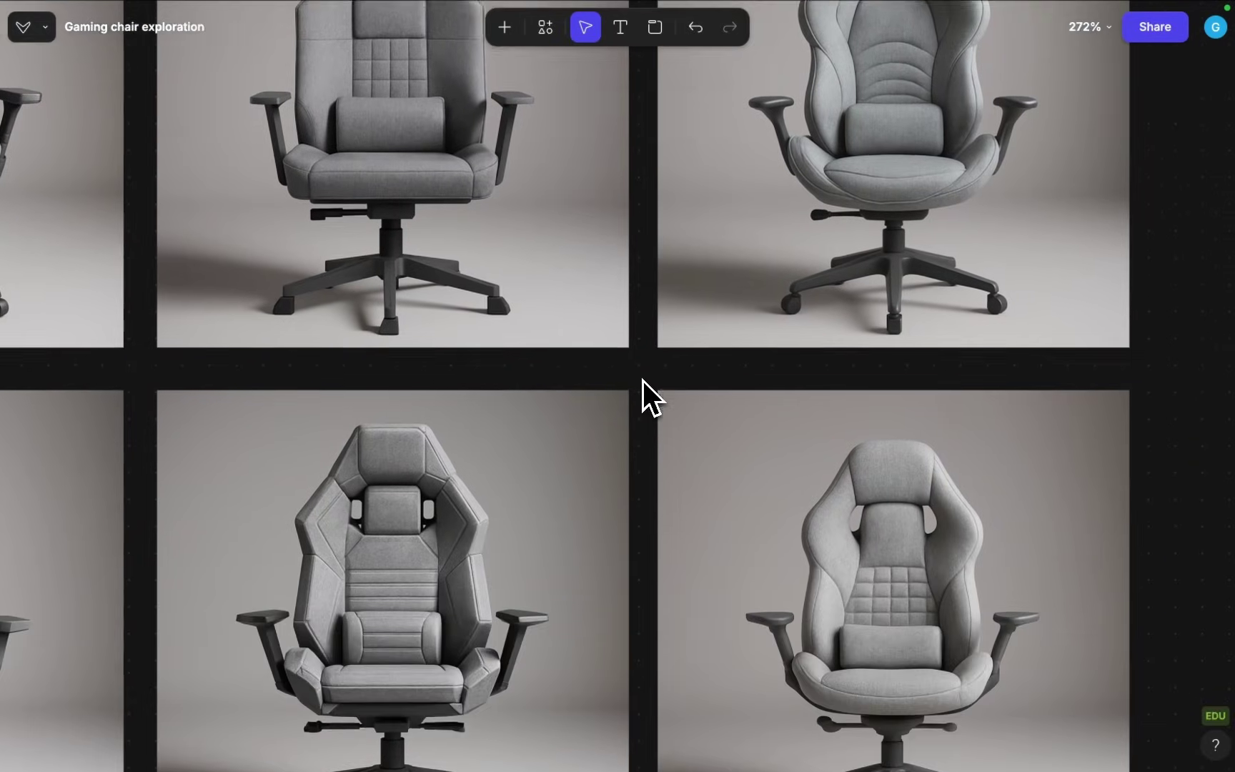
scroll(643, 380, left, 2)
scroll(643, 380, left, 12)
scroll(642, 380, up, 4)
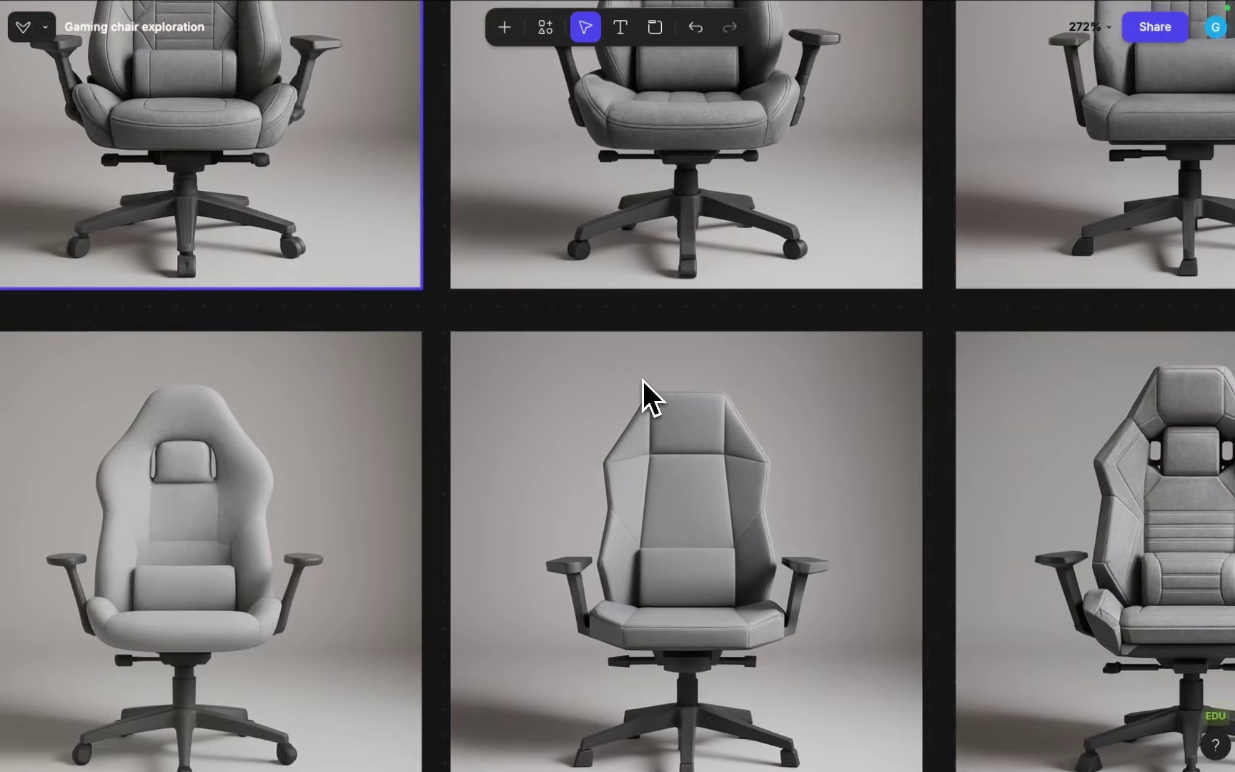
scroll(642, 380, up, 3)
scroll(642, 380, right, 4)
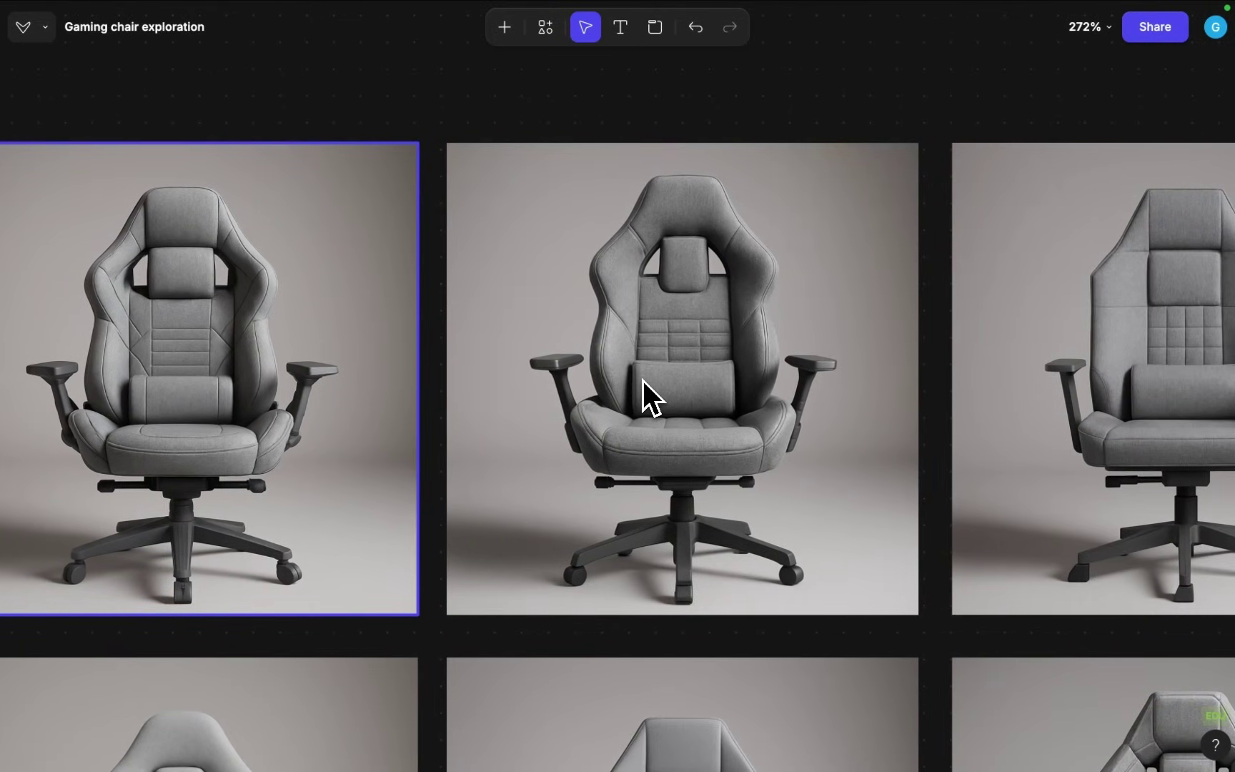
Step: Pick the Geometric, Complex fabric chair and move it out of the grid into the empty space beside it
click(642, 380)
scroll(711, 361, up, 2)
scroll(711, 360, right, 1)
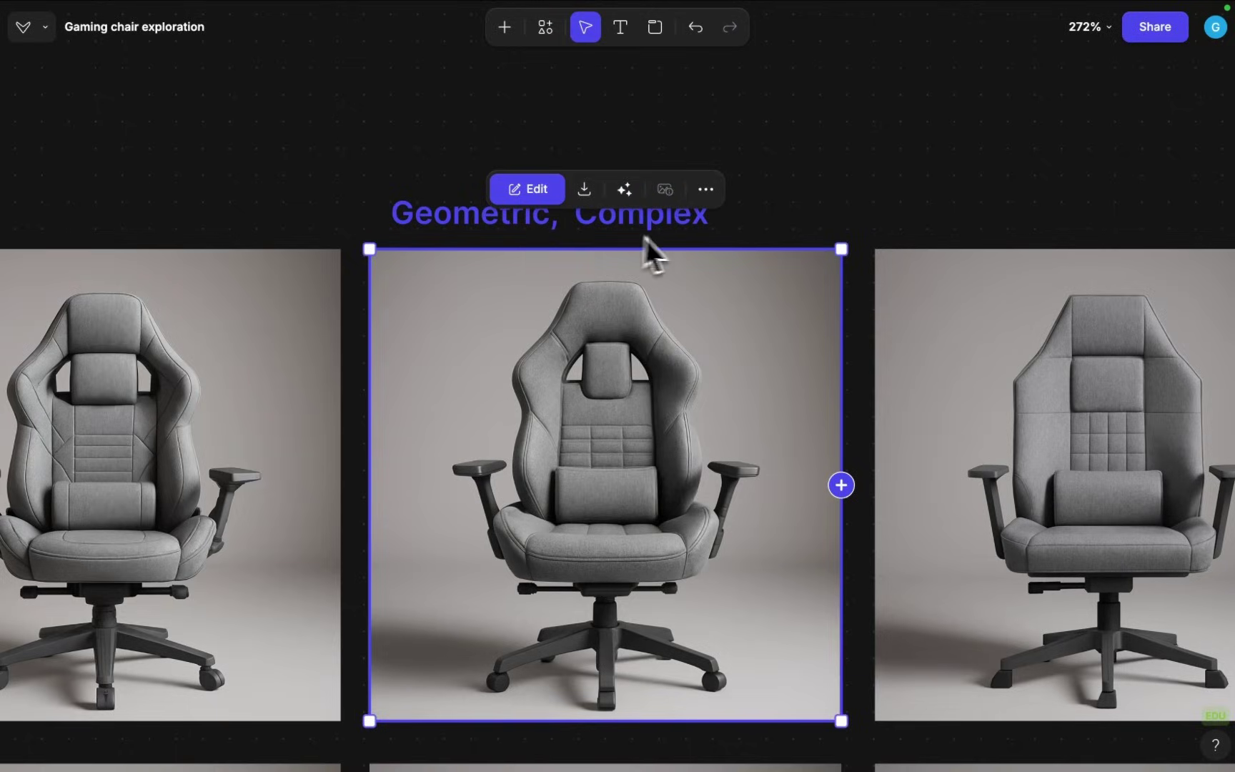
scroll(664, 350, down, 6)
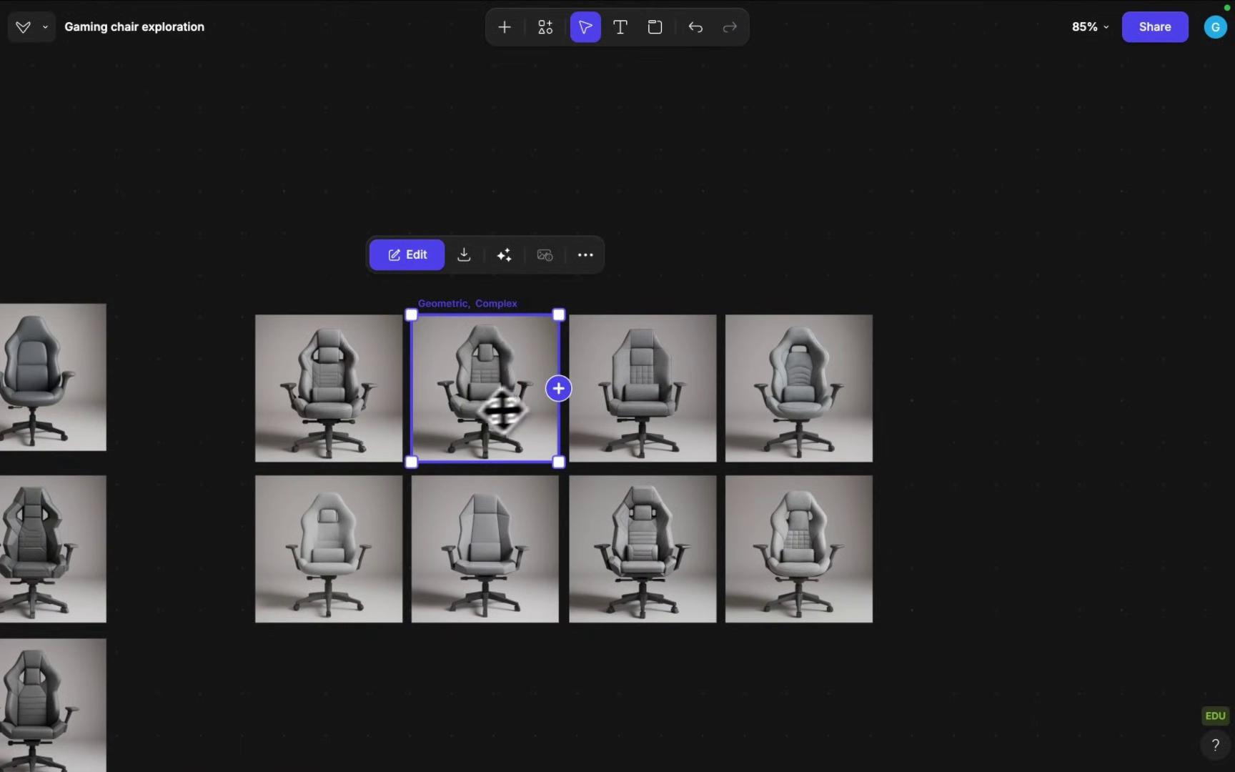
drag(502, 409, 978, 416)
scroll(950, 429, right, 5)
scroll(823, 446, up, 4)
scroll(823, 446, right, 3)
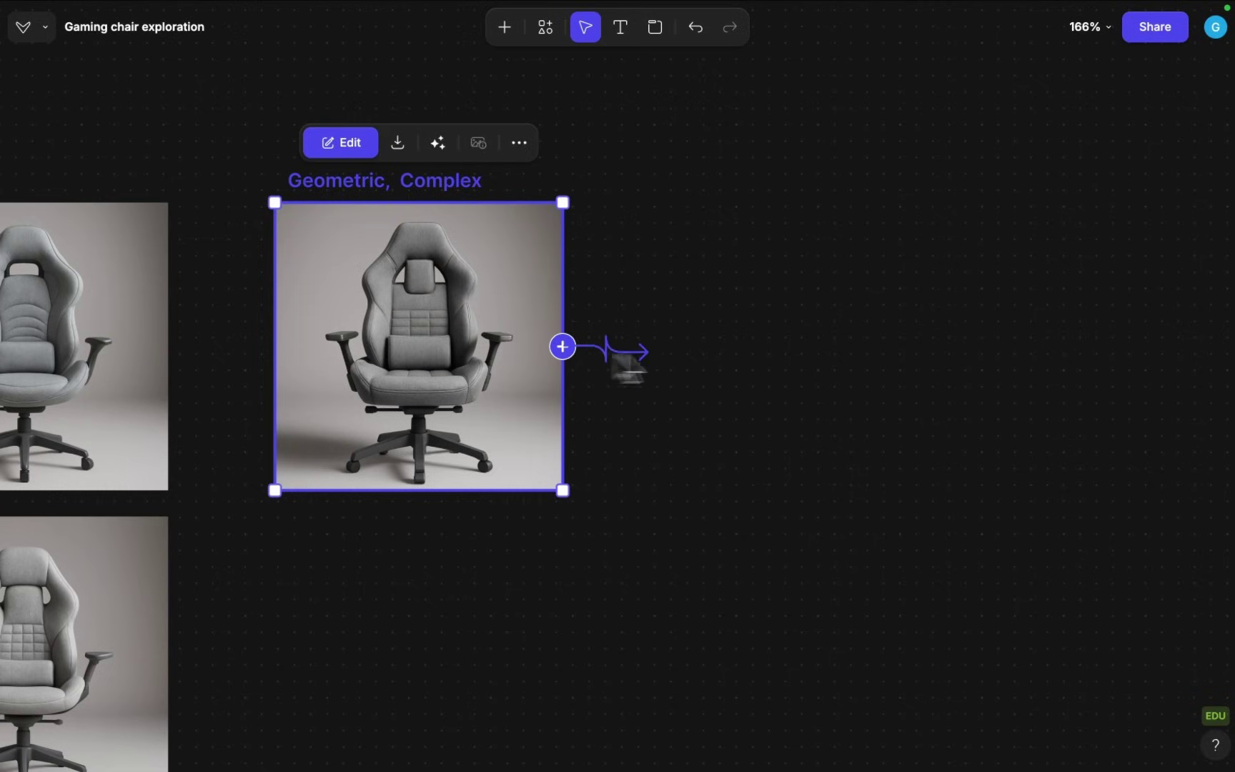
Step: Attach a Modify block to the separated fabric chair and generate its Top view with New view
drag(647, 365, 661, 367)
click(783, 432)
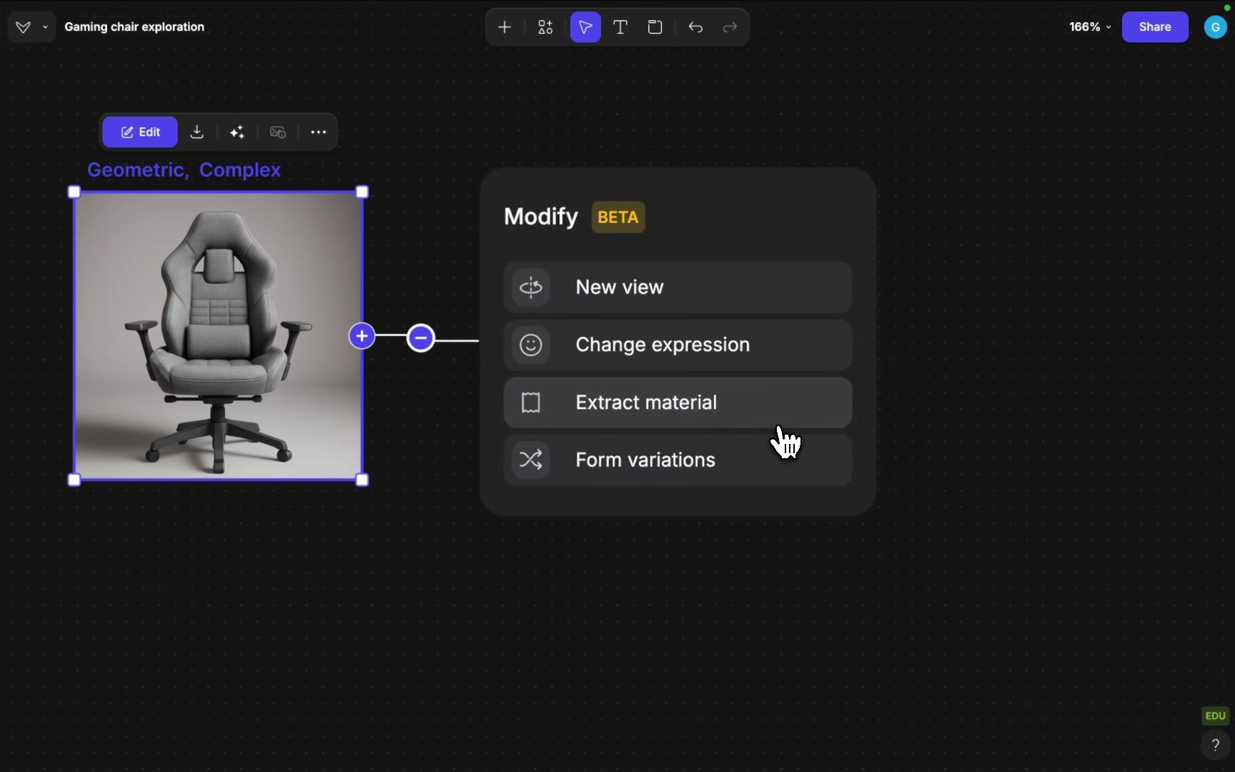
click(626, 308)
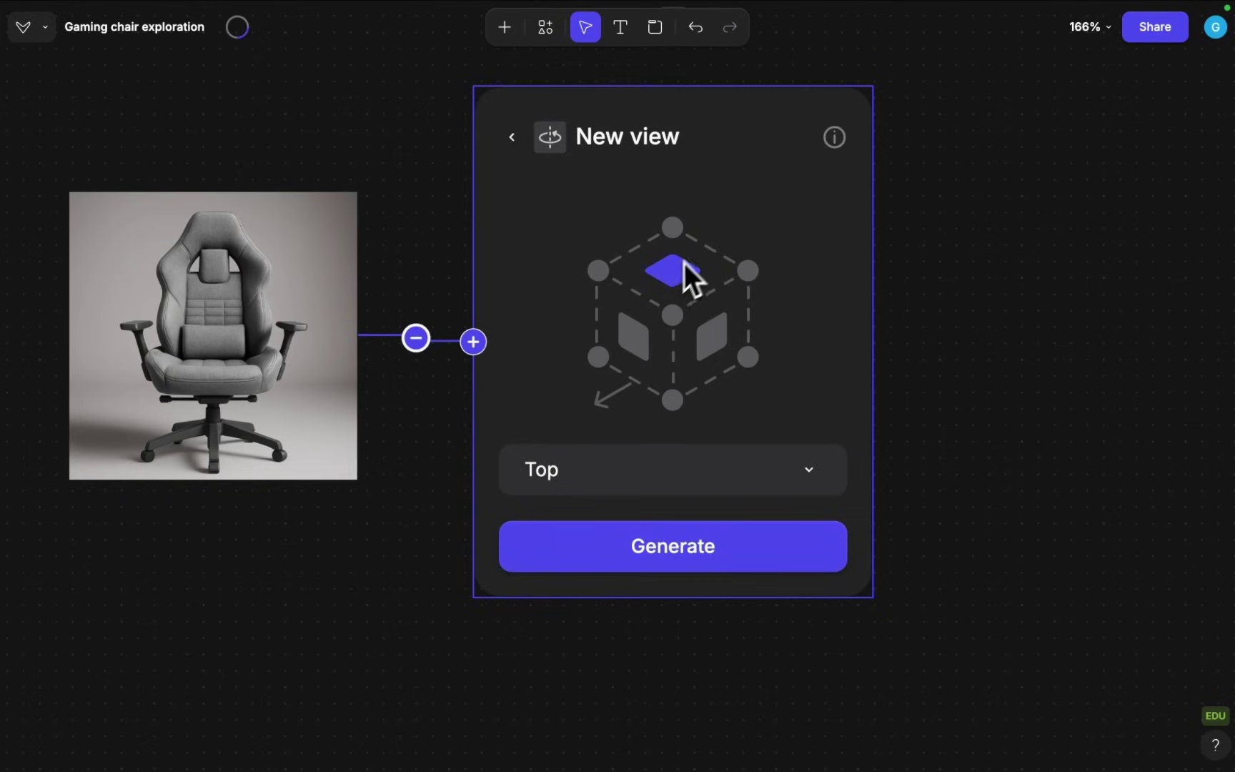
click(671, 551)
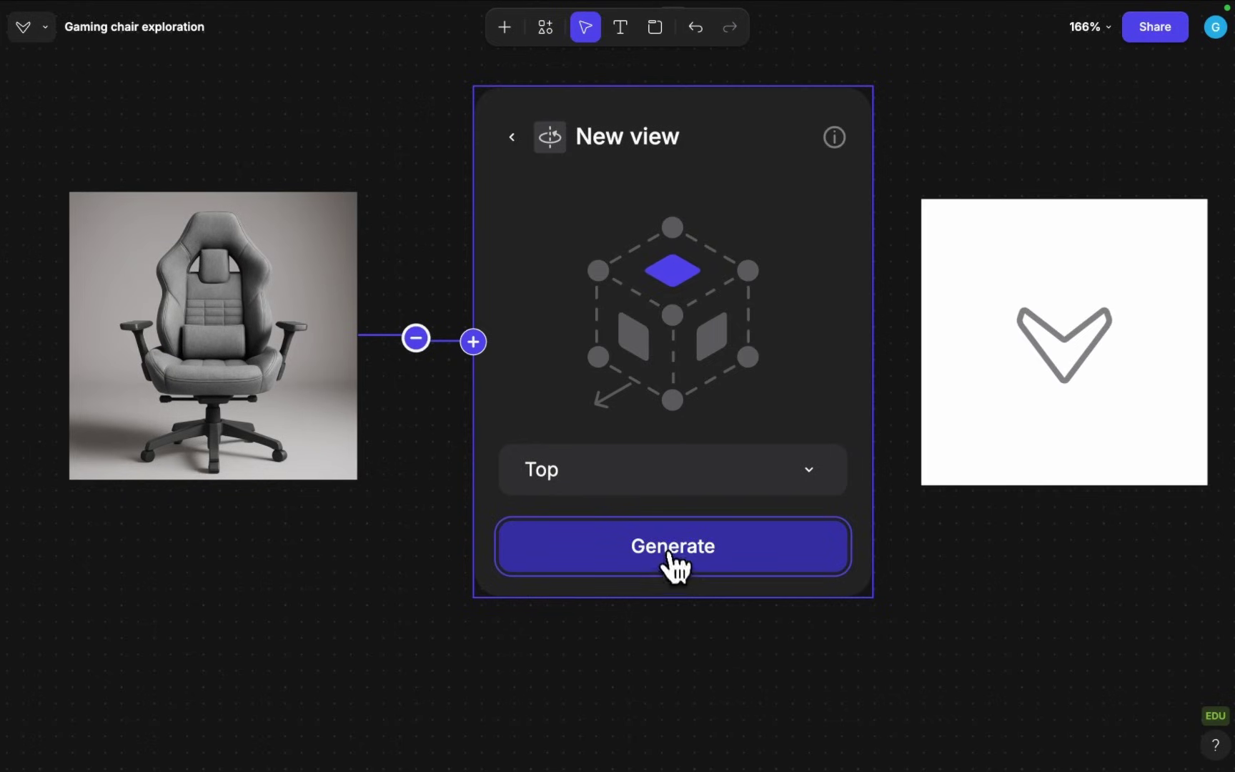
Step: Generate further corner views of the chair, including the Front Left 3/4 View
click(600, 272)
click(664, 551)
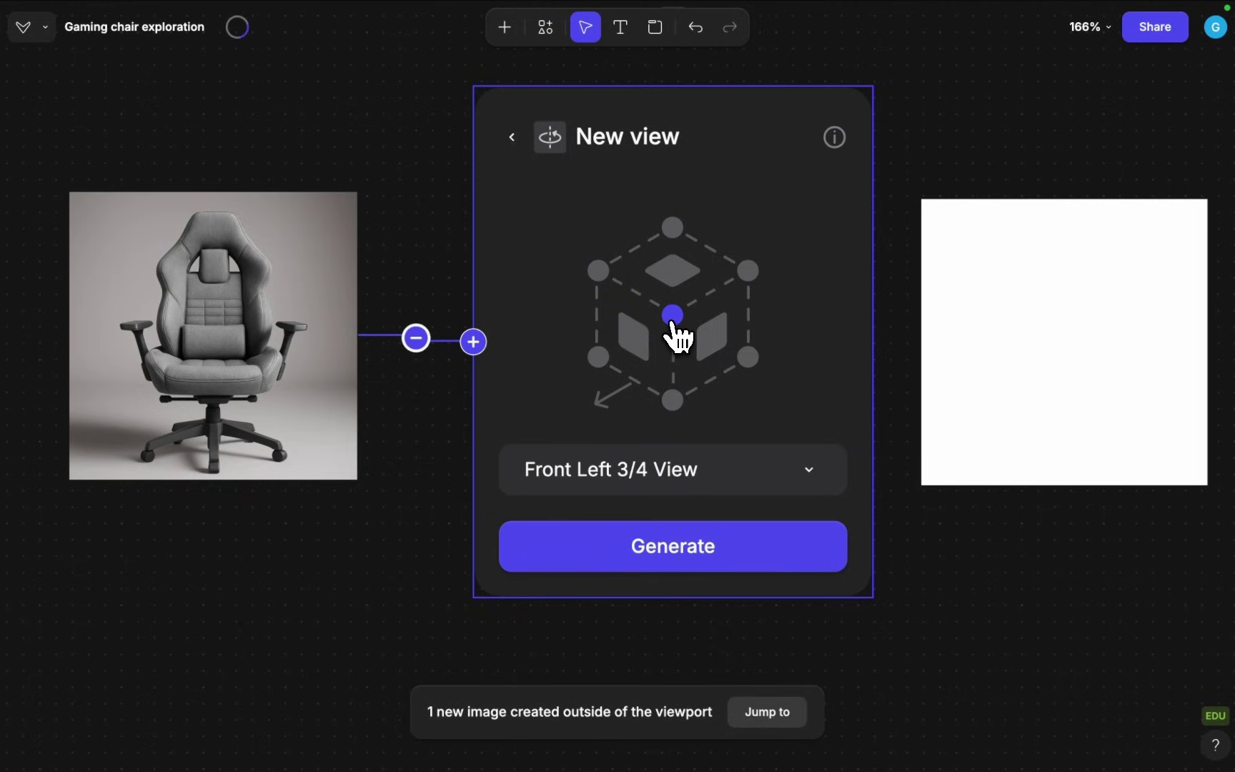
click(686, 532)
click(745, 280)
click(730, 532)
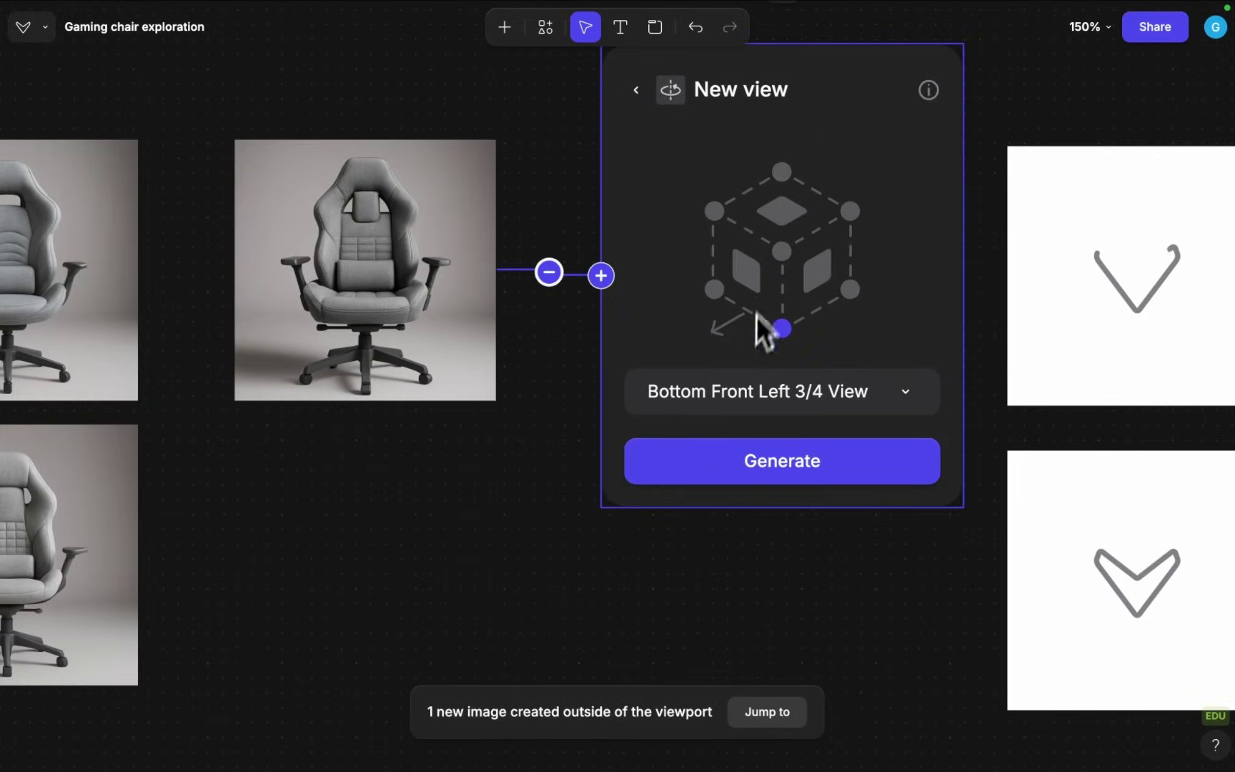
Step: Generate the chair's Bottom view from the hidden views and look over the new view images
click(743, 390)
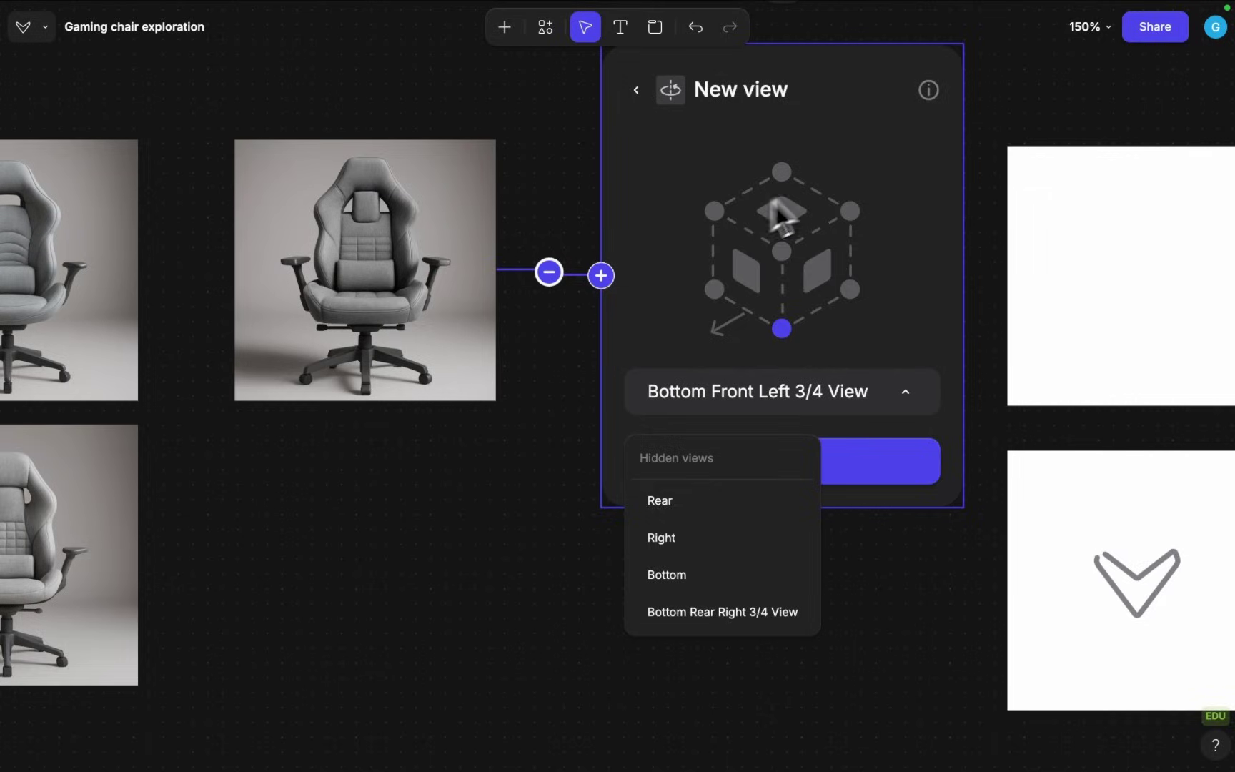
click(717, 572)
click(763, 465)
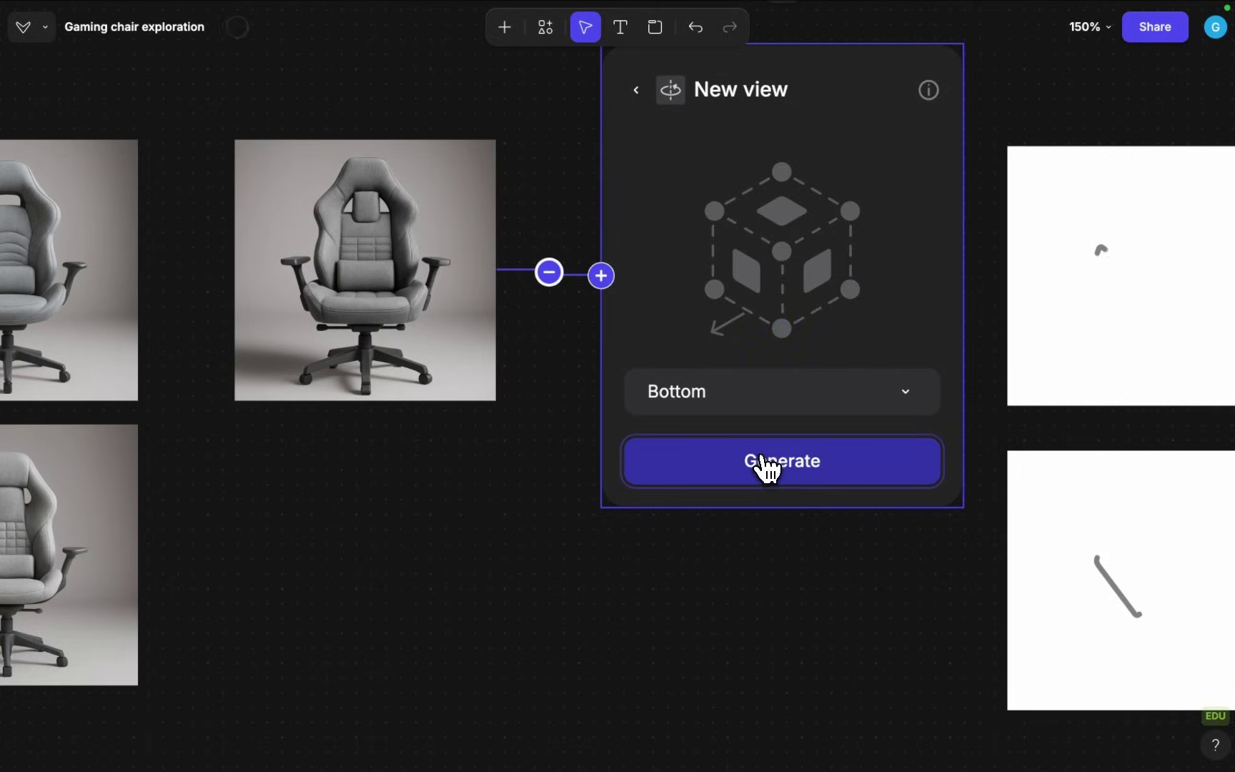
scroll(751, 538, down, 5)
scroll(752, 539, right, 4)
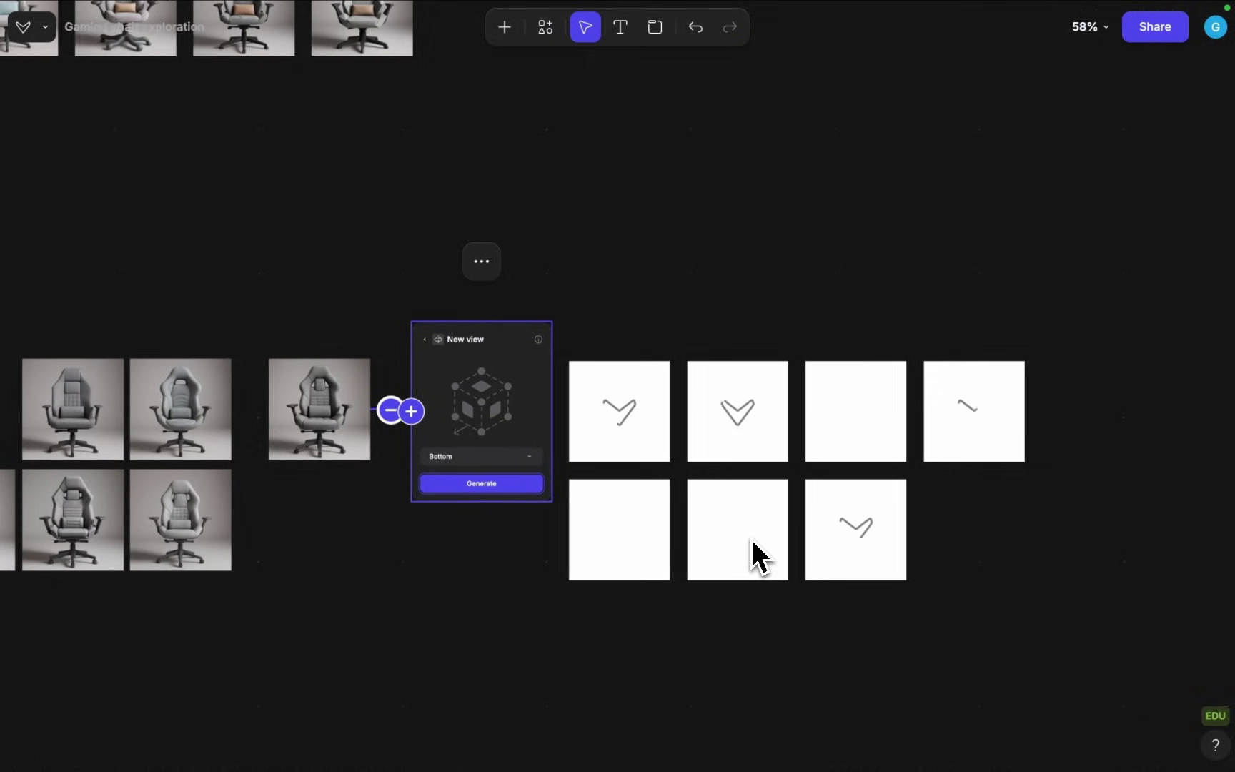
scroll(743, 466, up, 3)
scroll(743, 467, down, 2)
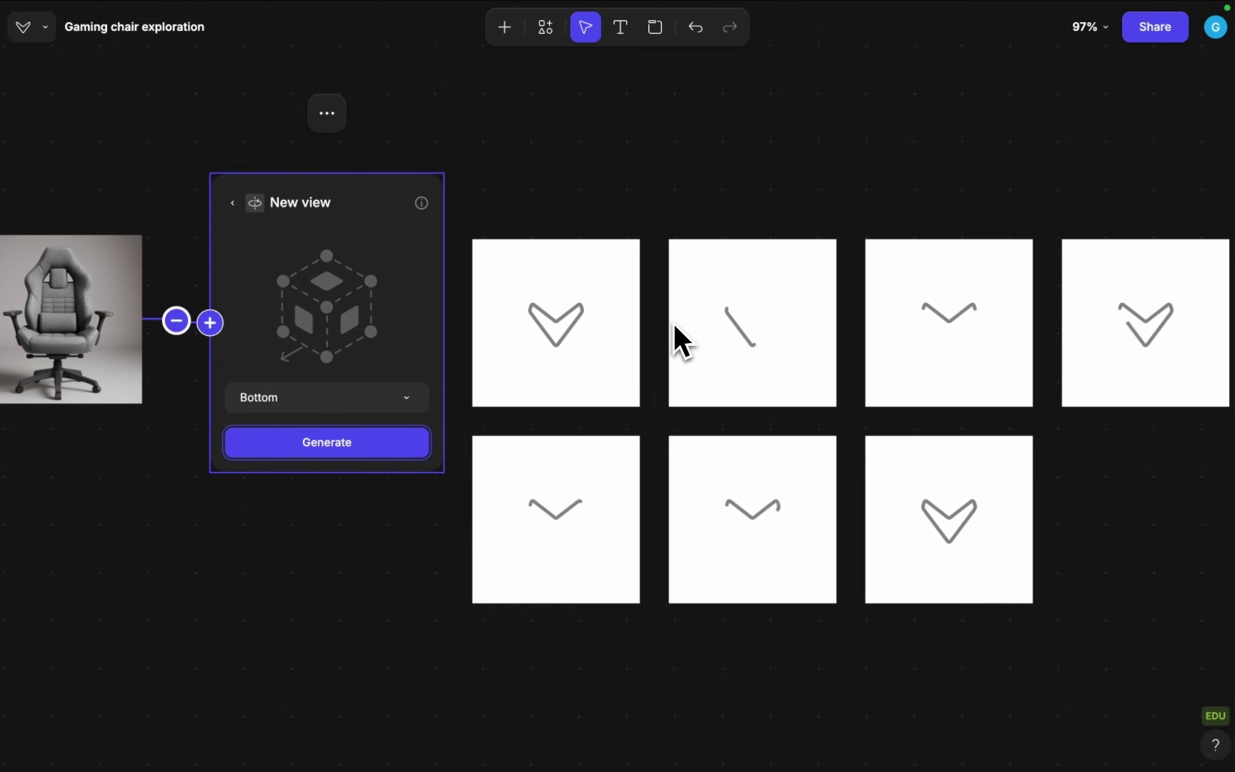
scroll(669, 325, left, 5)
scroll(668, 322, left, 5)
scroll(669, 323, down, 1)
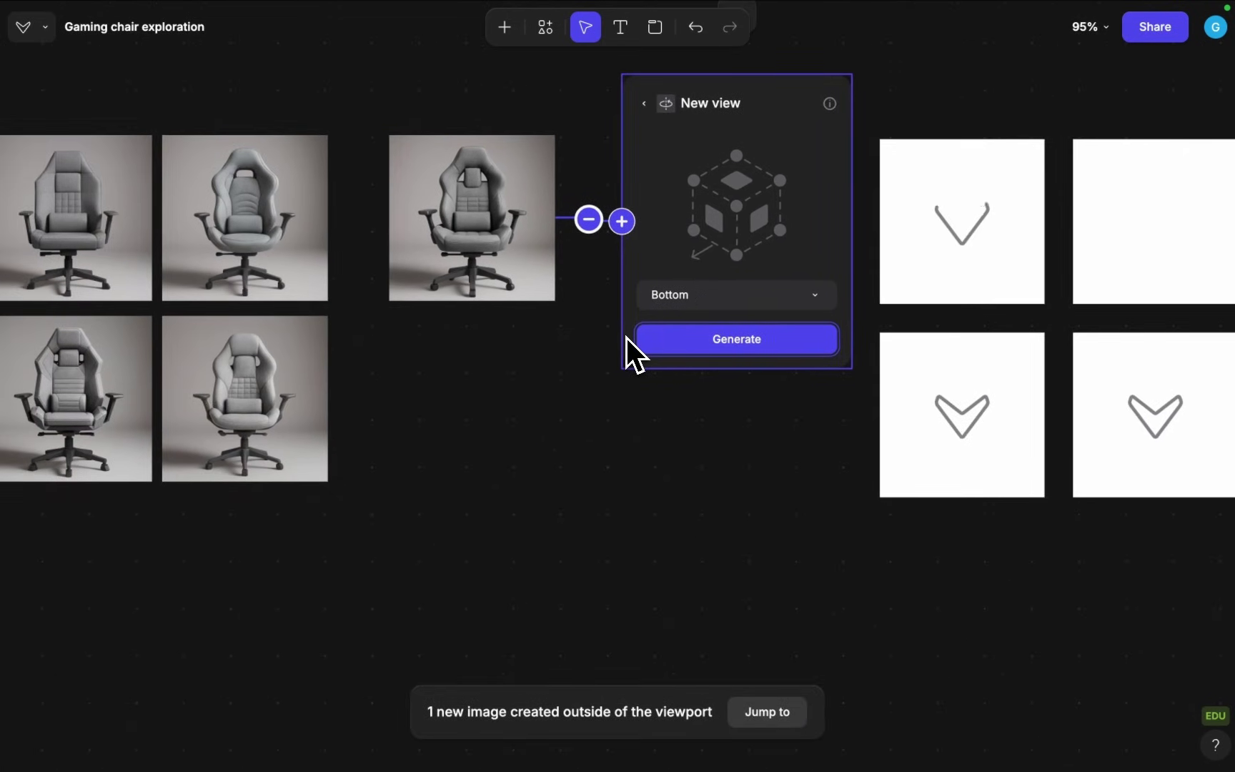
Step: Attach another Modify block to the fabric chair below the New view block and set it to Extract material
click(537, 235)
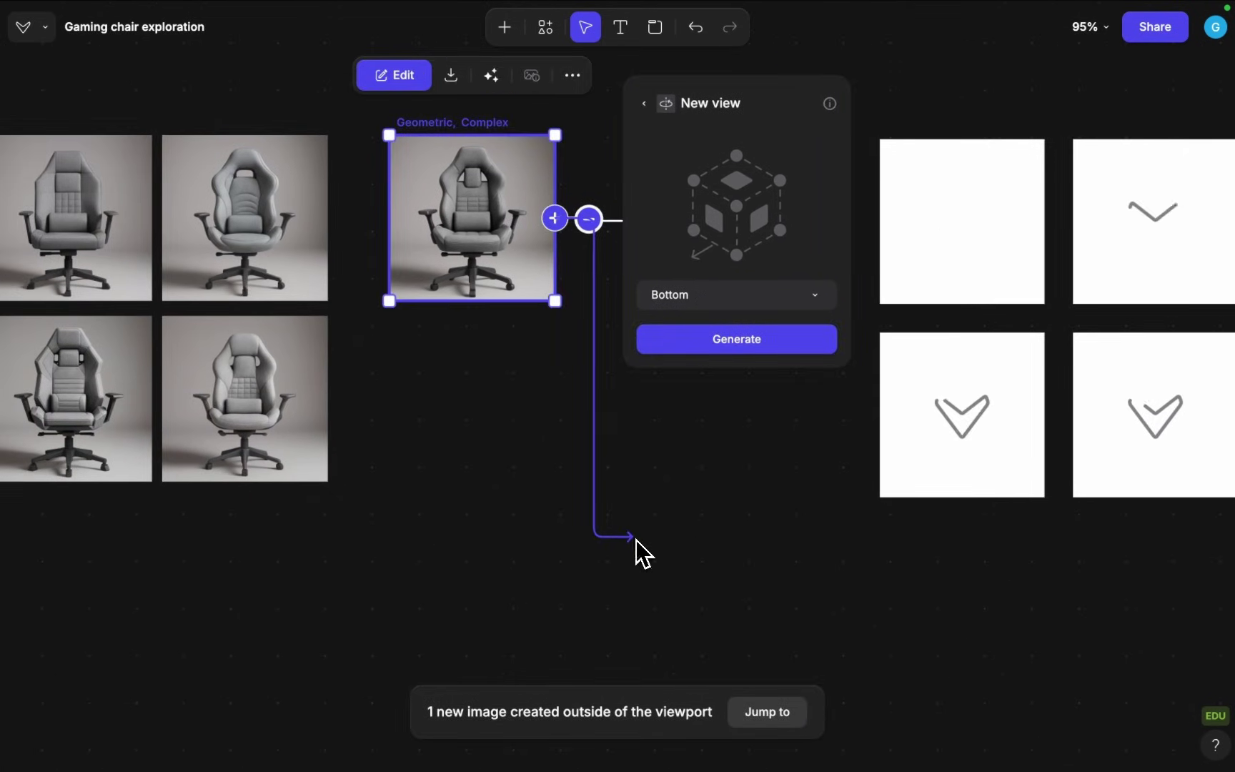
drag(638, 550, 638, 549)
scroll(639, 548, down, 3)
click(707, 473)
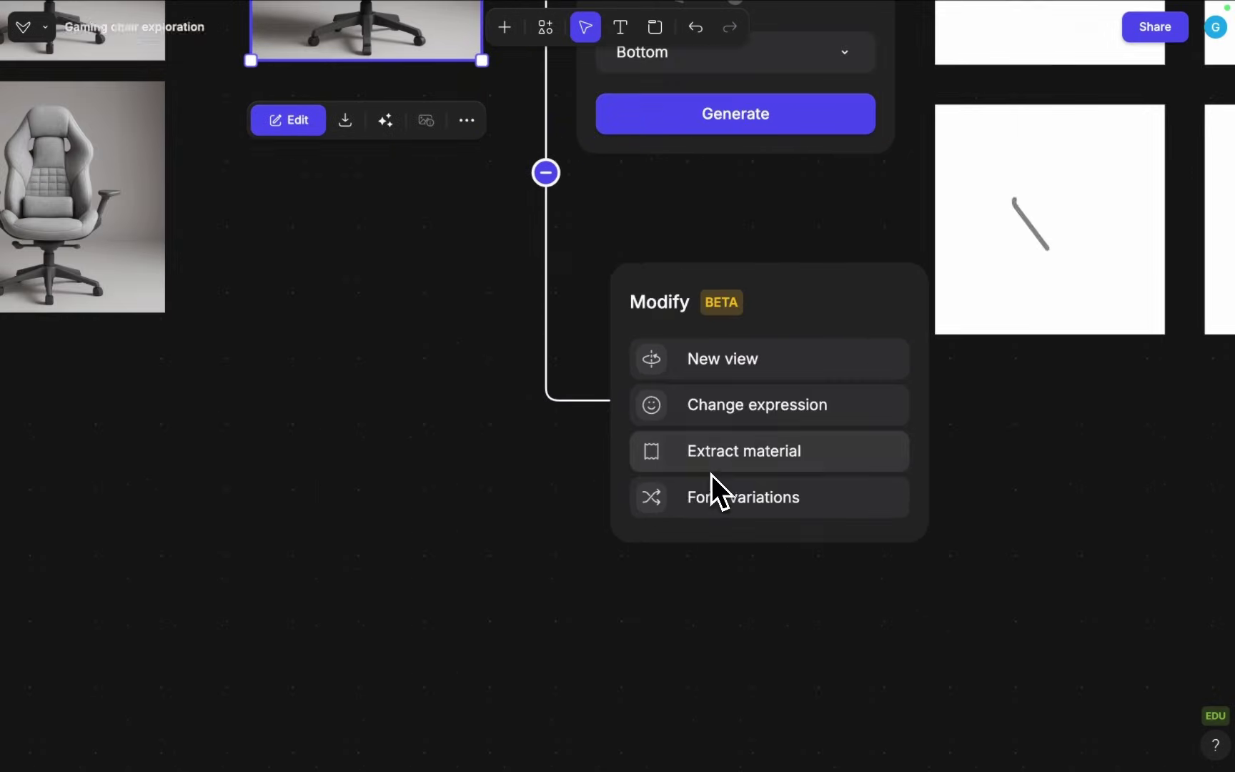
drag(782, 334, 797, 476)
scroll(796, 479, down, 5)
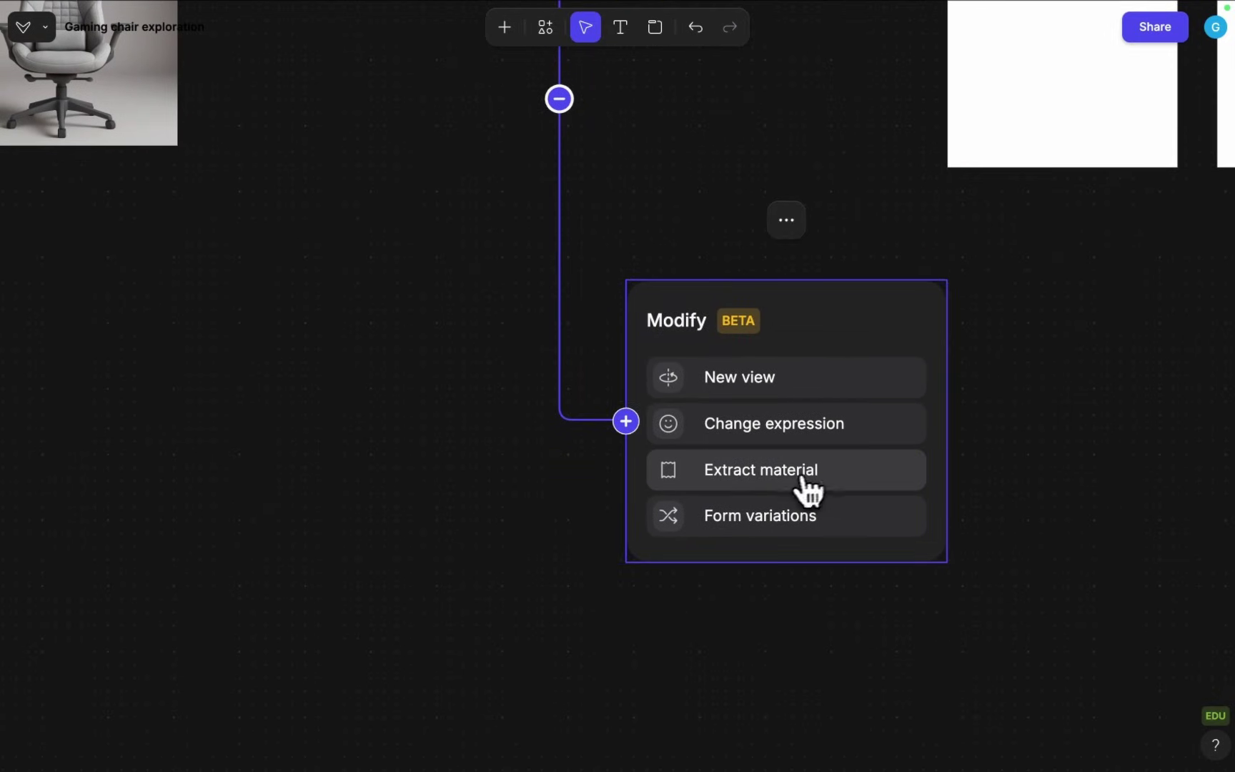
click(743, 486)
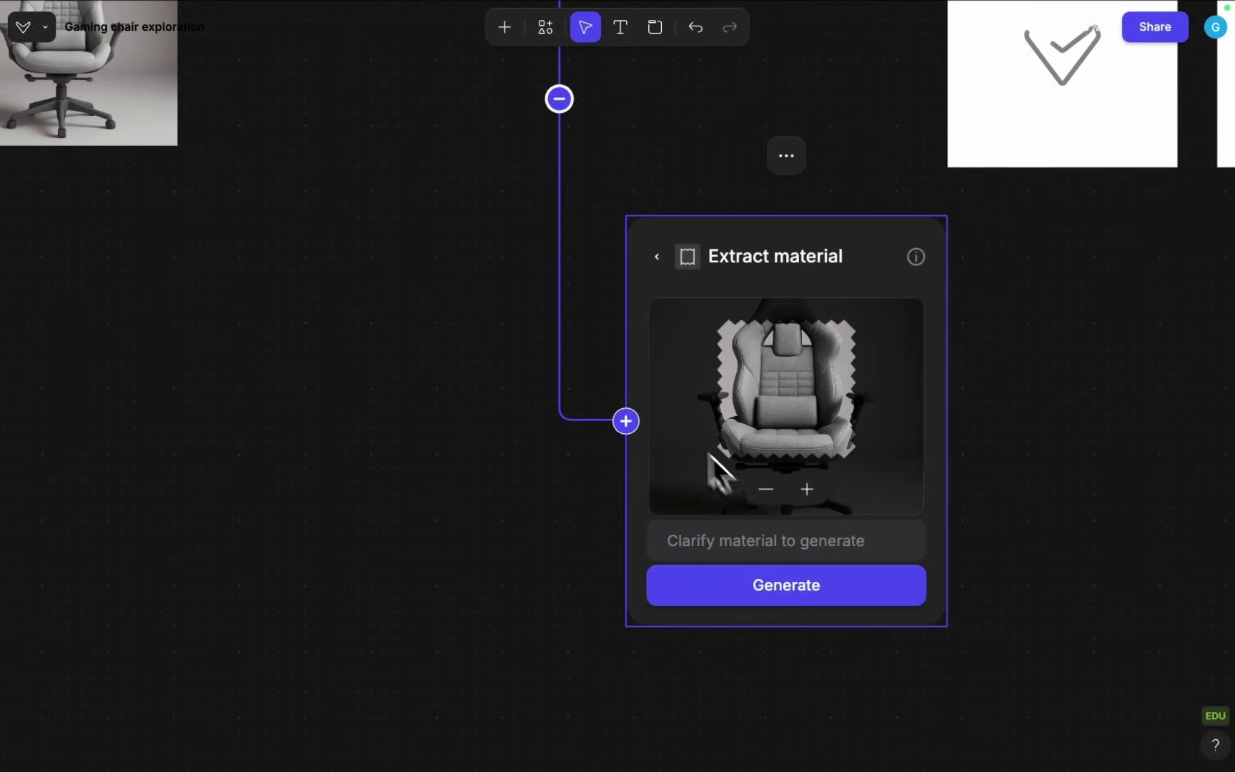
Step: Zoom the material sample in on the backrest, bring the chair image beside the Extract material block and inspect the upholstery
scroll(627, 411, down, 5)
drag(504, 196, 534, 432)
scroll(534, 432, up, 5)
scroll(537, 437, up, 1)
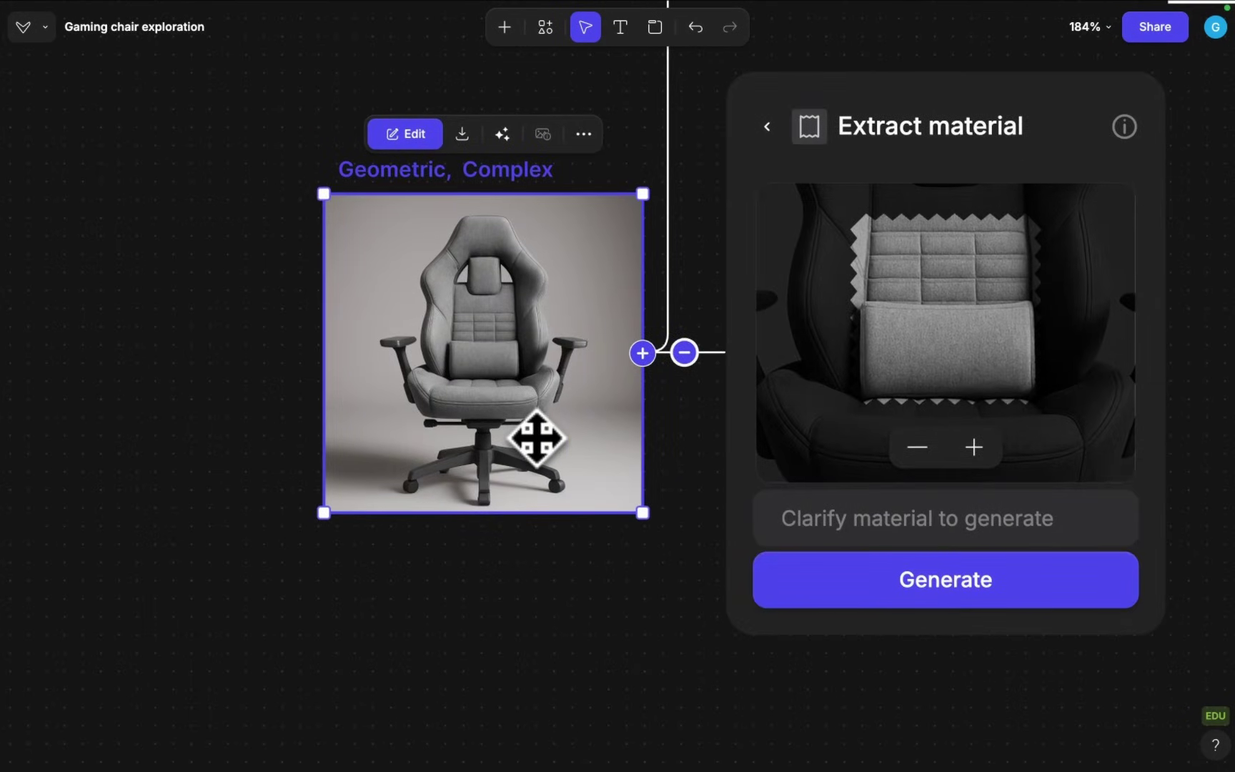
scroll(522, 357, up, 4)
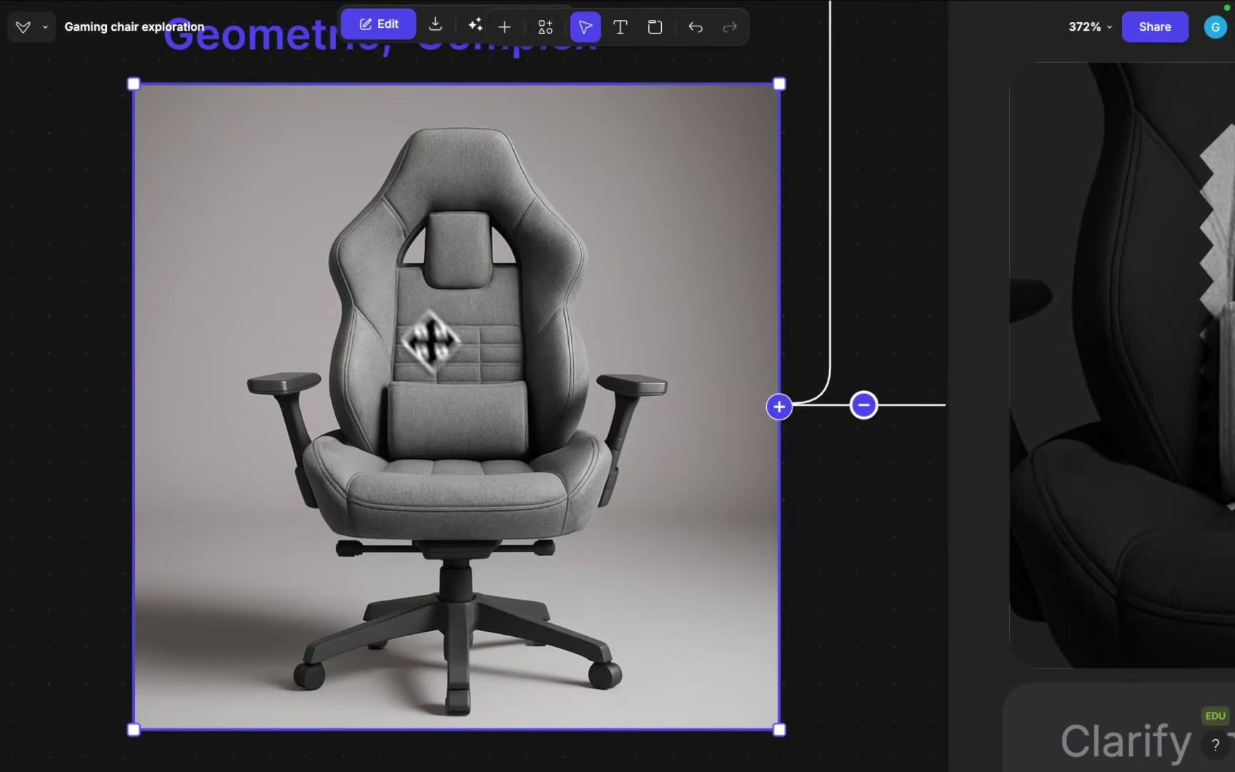
scroll(502, 395, down, 4)
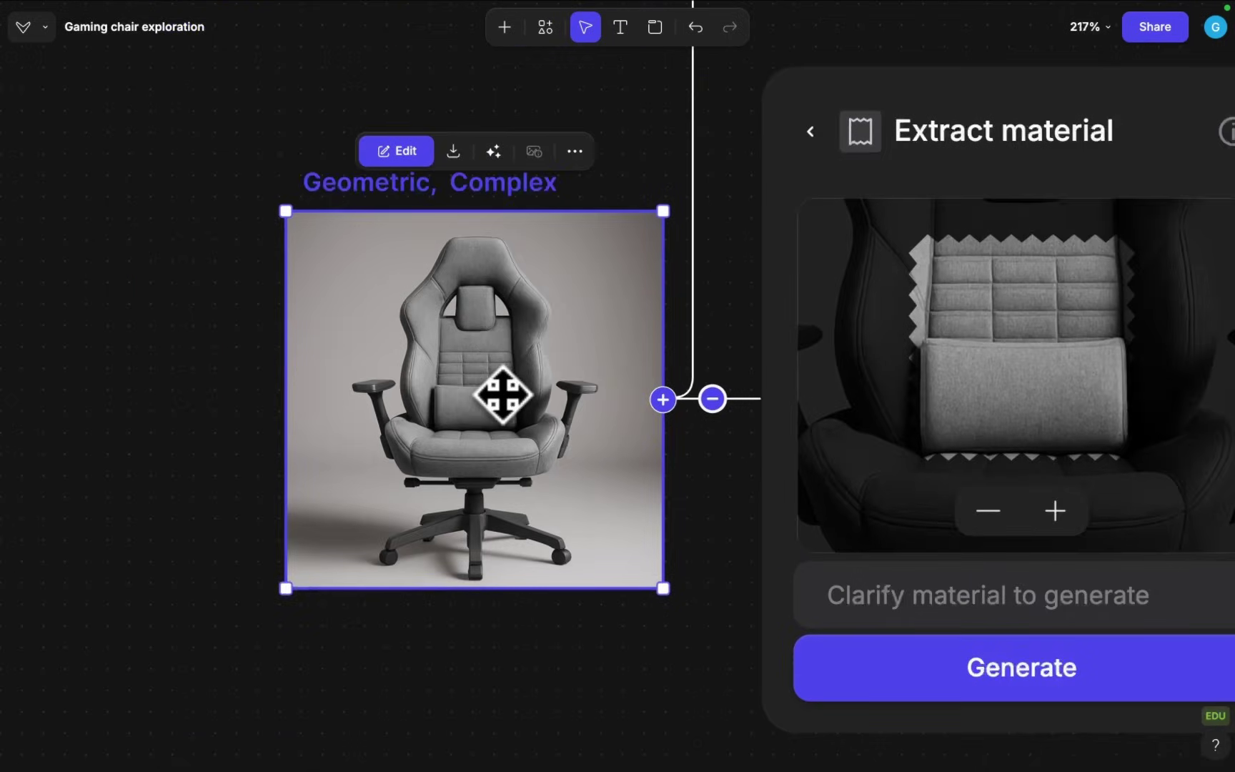
scroll(781, 316, down, 1)
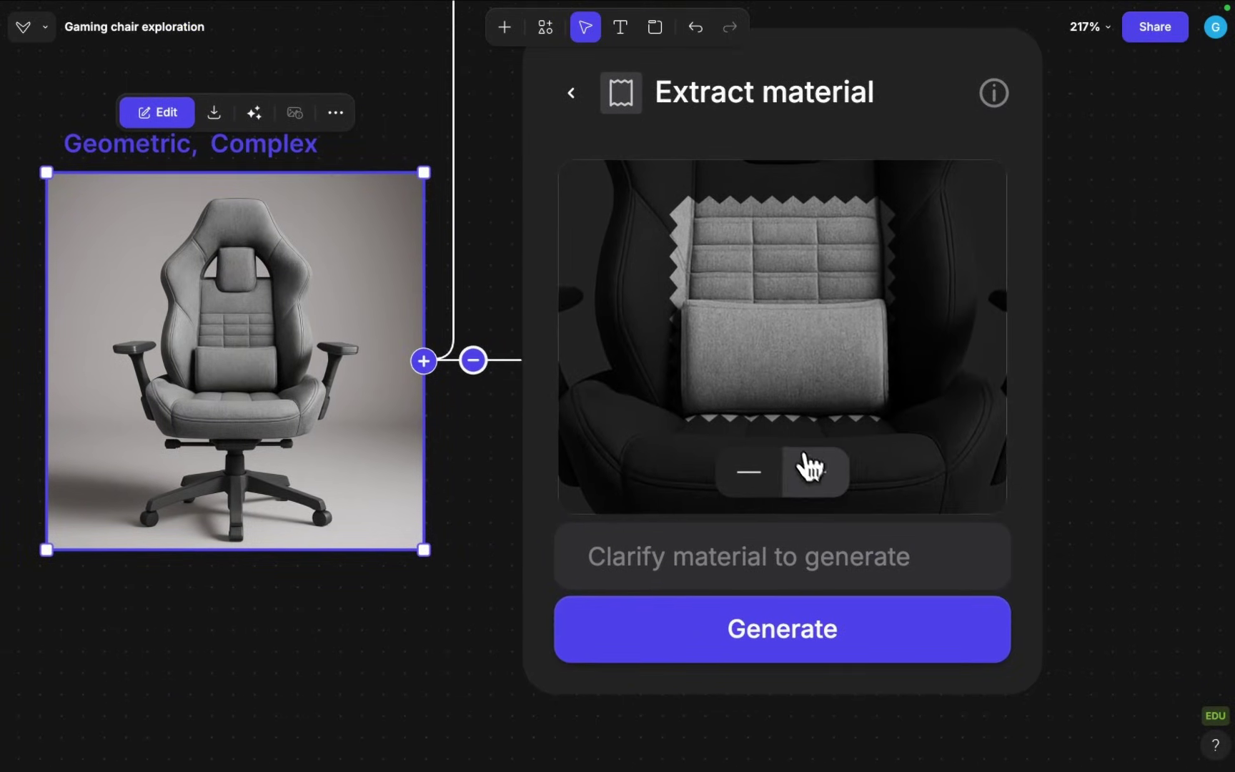
Step: Reposition and zoom the sample area over the quilted backrest and generate a material swatch from it
click(771, 473)
mouse_move(758, 321)
mouse_down()
mouse_move(799, 320)
mouse_move(722, 322)
mouse_move(786, 361)
mouse_move(739, 372)
mouse_move(739, 339)
mouse_move(780, 325)
mouse_move(739, 312)
mouse_up()
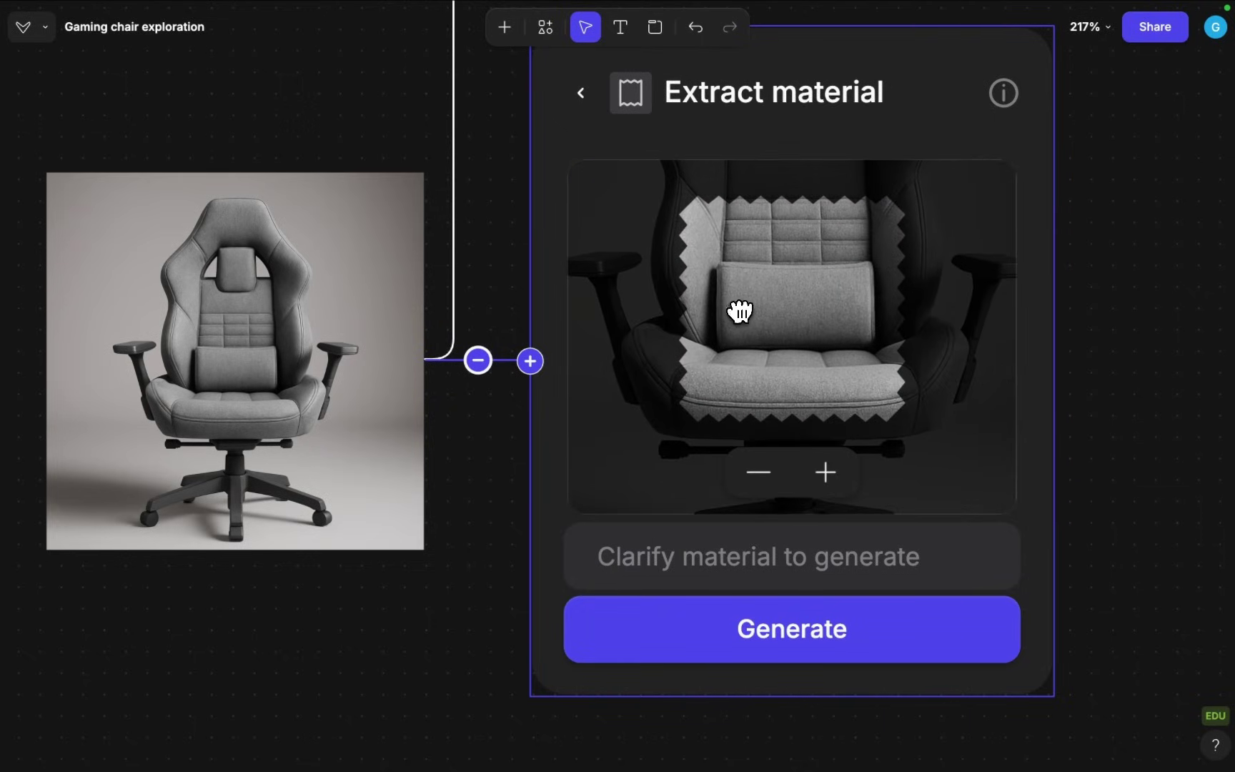
click(814, 467)
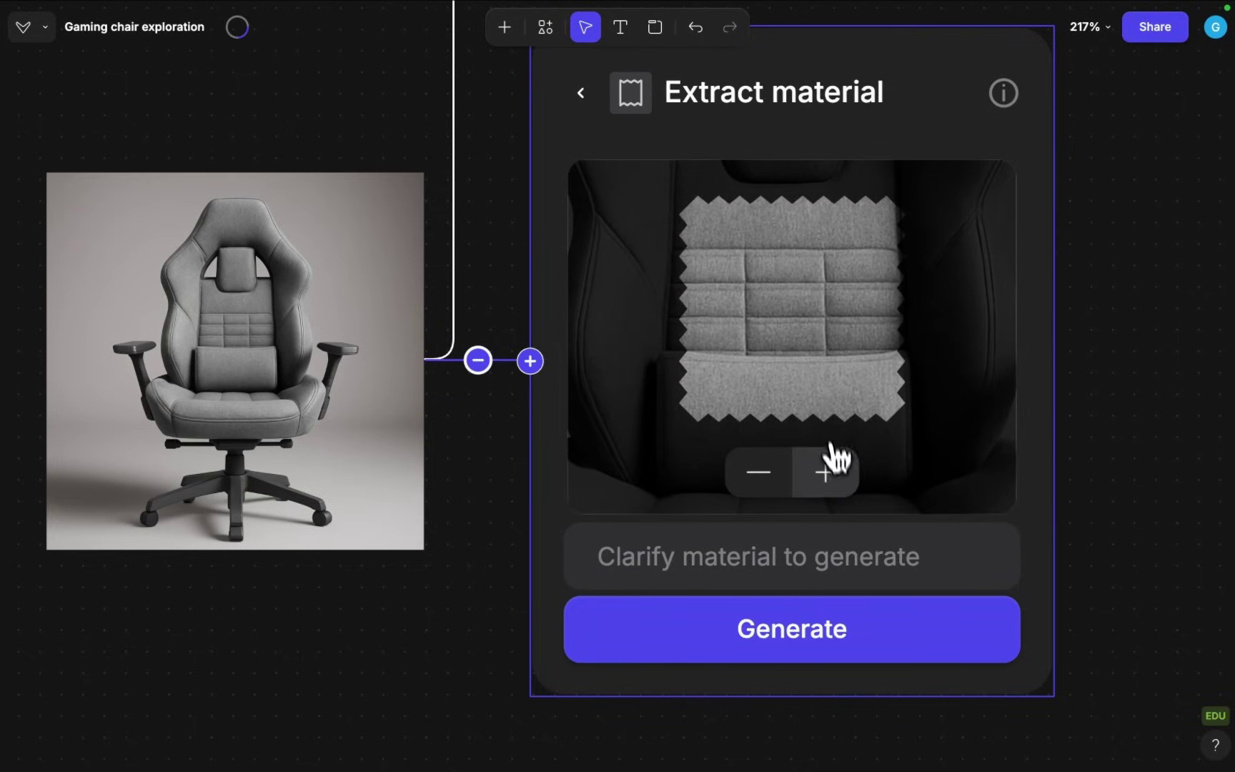
click(829, 471)
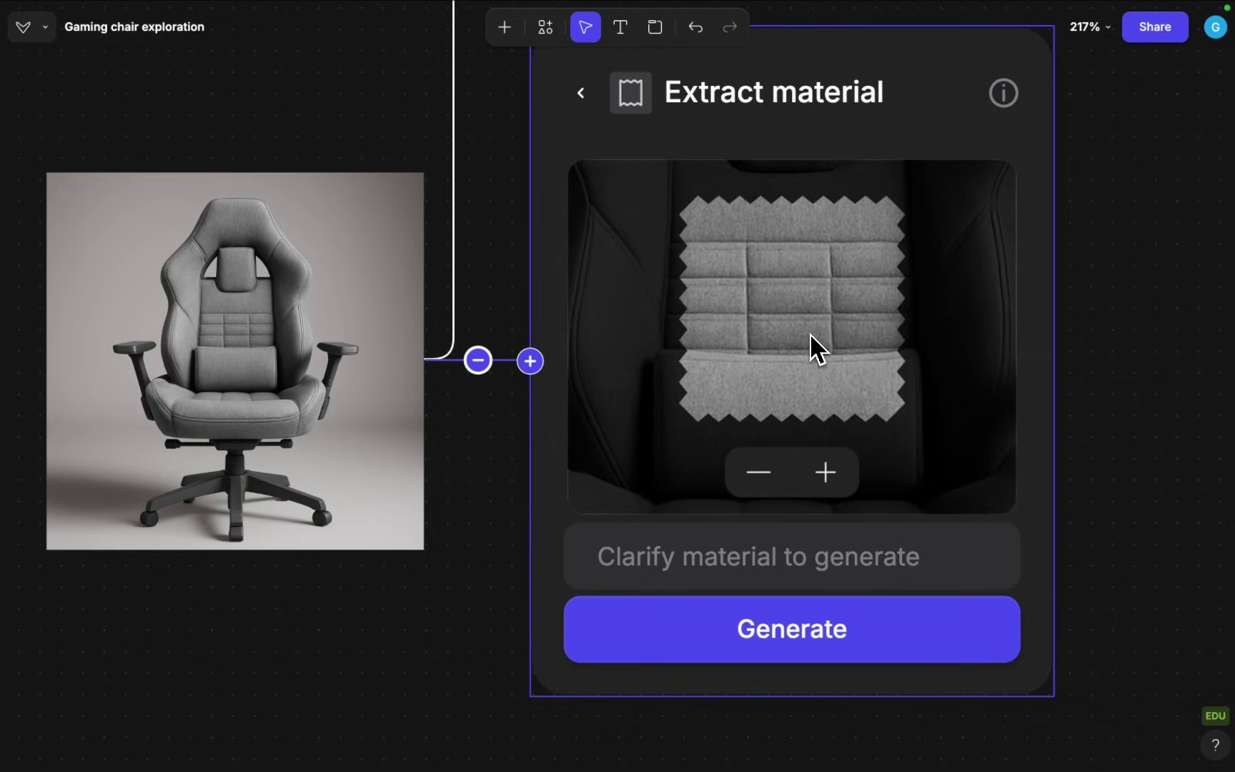
scroll(791, 638, down, 3)
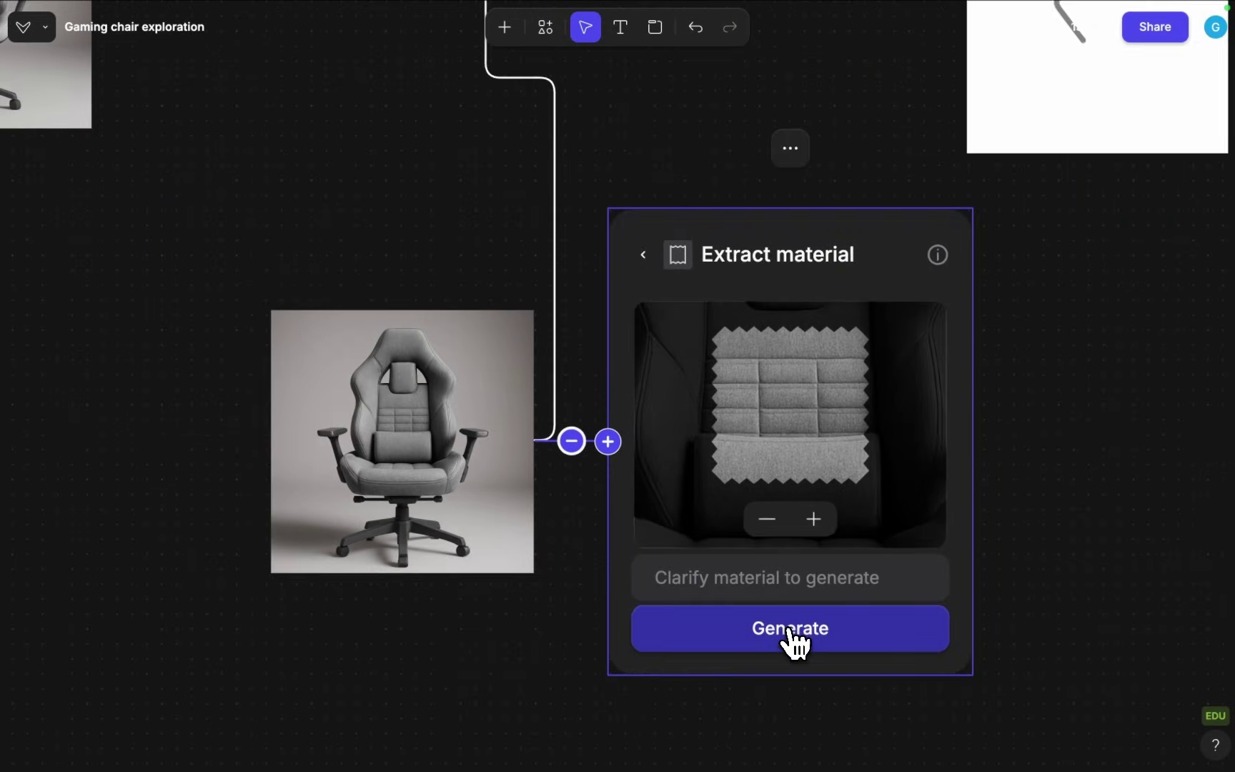
click(791, 638)
scroll(789, 630, down, 1)
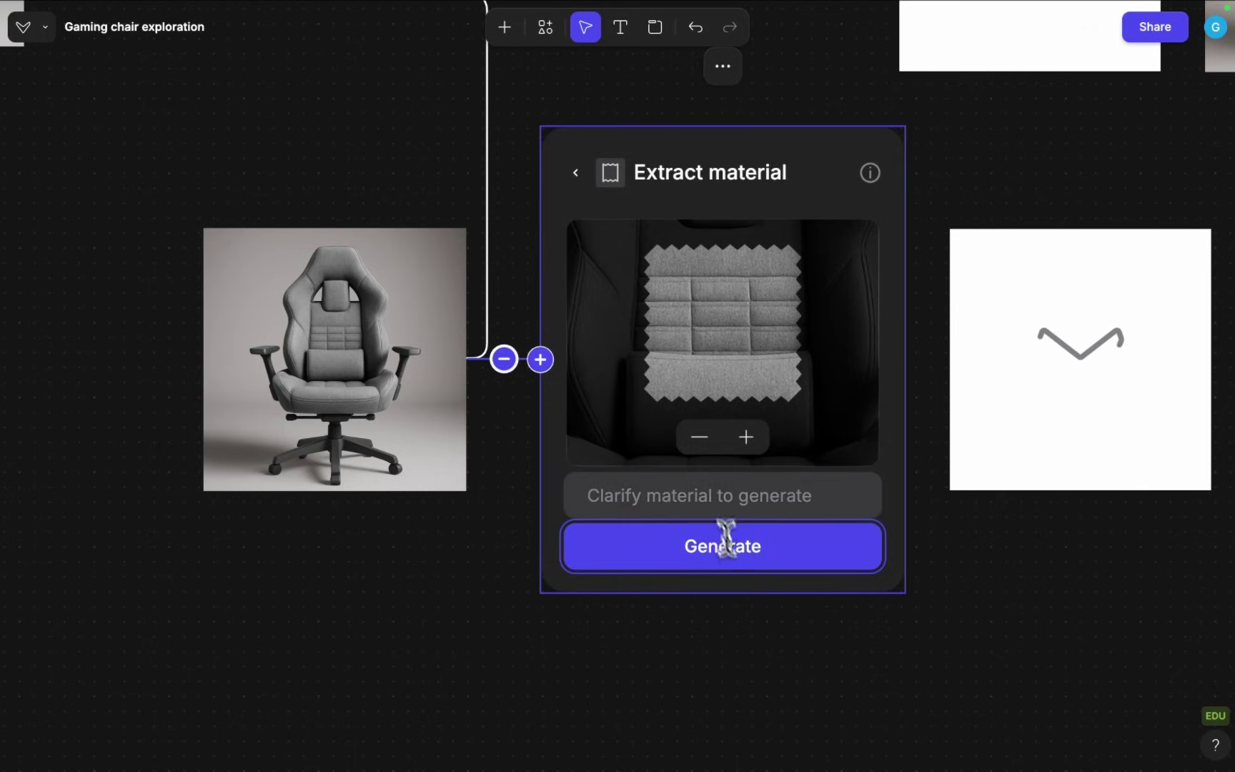
Step: Clarify the material as "grey fabric" and generate another swatch
click(710, 498)
text(grey )
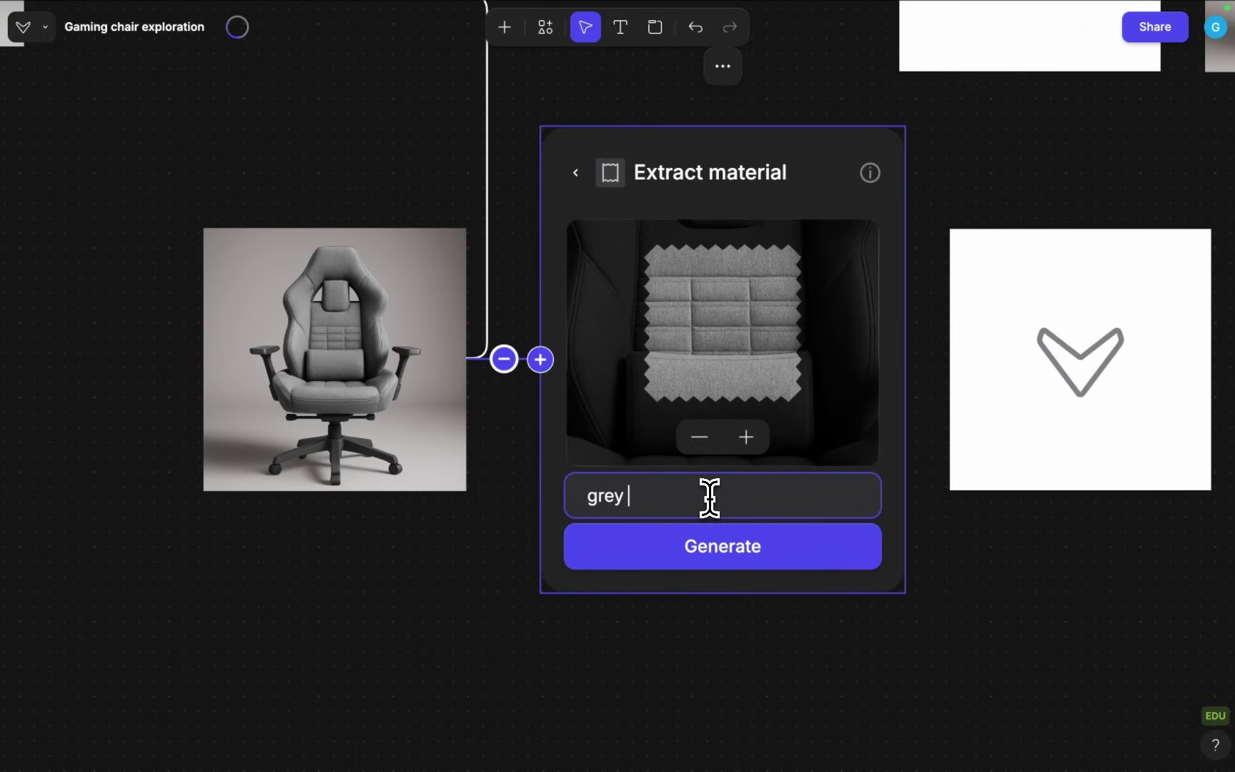
text(fabric)
click(709, 563)
scroll(731, 631, right, 3)
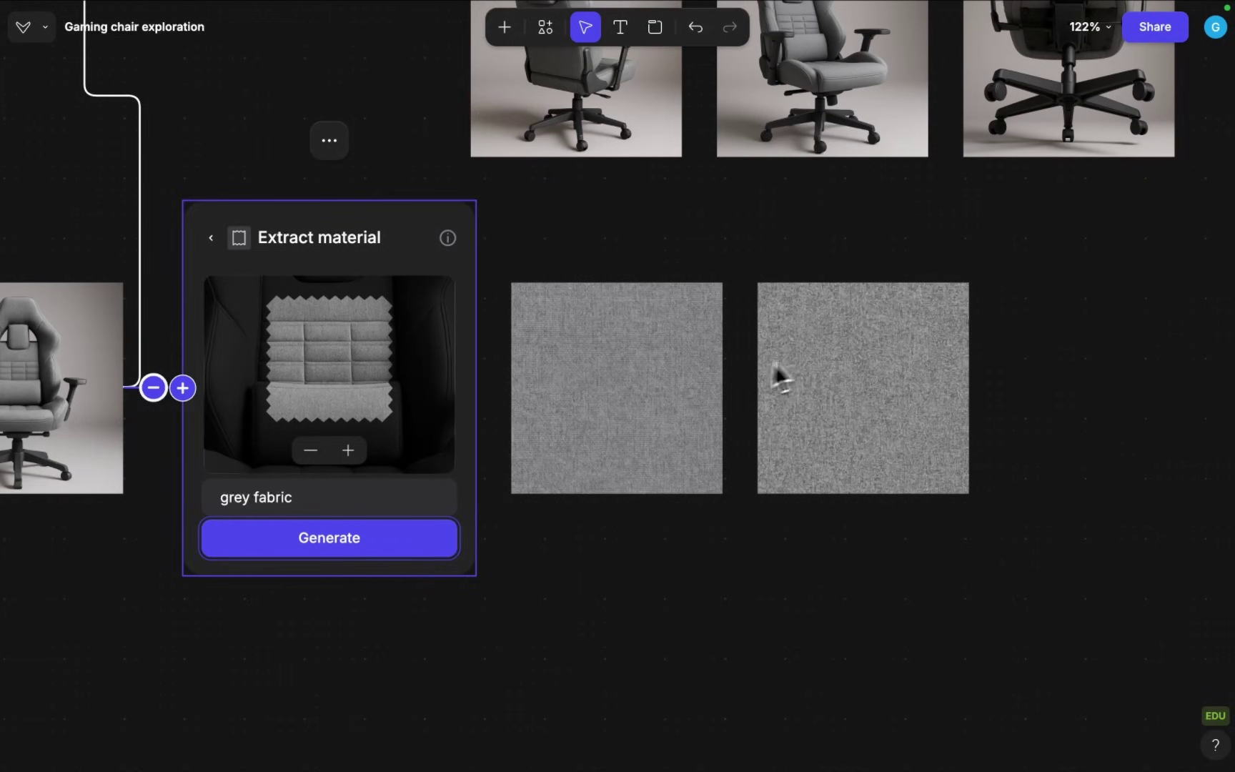
Step: Add the grey fabric swatch to the asset library of This File
click(812, 350)
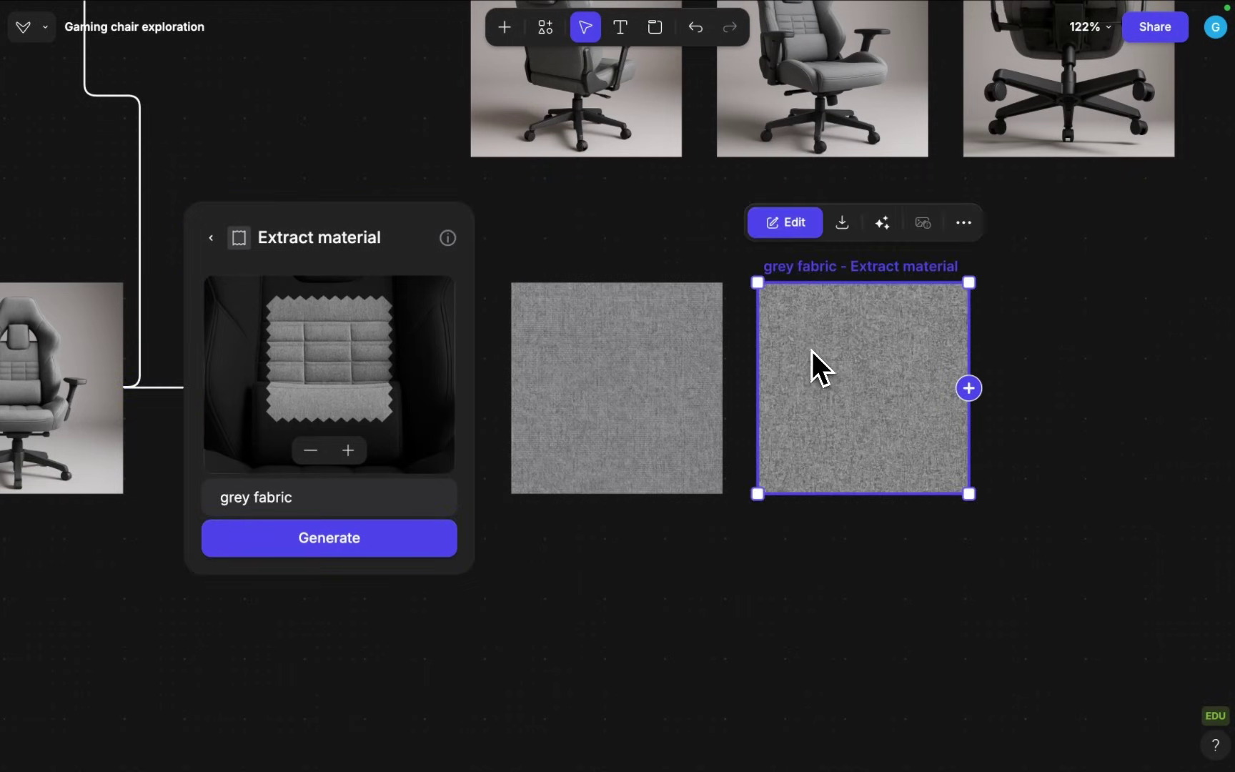
click(963, 222)
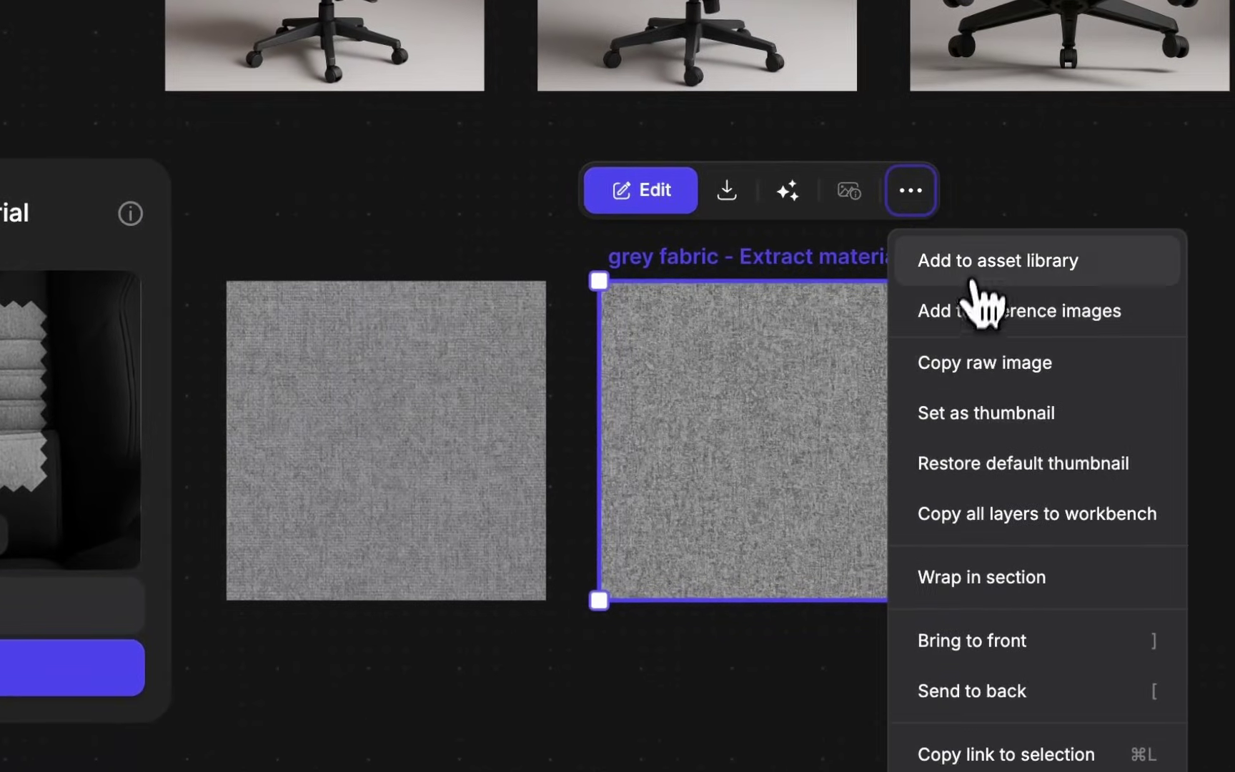
click(982, 268)
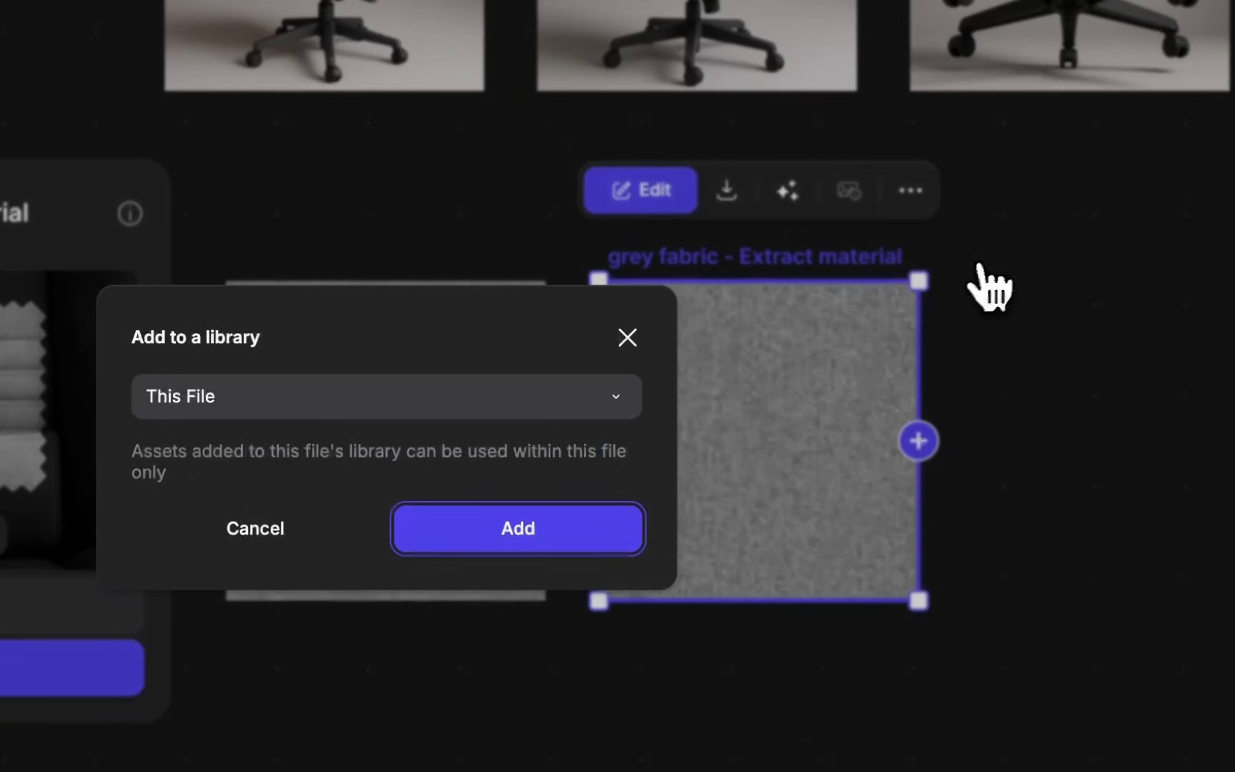
click(524, 546)
Step: Examine and compare the generated chair views, including the top, bottom, side and three-quarter images
scroll(550, 273, up, 4)
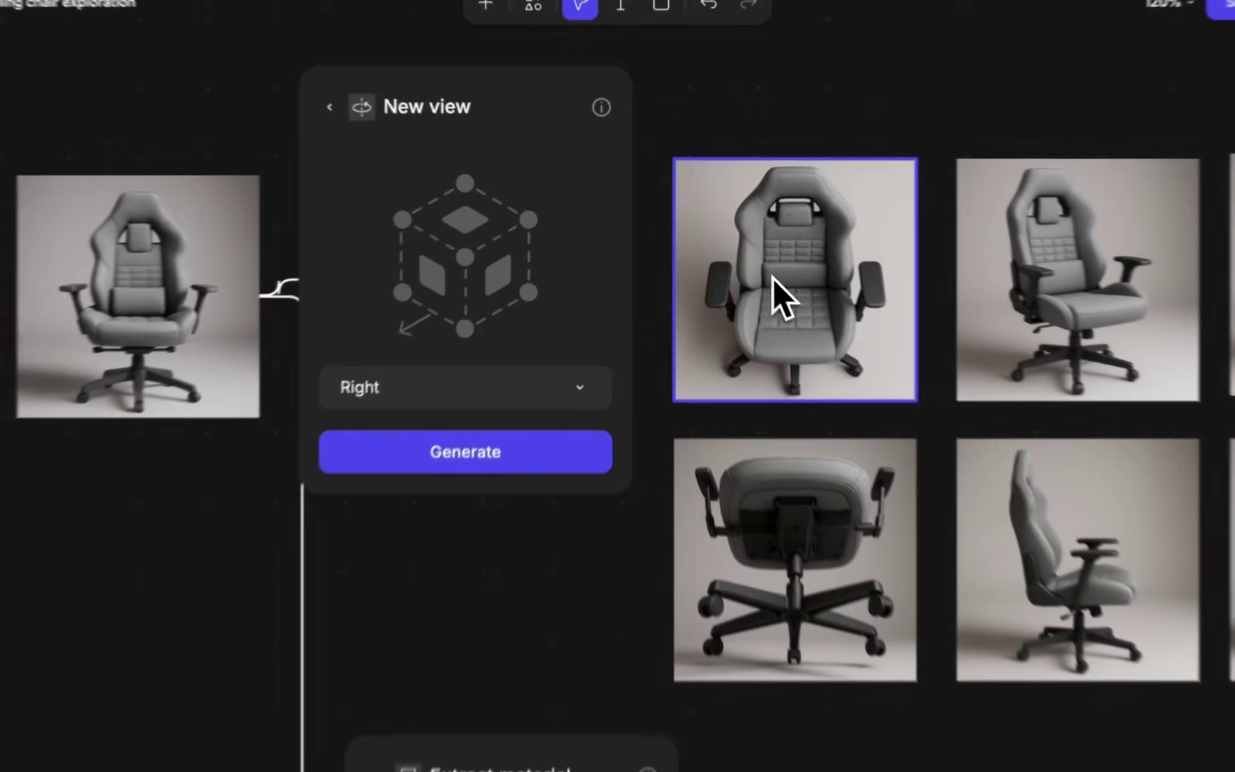
click(772, 277)
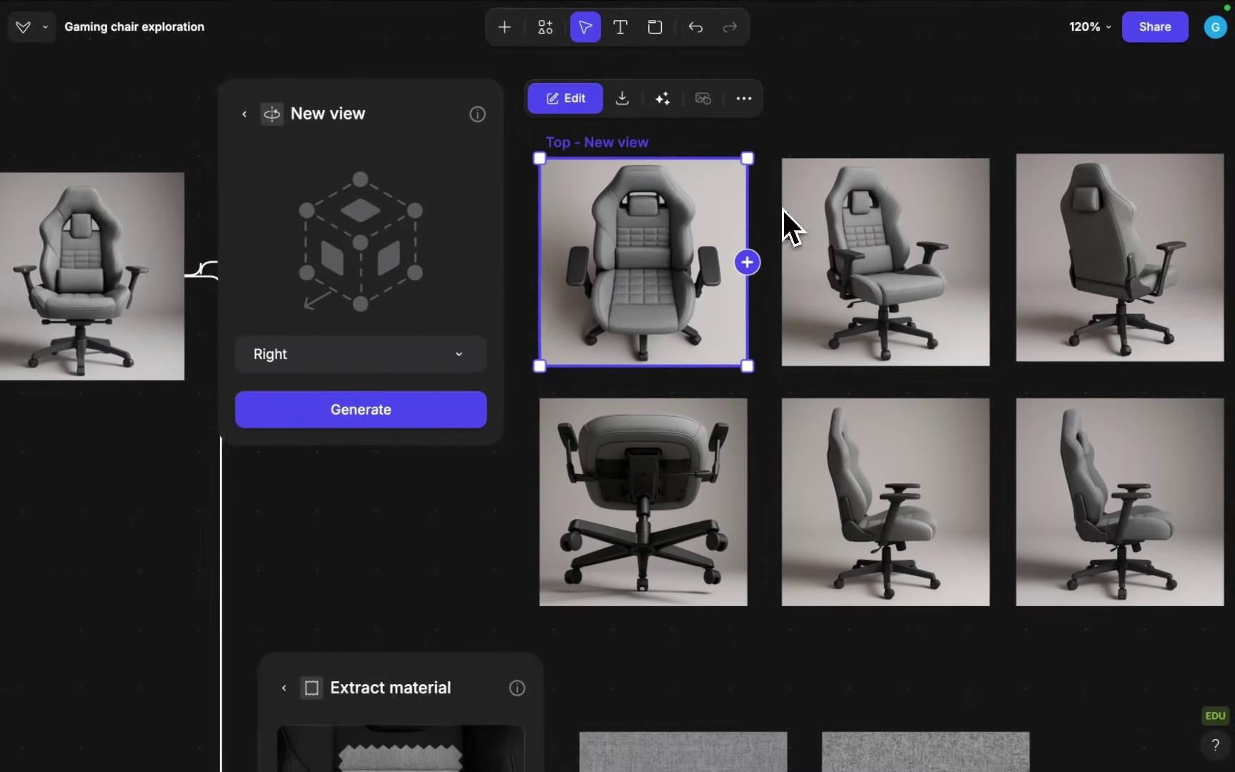
click(862, 142)
scroll(857, 171, right, 6)
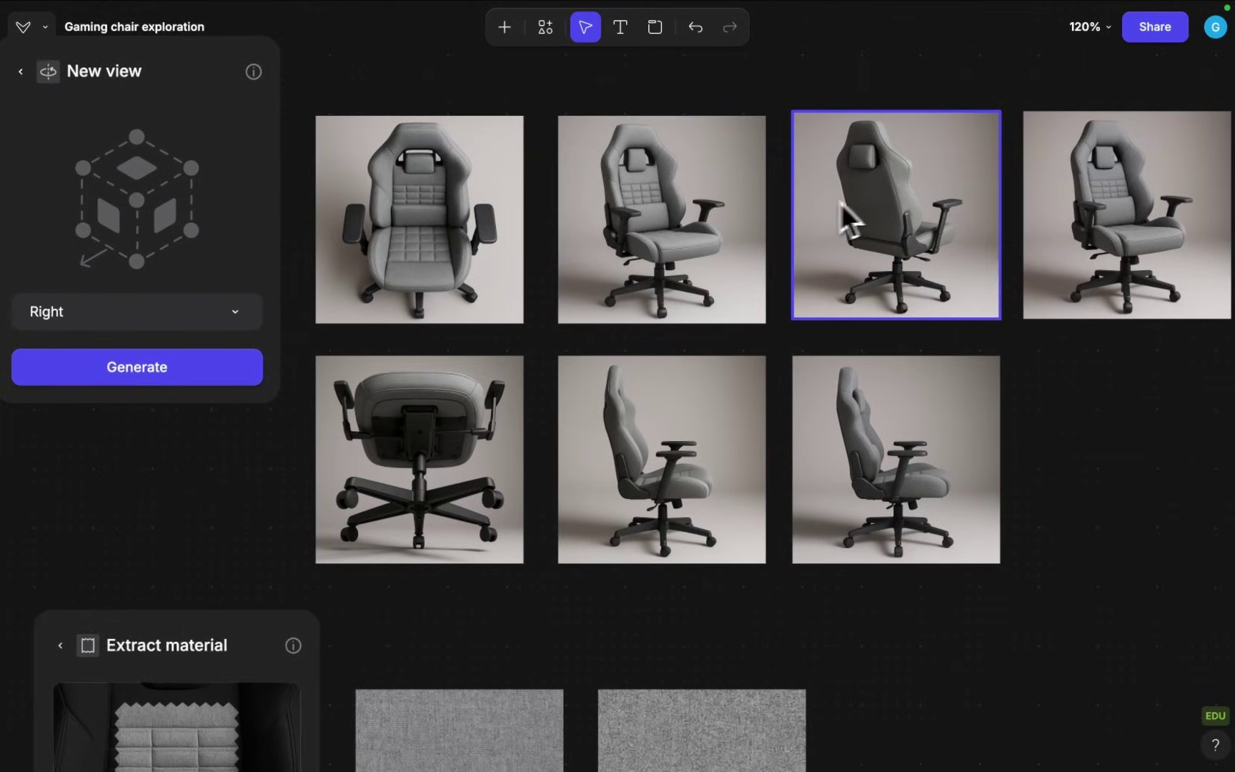
scroll(906, 190, up, 2)
scroll(852, 218, down, 3)
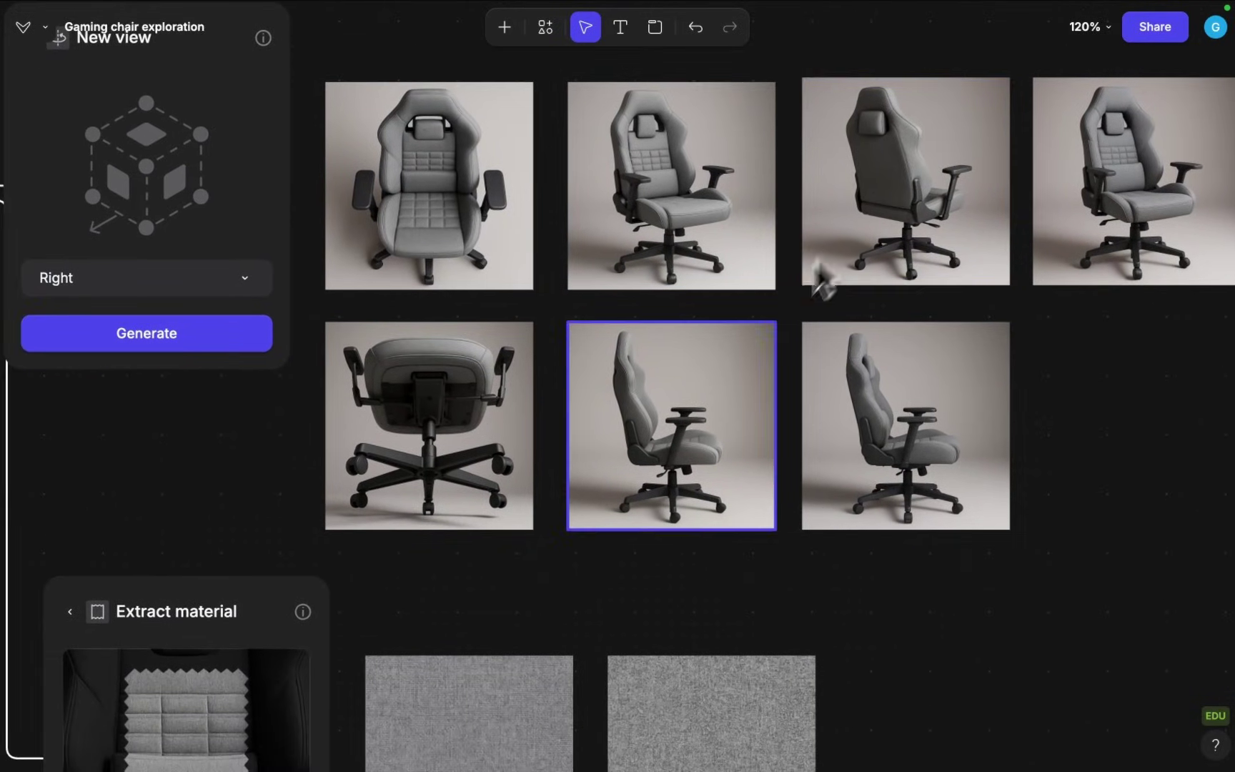
scroll(752, 346, left, 5)
scroll(750, 346, down, 3)
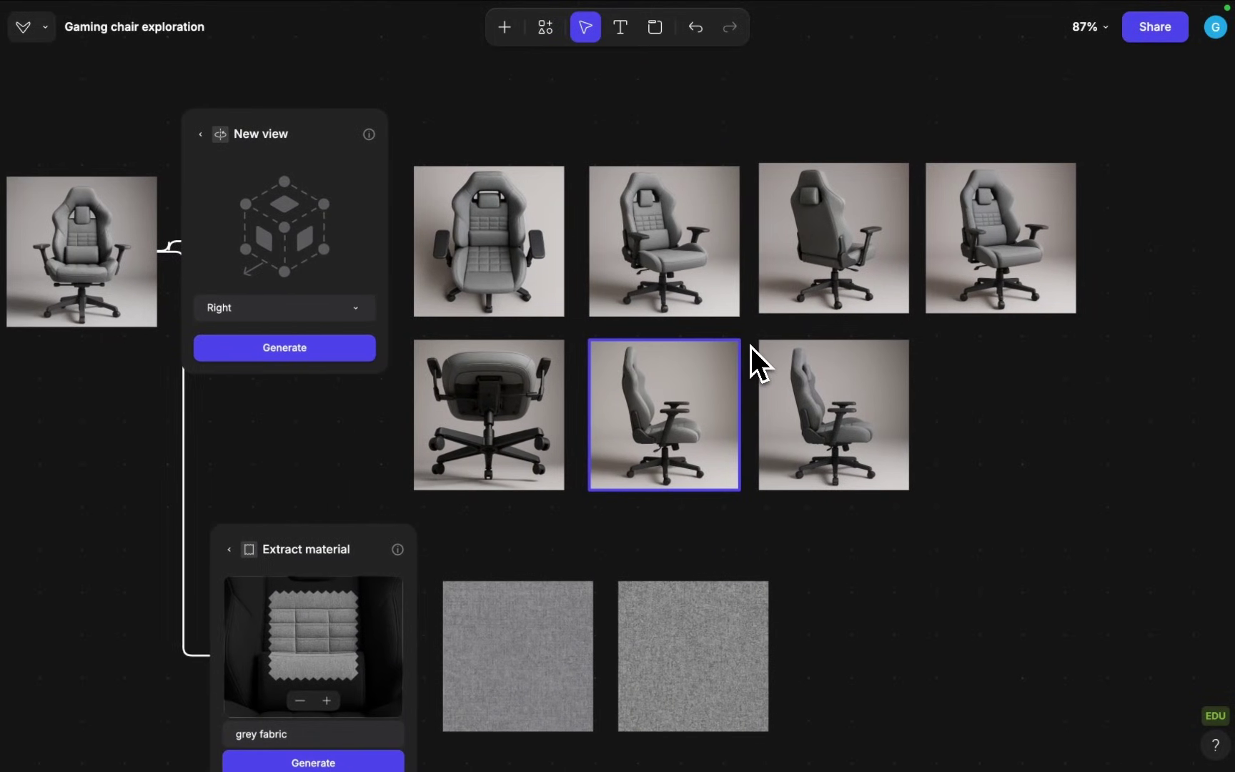
scroll(750, 347, left, 1)
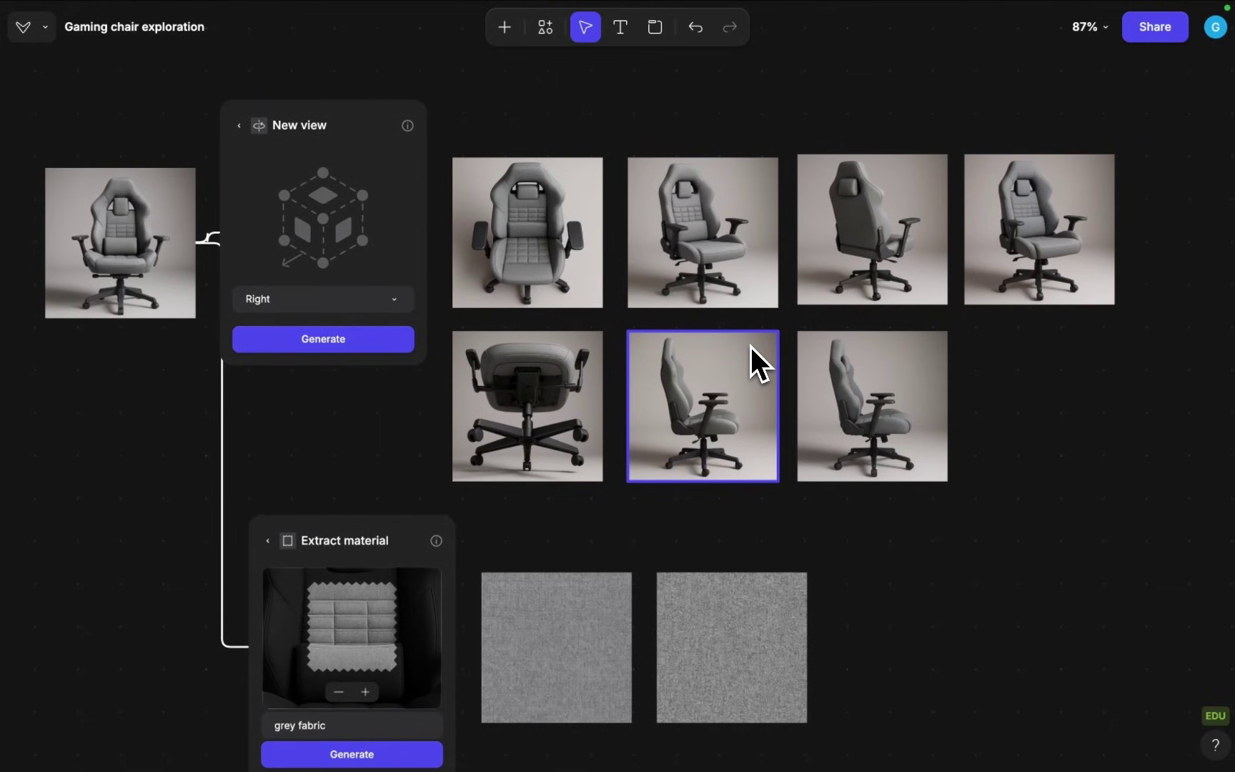
scroll(750, 347, left, 1)
click(670, 268)
scroll(670, 250, right, 1)
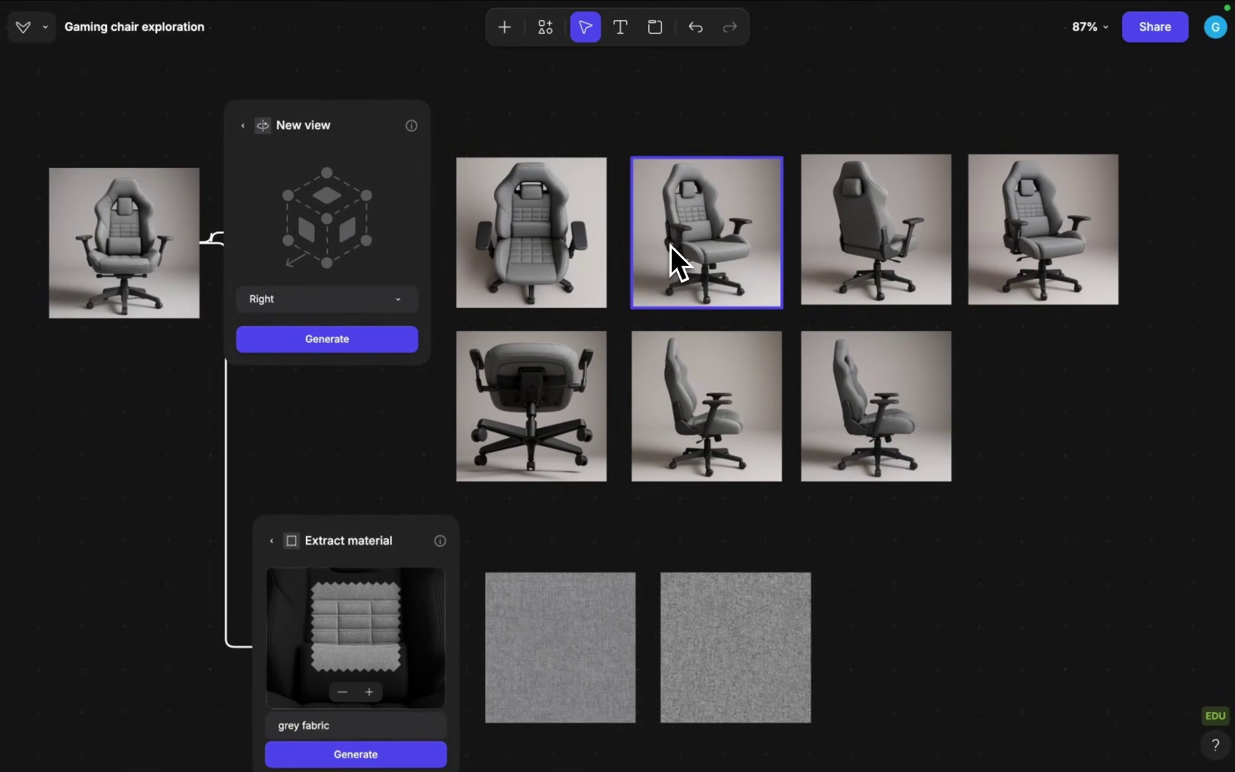
scroll(669, 235, up, 4)
scroll(669, 235, down, 3)
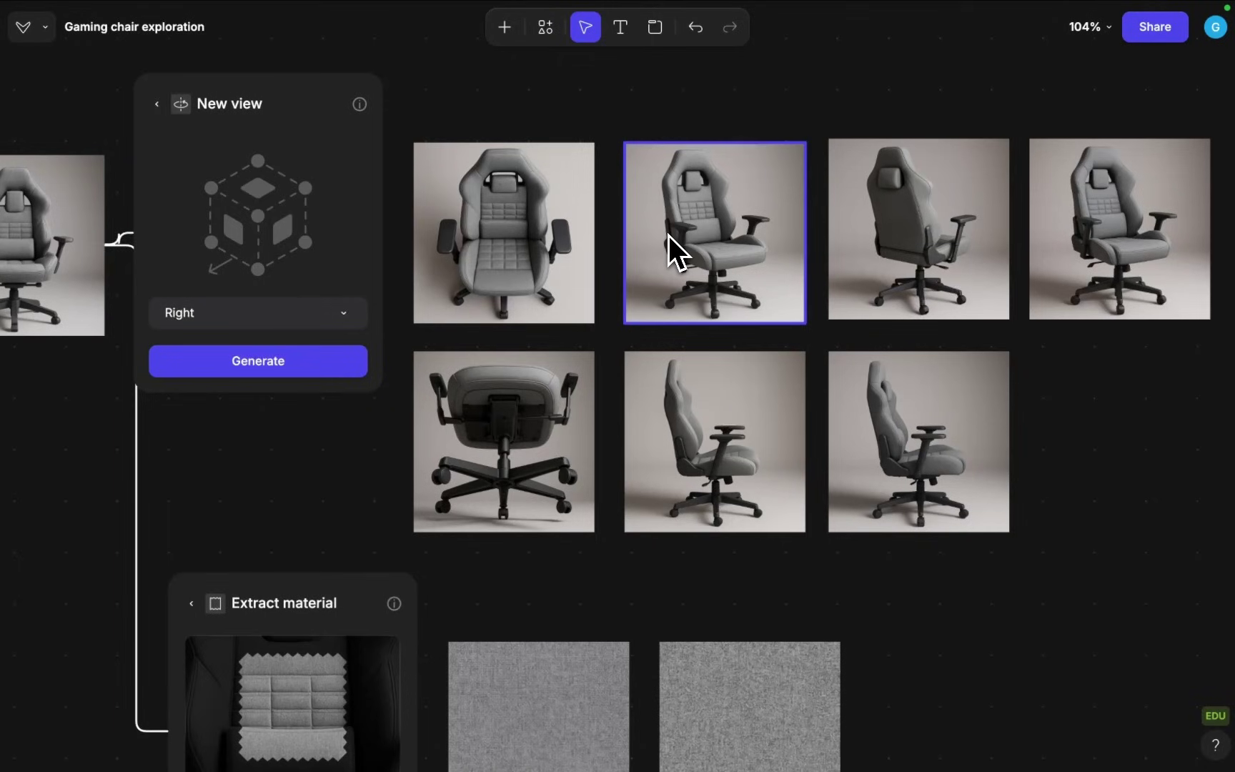
scroll(669, 235, right, 1)
scroll(669, 235, down, 1)
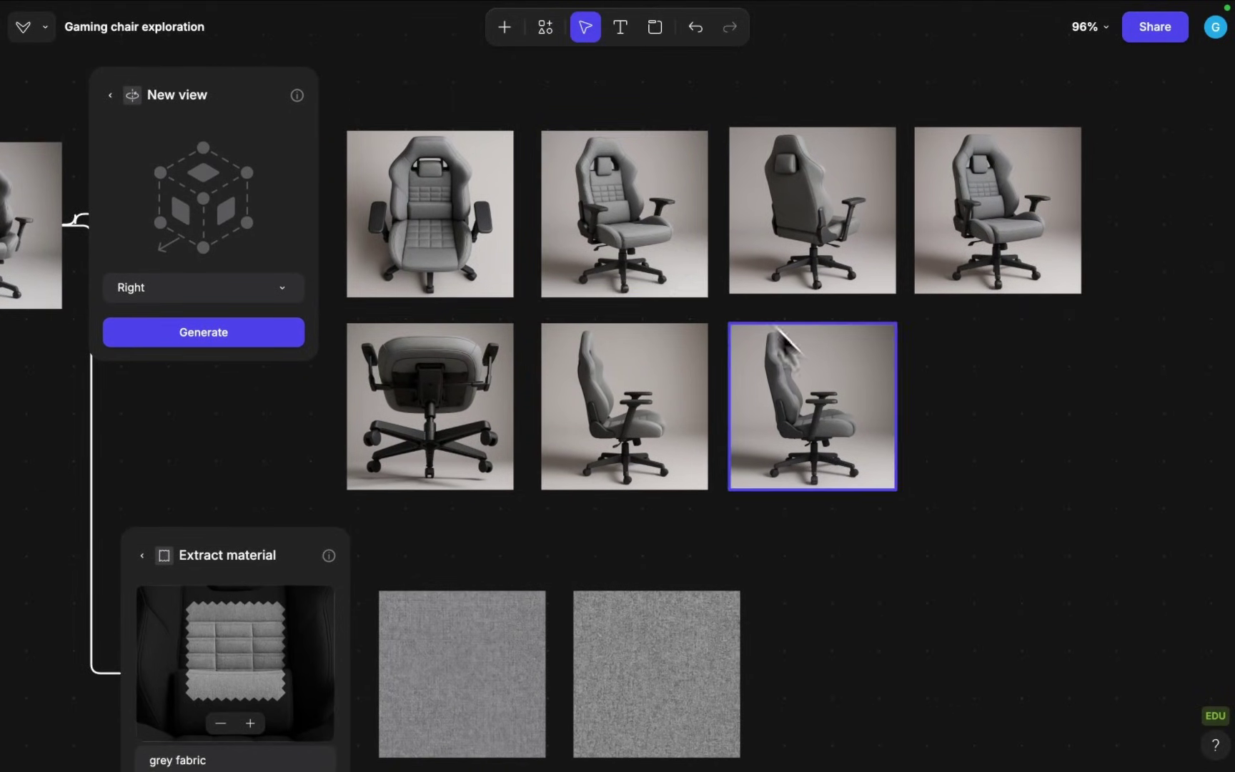
Step: Move the rear three-quarter view, the second front three-quarter view and the duplicate side view away from the other four views
drag(781, 515, 998, 169)
drag(825, 218, 1072, 221)
click(786, 261)
scroll(791, 255, left, 2)
Step: Select the Top, Front Right 3/4, Bottom and Right views together and download them
drag(865, 150, 524, 418)
scroll(526, 423, left, 4)
scroll(526, 422, up, 1)
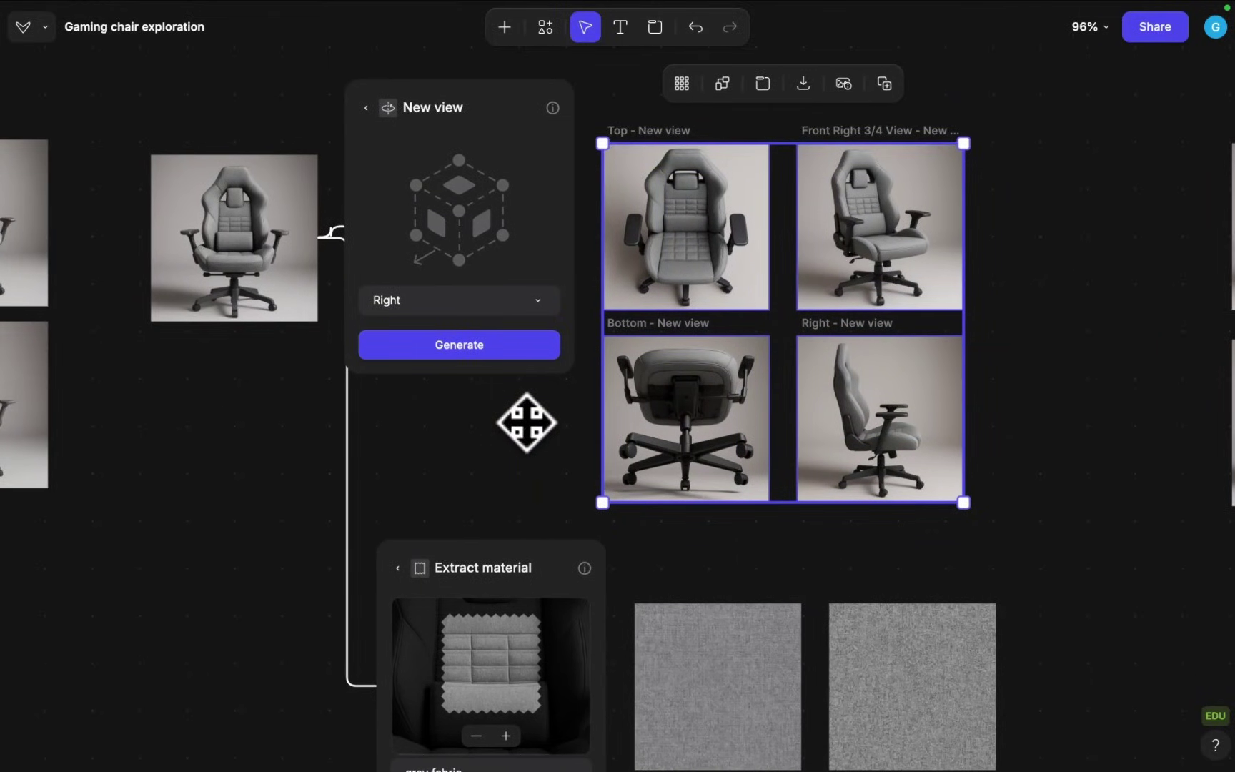
scroll(526, 423, left, 1)
scroll(526, 423, up, 1)
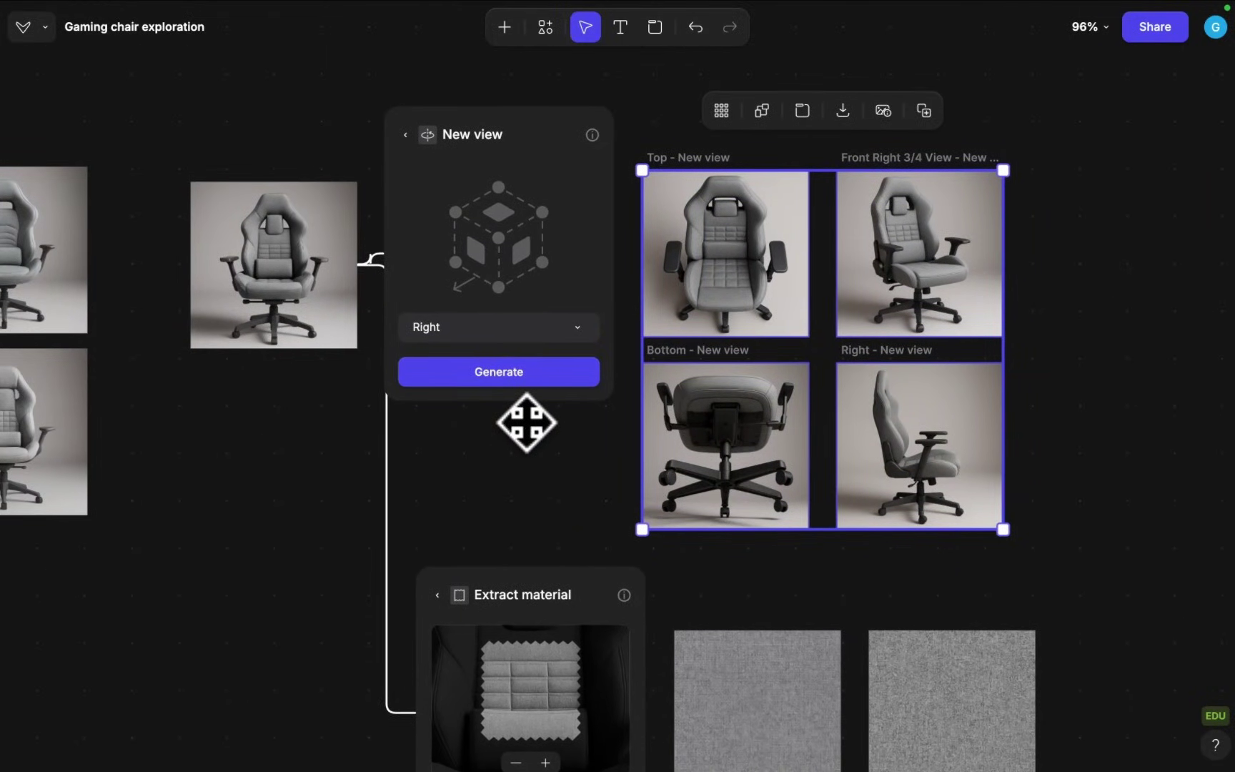
click(844, 120)
click(843, 119)
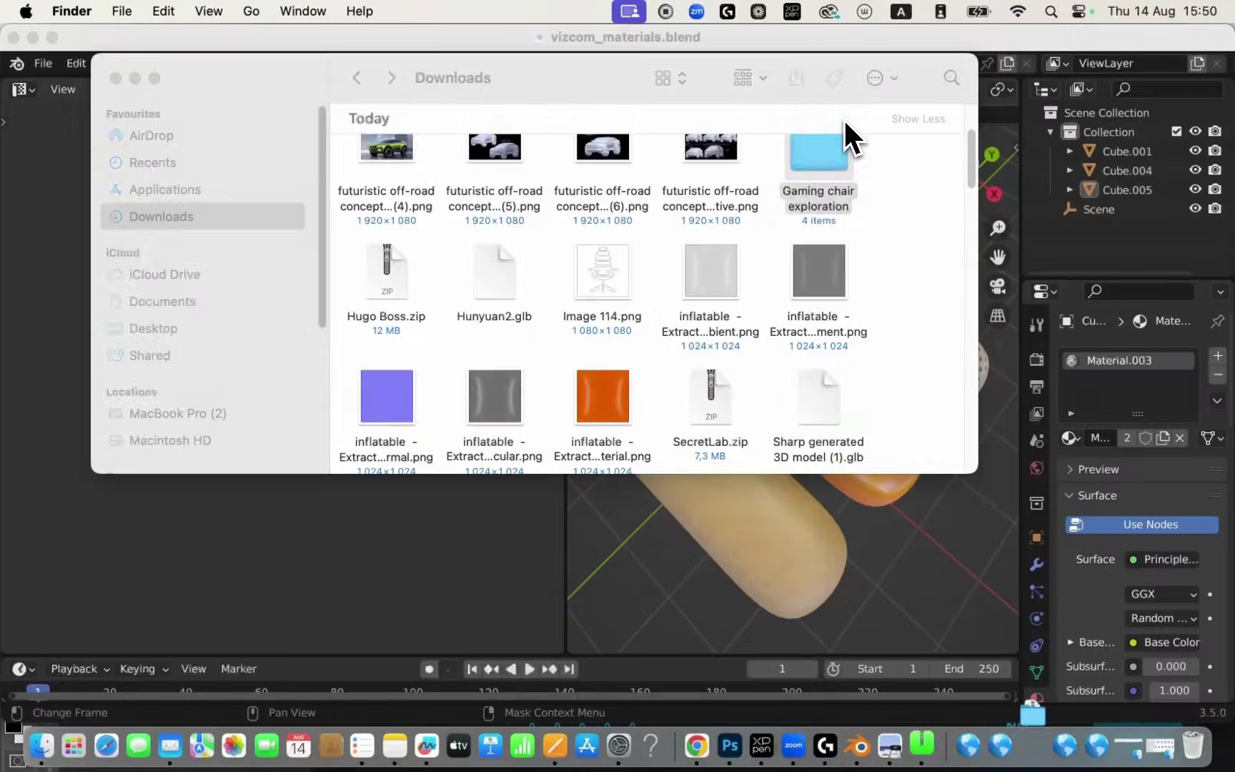
Step: Return to Vizcom and import the four downloaded chair views as layers in the Geometric, Complex file
key(ctrl+Right)
drag(343, 277, 1045, 356)
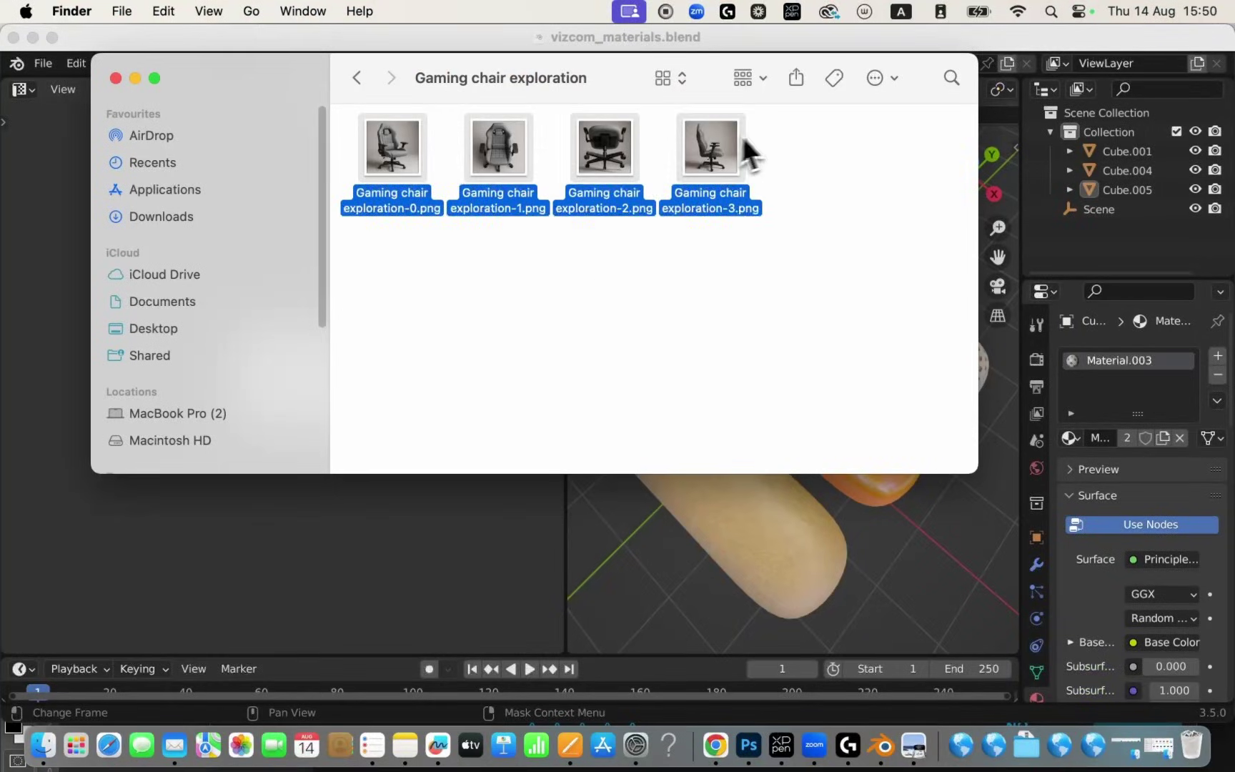
drag(745, 355, 748, 359)
drag(1090, 483, 1089, 69)
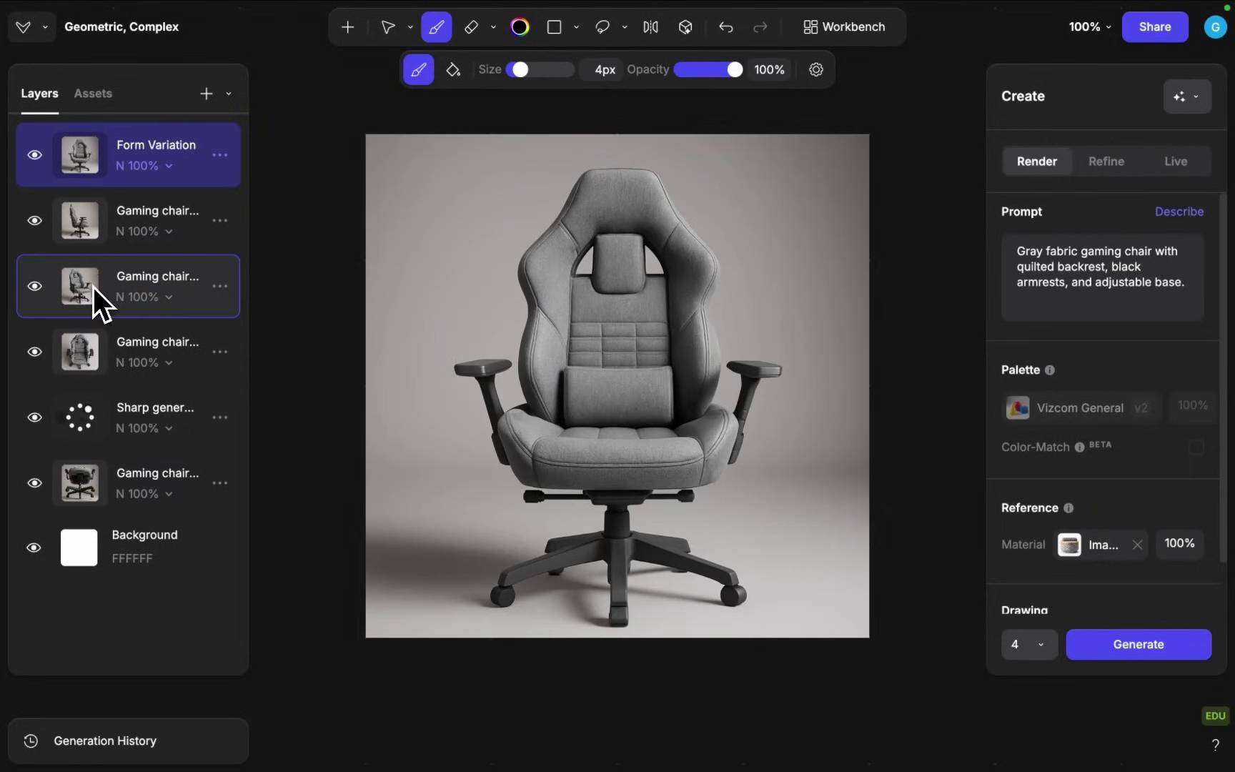
Step: Delete the layer with the chair's bottom view
drag(99, 491, 86, 447)
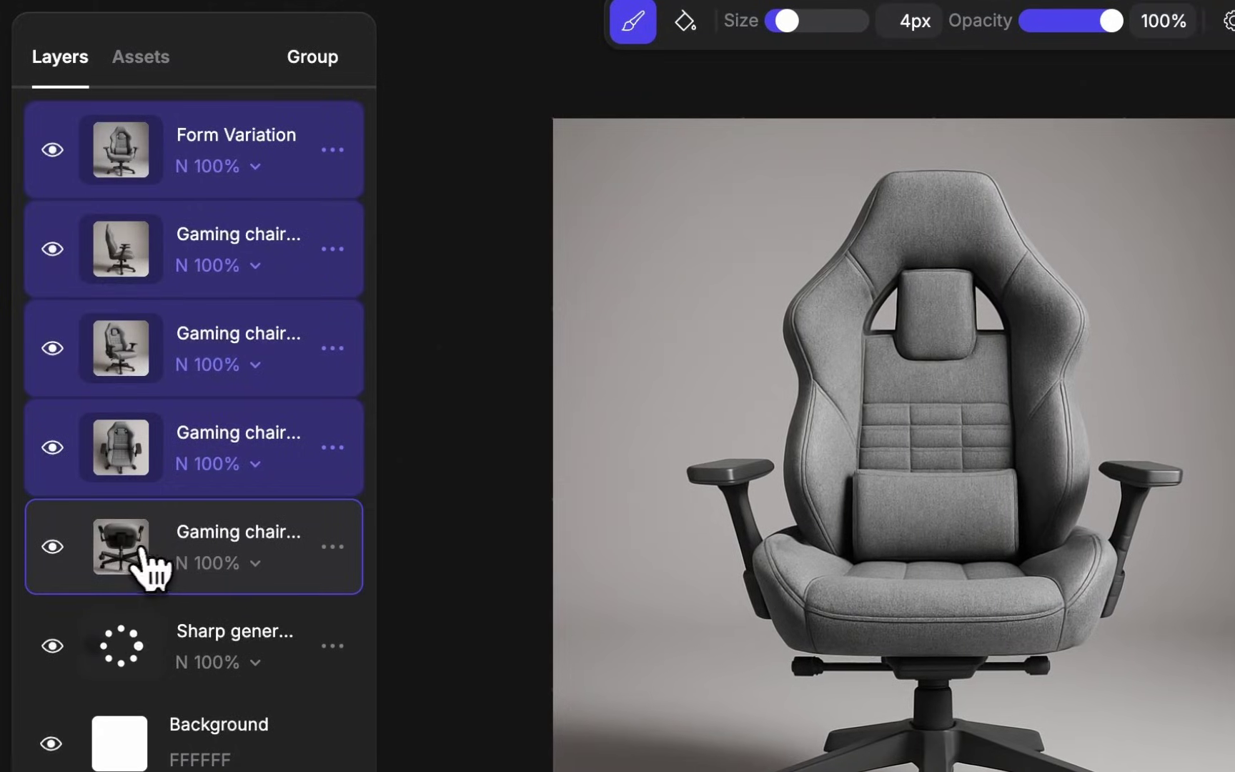
right_click(141, 552)
key(BackSpace)
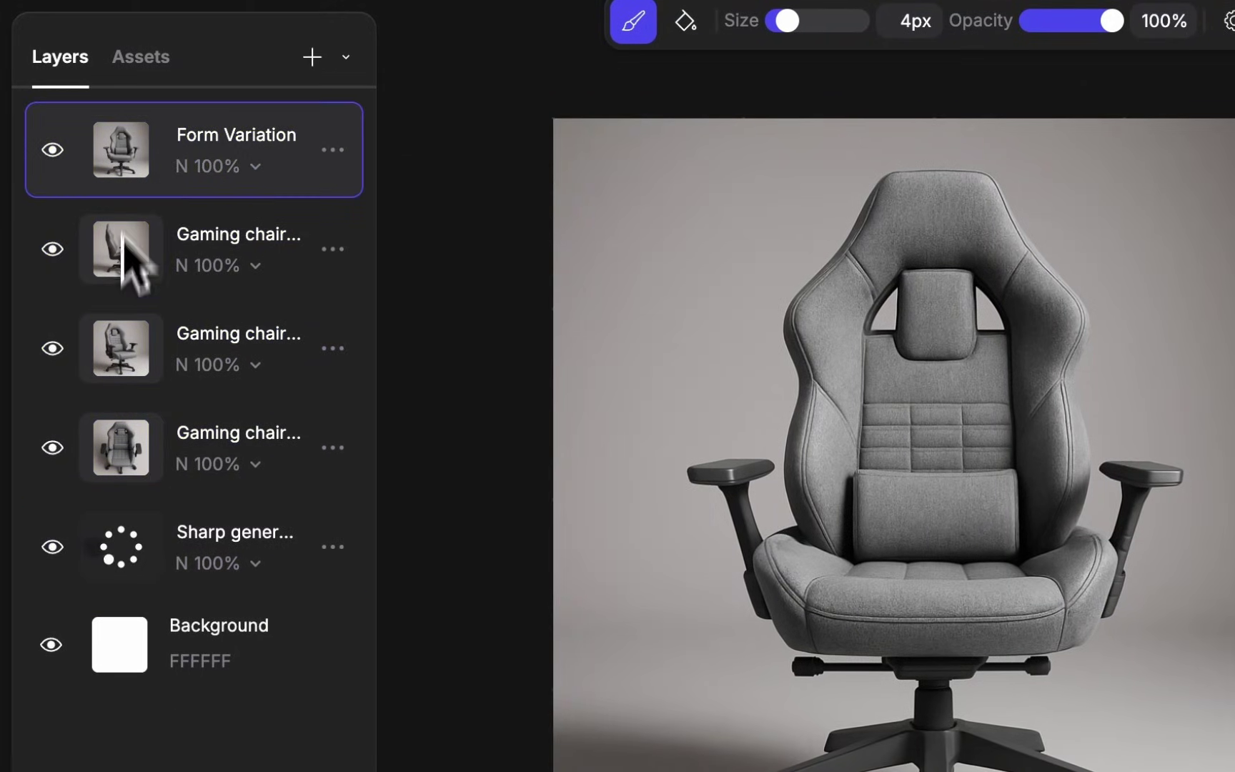
Step: Select the Form Variation layer with the three remaining chair view layers and generate a Multi View 3D model from them
click(151, 138)
shift+click(137, 482)
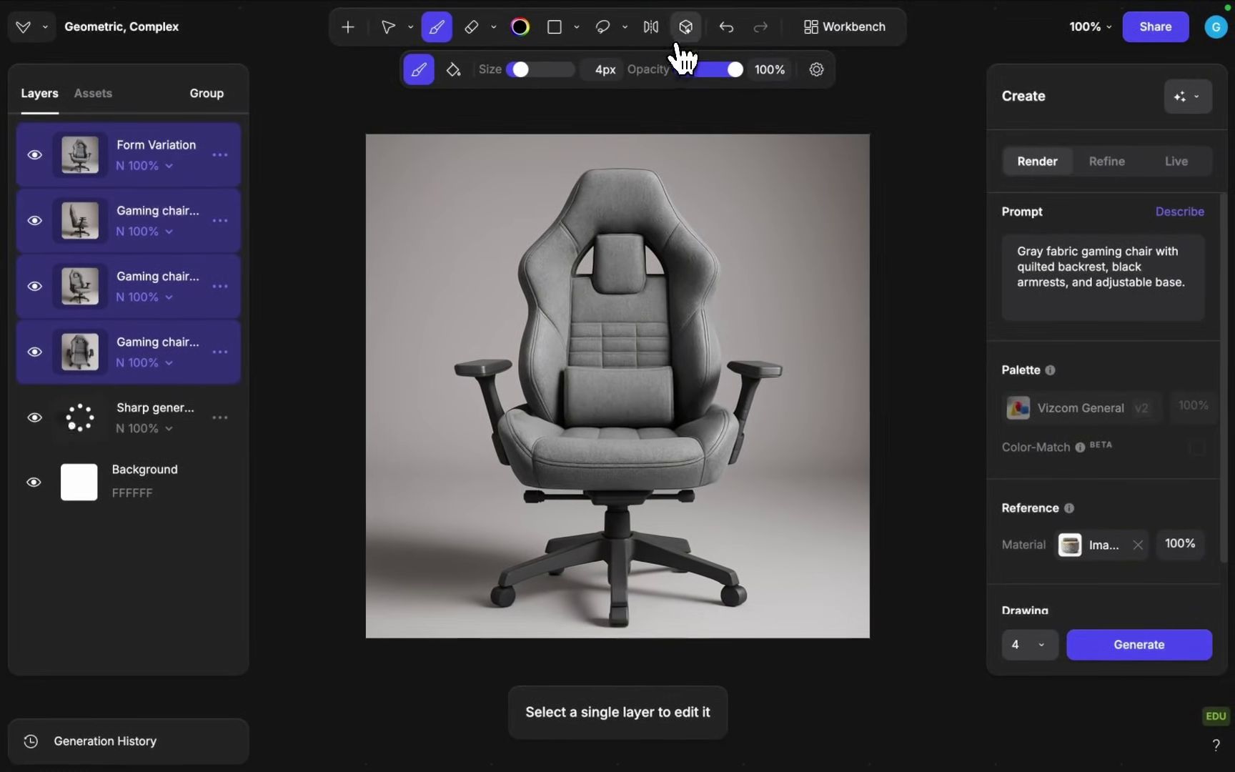
click(678, 44)
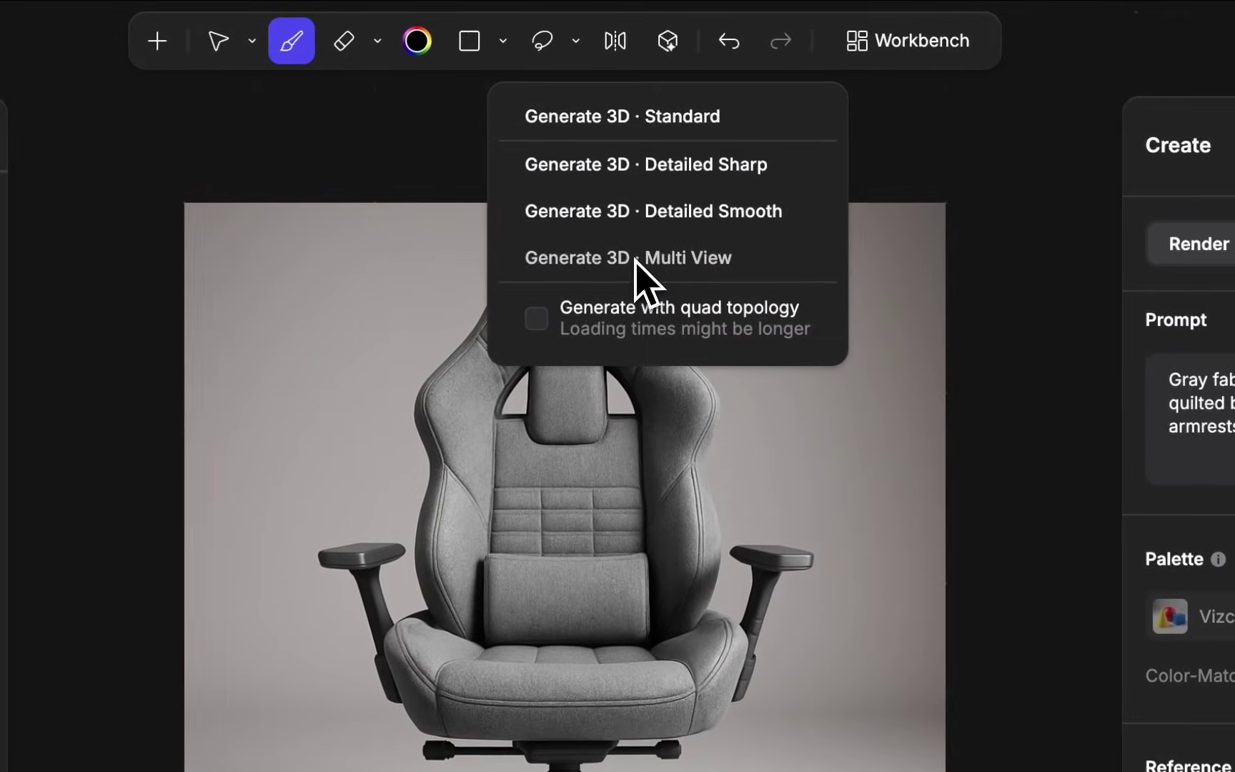
click(634, 258)
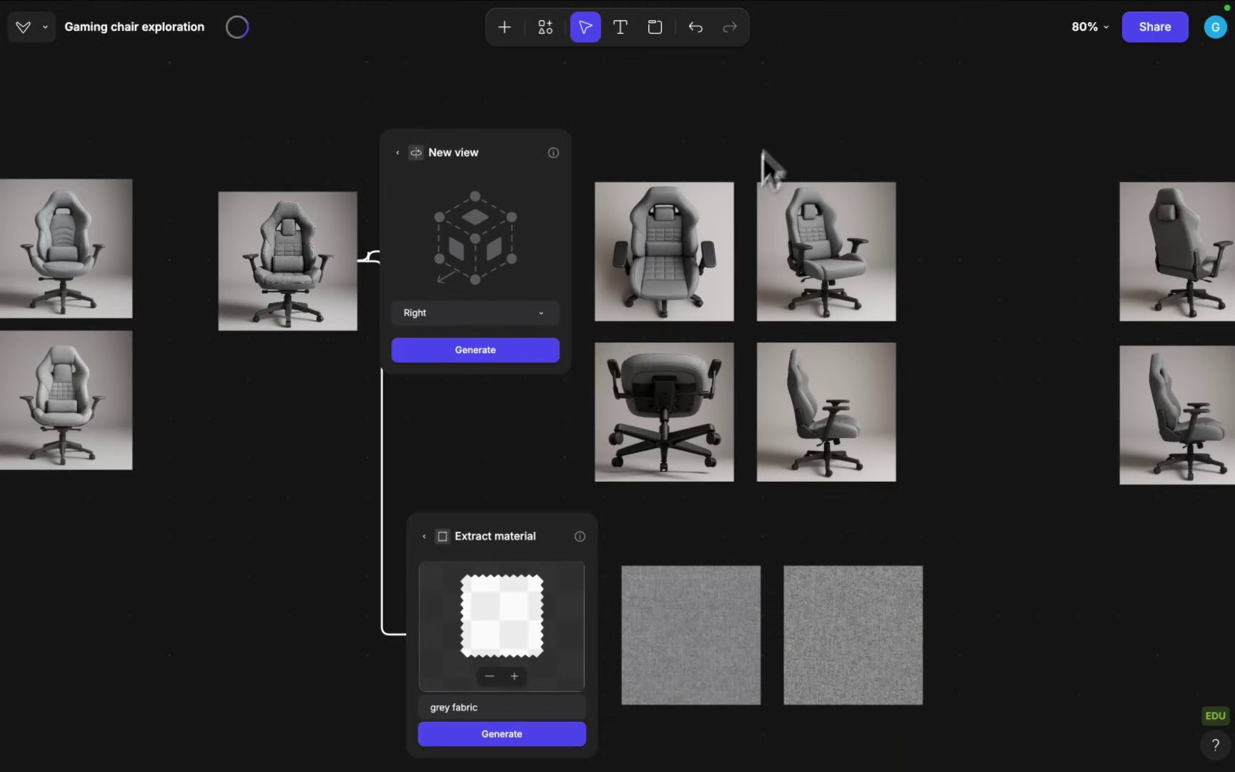
Step: Examine the four generated chair views and the Extract material block with its grey fabric swatches
click(727, 286)
scroll(730, 289, up, 3)
scroll(715, 314, down, 2)
click(791, 238)
scroll(791, 238, up, 4)
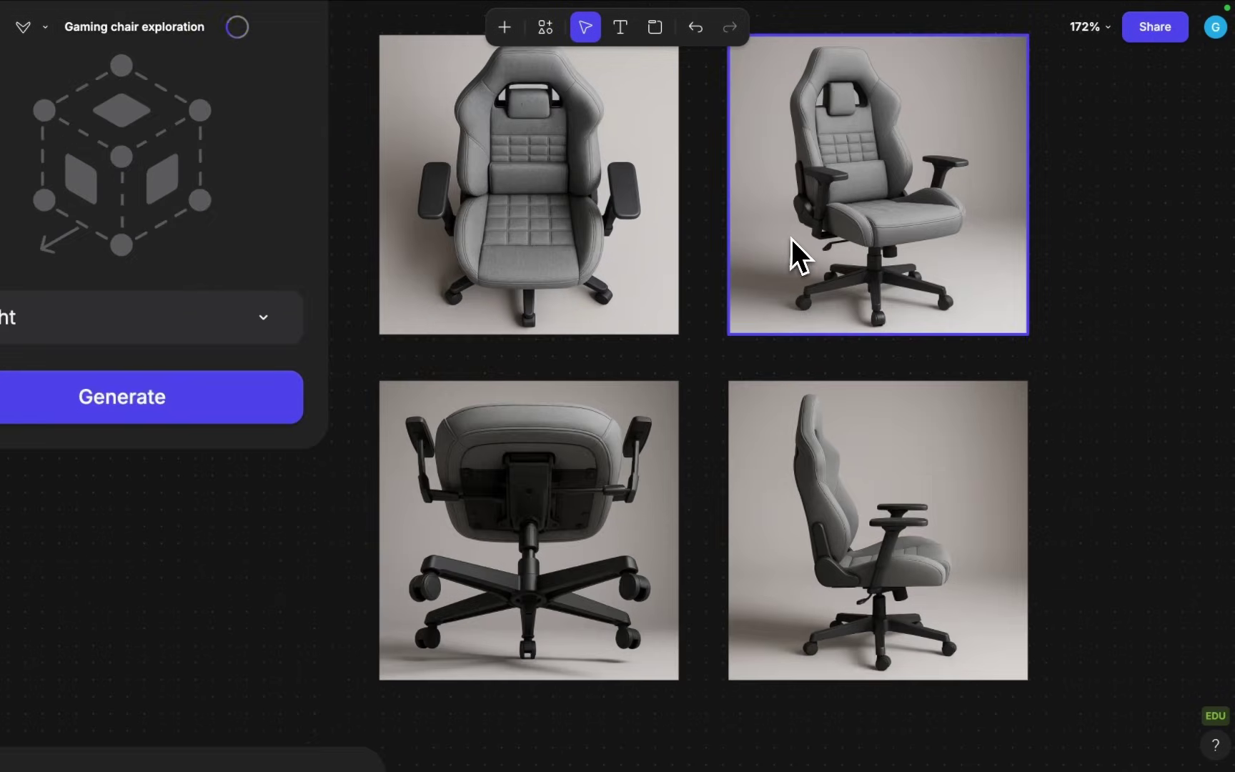
scroll(792, 238, down, 7)
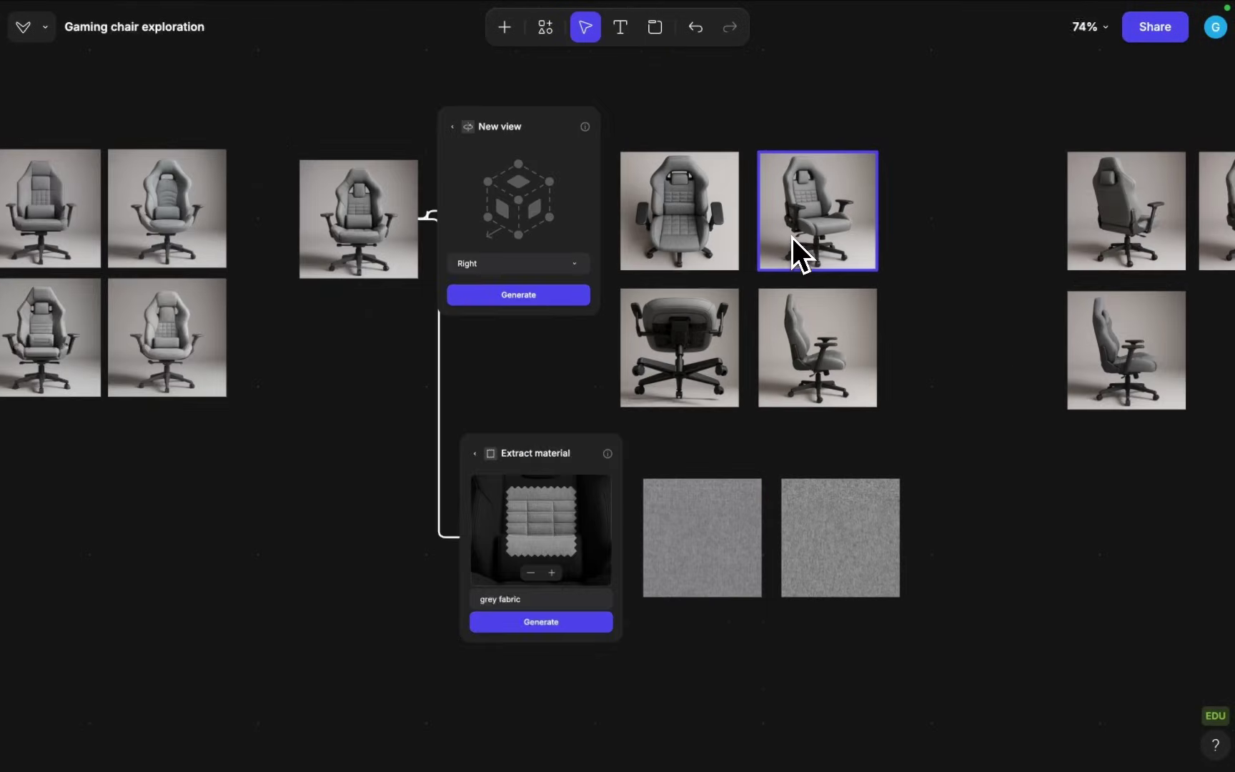
scroll(792, 237, right, 3)
click(342, 423)
key(shift+2)
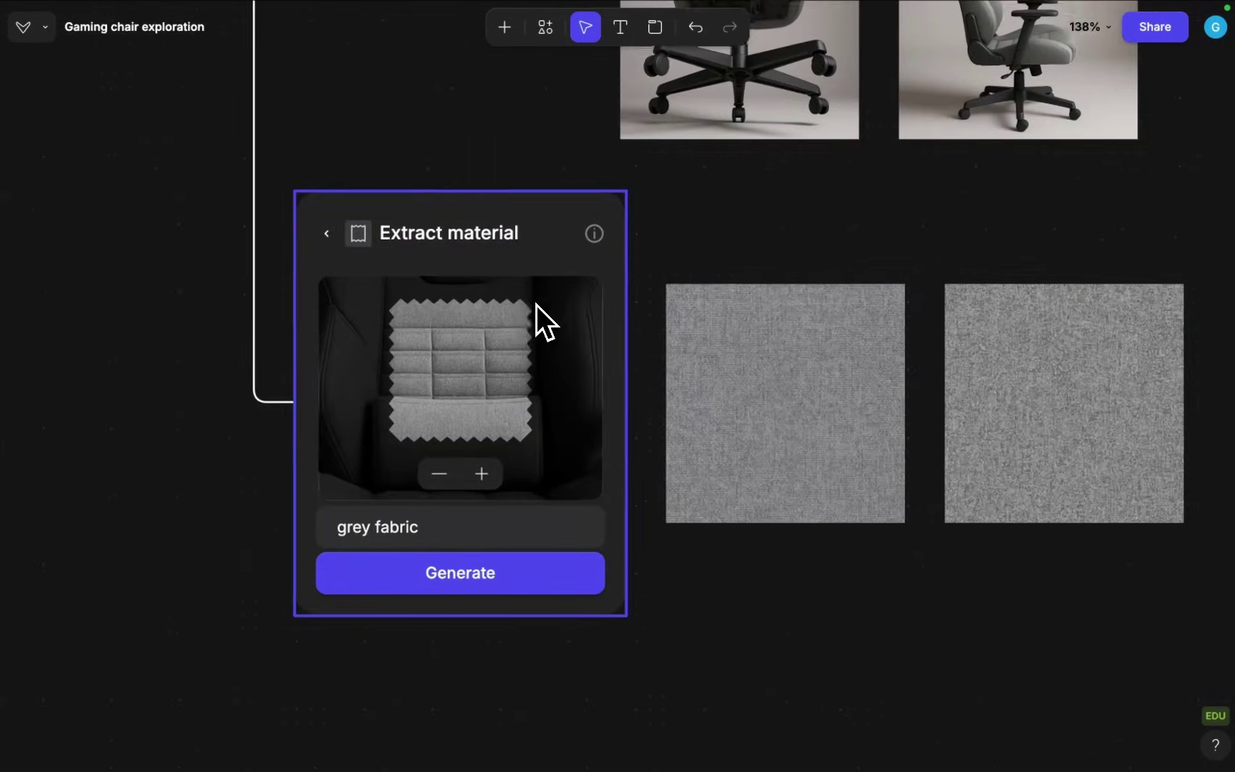
click(408, 329)
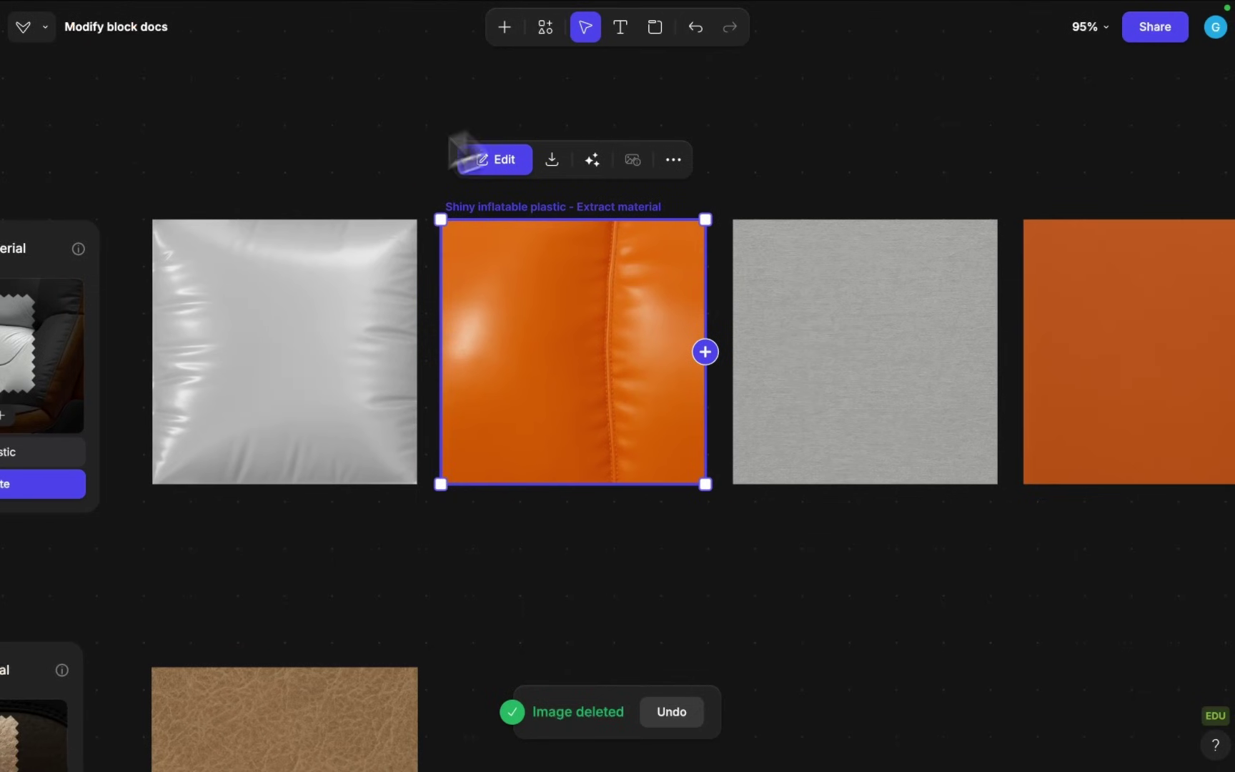
scroll(347, 172, left, 8)
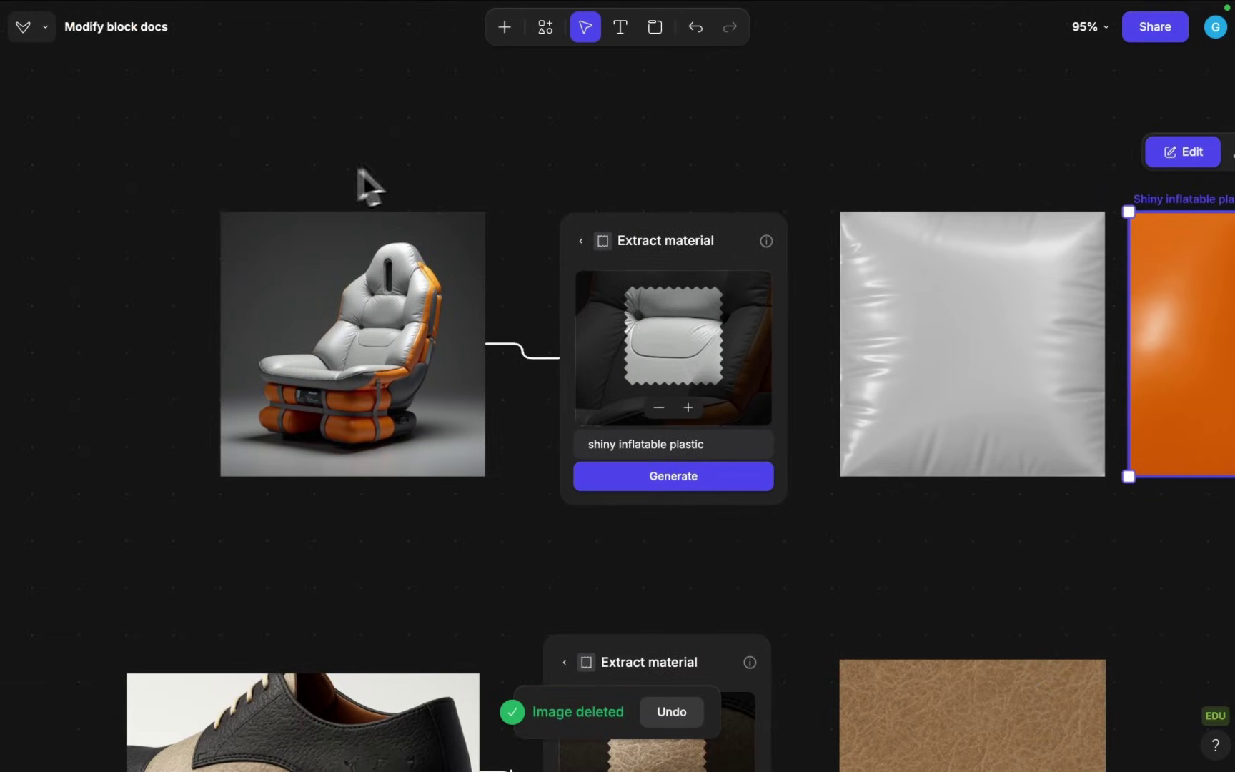
Step: In the Modify block docs file, add the orange shiny inflatable plastic swatch with the seam to My Library
click(367, 171)
scroll(510, 161, right, 10)
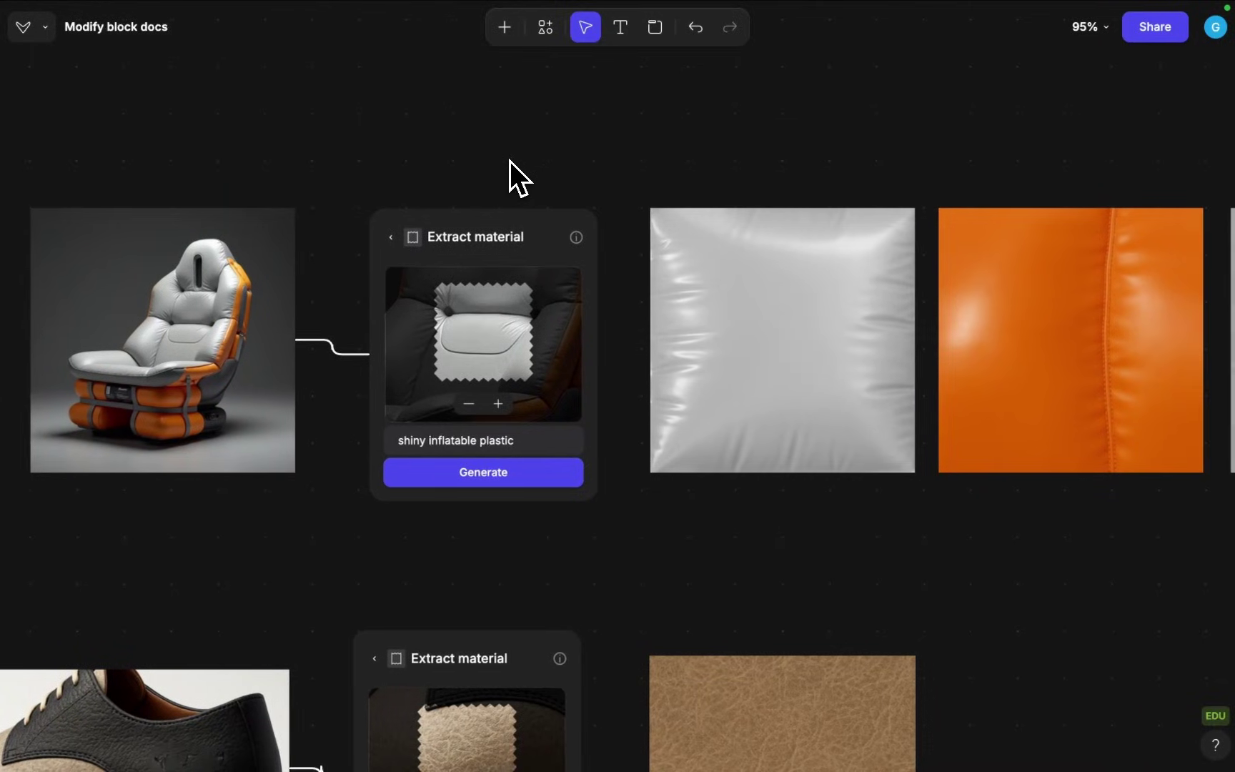
scroll(411, 155, right, 5)
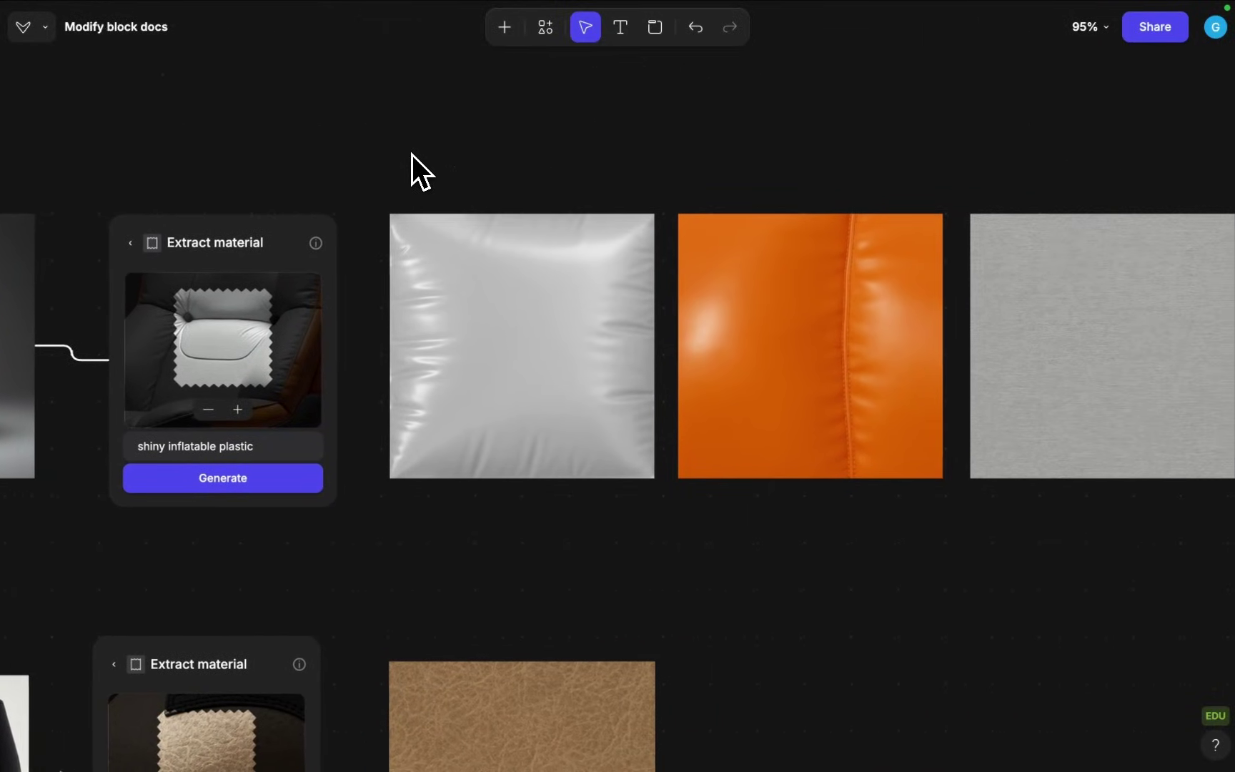
click(504, 261)
scroll(521, 266, right, 4)
click(537, 270)
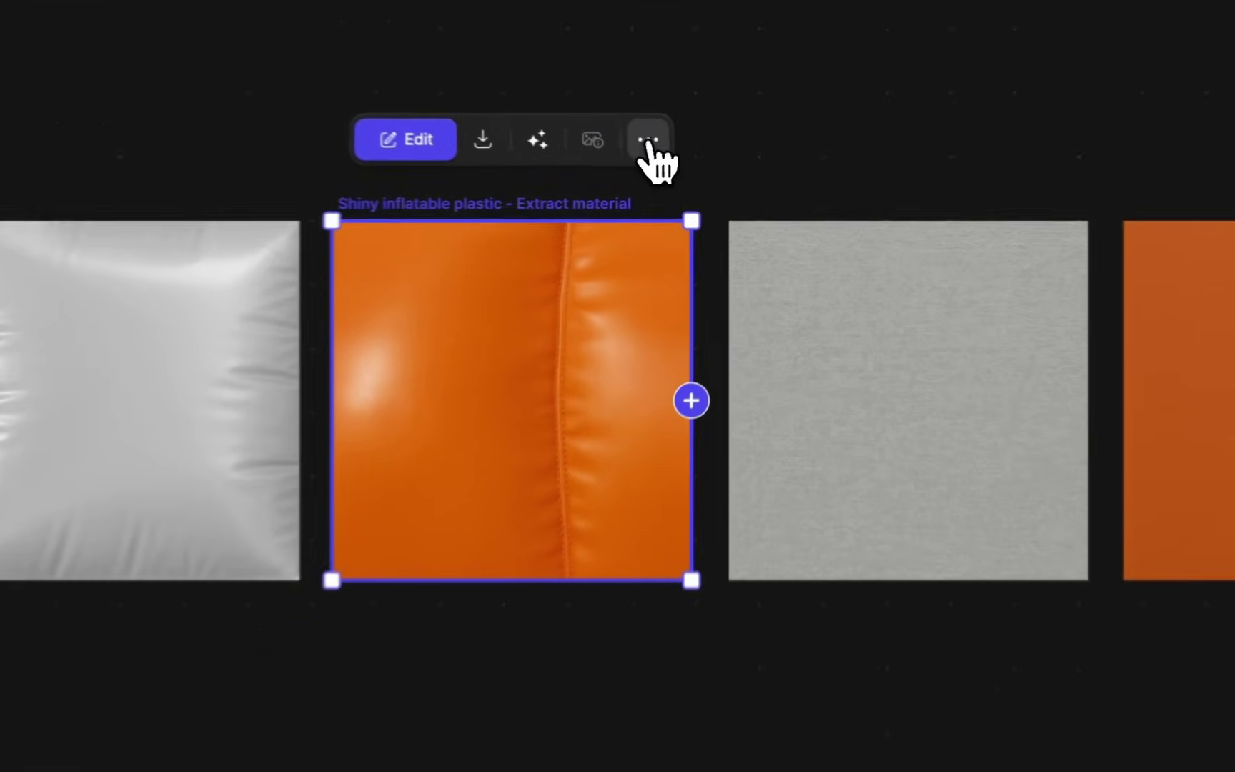
click(679, 158)
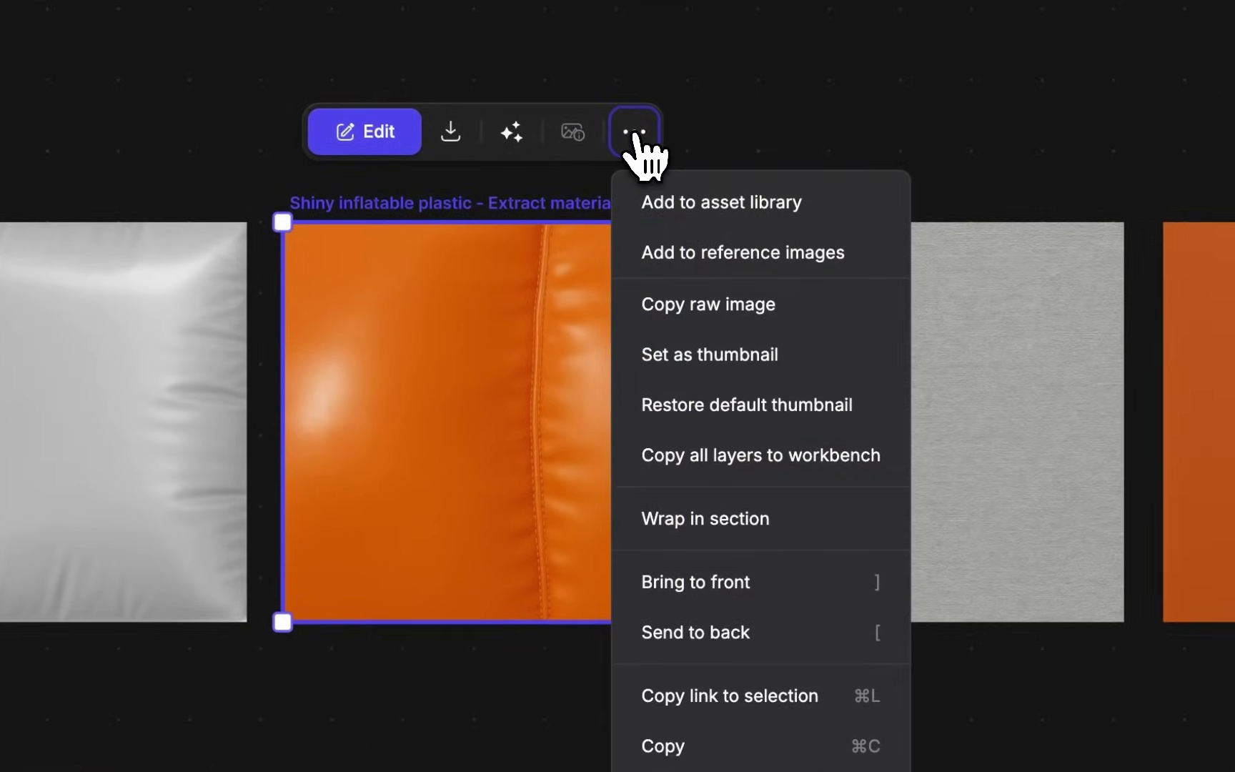
click(796, 209)
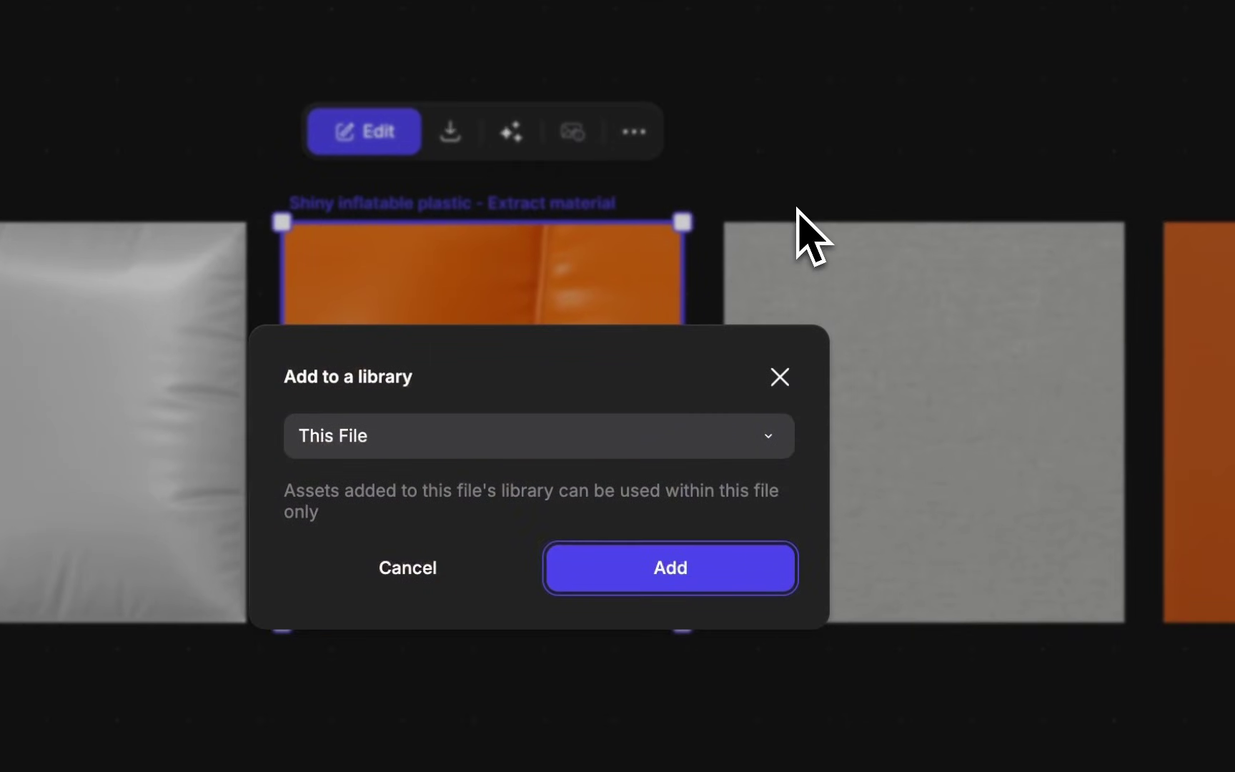
click(568, 428)
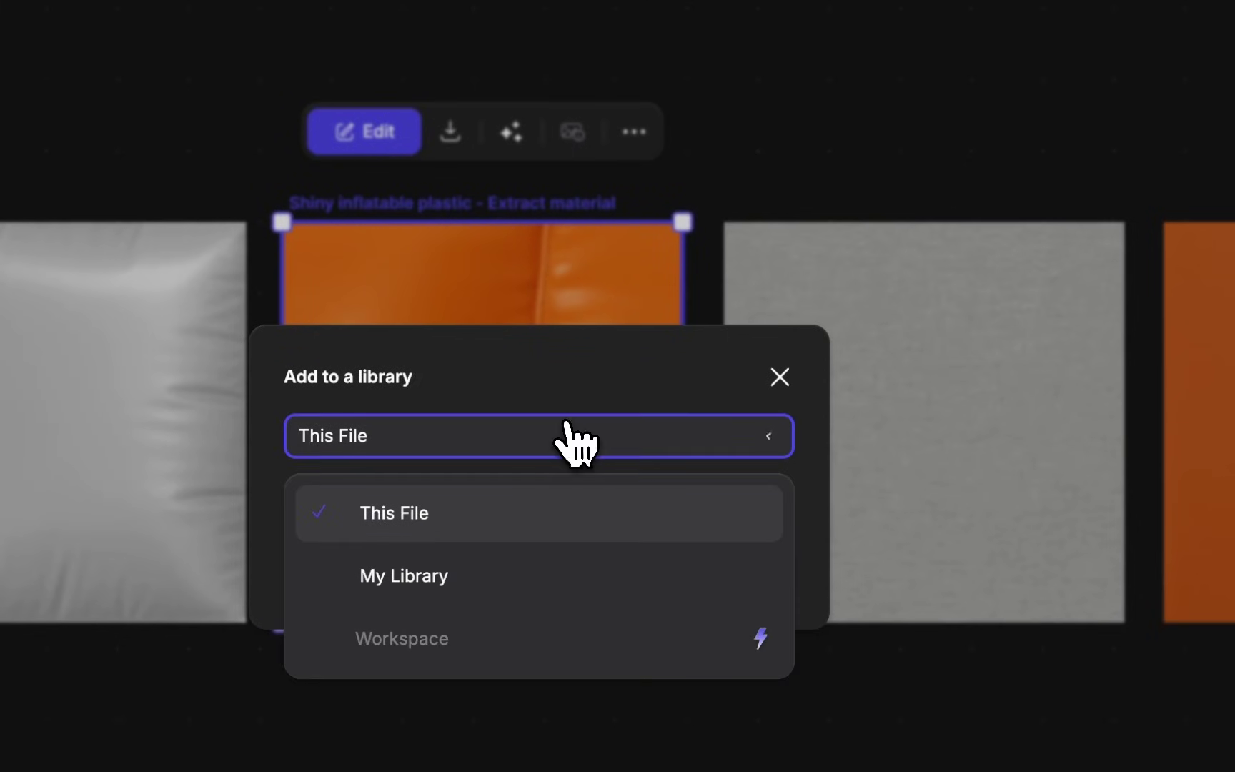
click(515, 568)
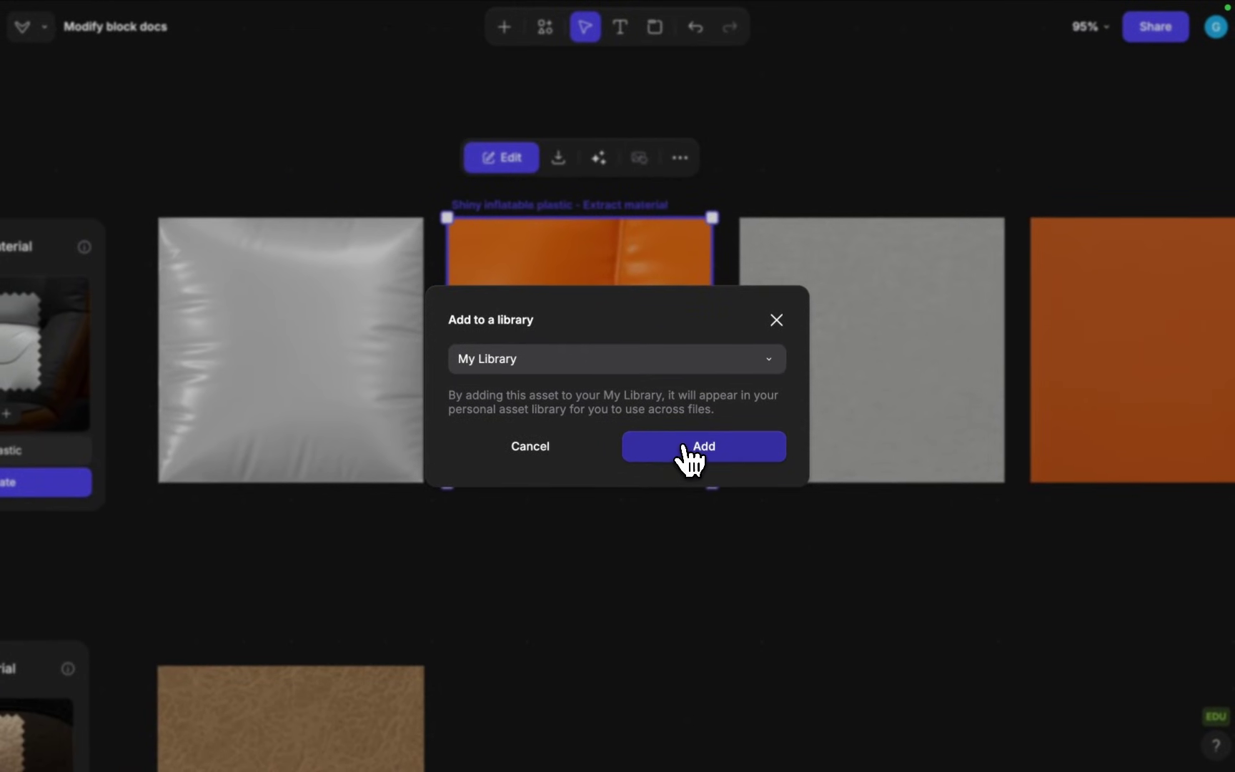
click(687, 455)
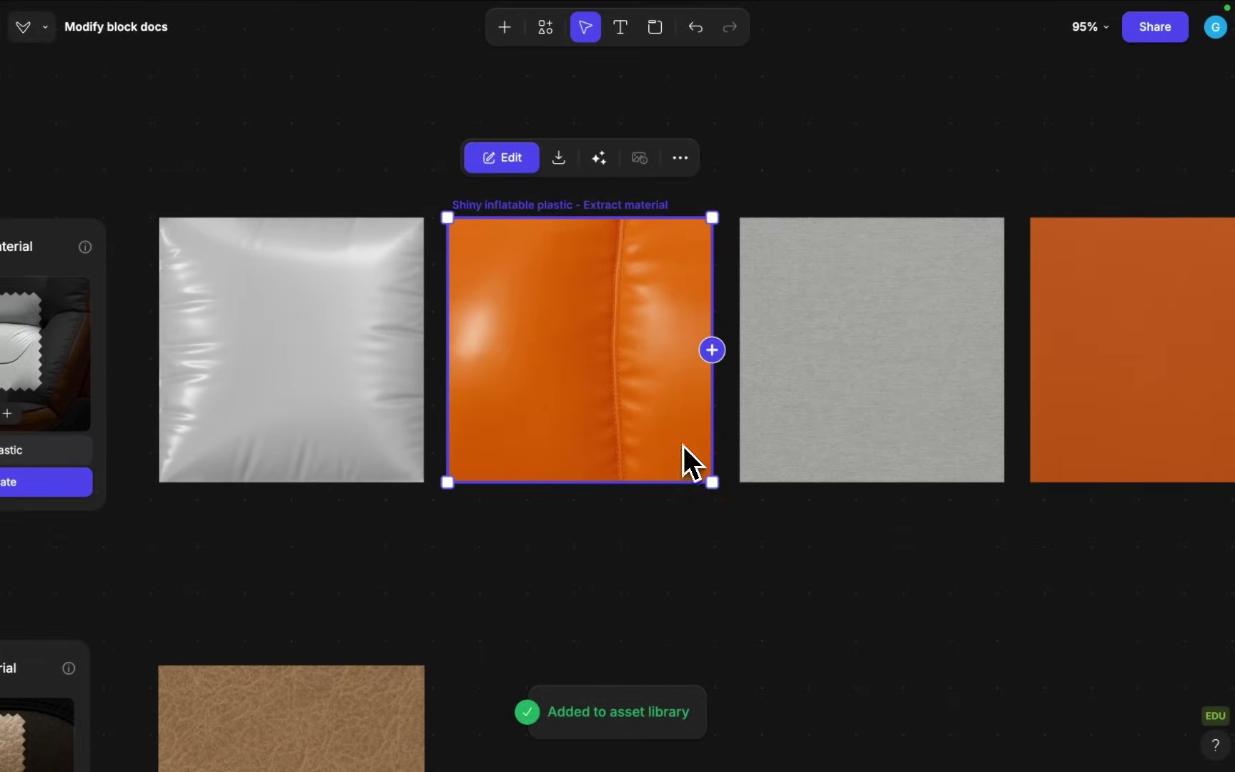
Step: Return to the Gaming chair exploration workbench and open the Geometric, Complex chair image for editing
mouse_move(818, 4)
click(692, 45)
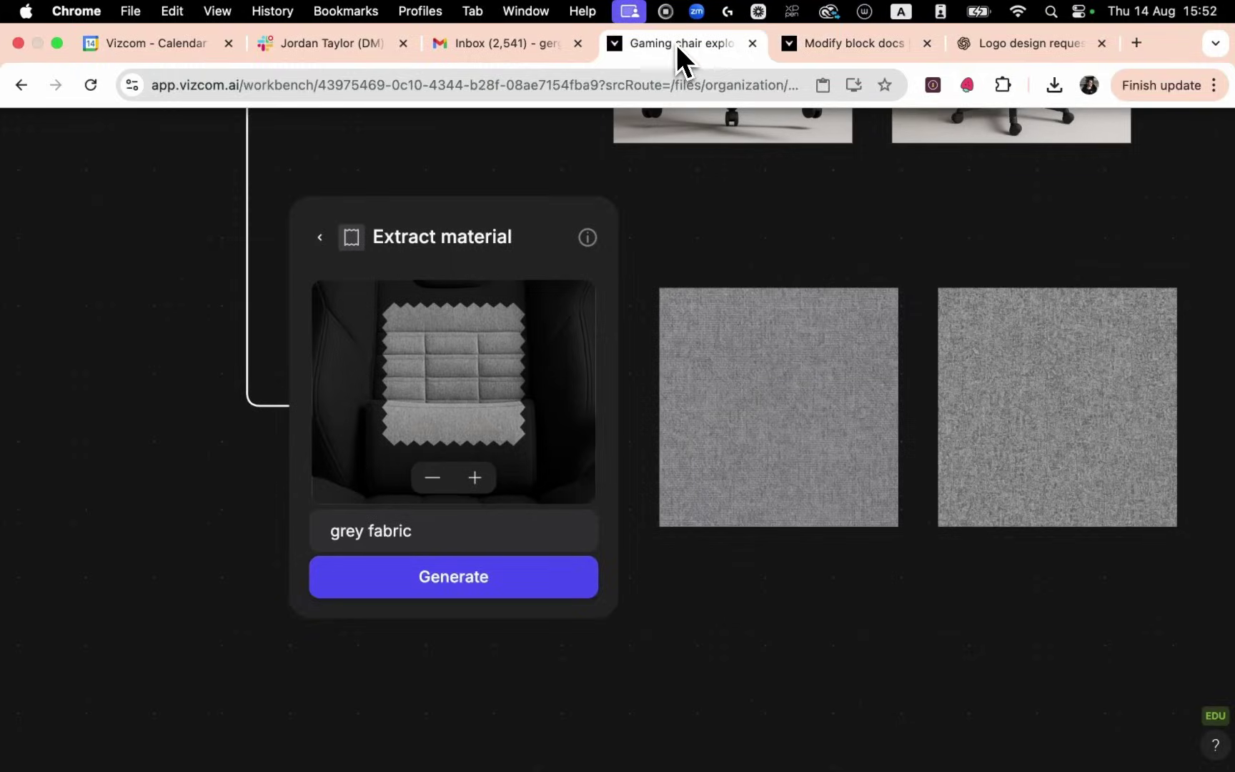
scroll(676, 216, up, 5)
scroll(676, 217, down, 5)
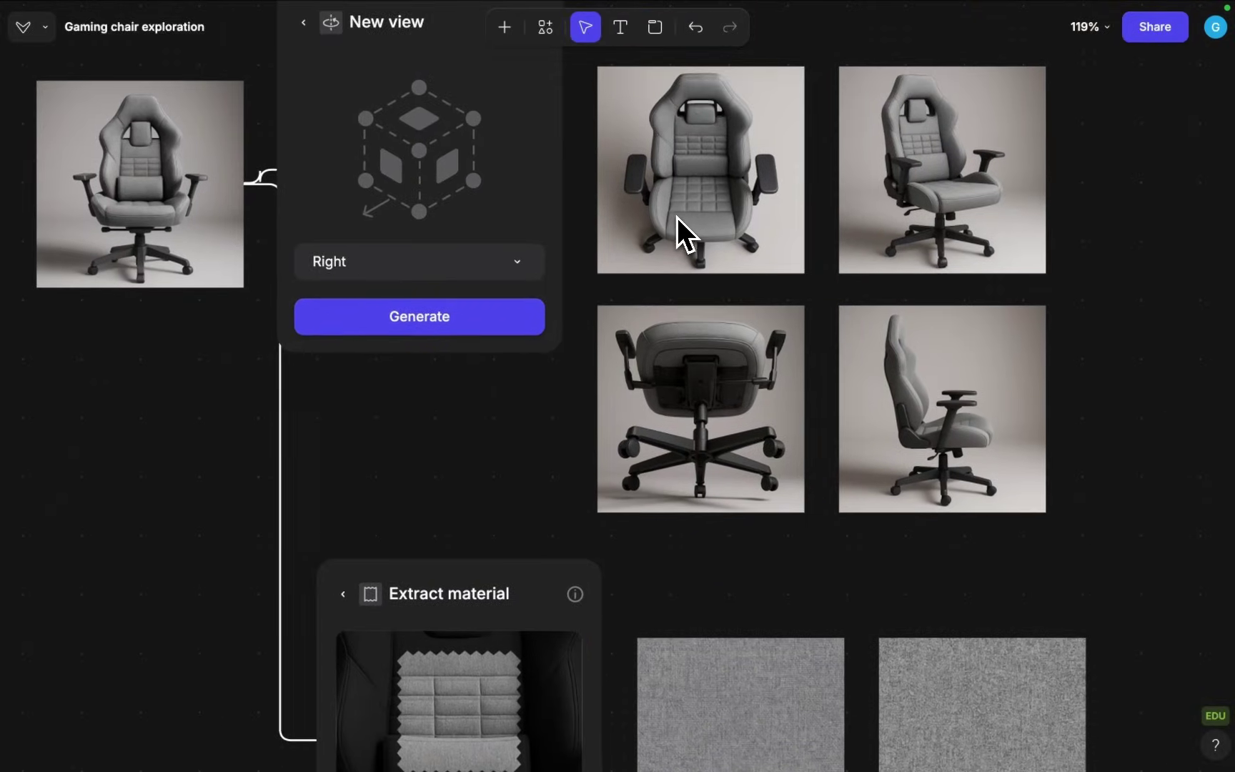
scroll(676, 217, right, 5)
scroll(675, 217, left, 10)
click(464, 228)
right_click(477, 227)
double_click(459, 225)
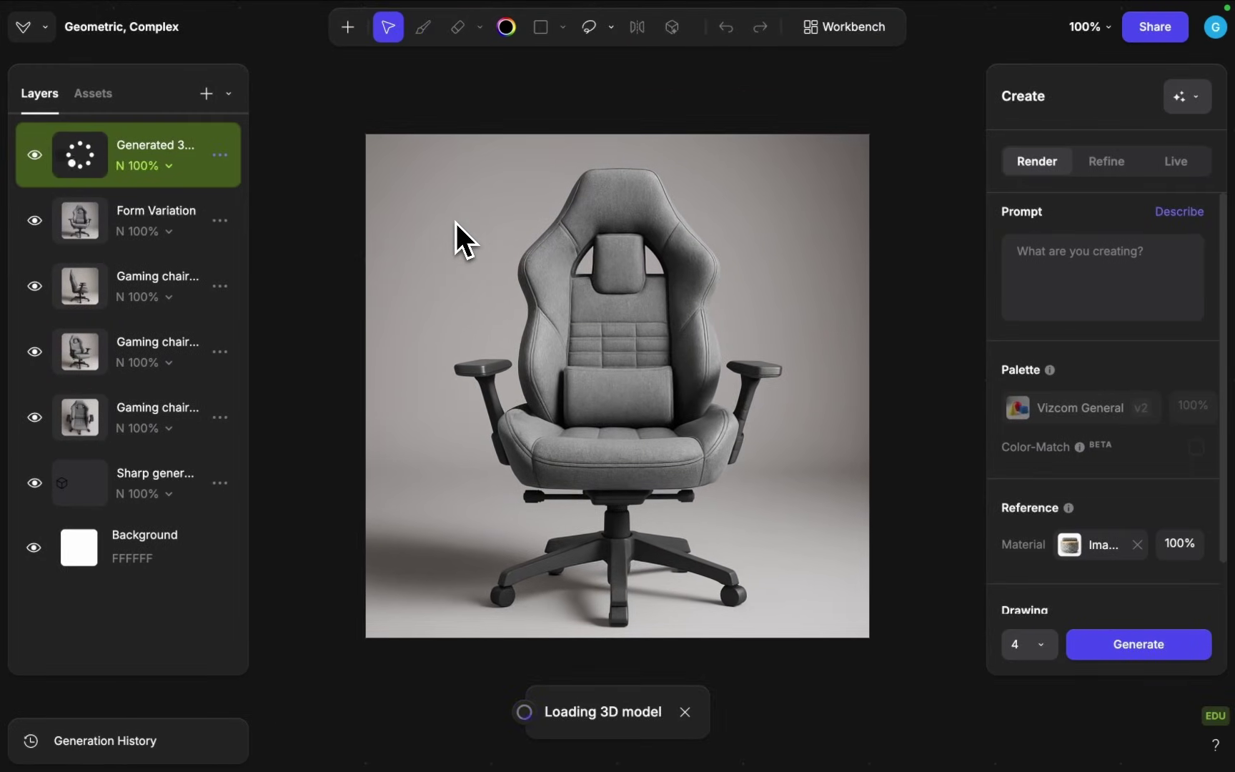
Step: Set the material reference to the orange inflatable plastic swatch from My Library
click(1069, 545)
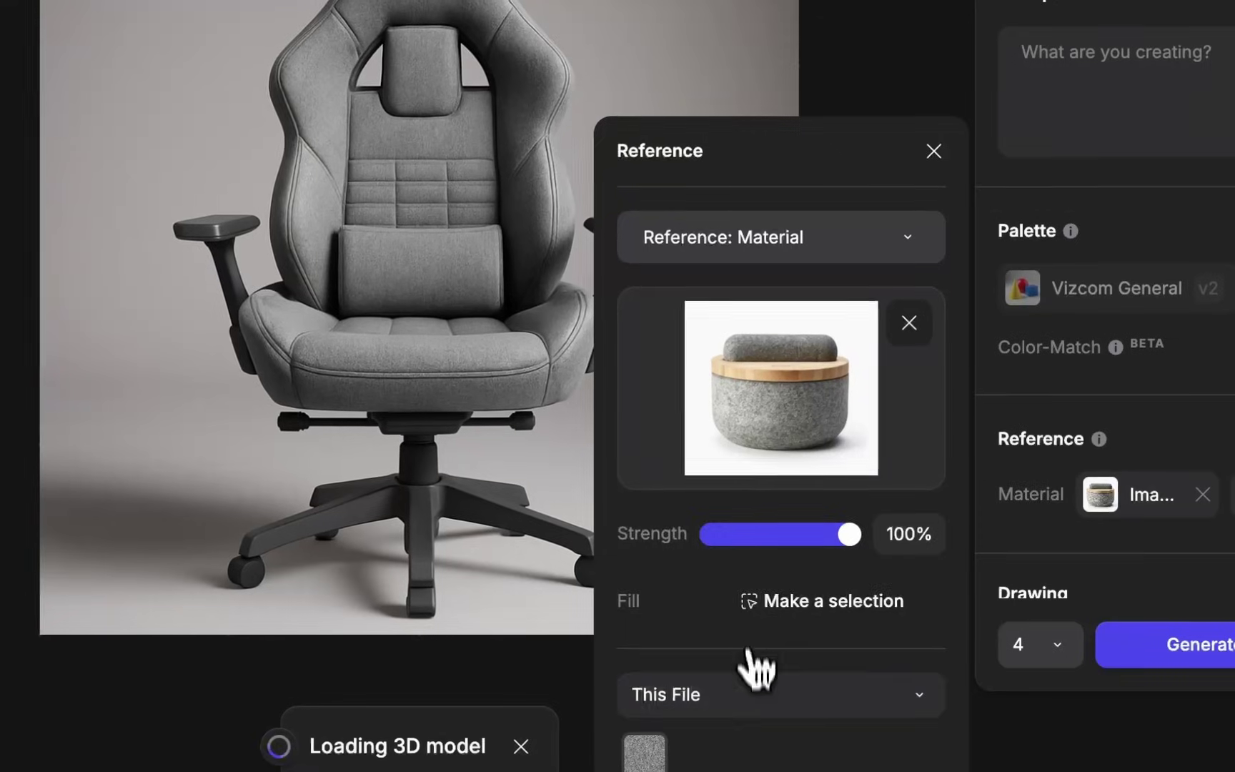
click(758, 688)
click(777, 587)
click(659, 627)
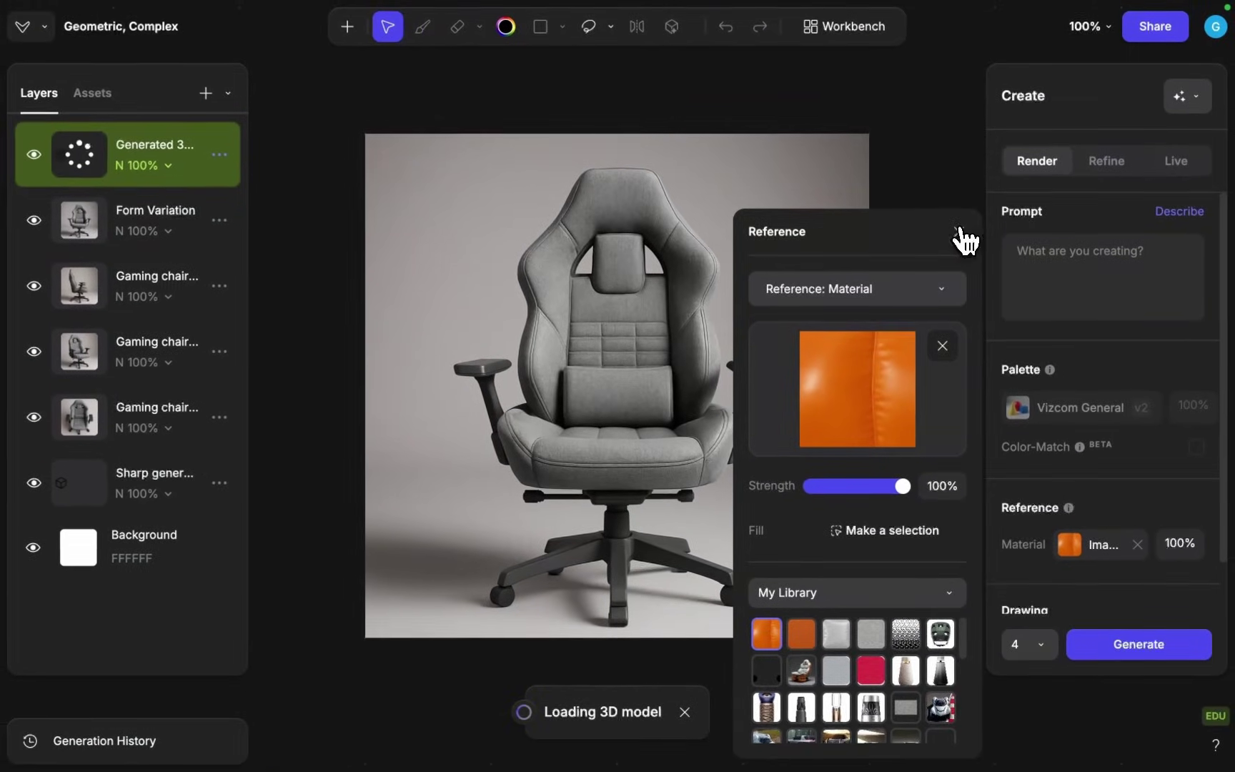
click(958, 230)
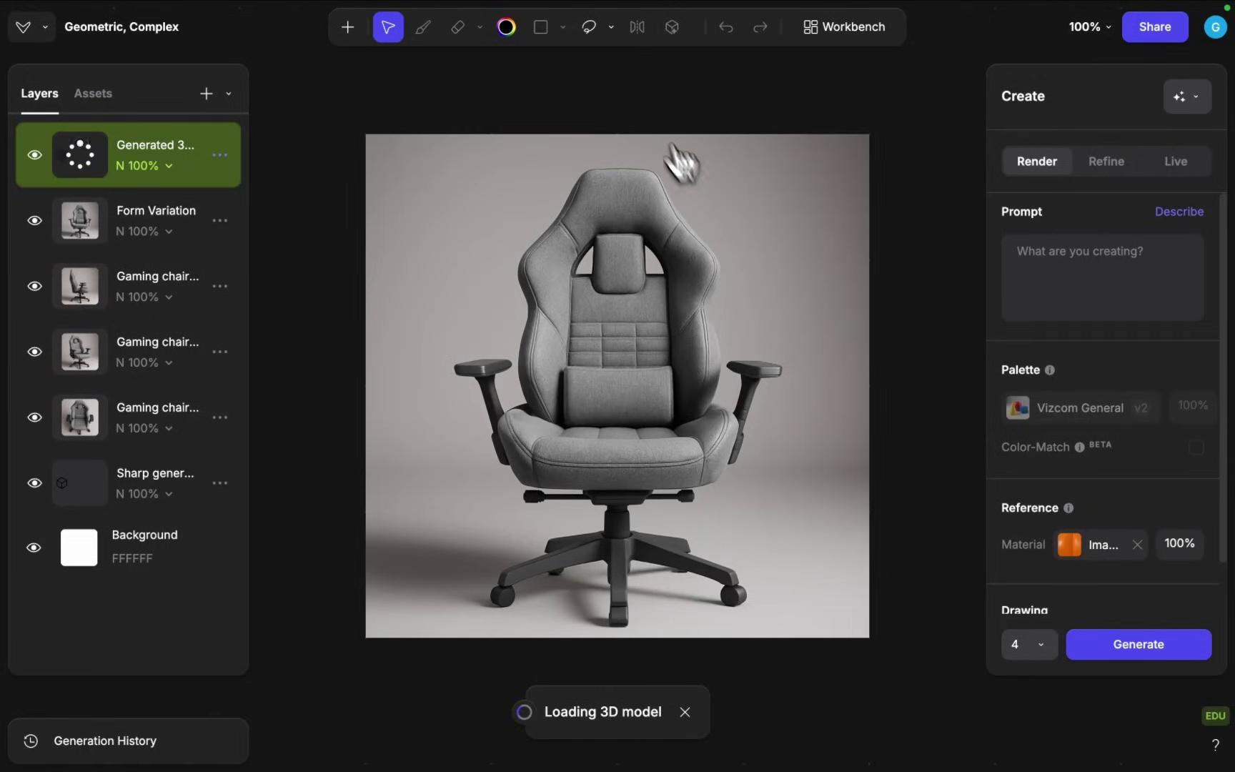
Step: Auto-select the chair's upholstery on the Form Variation layer, without armrests and base, and offset the selection by 3 px
click(389, 29)
click(220, 220)
click(624, 28)
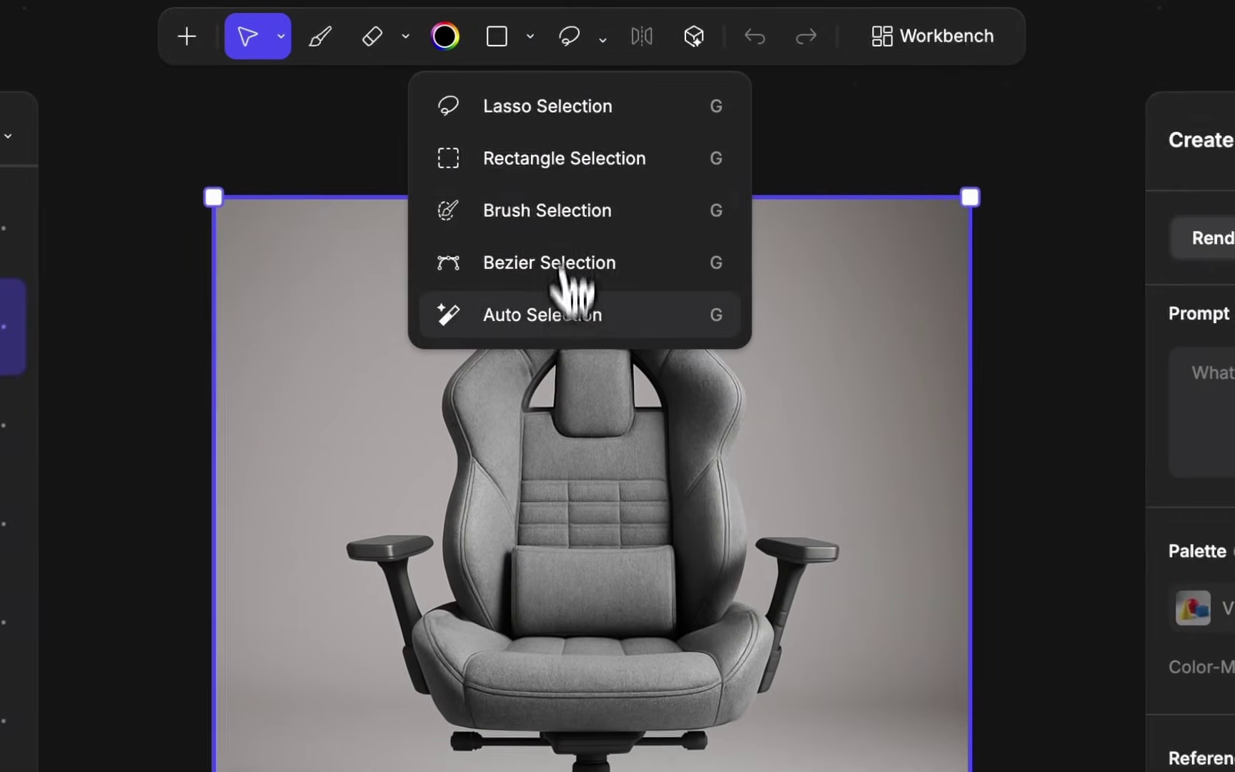
click(599, 209)
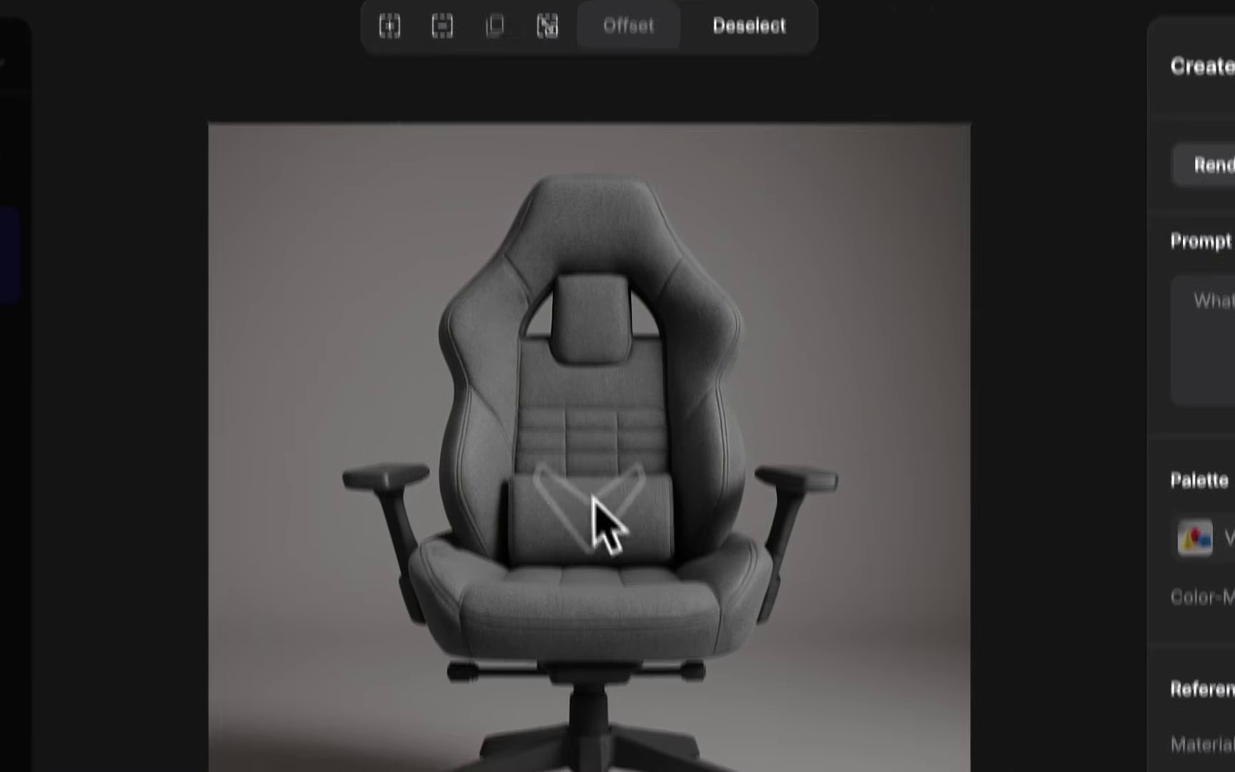
click(595, 579)
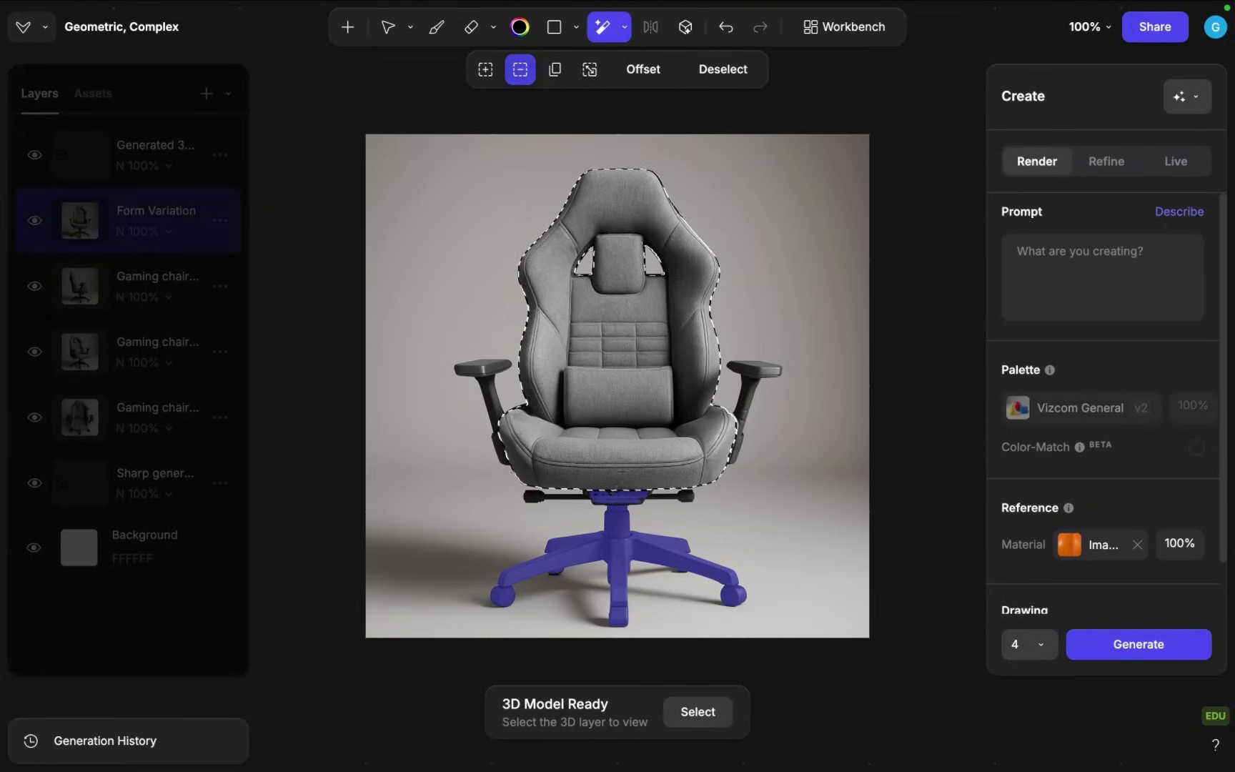
click(638, 70)
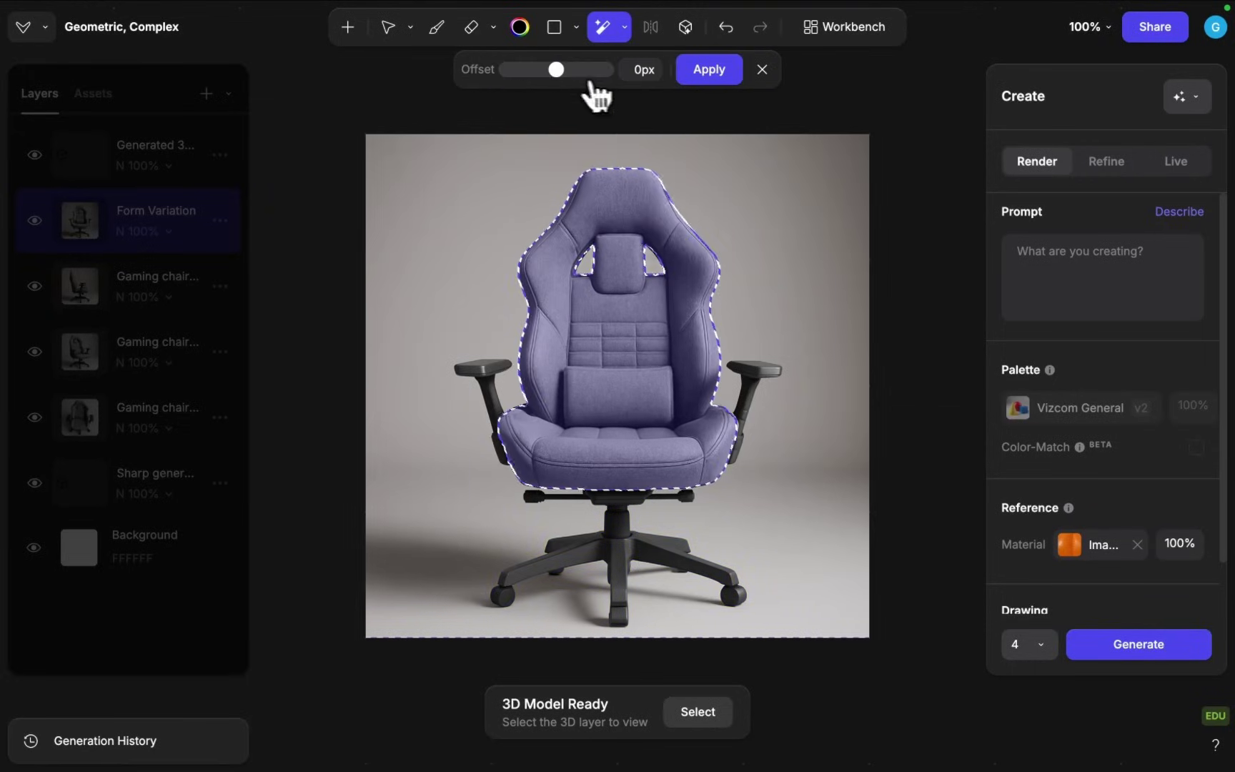
click(703, 80)
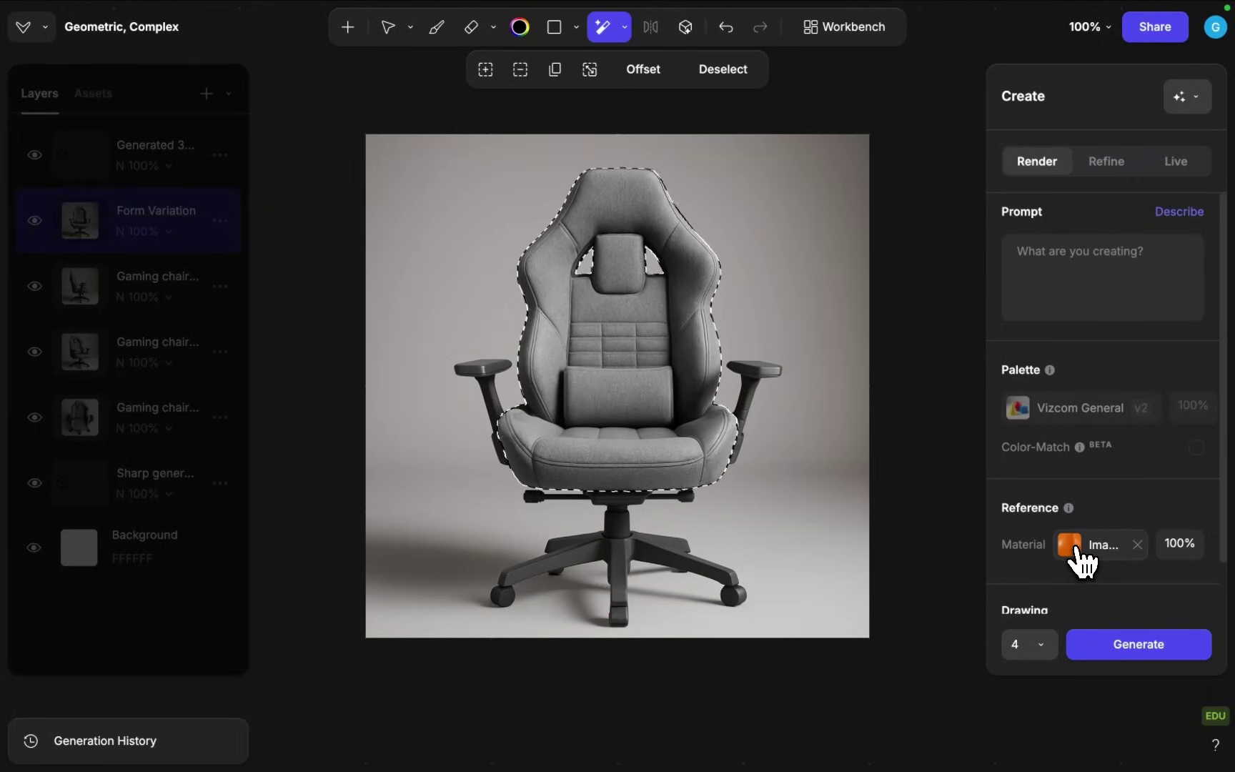
Step: Generate four renders of the selected upholstery with the prompt "inflatable gaming chair"
click(1050, 258)
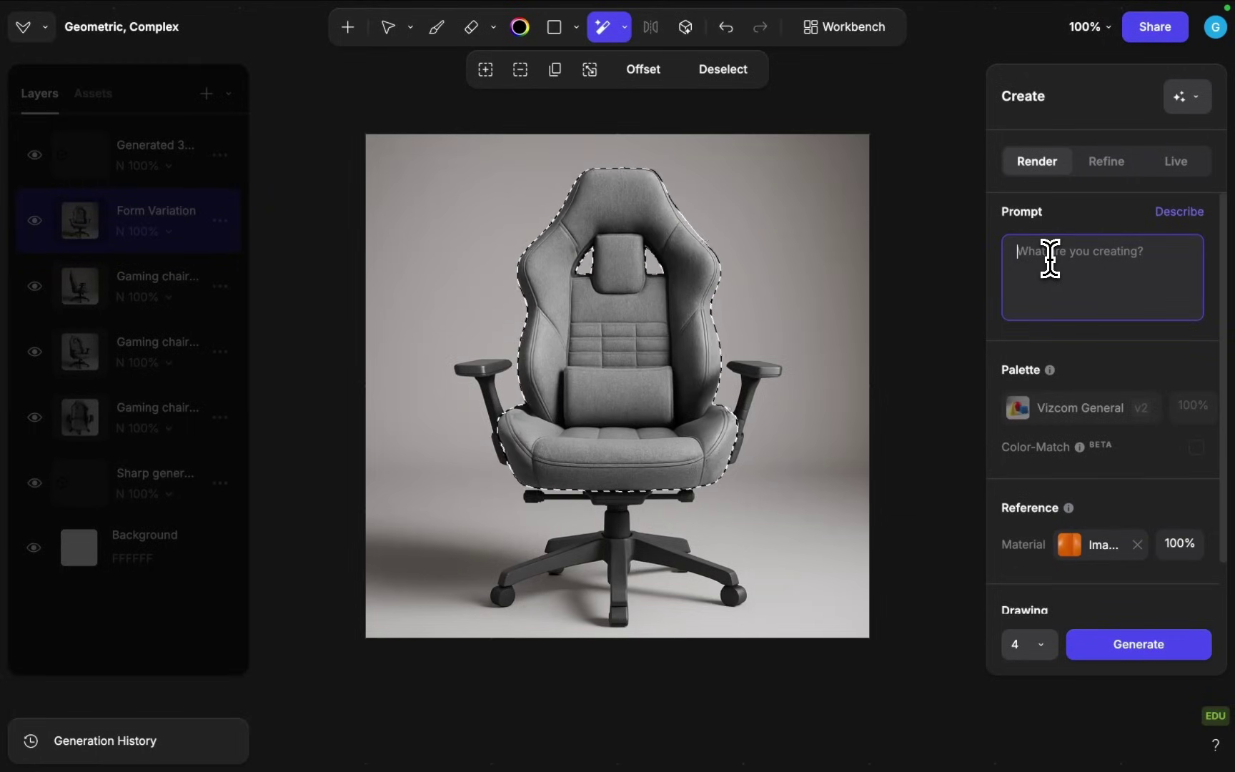
text(inflatable)
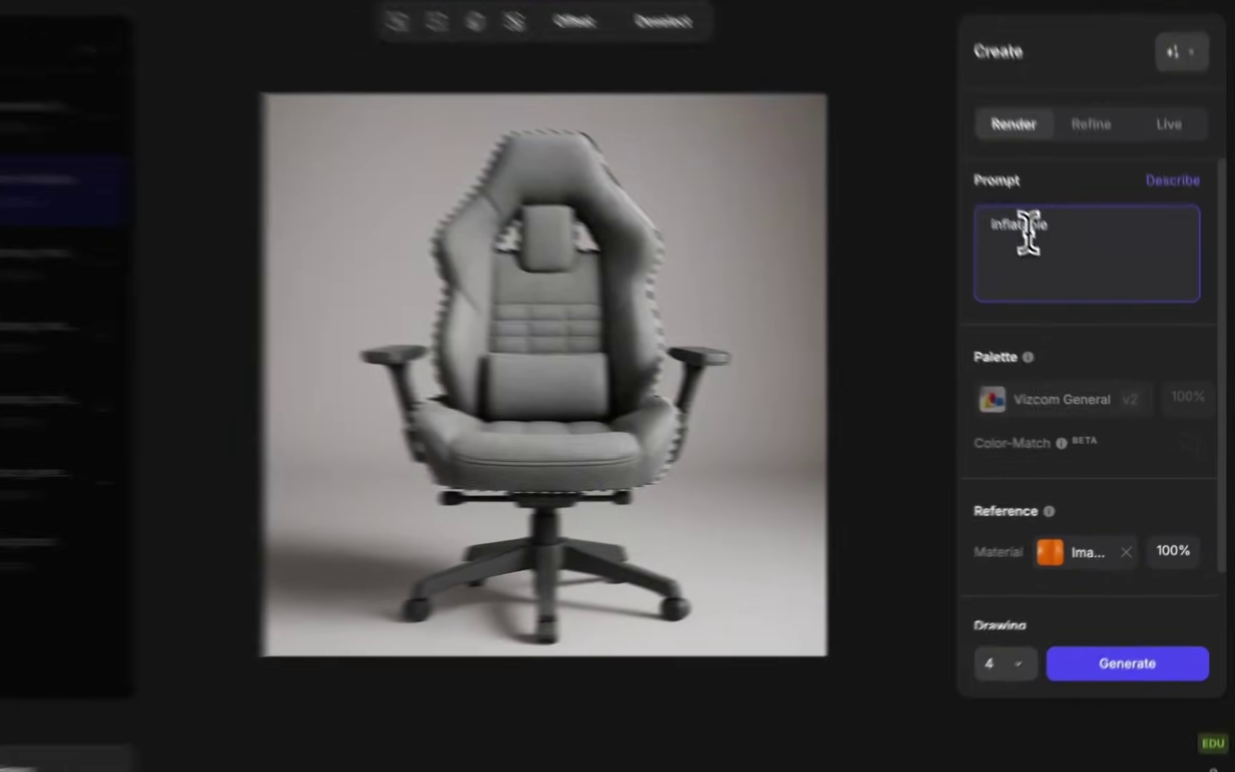
text( gaming chair)
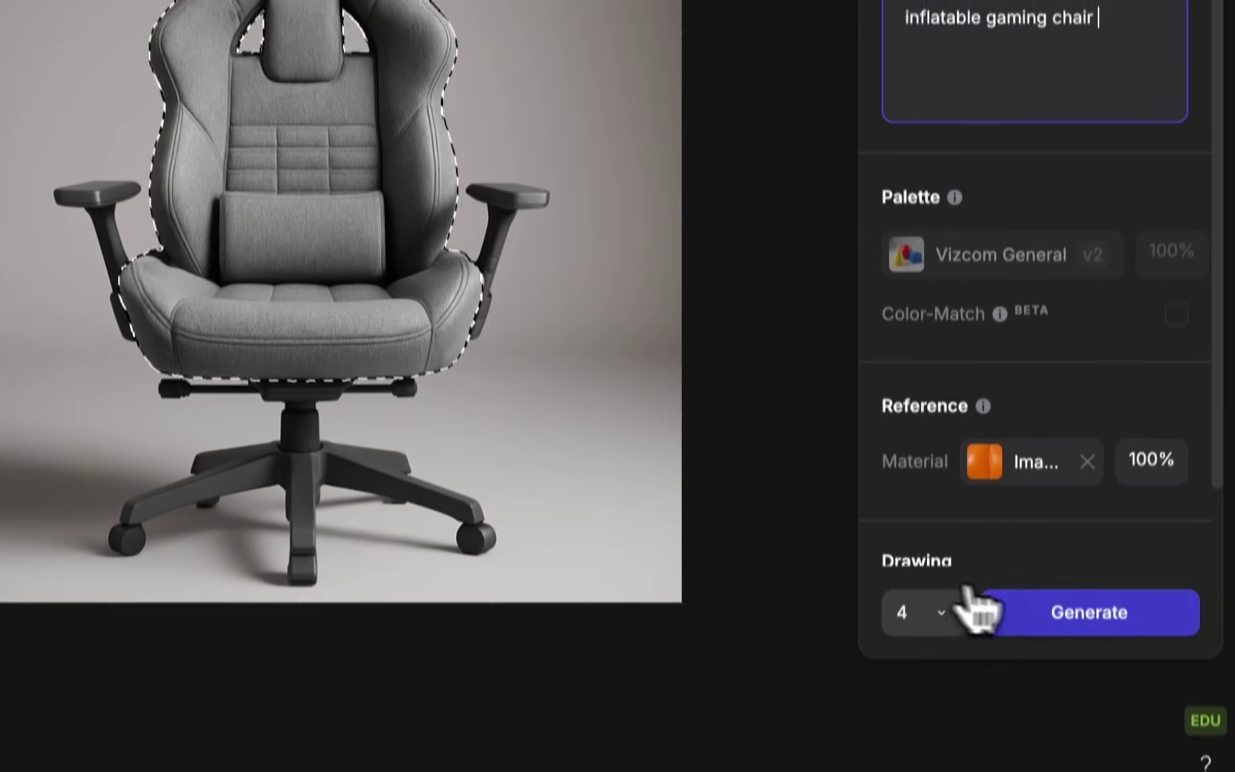
click(1034, 739)
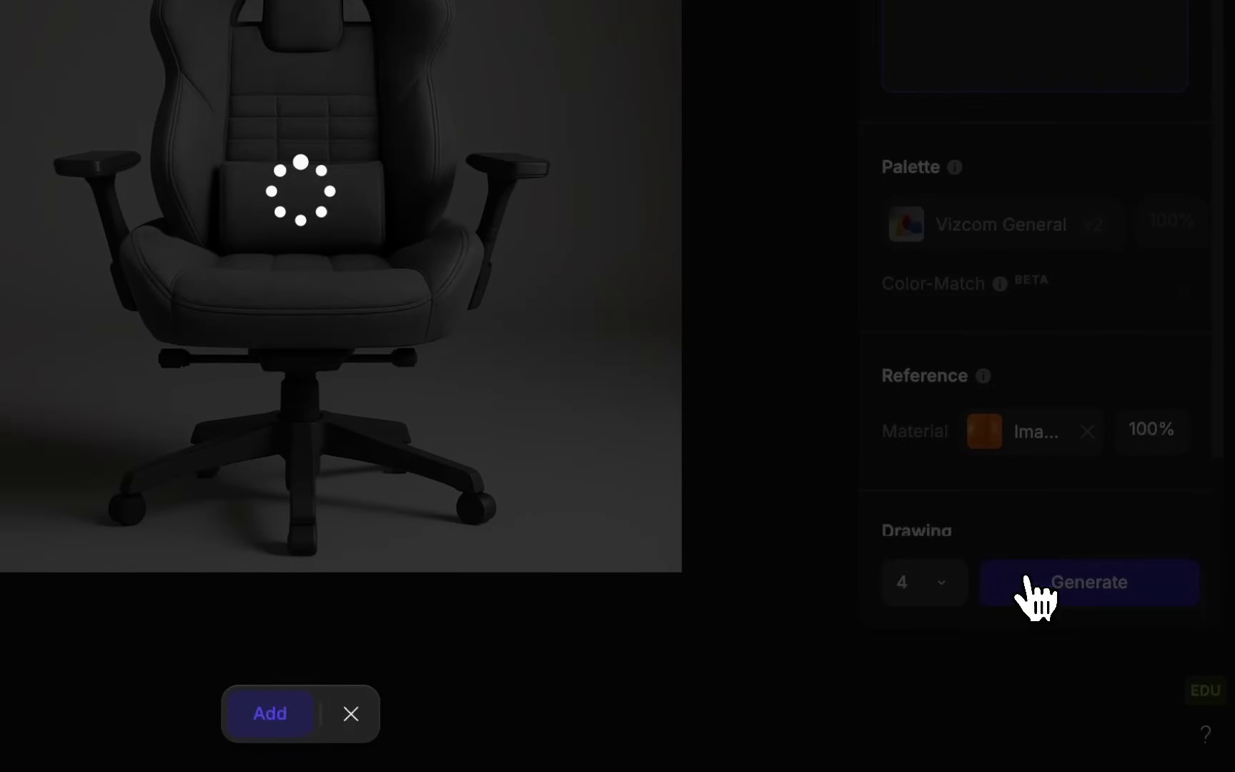
click(998, 458)
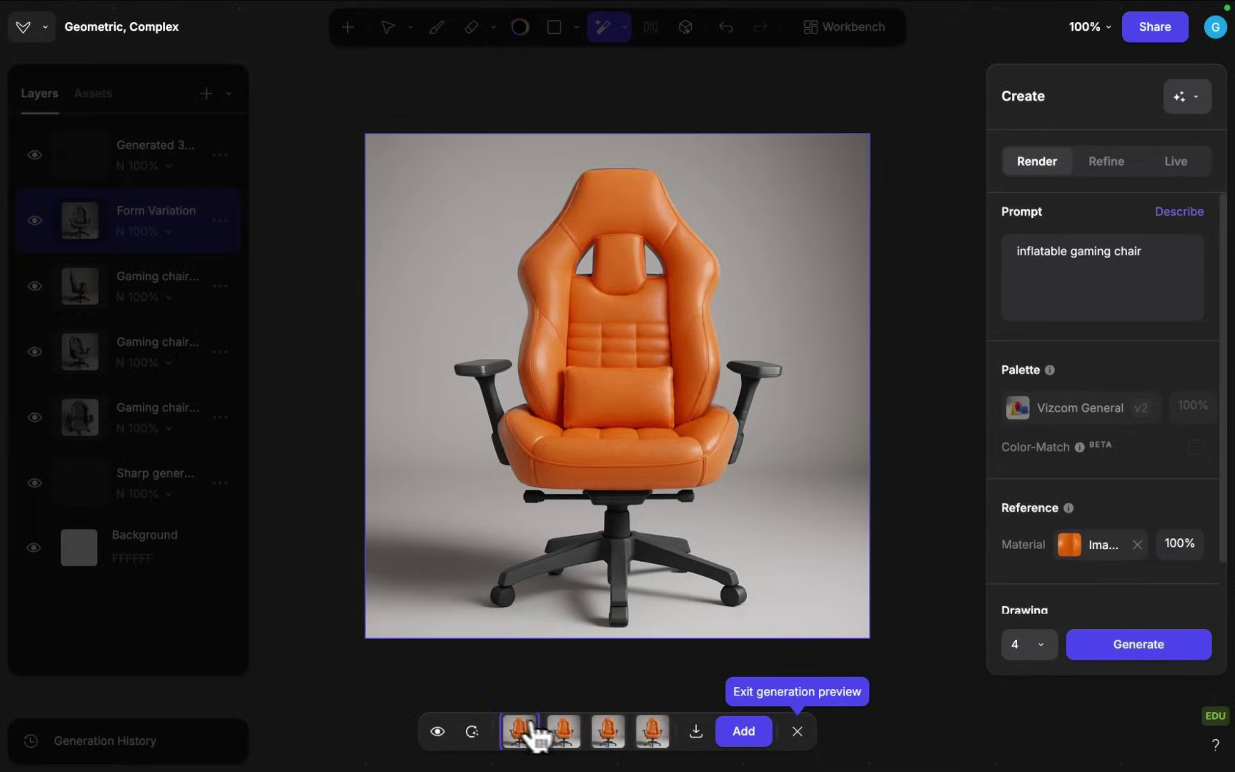
Step: Compare the orange chair results, add the third one as a layer and clear the selection
click(572, 729)
click(612, 736)
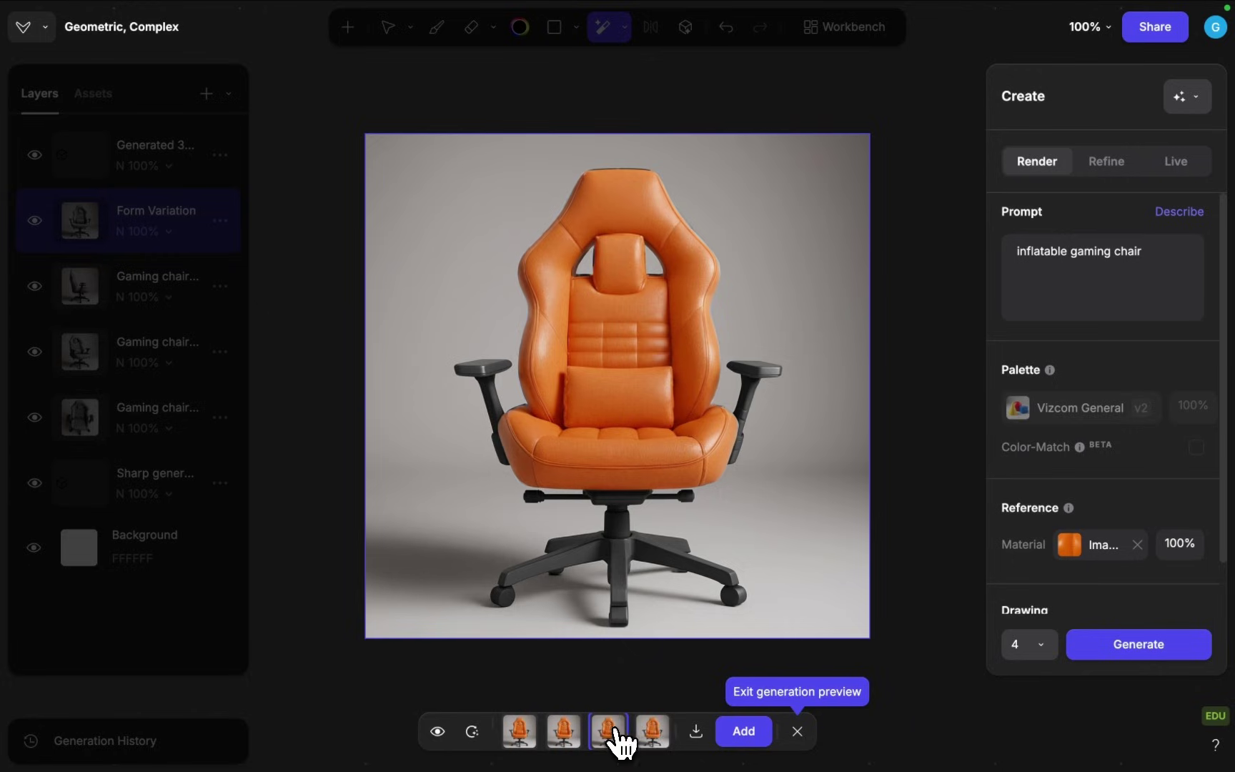
click(650, 730)
click(615, 729)
click(743, 731)
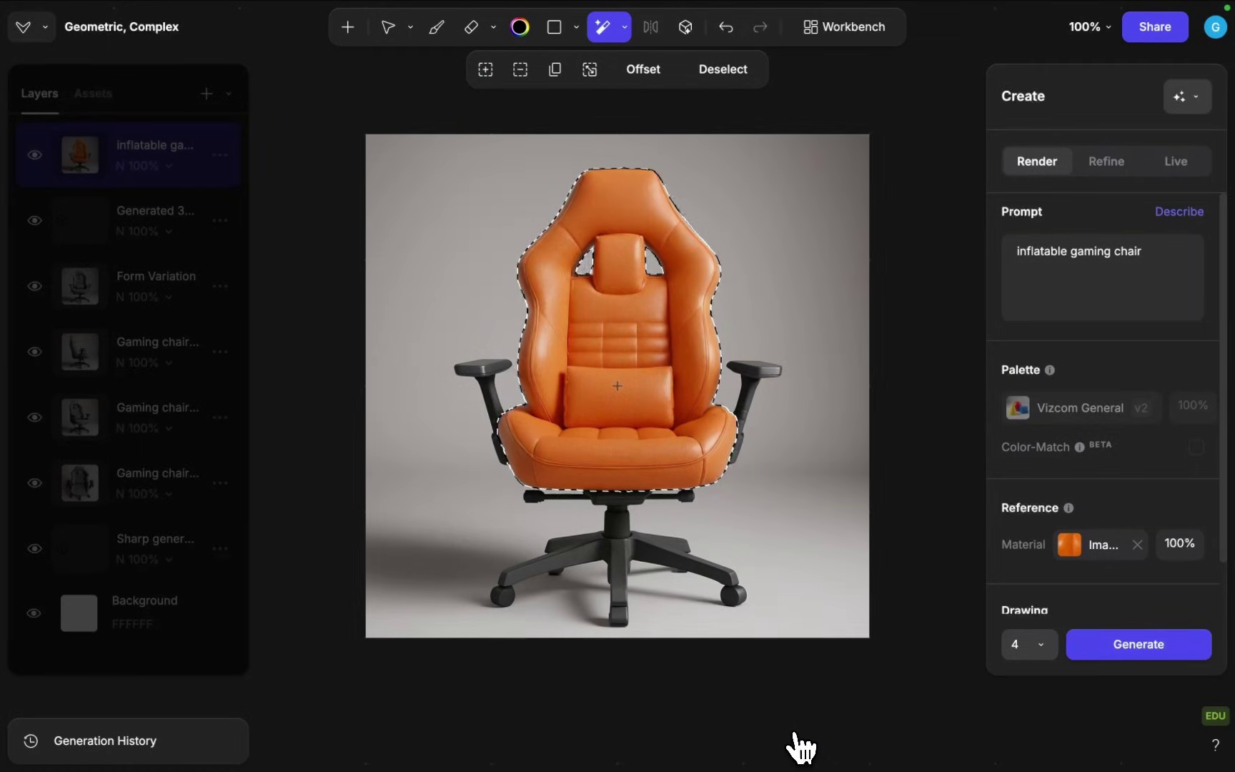
click(725, 69)
Step: Hide the orange inflatable chair layer and rotate the chair model in the Generated 3D layer
click(437, 29)
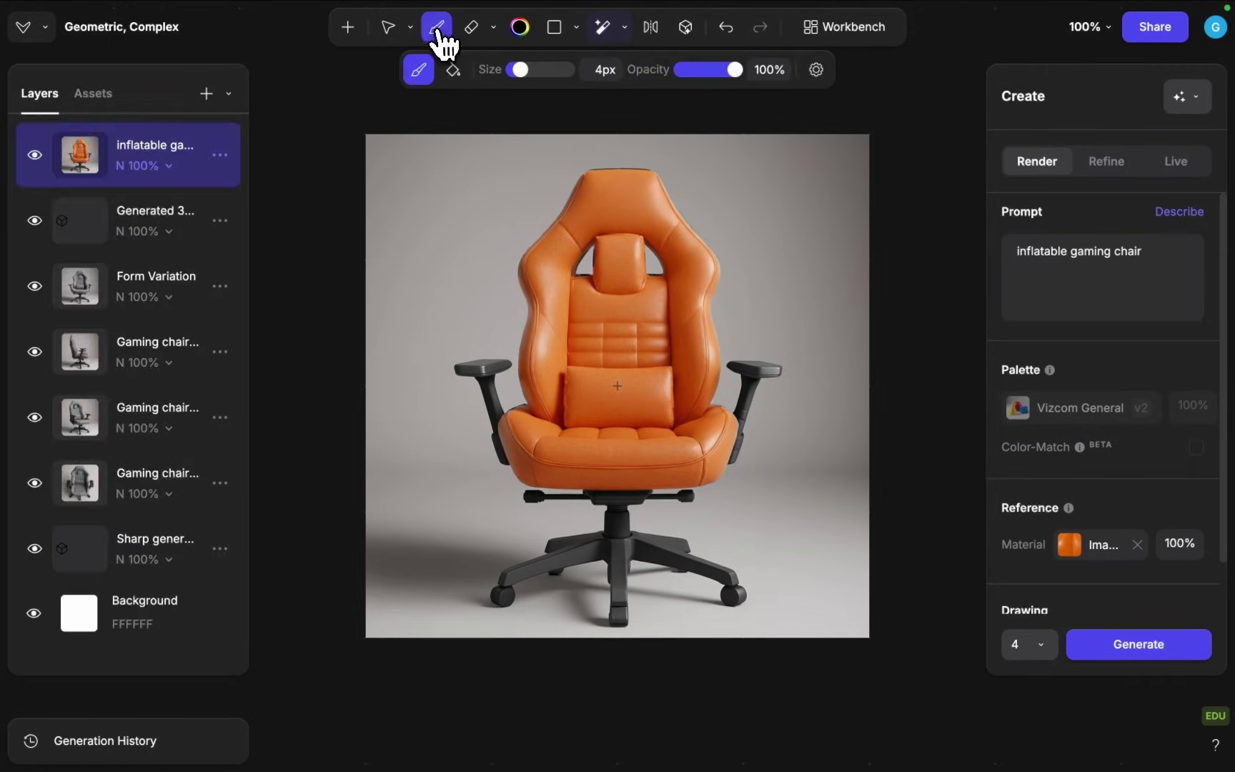
click(35, 155)
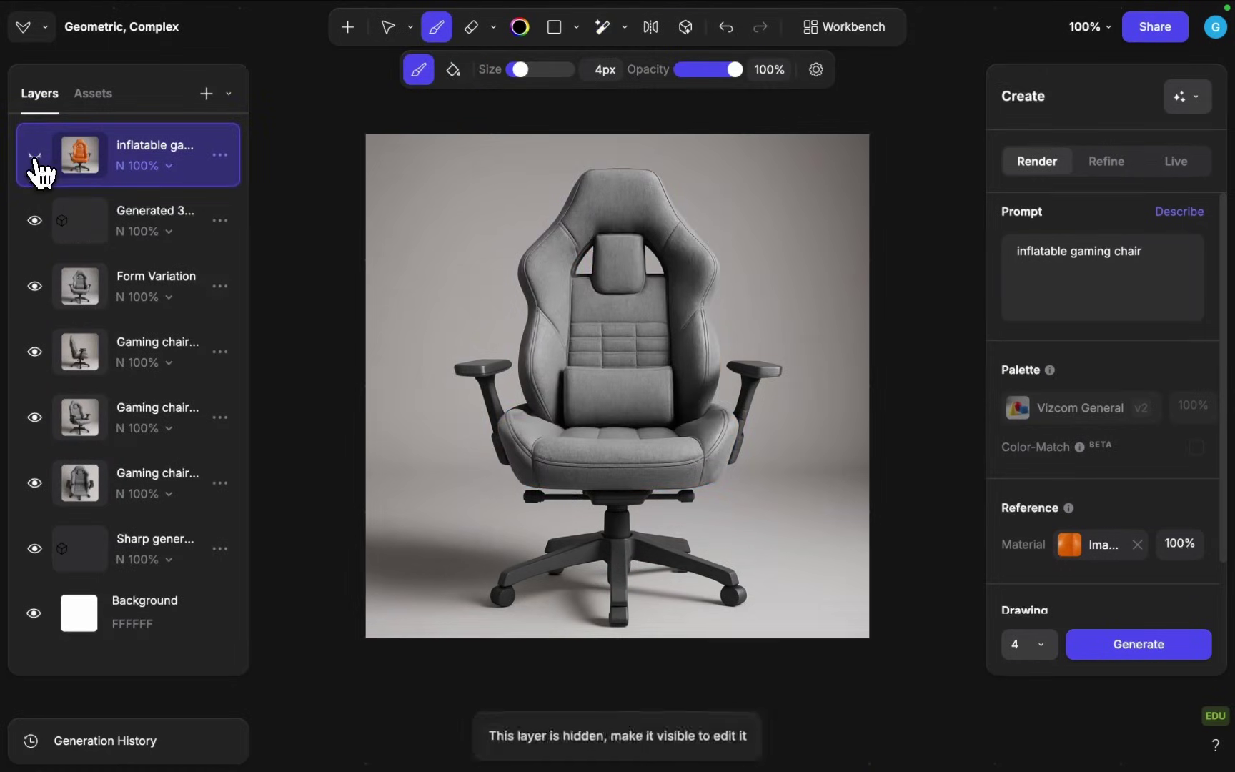
click(70, 230)
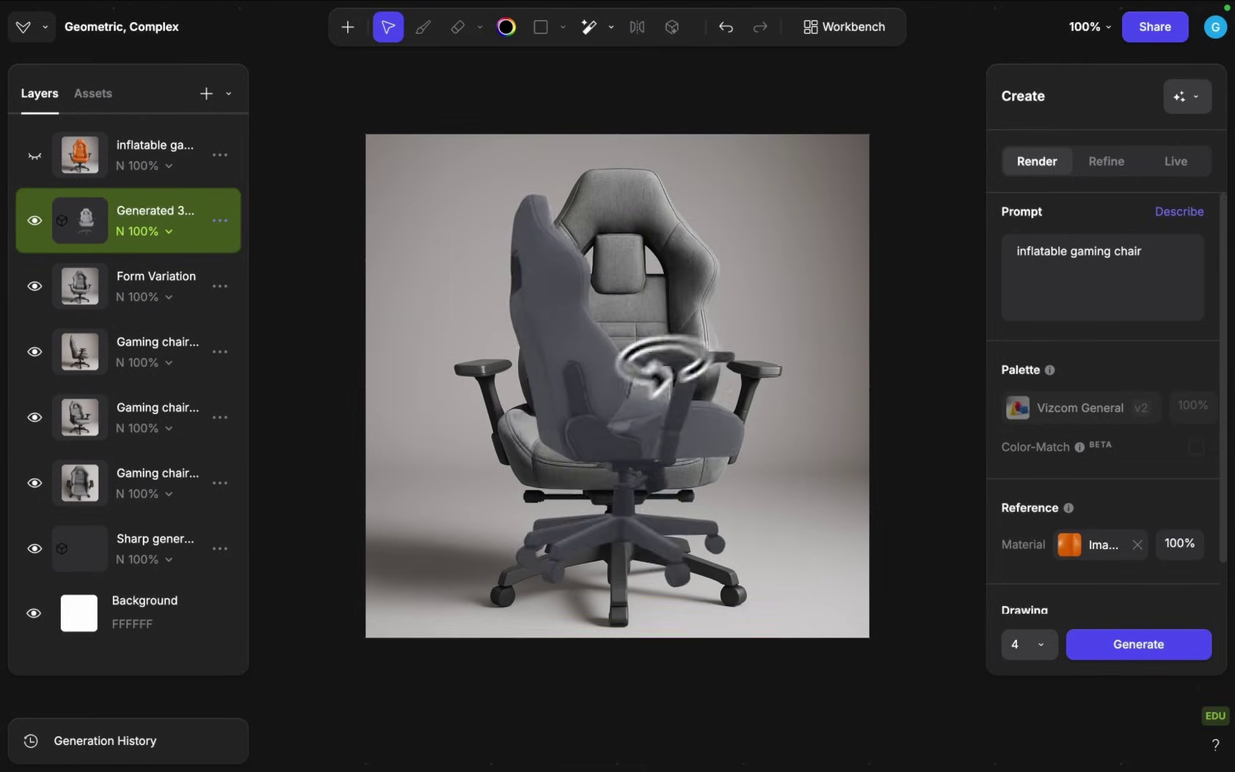
drag(632, 328, 368, 263)
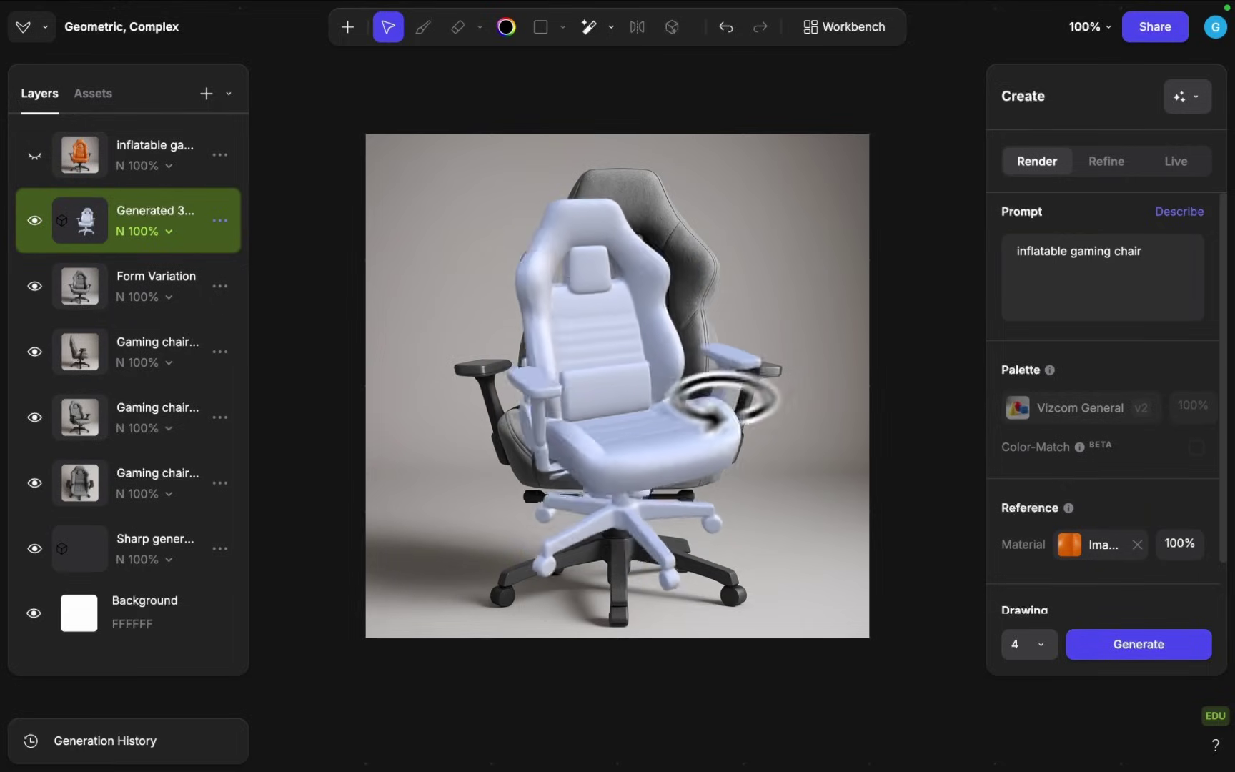
click(566, 71)
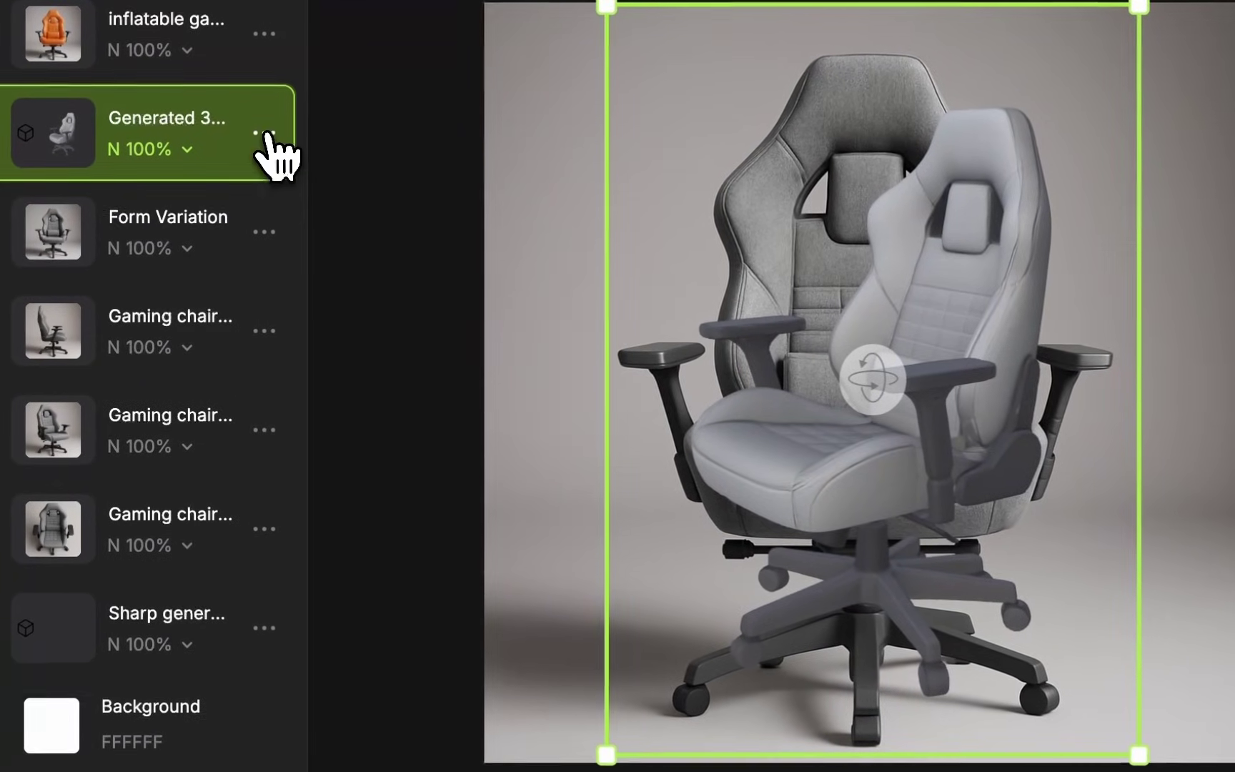
Step: Examine the export file types of the Generated 3D layer and the 3D generation options for the Form Variation layer
click(265, 133)
mouse_move(463, 456)
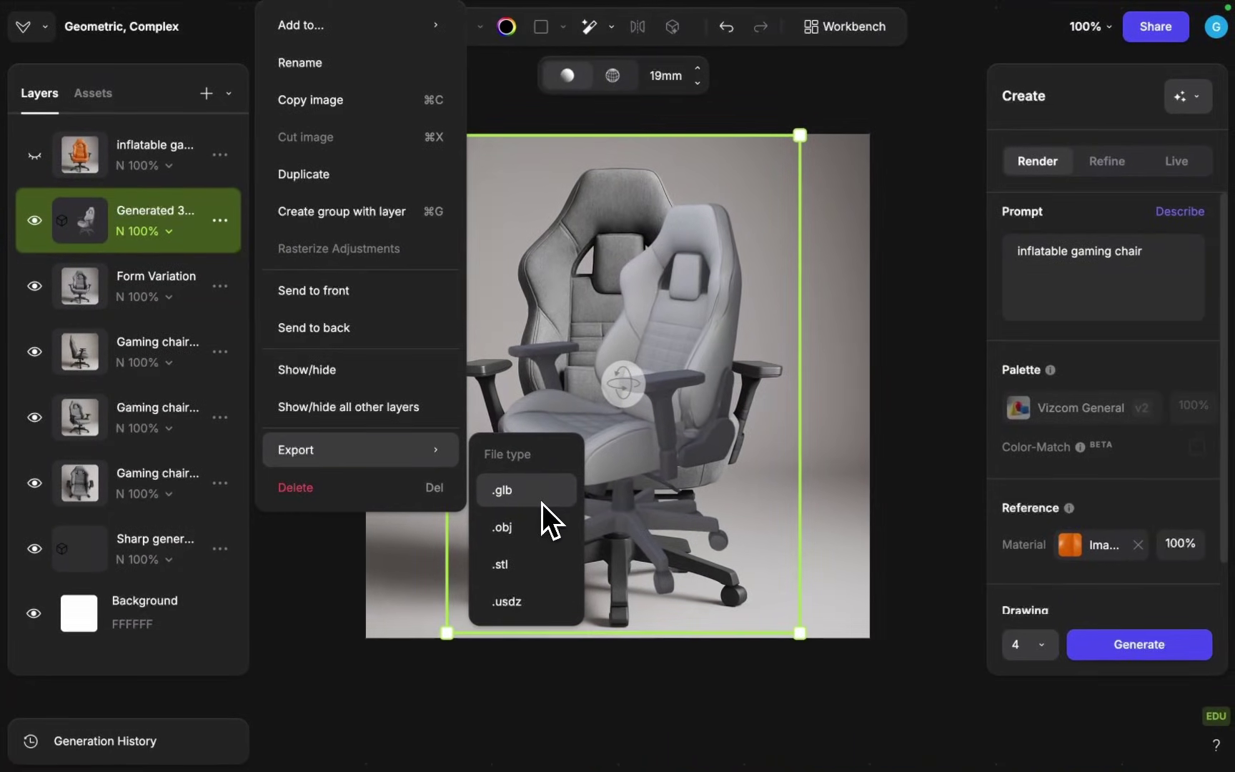
right_click(95, 294)
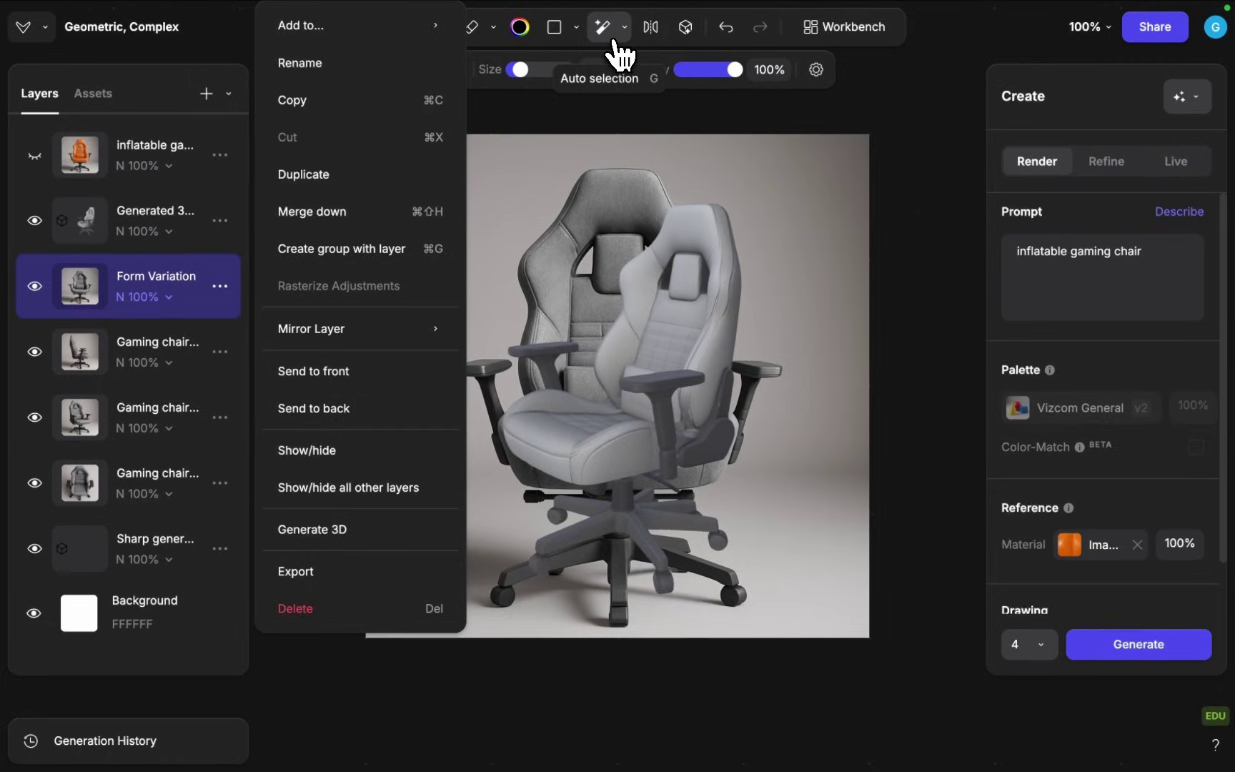
click(683, 32)
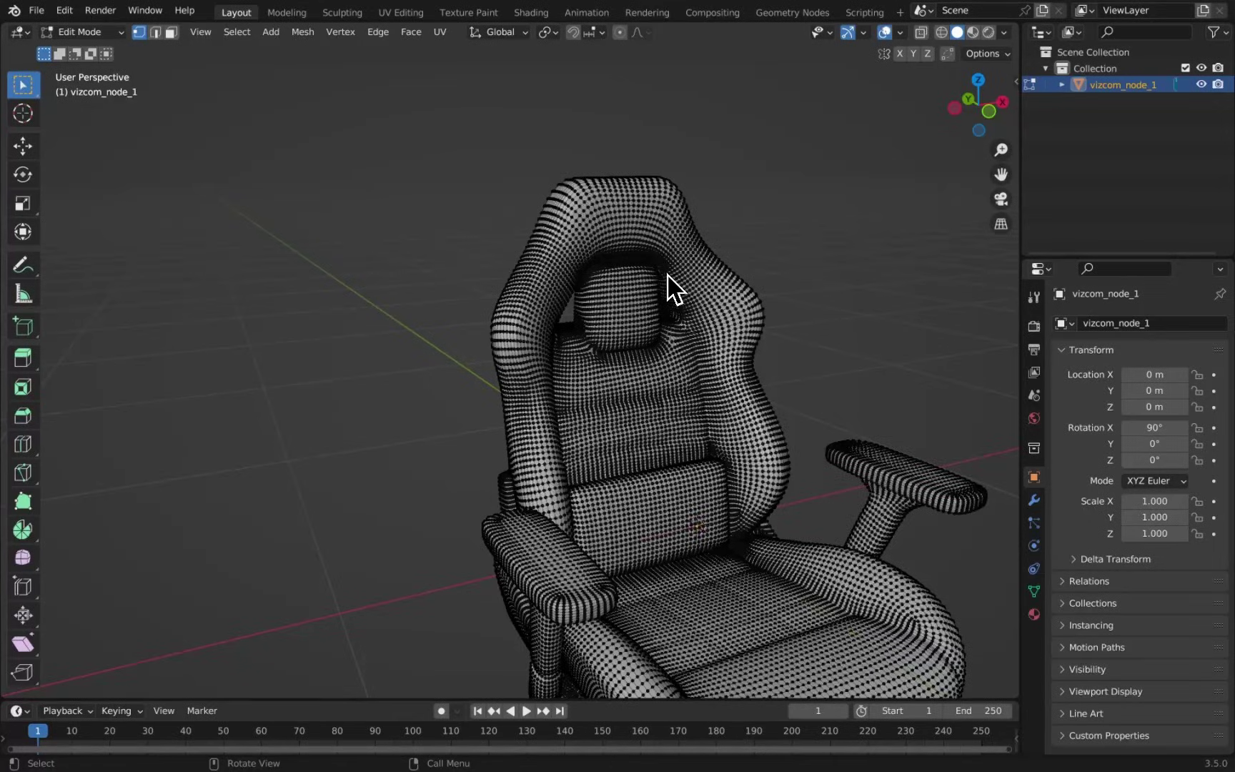
Step: Switch to Blender and inspect the chair model's quad mesh around the backrest and headrest from different angles
scroll(667, 279, up, 3)
scroll(667, 276, up, 8)
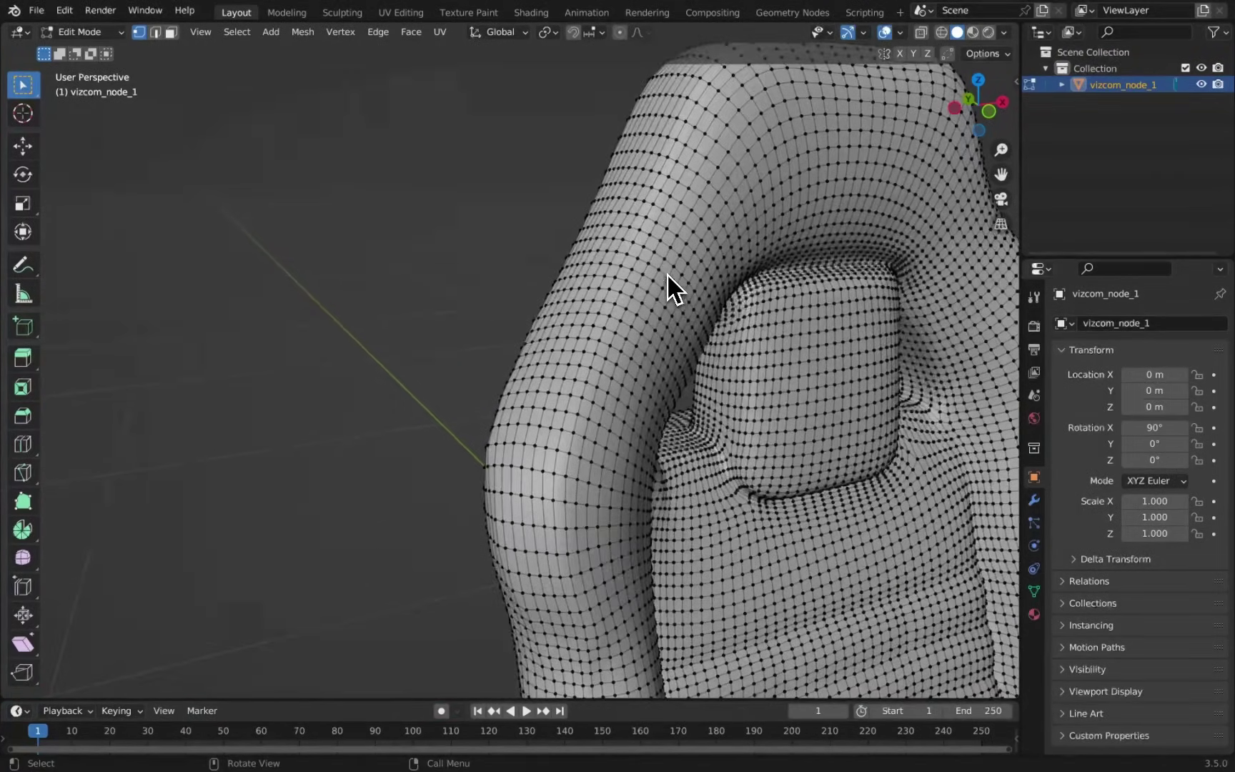
scroll(667, 273, down, 4)
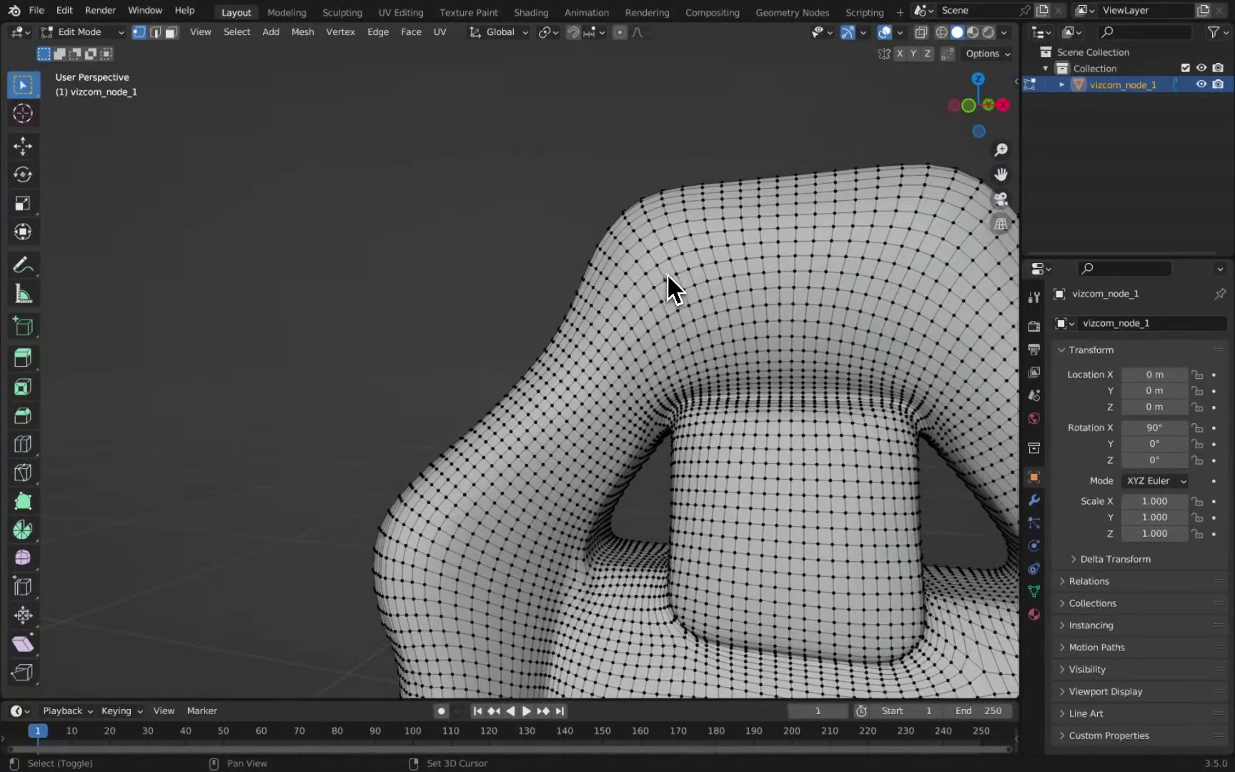
scroll(667, 273, right, 6)
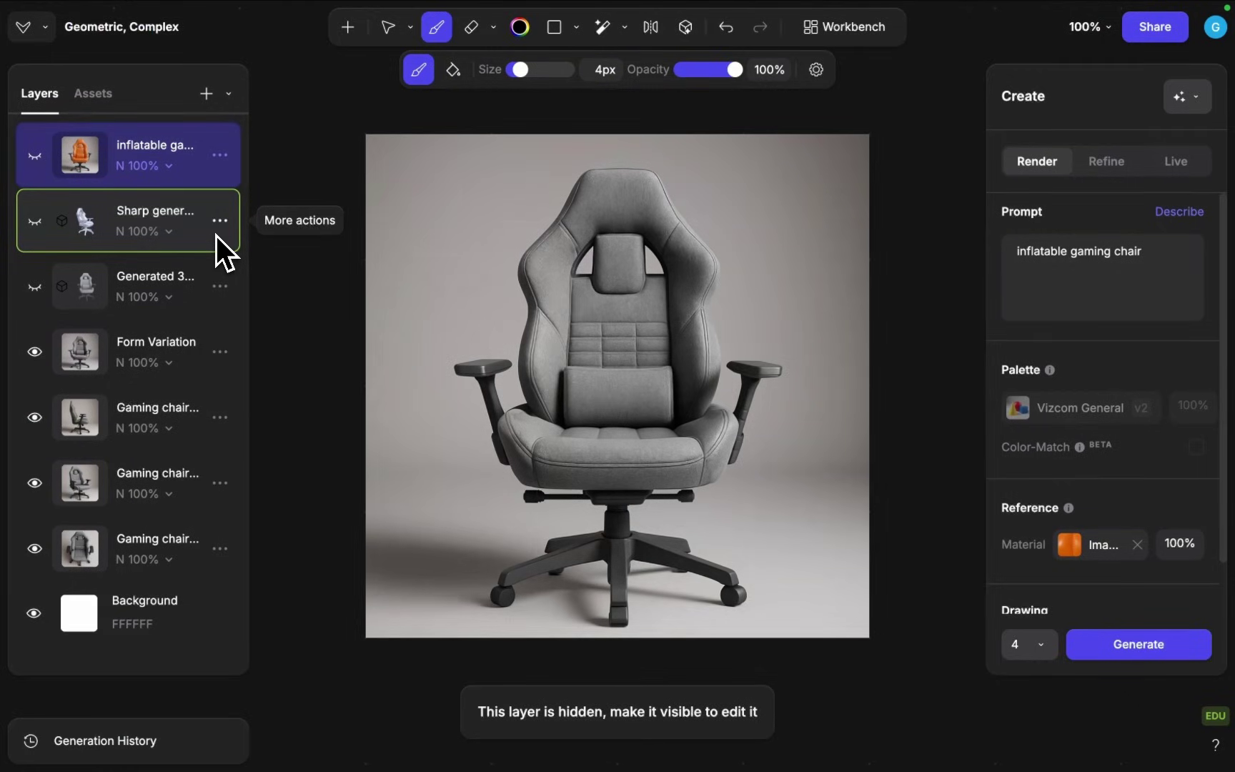
Step: Copy the Form Variation layer's chair image and return to the workbench
click(35, 351)
click(36, 352)
right_click(81, 354)
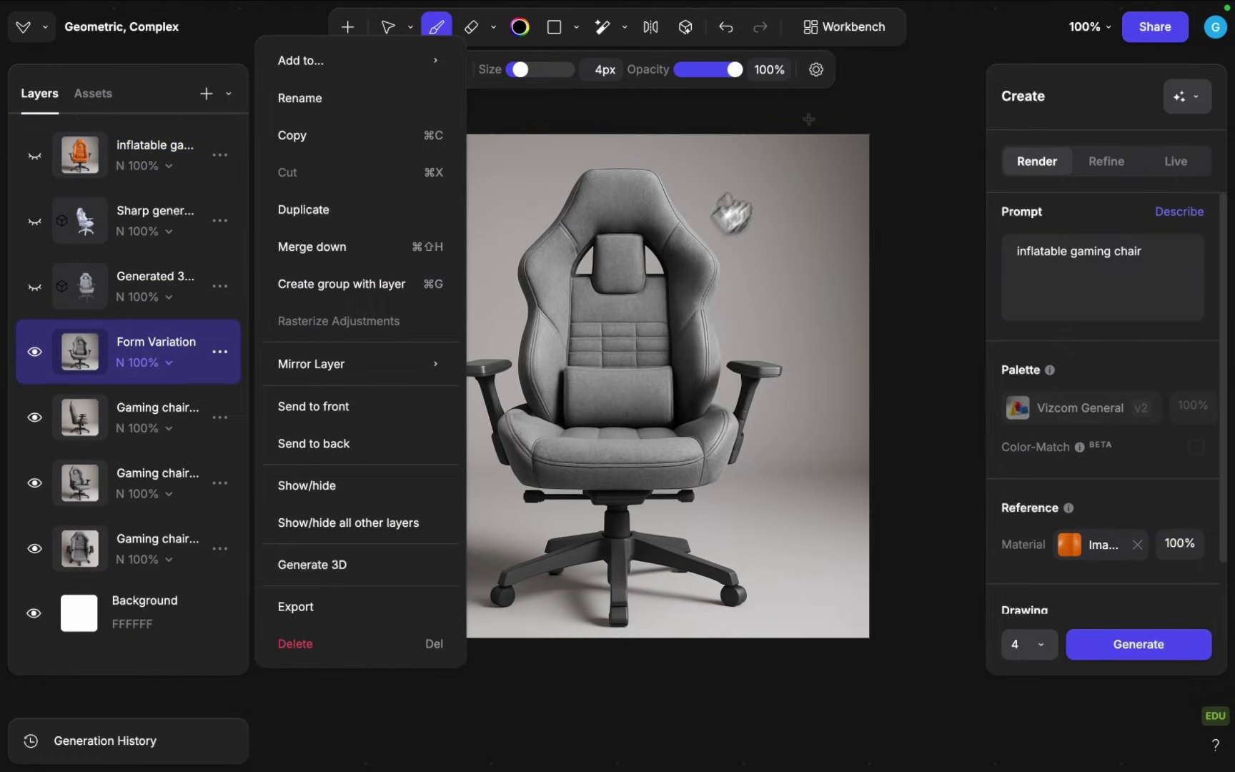
click(854, 33)
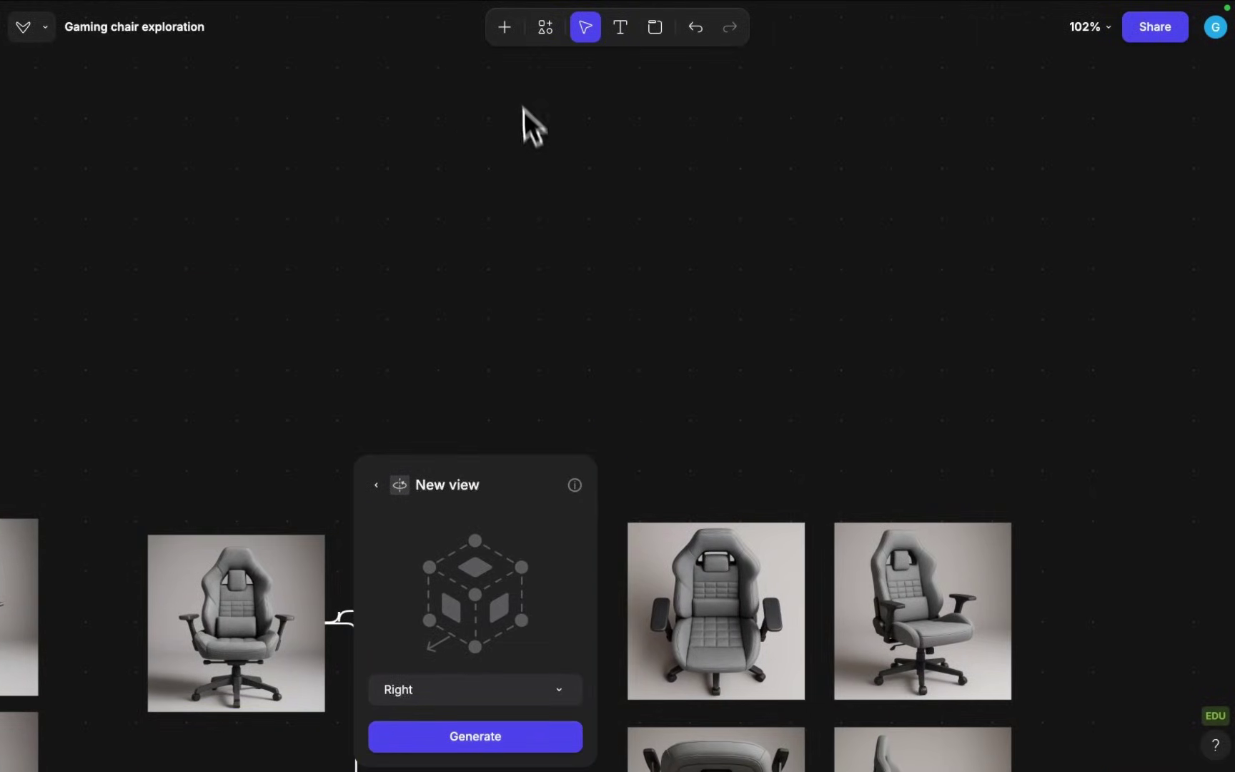
Step: Create a new landscape 1920 × 1080 sketch and paste the copied chair image into it
click(504, 28)
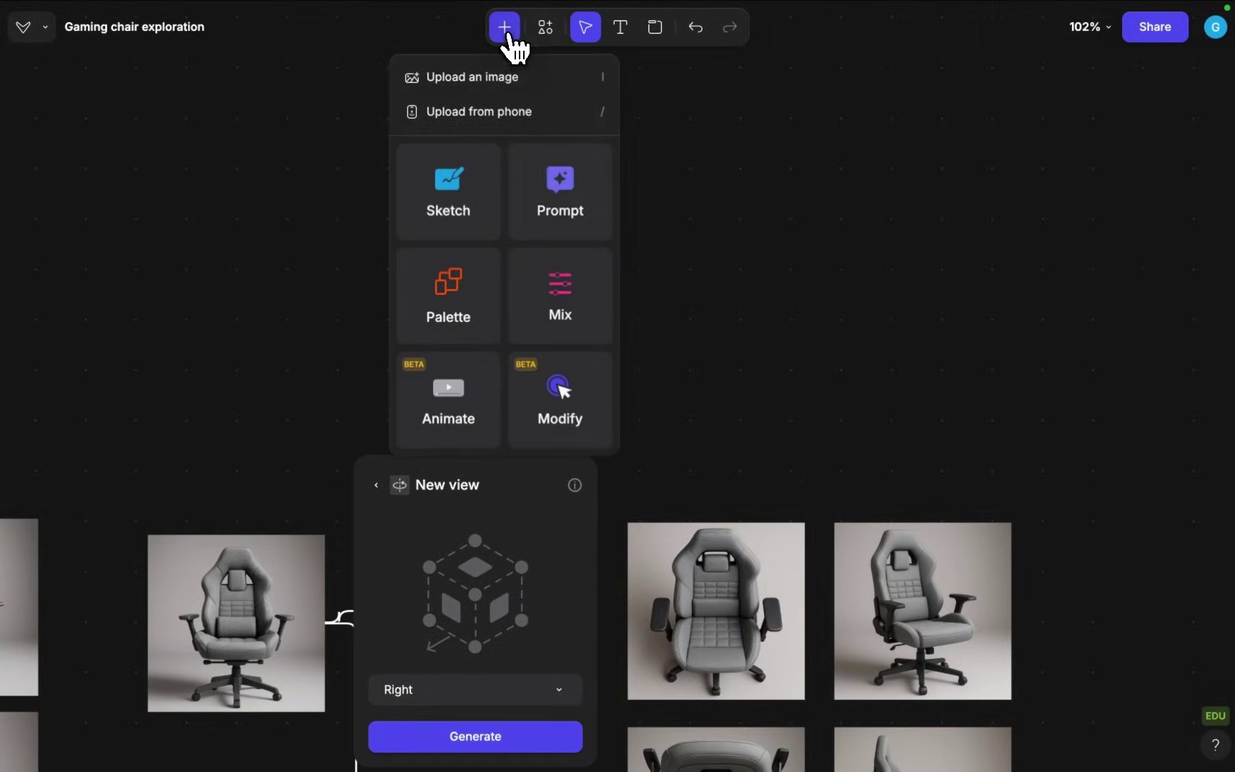
click(488, 175)
click(631, 371)
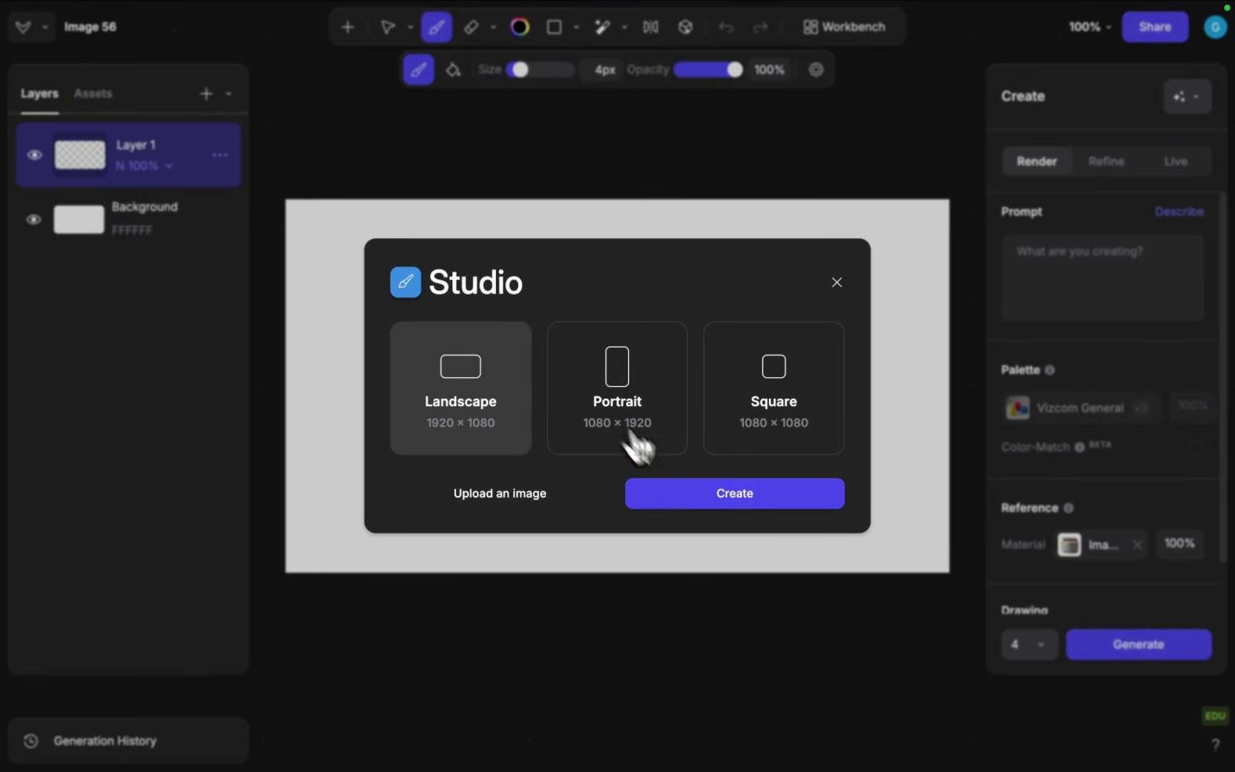
click(679, 494)
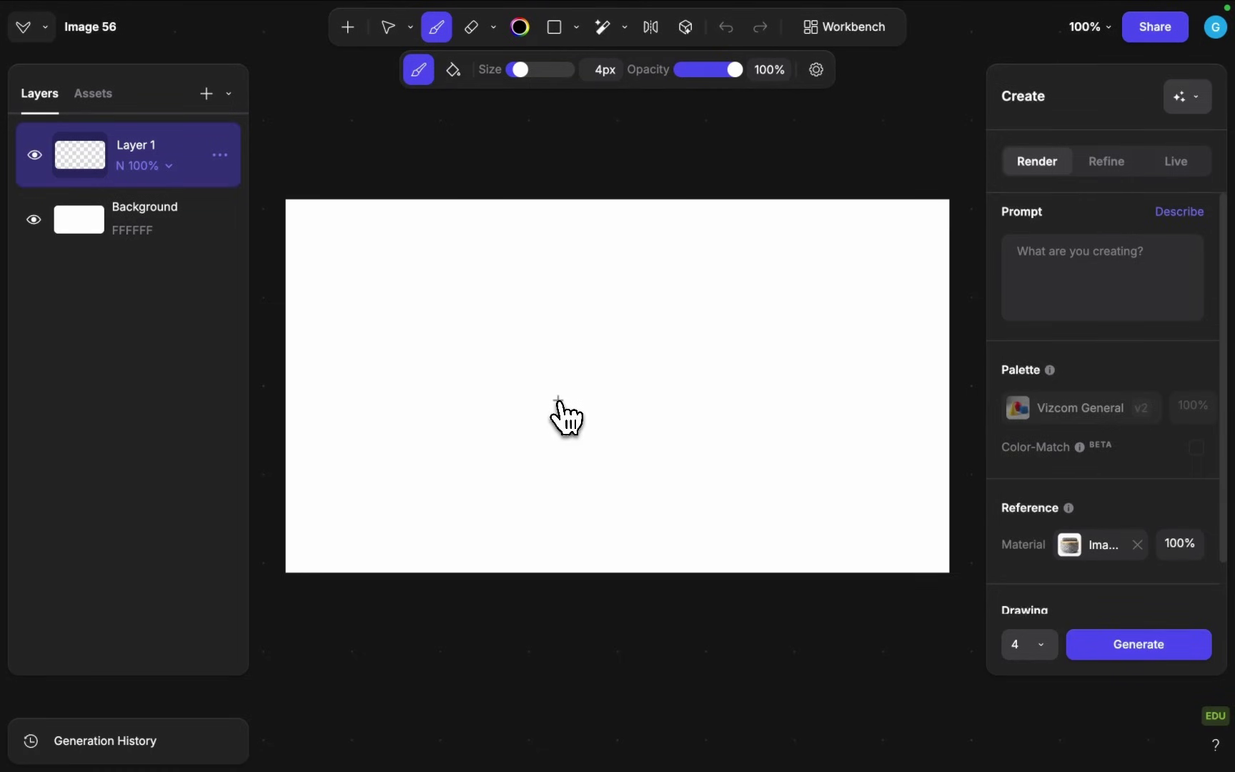
key(super+v)
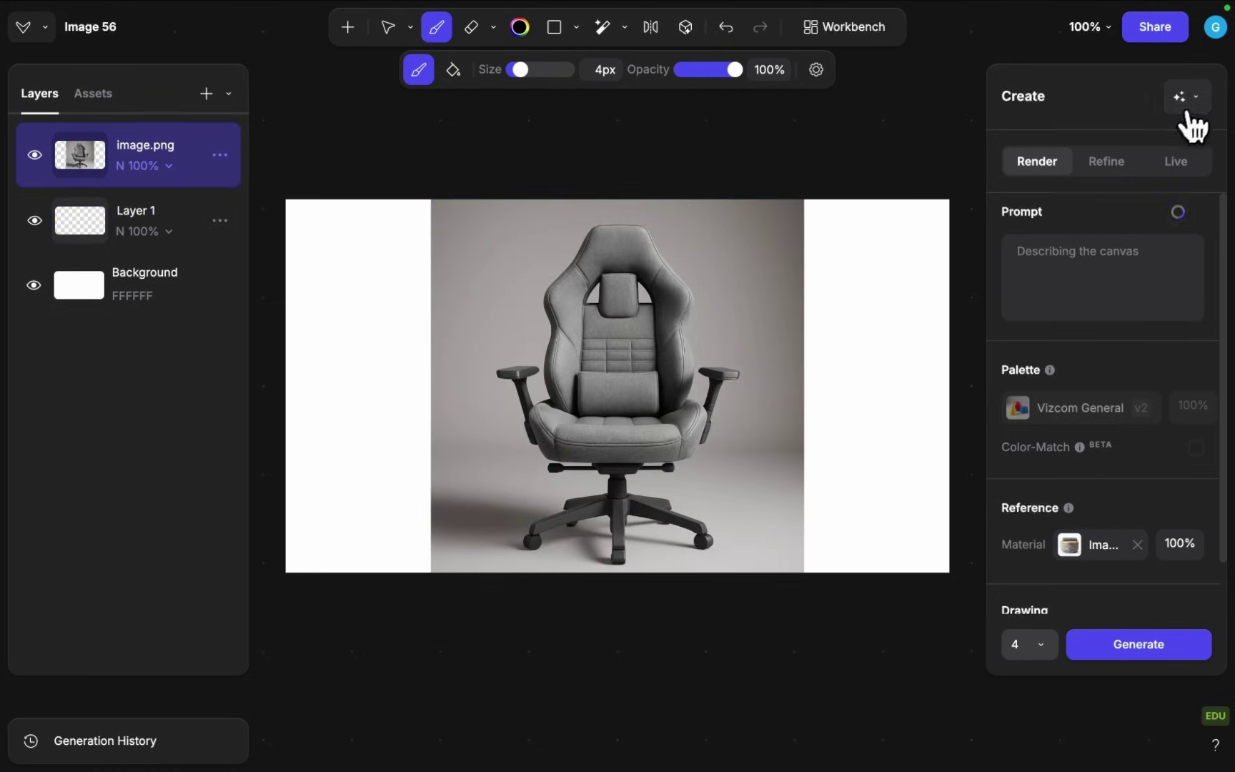
Step: Remove the background from the pasted chair image
click(1189, 104)
click(1150, 173)
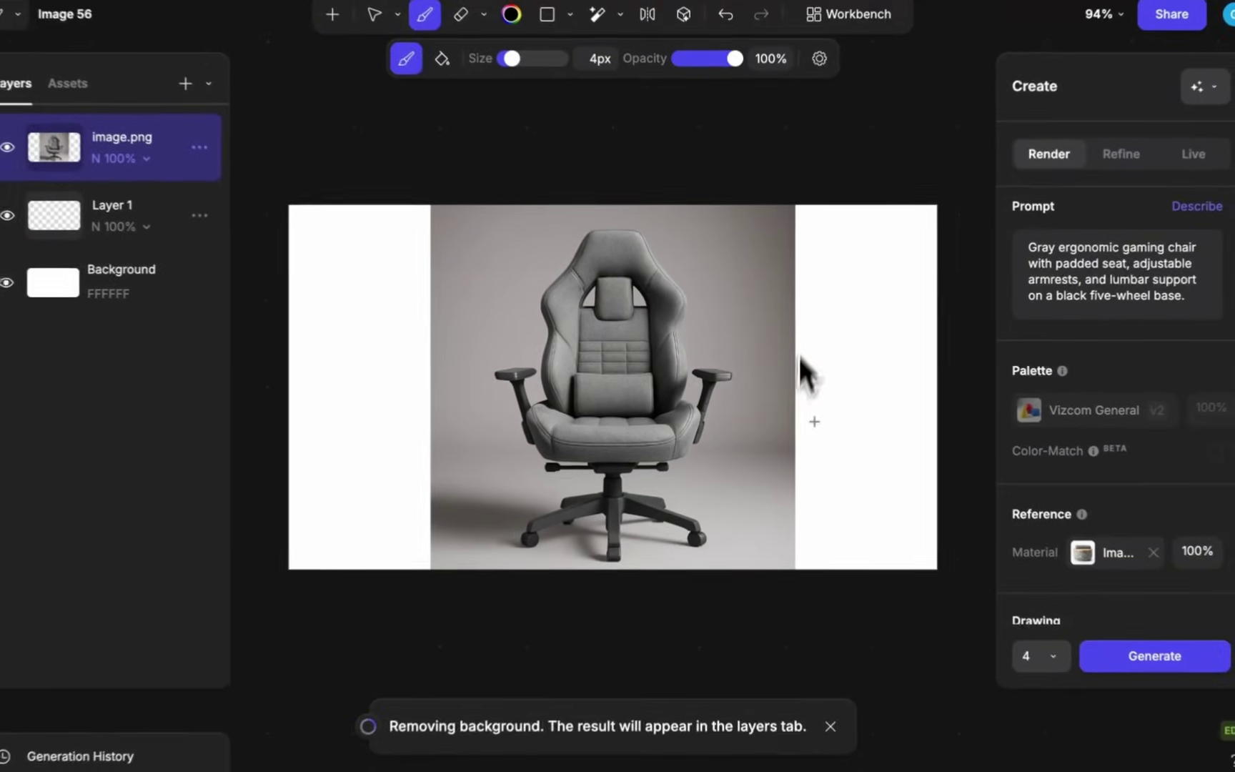
scroll(840, 448, up, 1)
scroll(840, 448, left, 1)
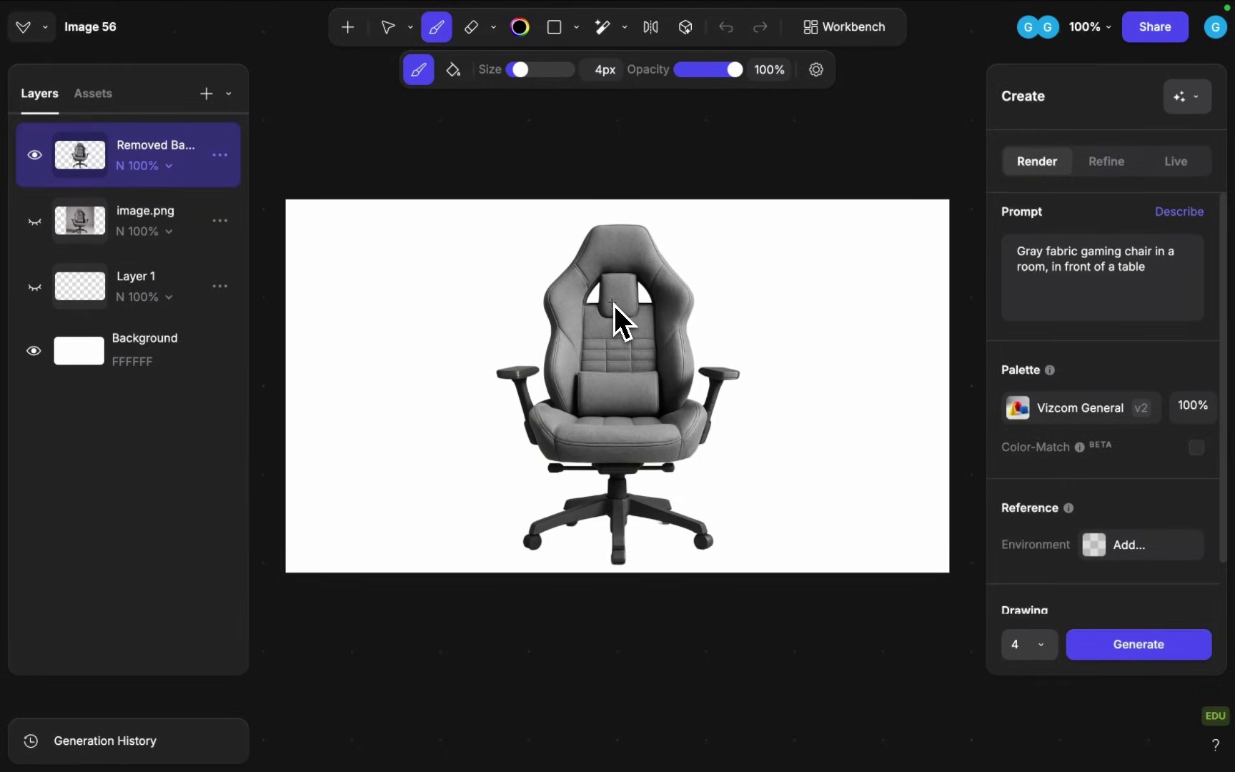
Step: Paste the beige game controller logo over the chair and scale it down to about half its size
scroll(614, 305, up, 4)
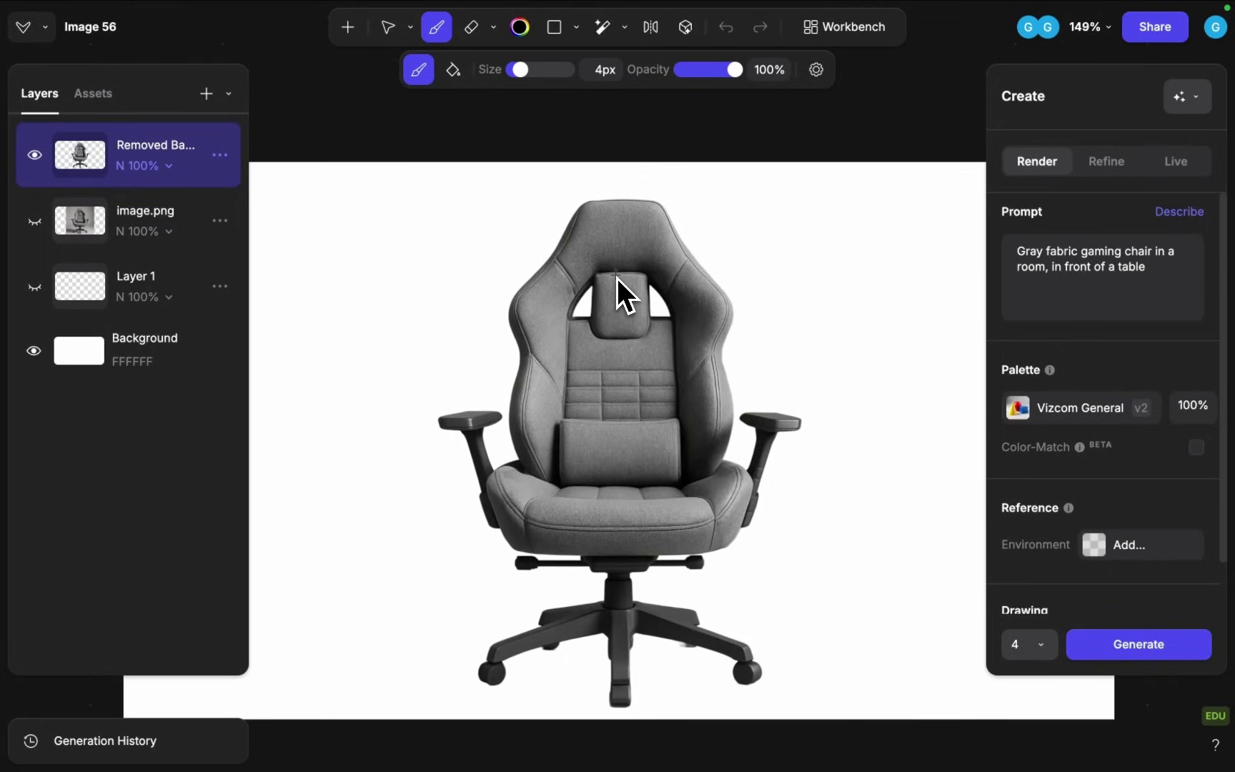
key(ctrl+v)
key(v)
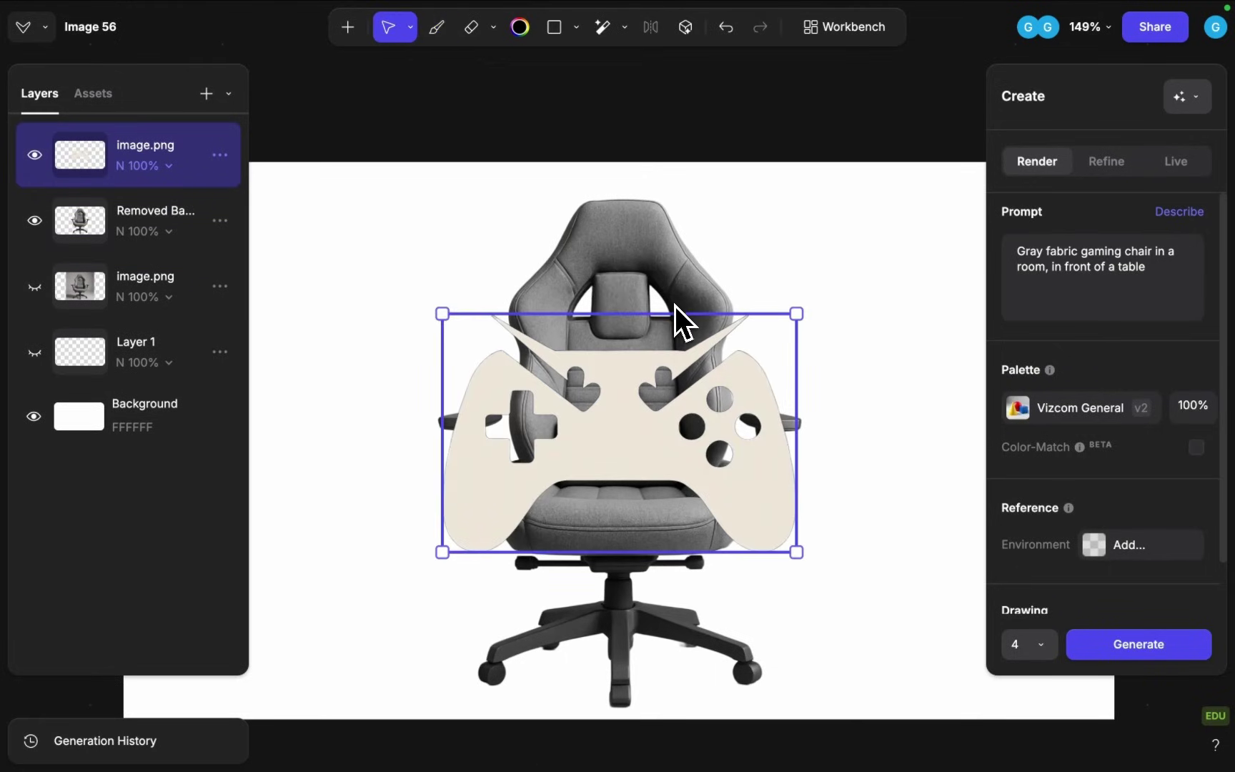
drag(795, 314, 682, 370)
scroll(643, 360, up, 3)
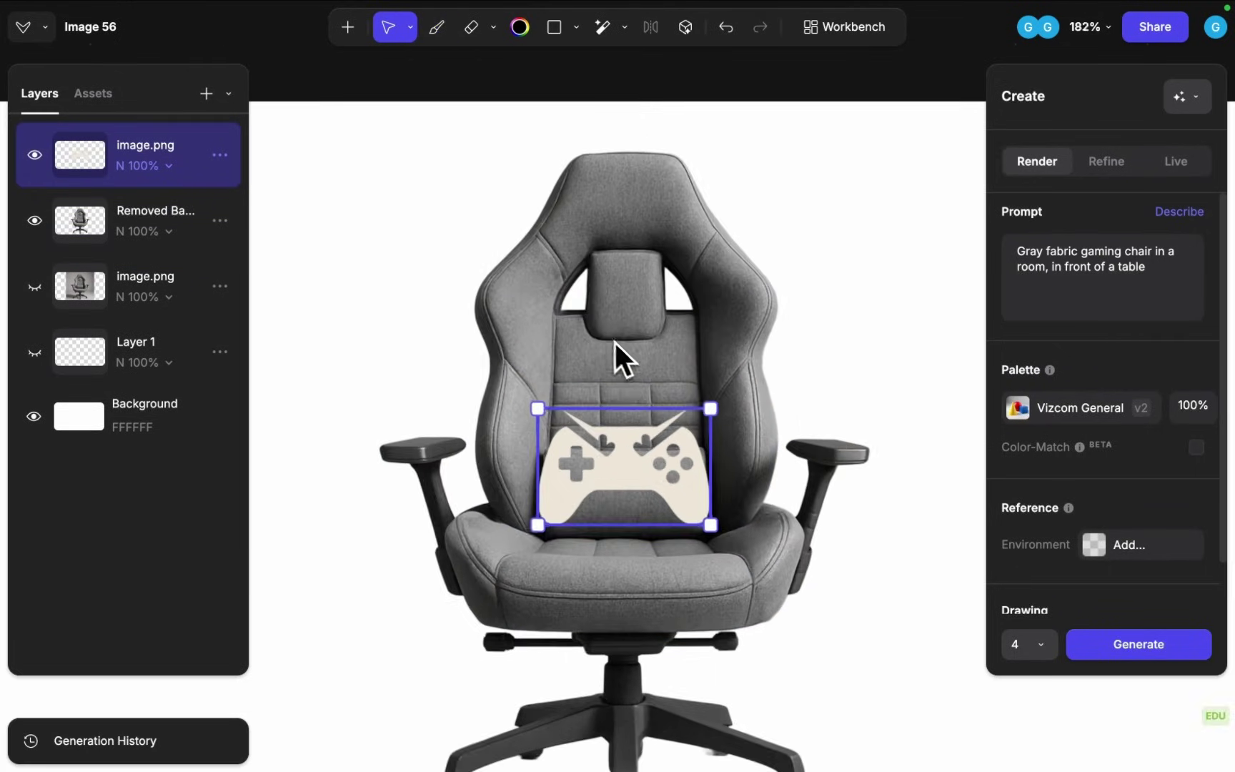
Step: Move the controller logo onto the chair's headrest cushion and shrink it to fit inside the cushion
scroll(620, 370, up, 4)
drag(624, 529, 623, 306)
scroll(623, 306, up, 4)
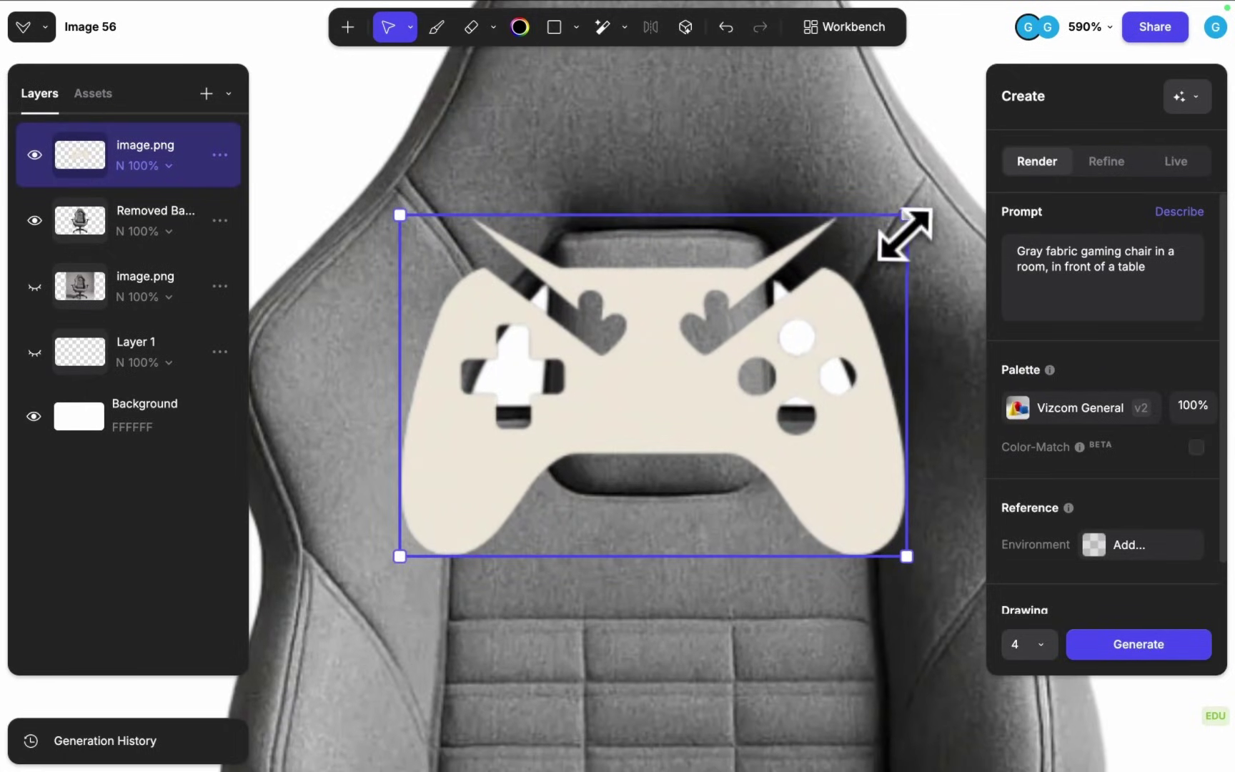
drag(904, 215, 730, 333)
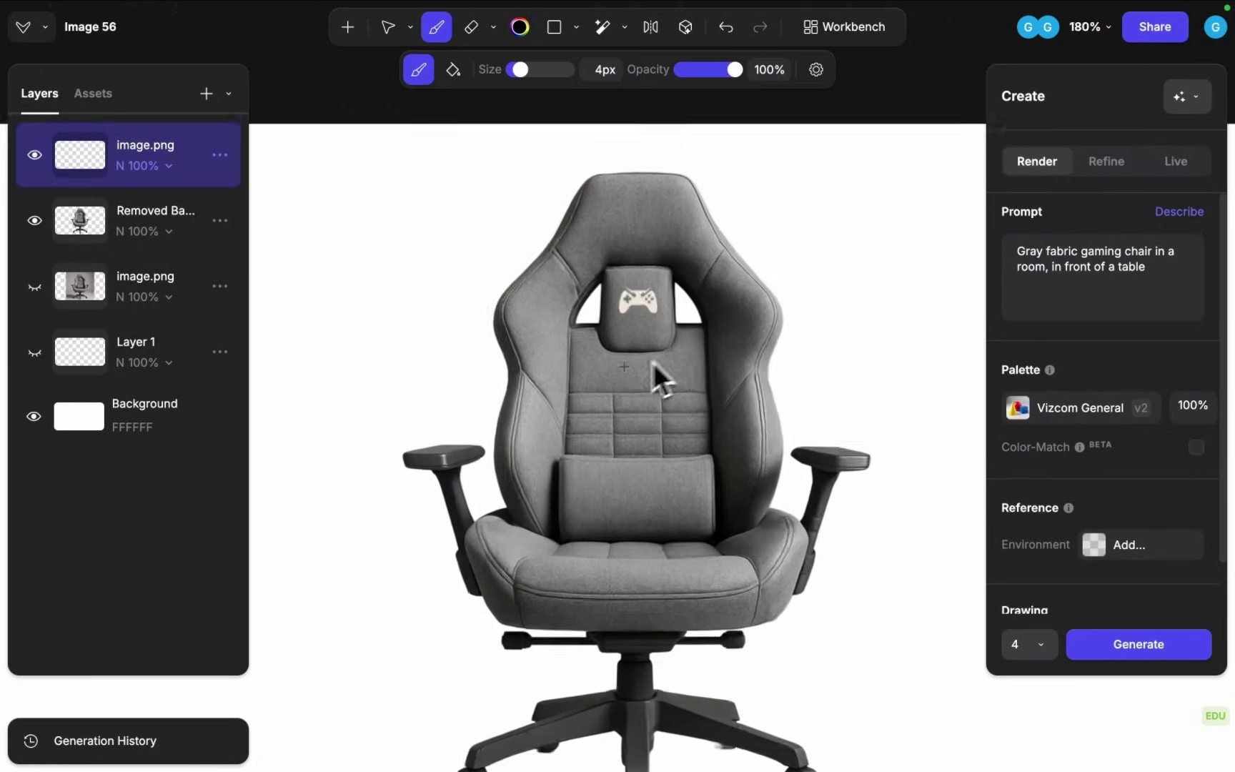
Step: Paste a second controller logo and scale it down to fit centred on the lumbar cushion
scroll(625, 370, up, 2)
scroll(625, 370, down, 1)
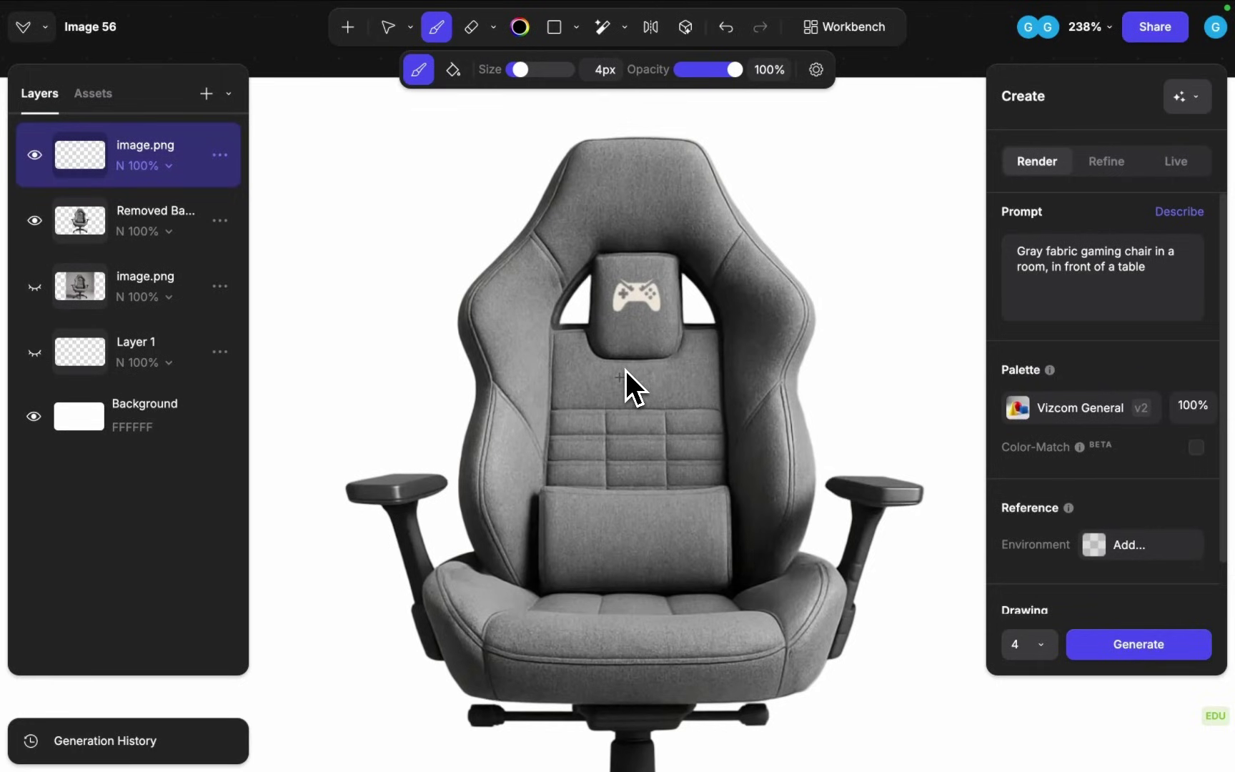
key(ctrl+v)
scroll(634, 556, down, 1)
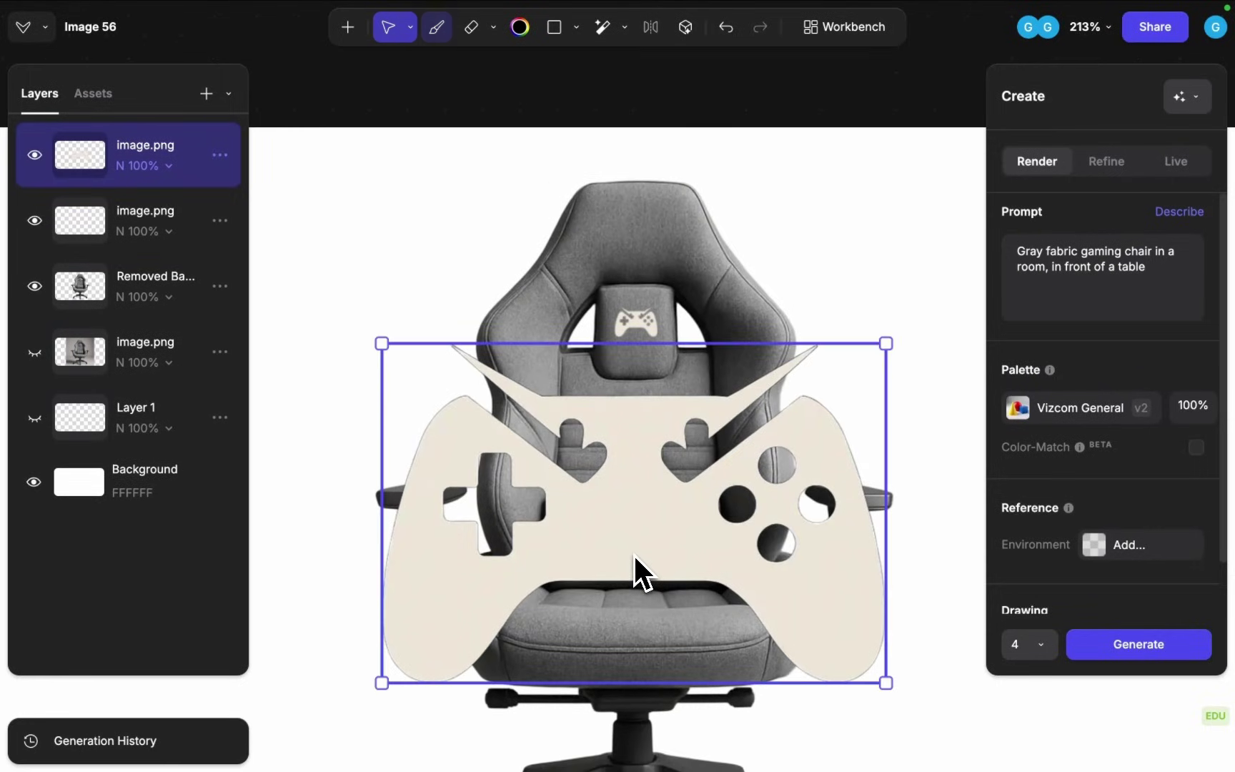
drag(886, 682, 657, 536)
key(b)
scroll(658, 540, up, 1)
scroll(679, 500, up, 2)
scroll(730, 333, right, 2)
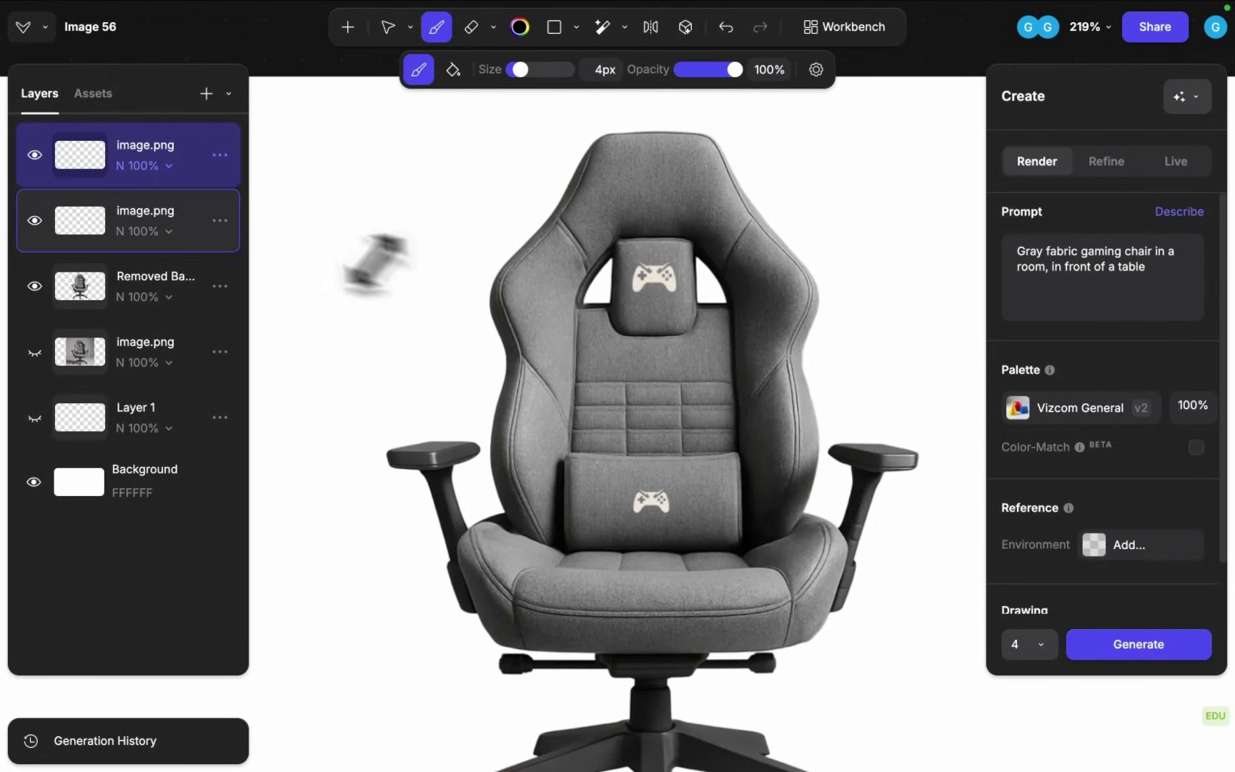
Step: Identify the headrest logo's layer and adjust it to -23% exposure and -100% saturation
click(35, 155)
click(34, 155)
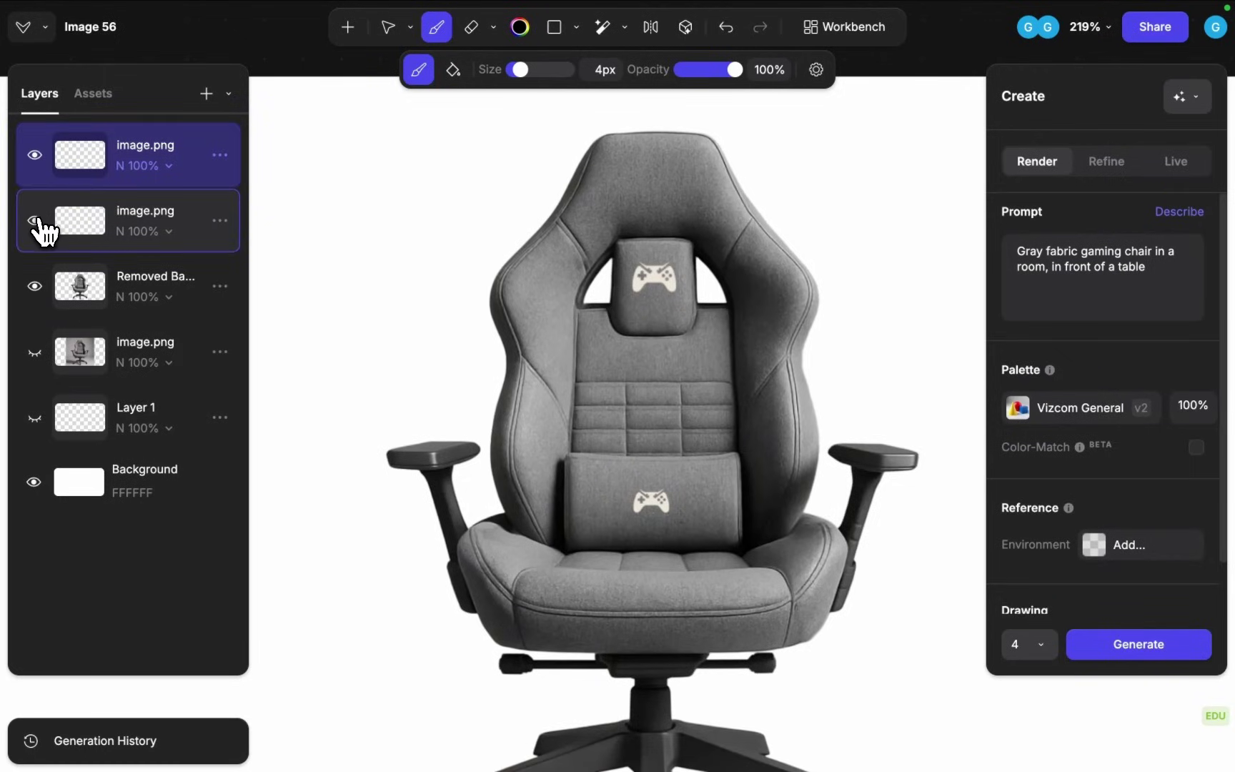
click(158, 230)
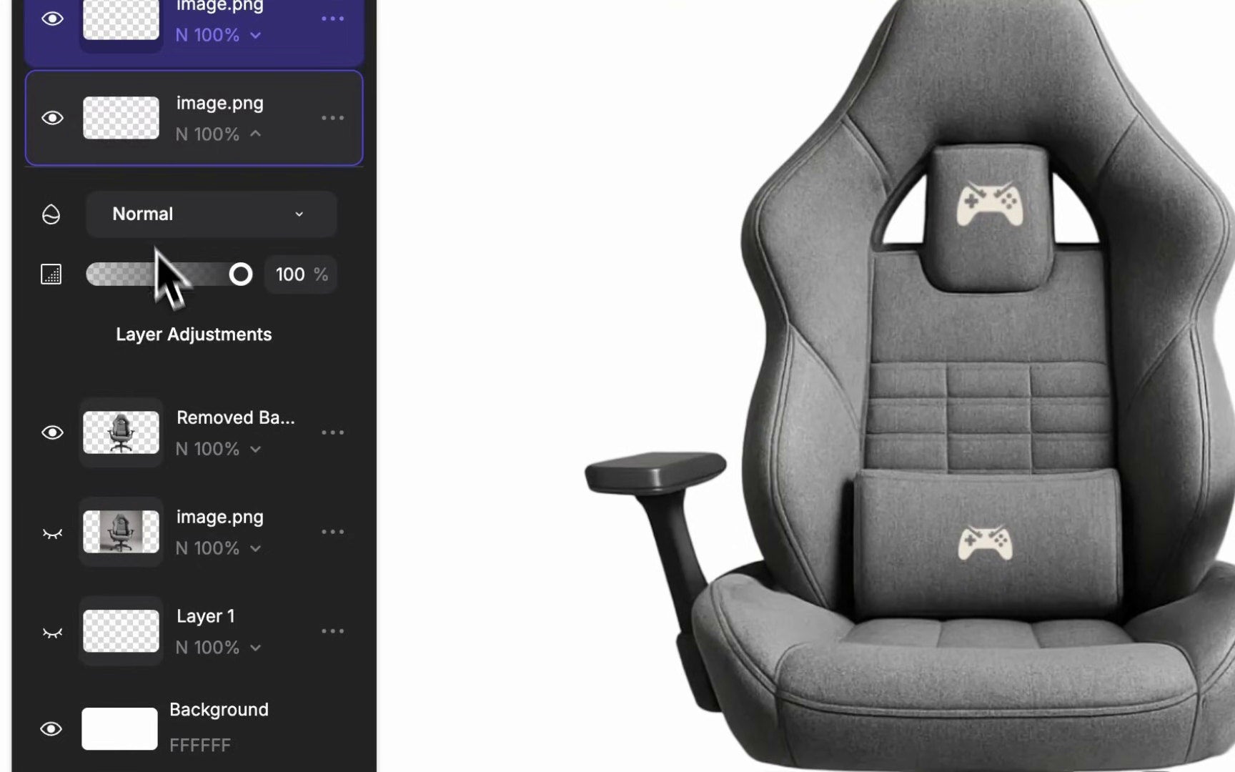
click(215, 338)
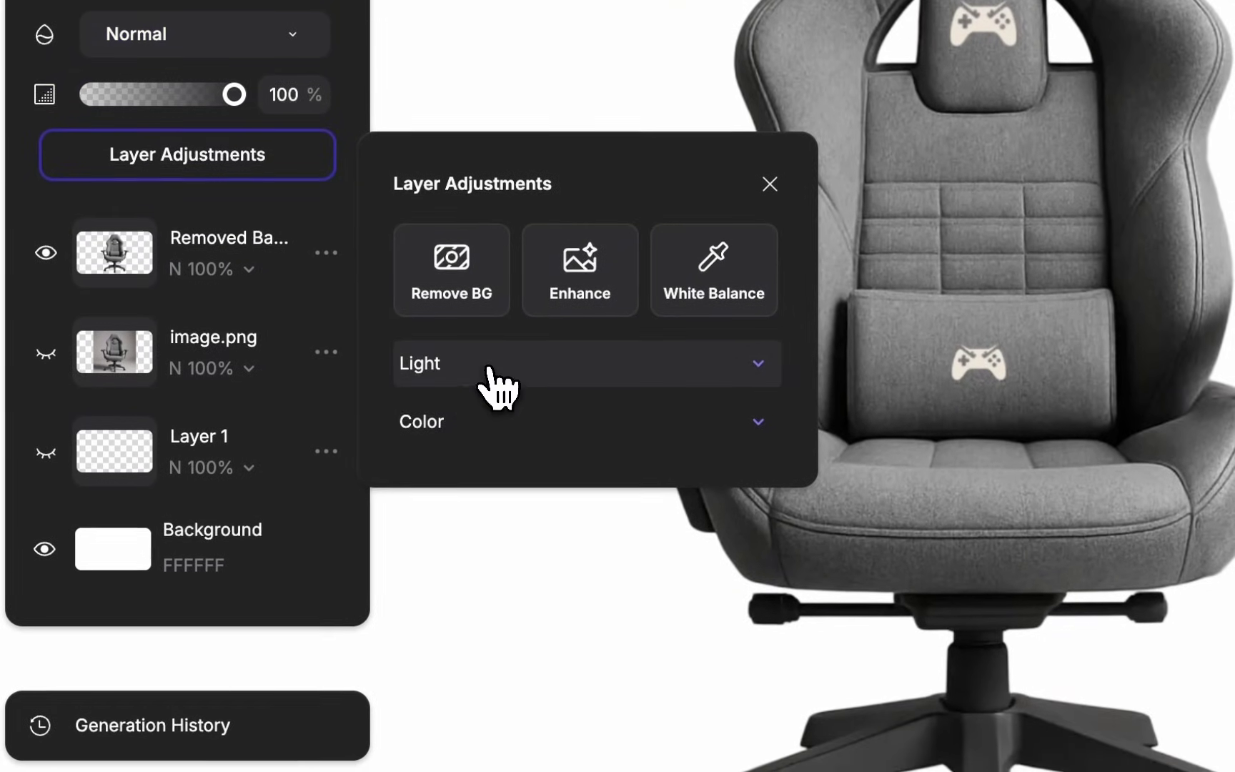
click(492, 365)
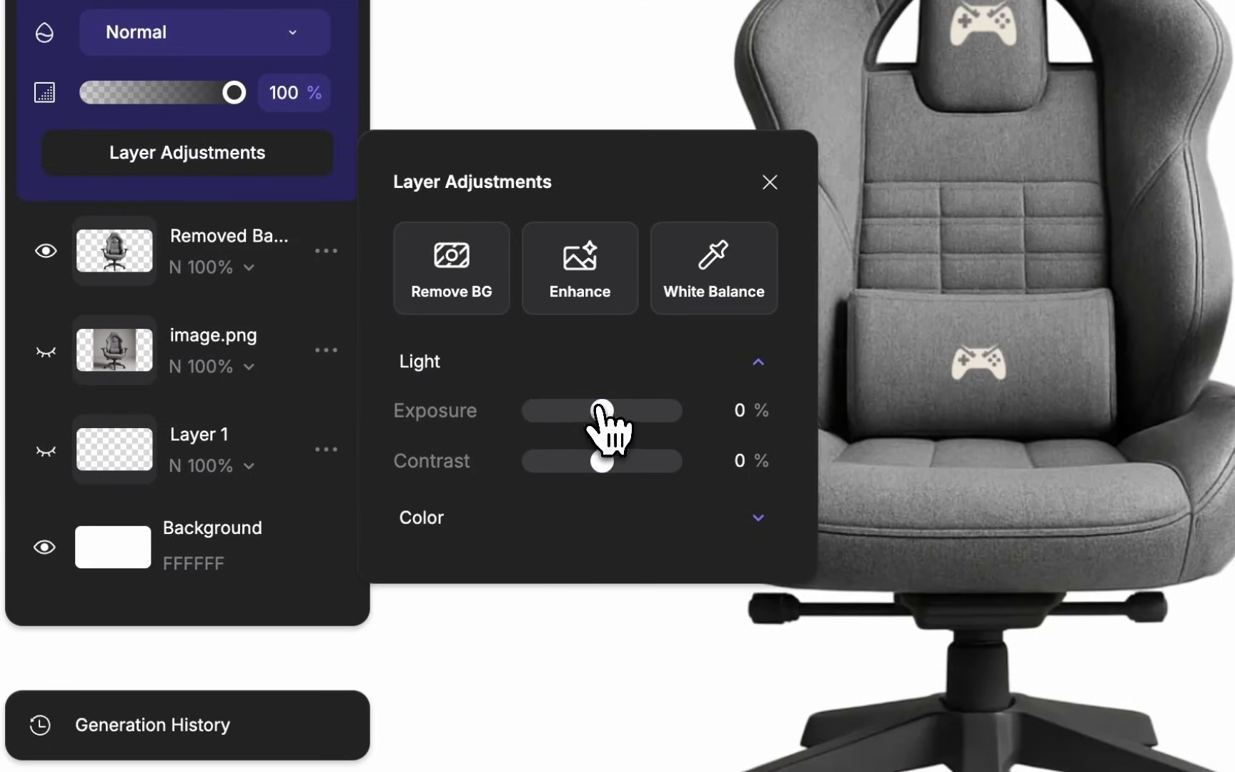
mouse_move(597, 409)
mouse_down()
mouse_move(503, 410)
mouse_move(733, 402)
mouse_move(593, 413)
mouse_up()
click(510, 541)
click(532, 619)
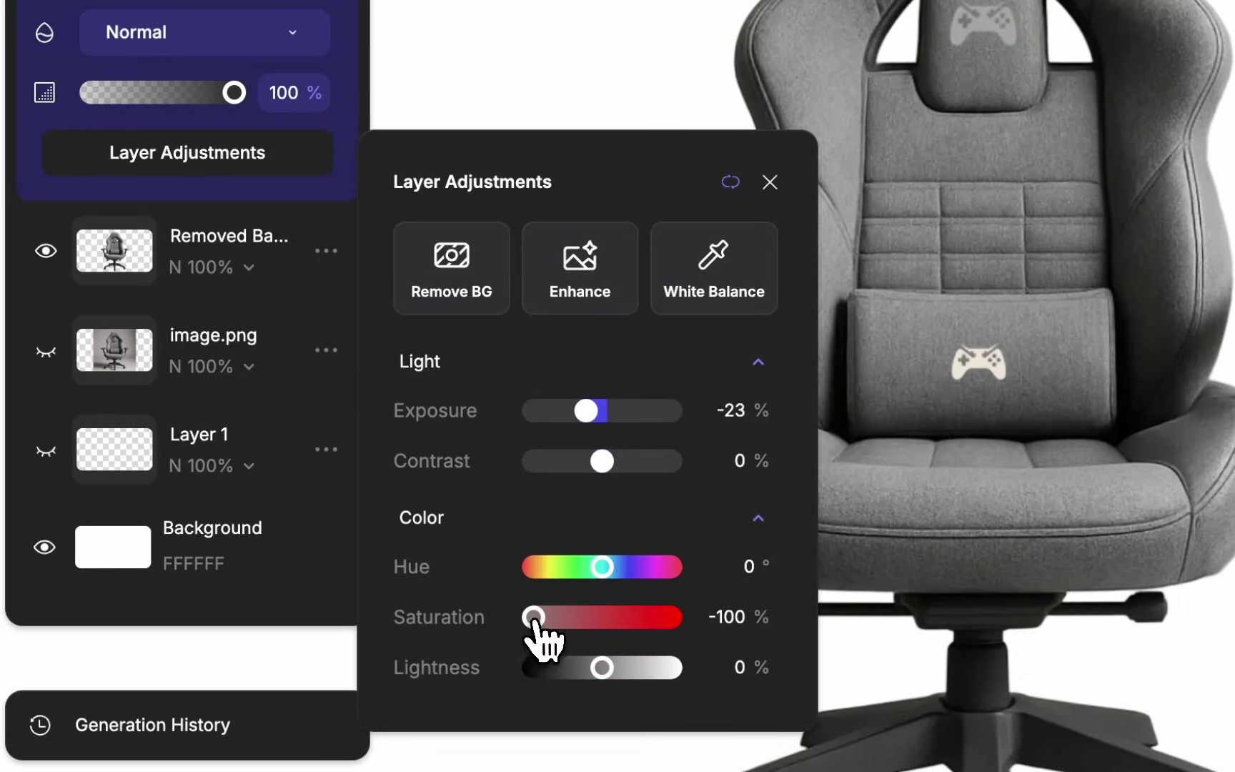
Step: Set the headrest logo's saturation to 100% and its hue to -180°
drag(533, 618, 455, 617)
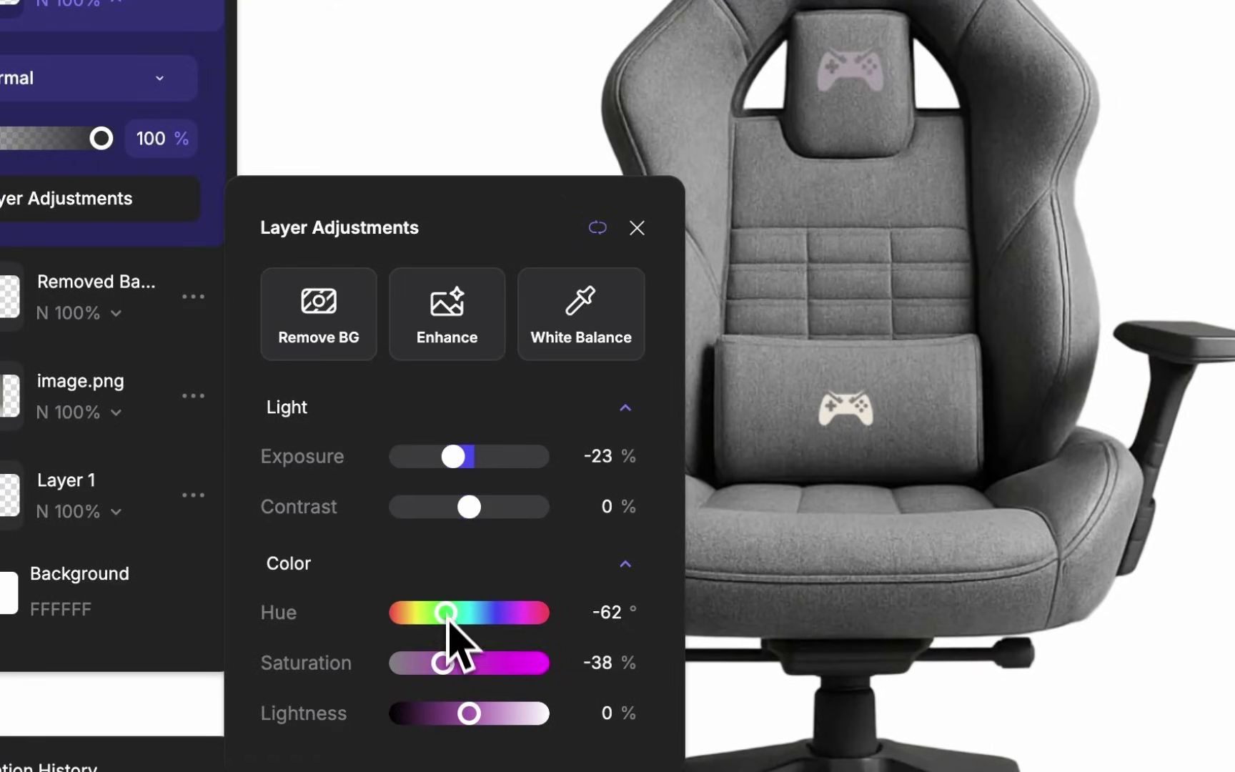
drag(443, 662, 550, 663)
drag(500, 613, 401, 613)
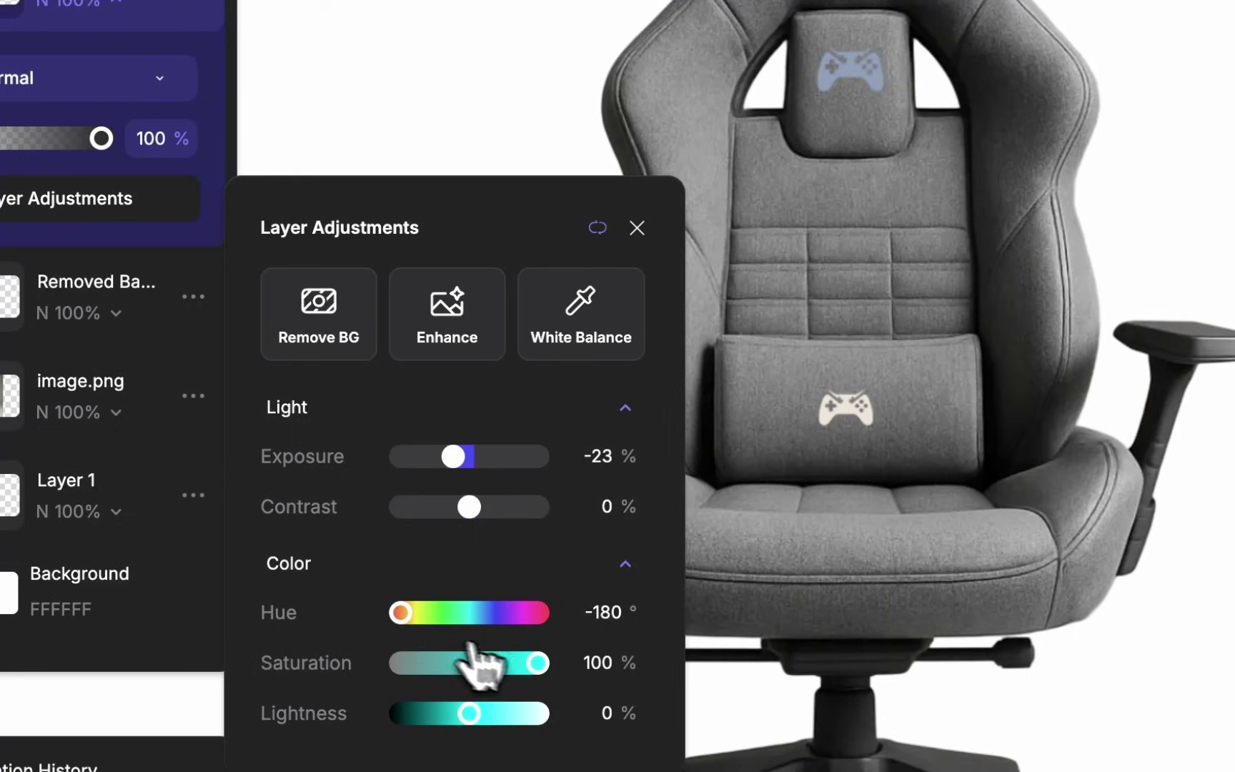
Step: Set the headrest logo's saturation to -100% and its exposure to -100%
drag(537, 662, 357, 665)
drag(453, 456, 361, 468)
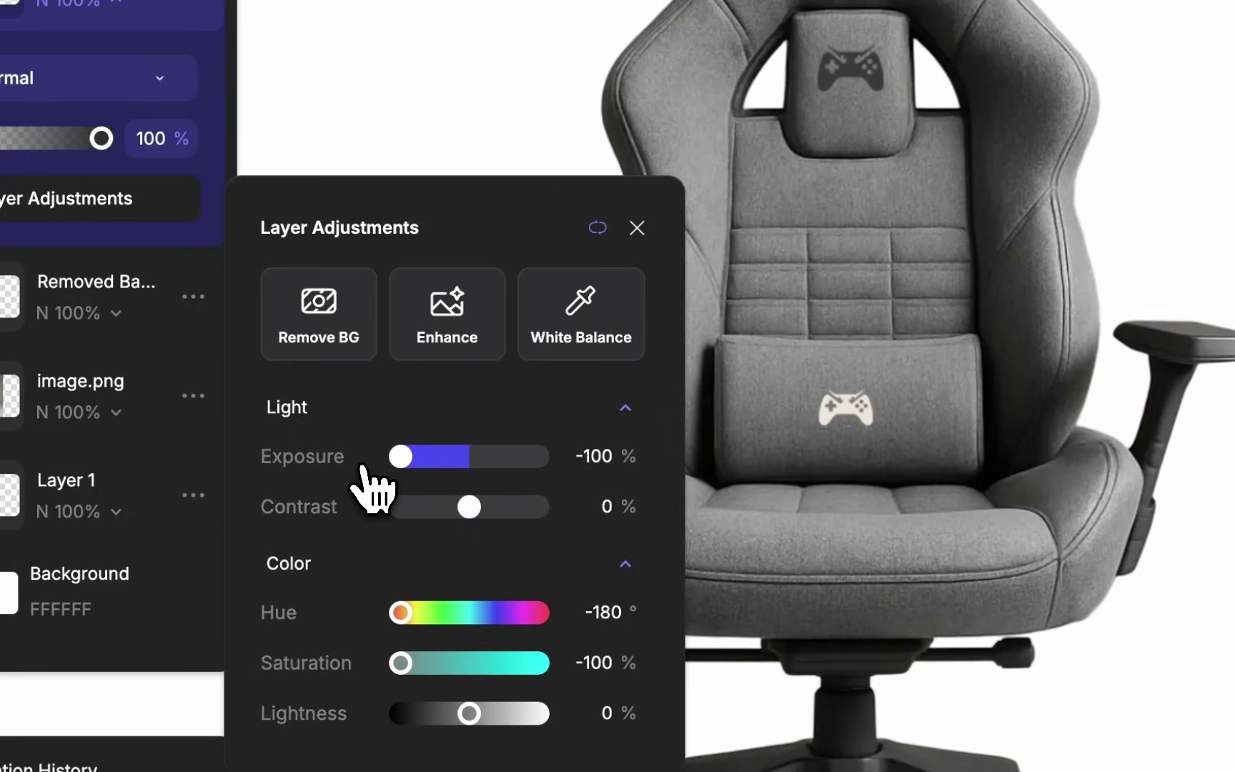
mouse_move(361, 466)
mouse_down()
mouse_move(671, 450)
mouse_move(375, 474)
mouse_up()
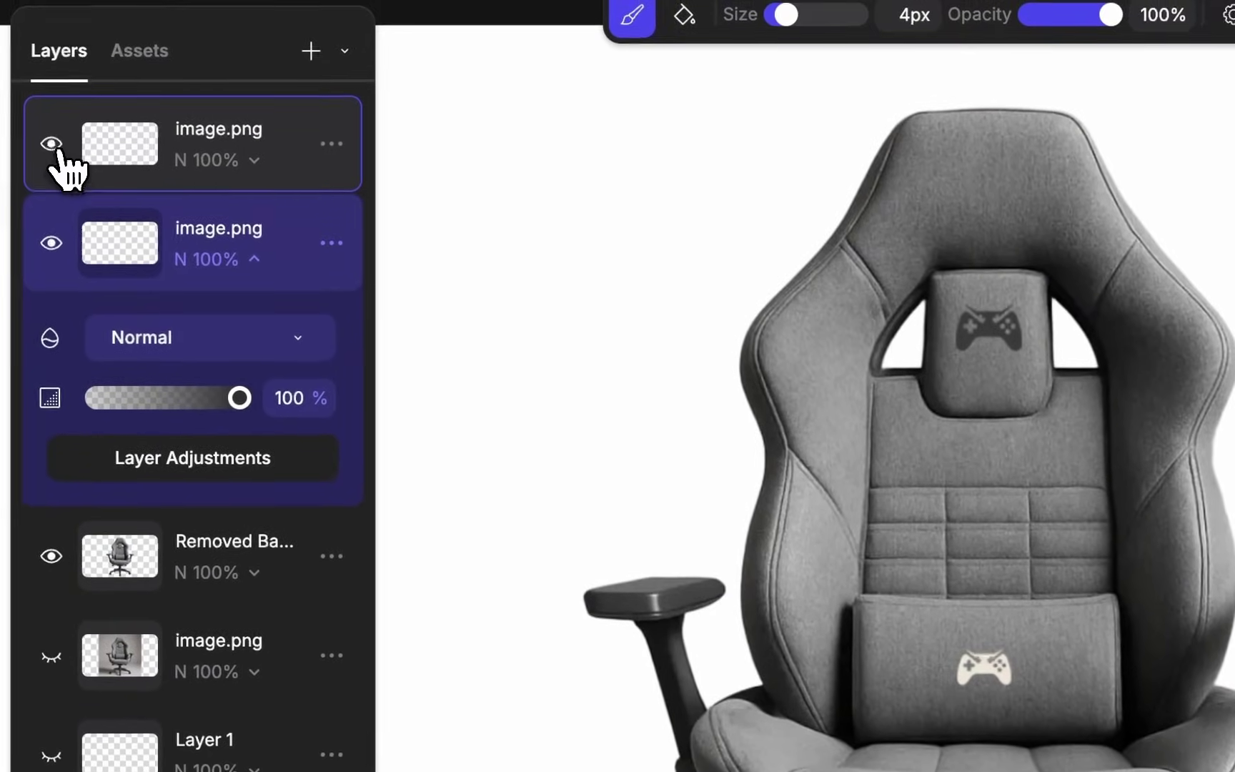
Step: Darken the lumbar cushion's logo layer with an exposure of -100% and a contrast of 9%
right_click(80, 151)
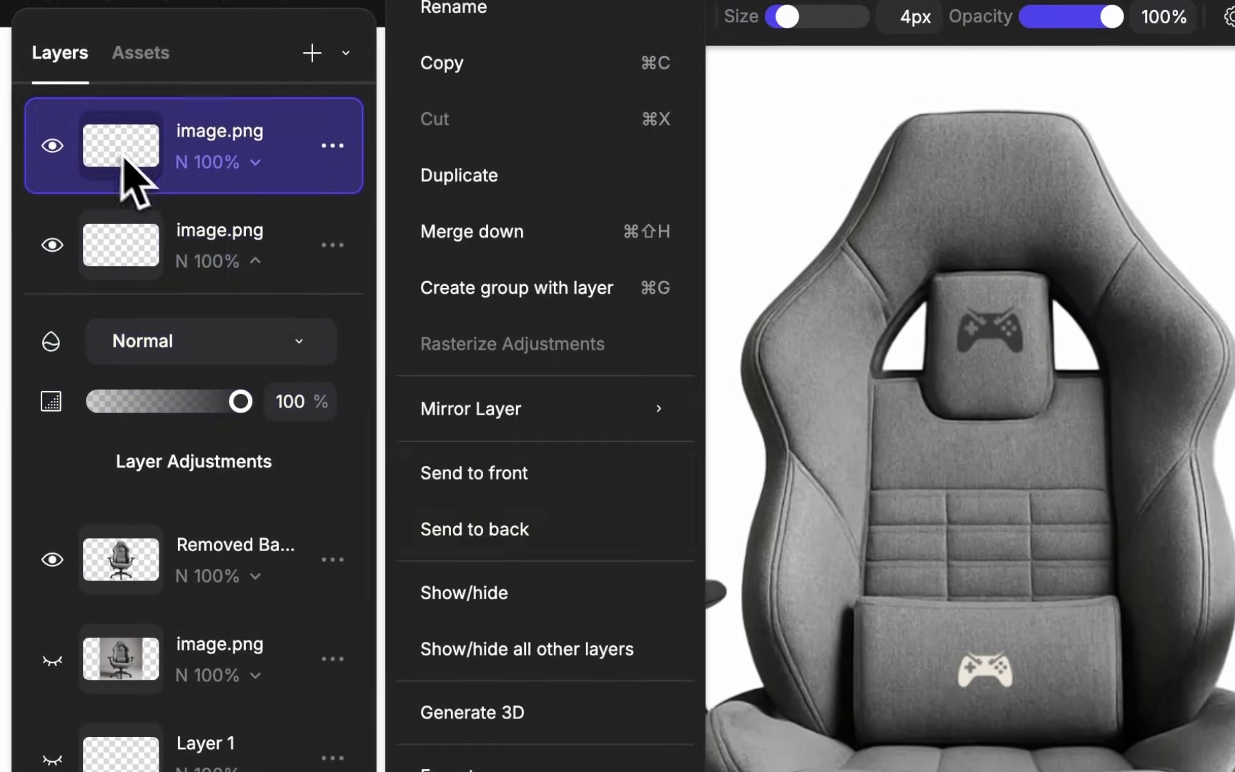
click(217, 163)
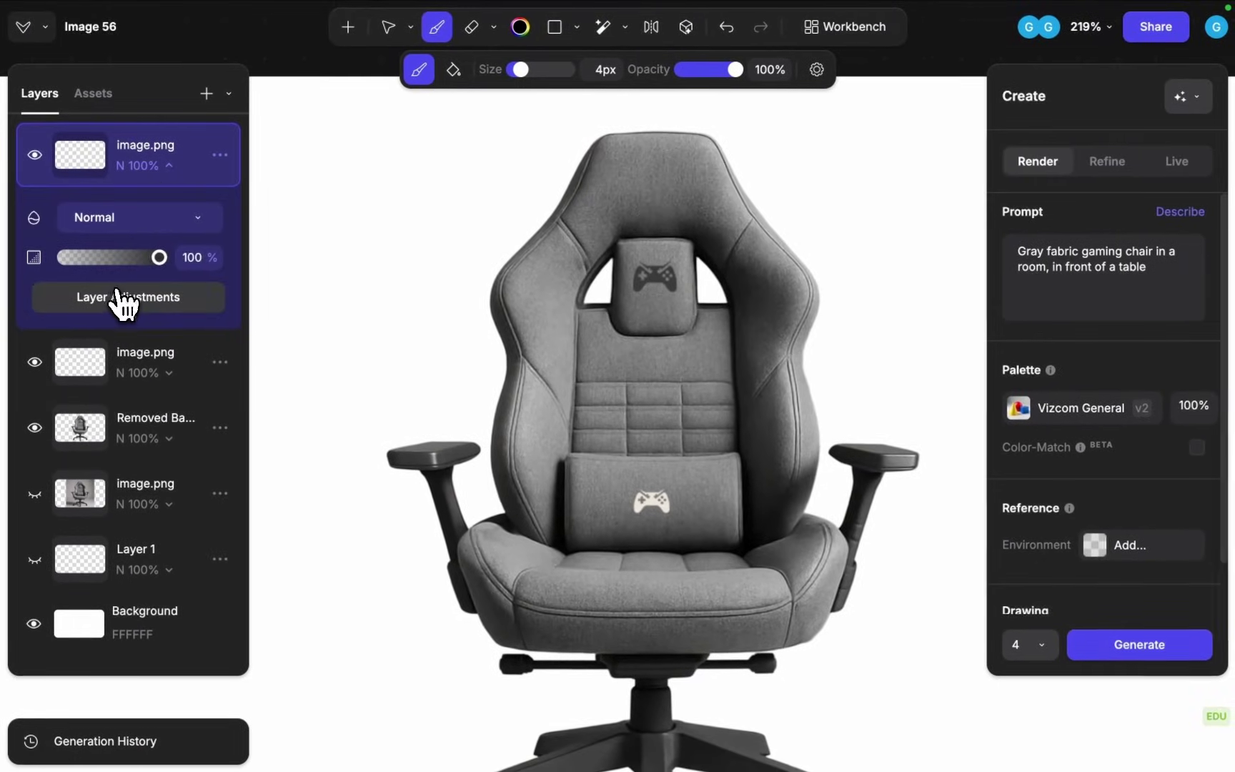
click(121, 303)
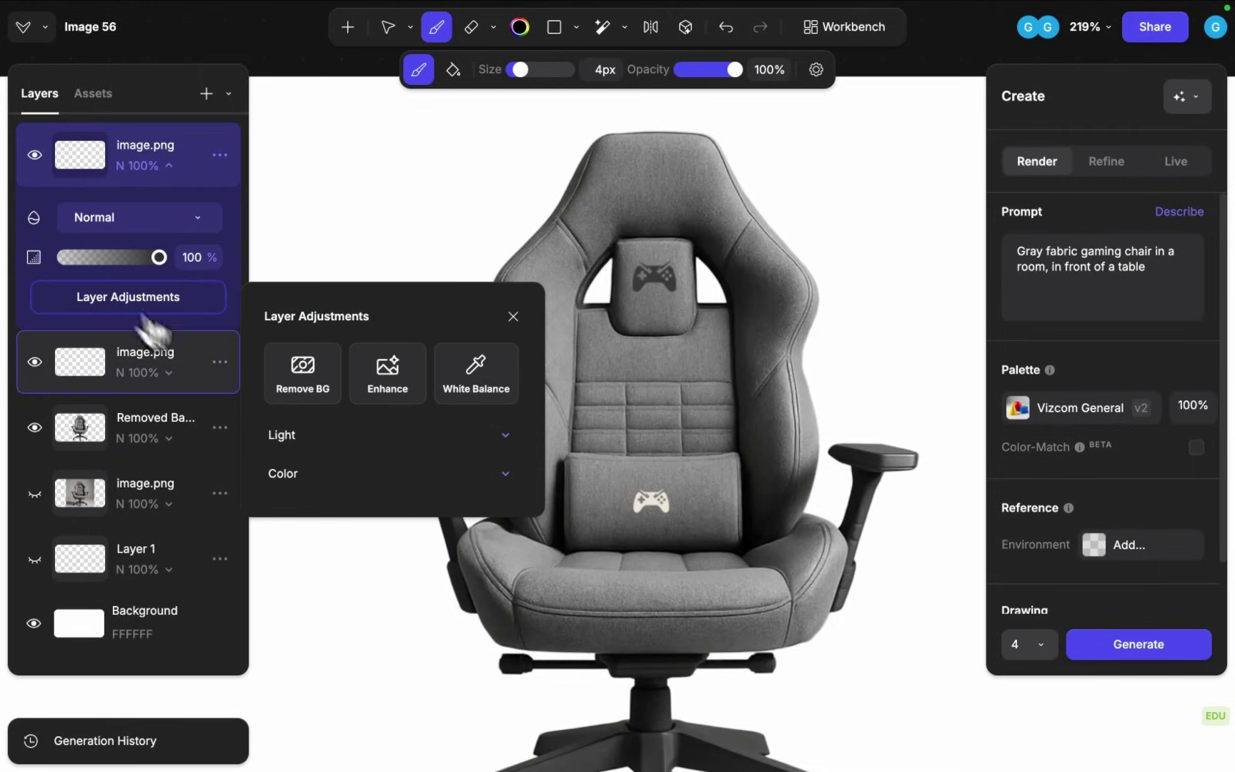
click(312, 437)
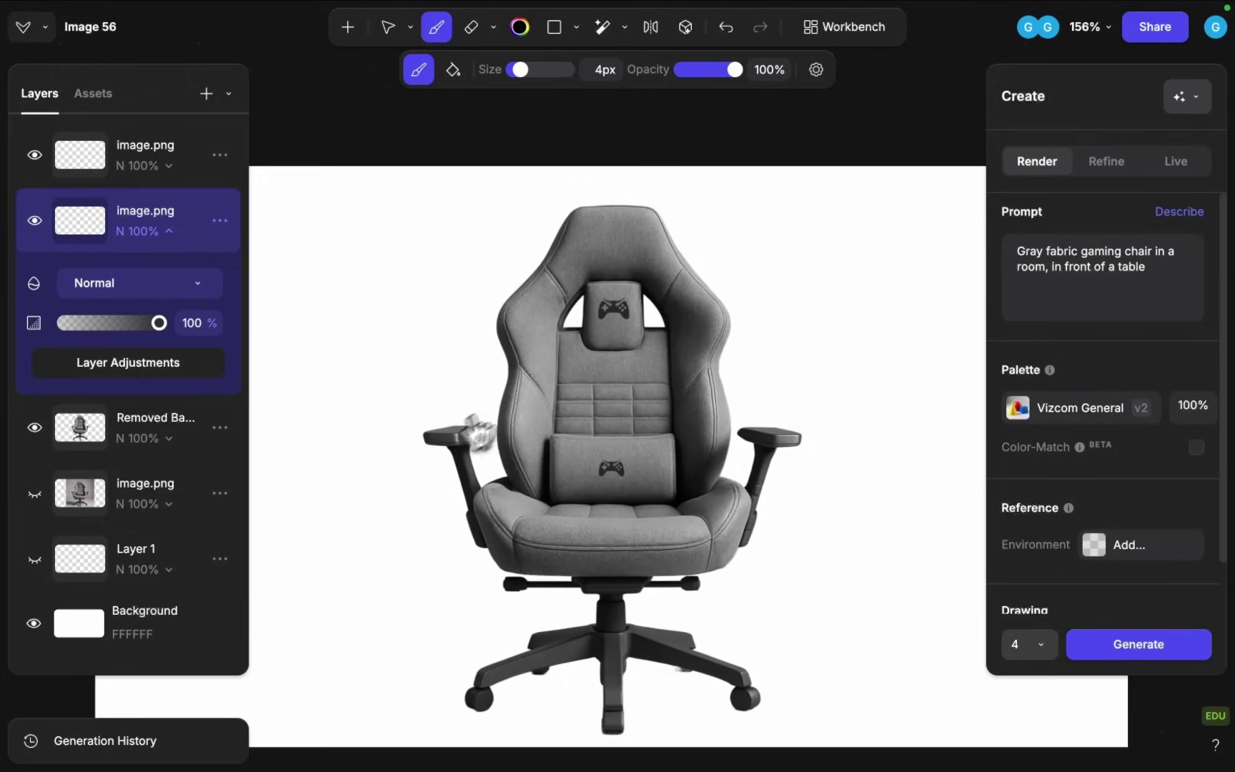
scroll(521, 404, down, 1)
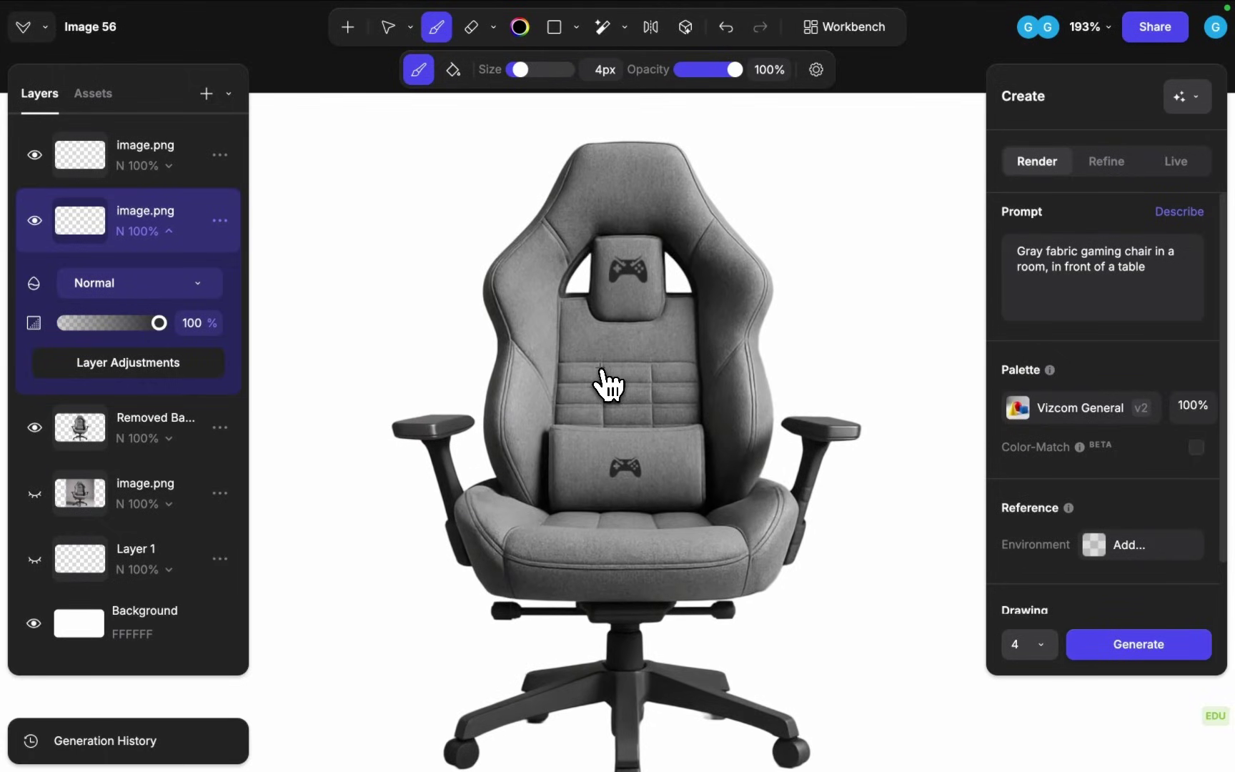
Step: Paste the copied picture of a neon-lit gaming desk setup as the environment reference for the render
scroll(597, 330, down, 5)
scroll(596, 330, up, 2)
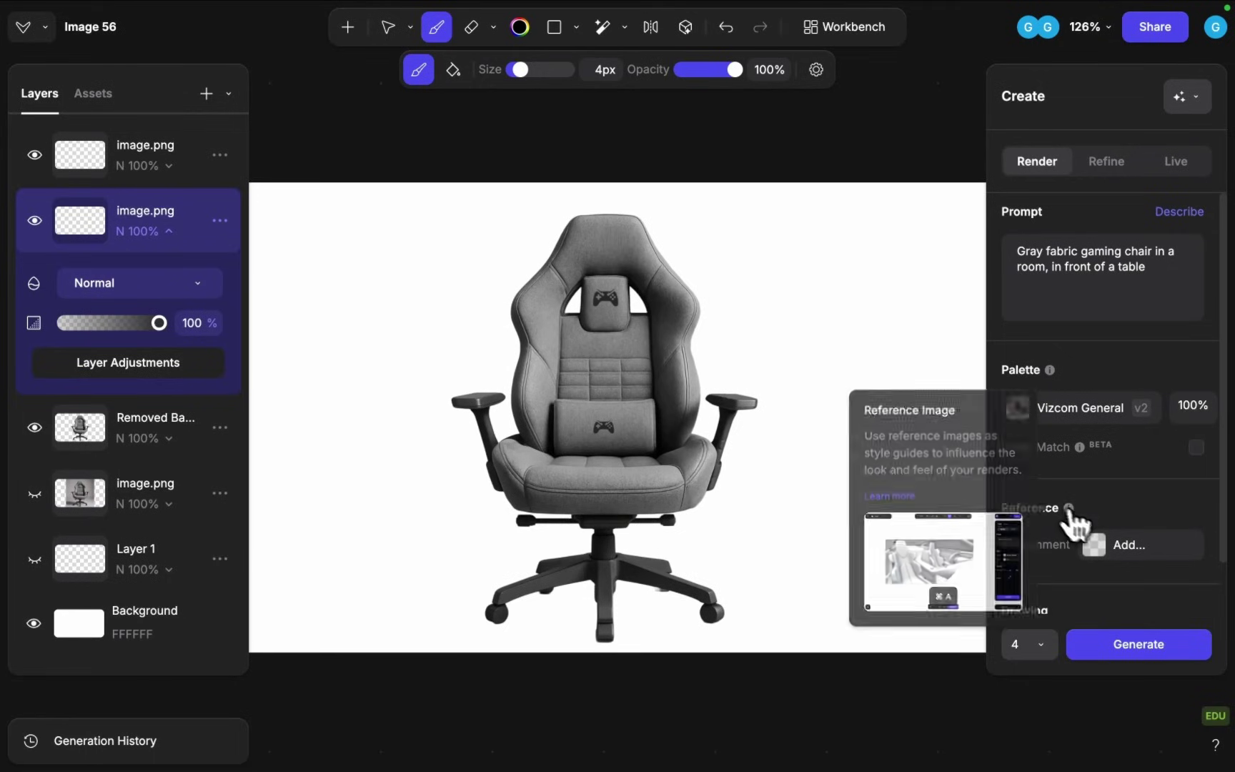
click(1109, 550)
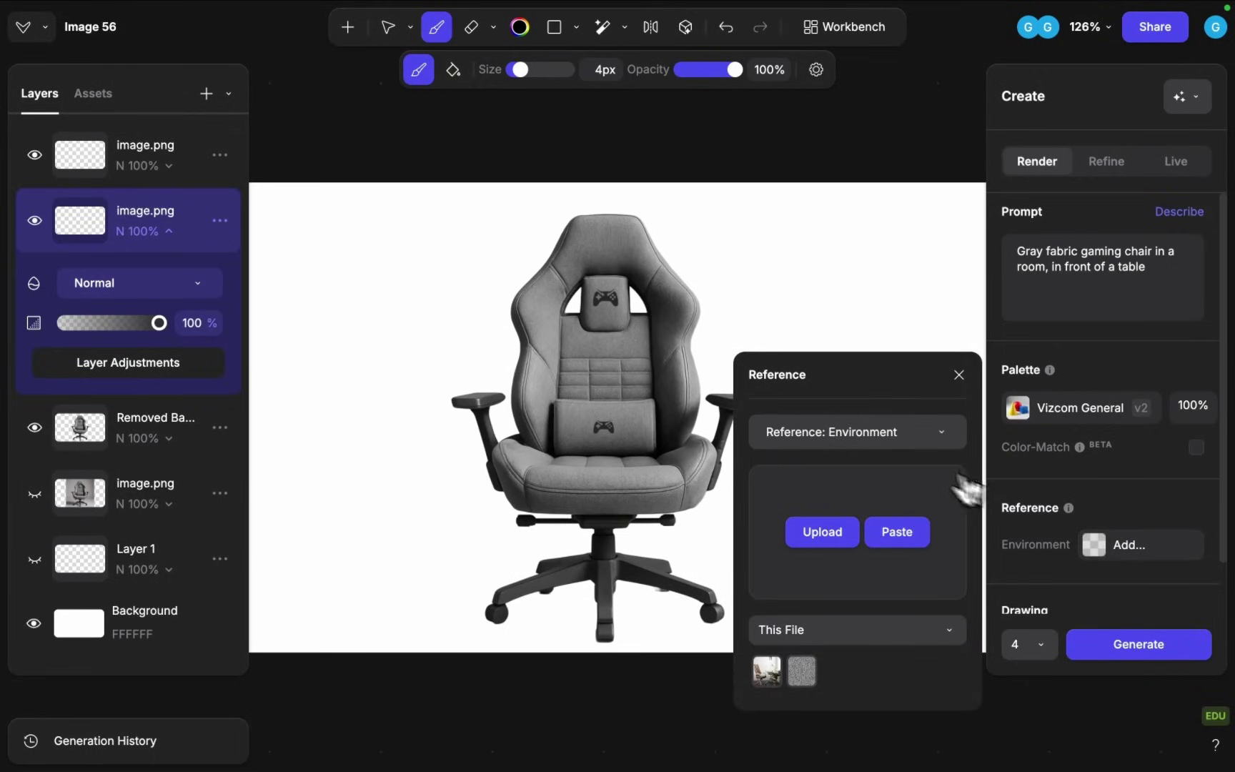
click(881, 443)
click(823, 653)
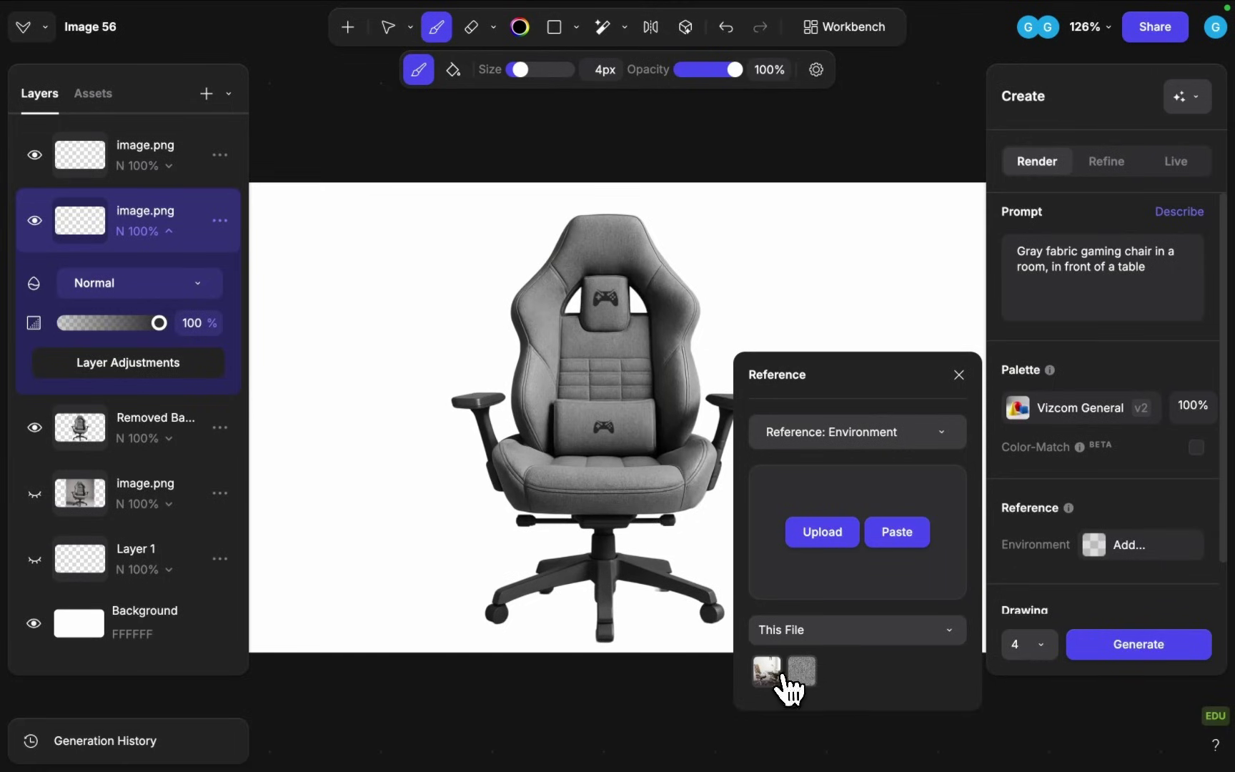
click(898, 544)
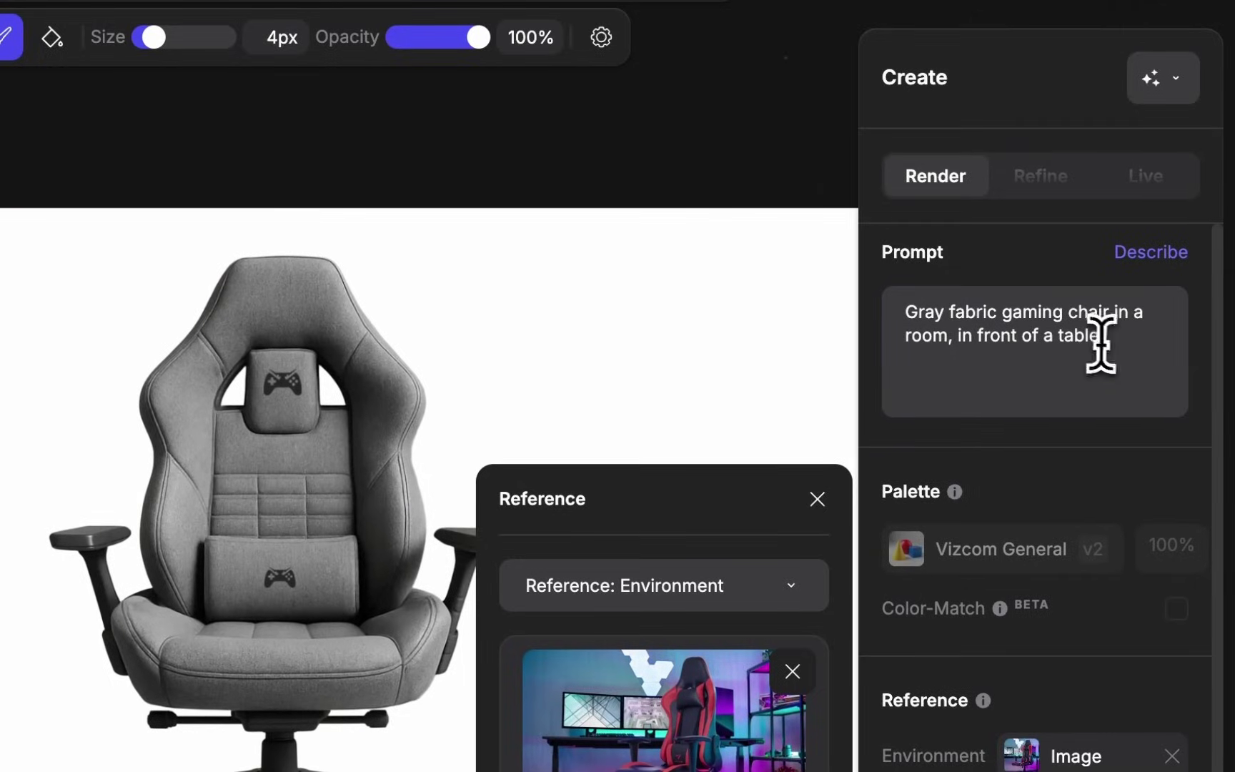
Step: Append ", camputer" to the prompt, generate four room renders and close the reference settings
click(1112, 343)
text(, camputer)
key(Return)
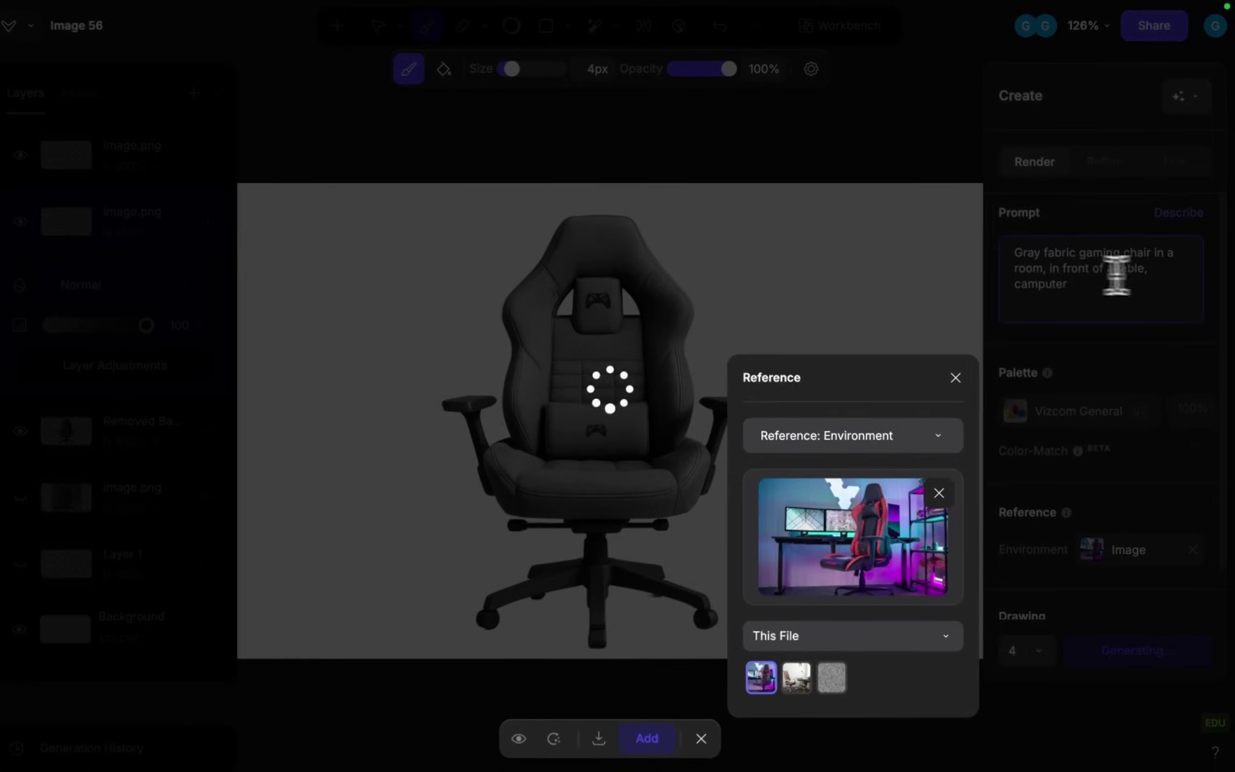
click(959, 374)
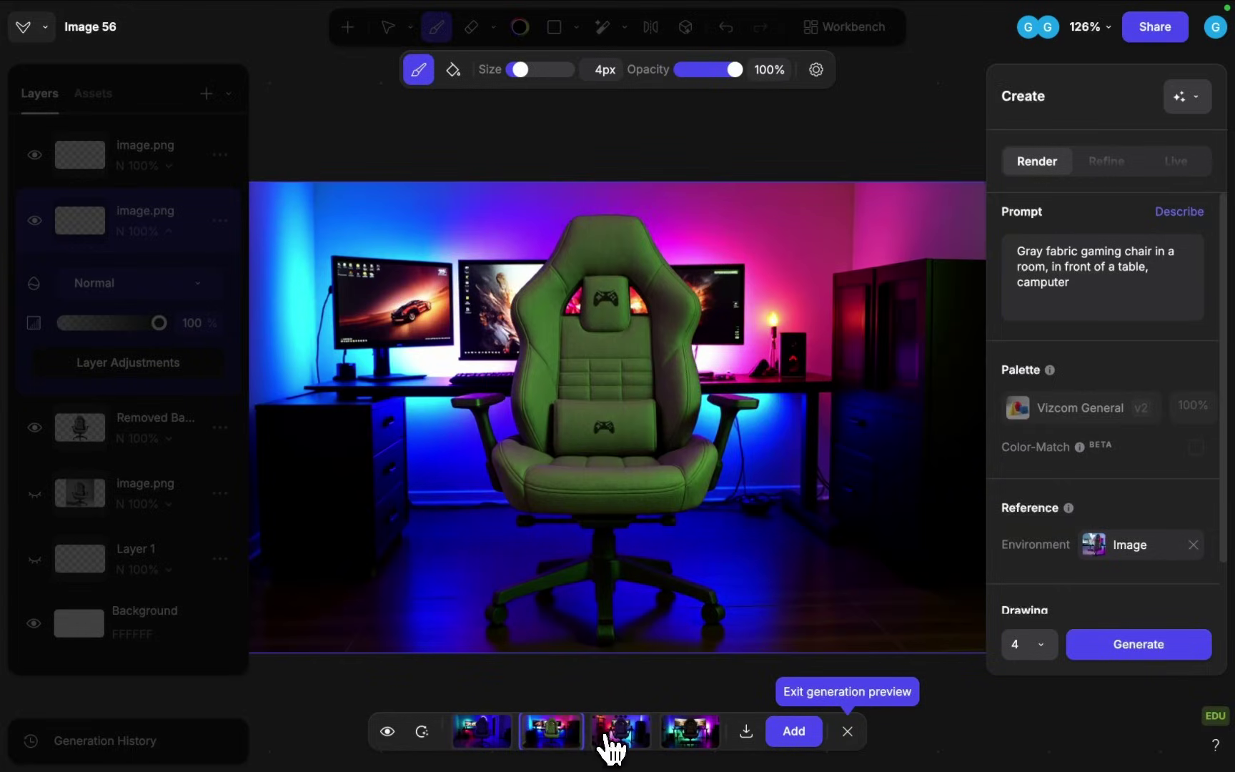
Step: Compare the generated room renders and add the second one, with the green chair, as a new layer
click(612, 746)
click(564, 736)
click(793, 731)
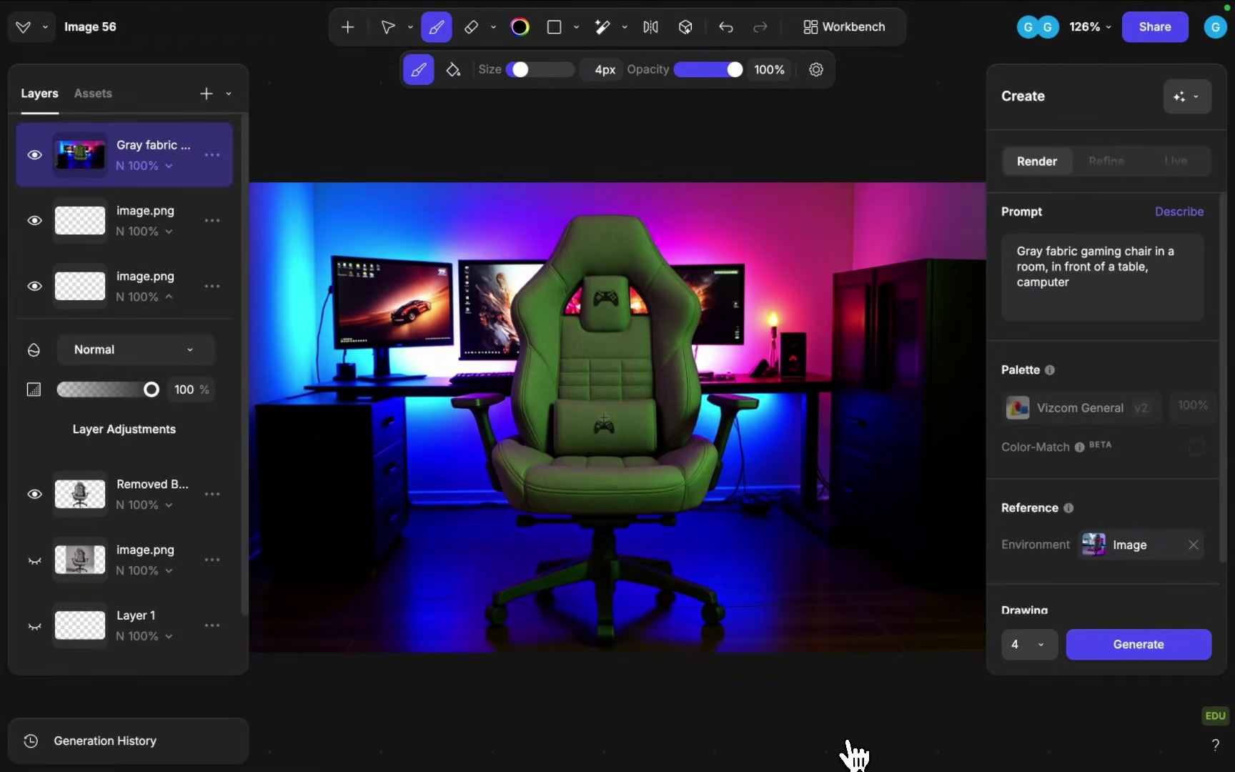
Step: Return to the workbench and move the room render Image 56 to an empty area of the board
click(854, 32)
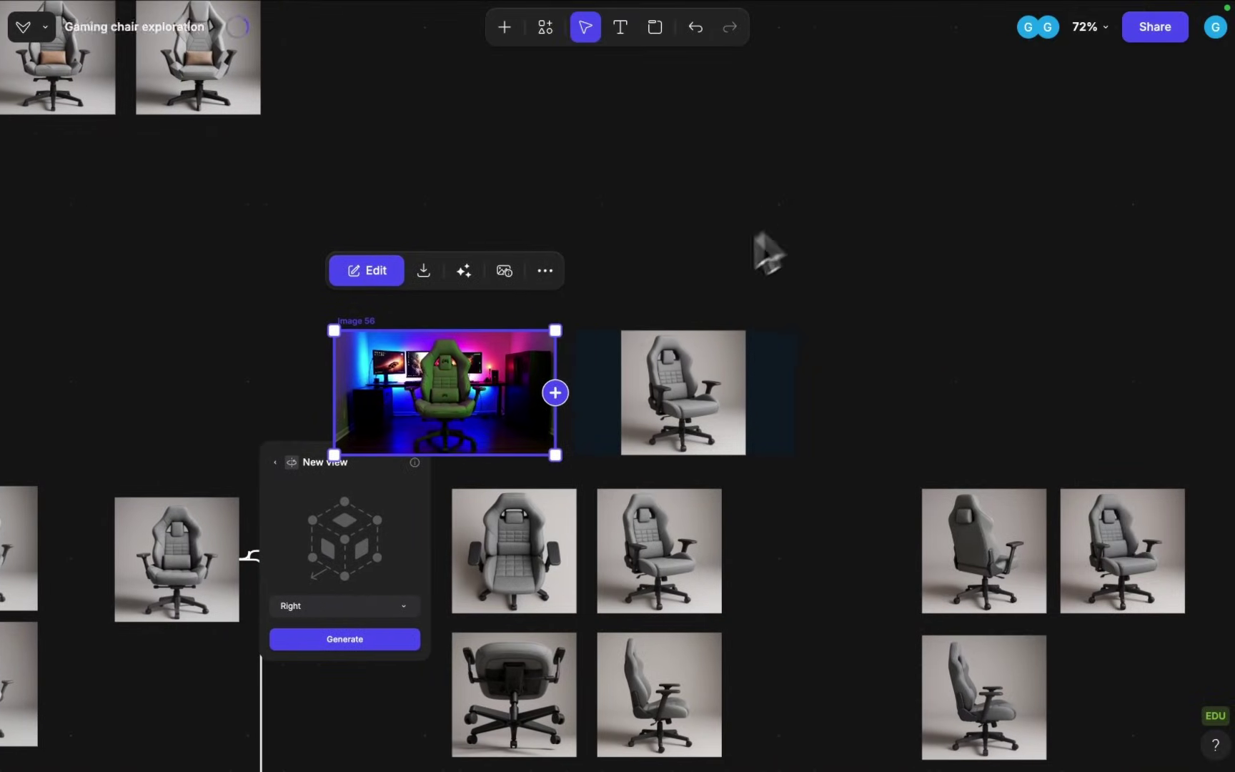
drag(490, 375, 865, 191)
scroll(786, 214, right, 5)
drag(690, 240, 780, 279)
scroll(780, 278, up, 10)
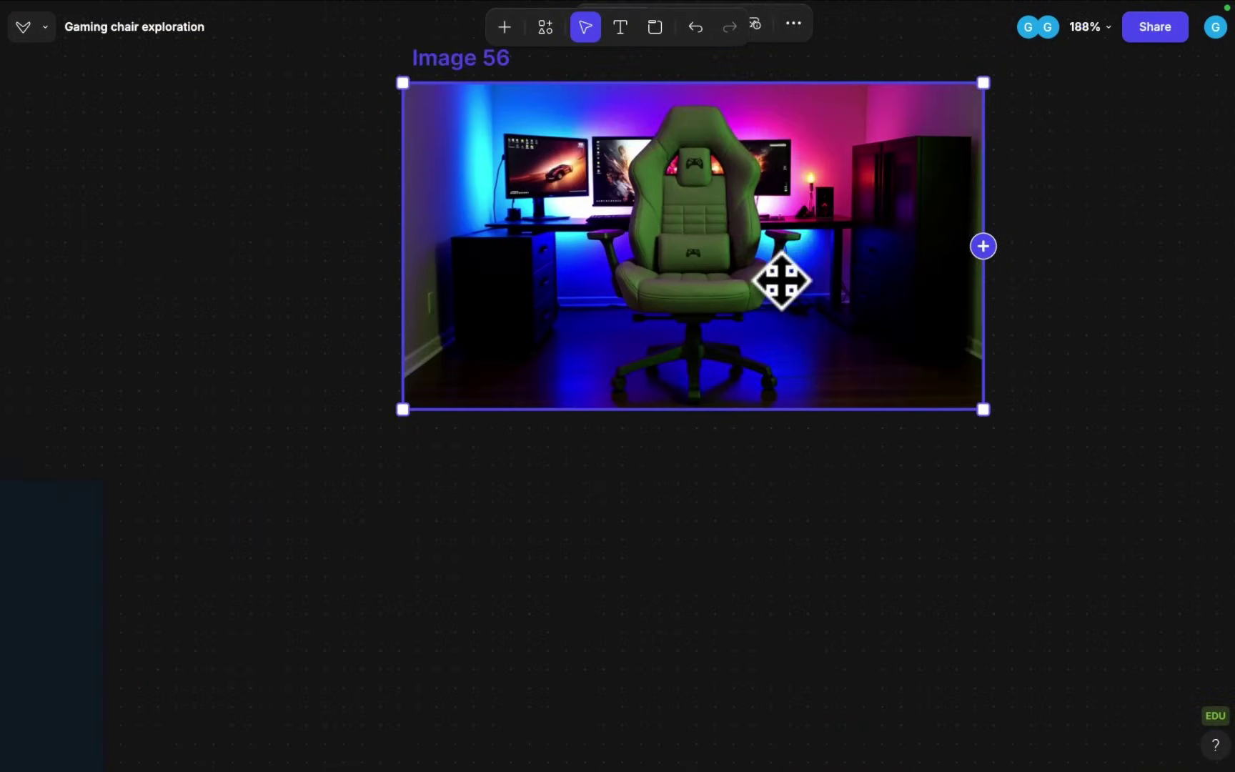
scroll(779, 279, down, 2)
scroll(771, 307, right, 4)
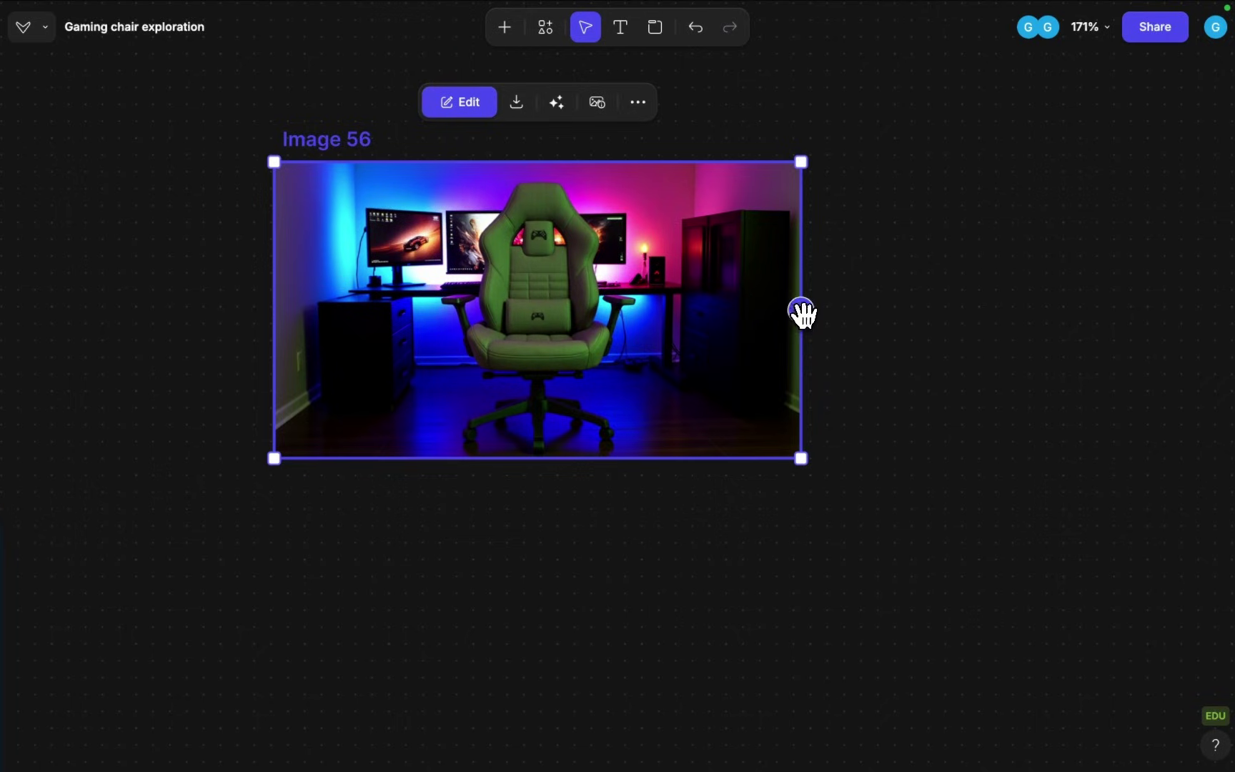
Step: Animate the room render with the Turbo type and the prompt "man sits down on the chair"
drag(802, 312, 901, 312)
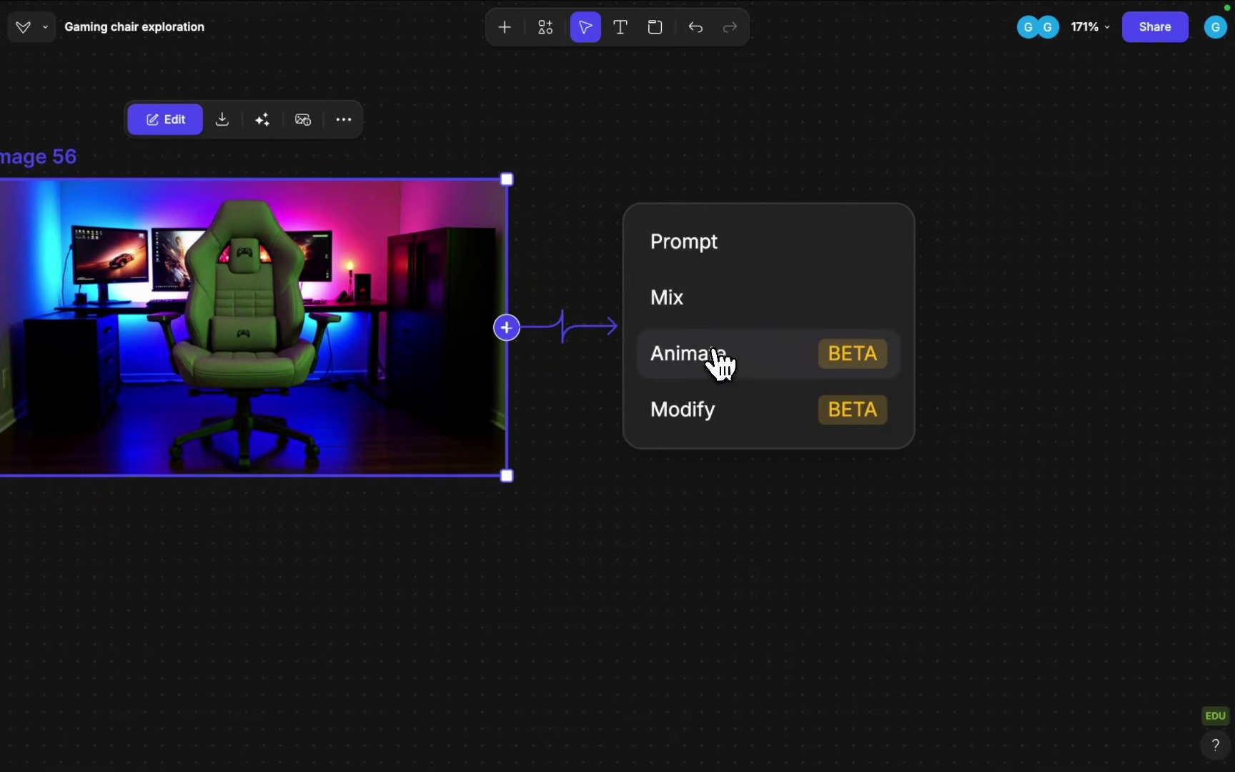
click(713, 363)
click(875, 257)
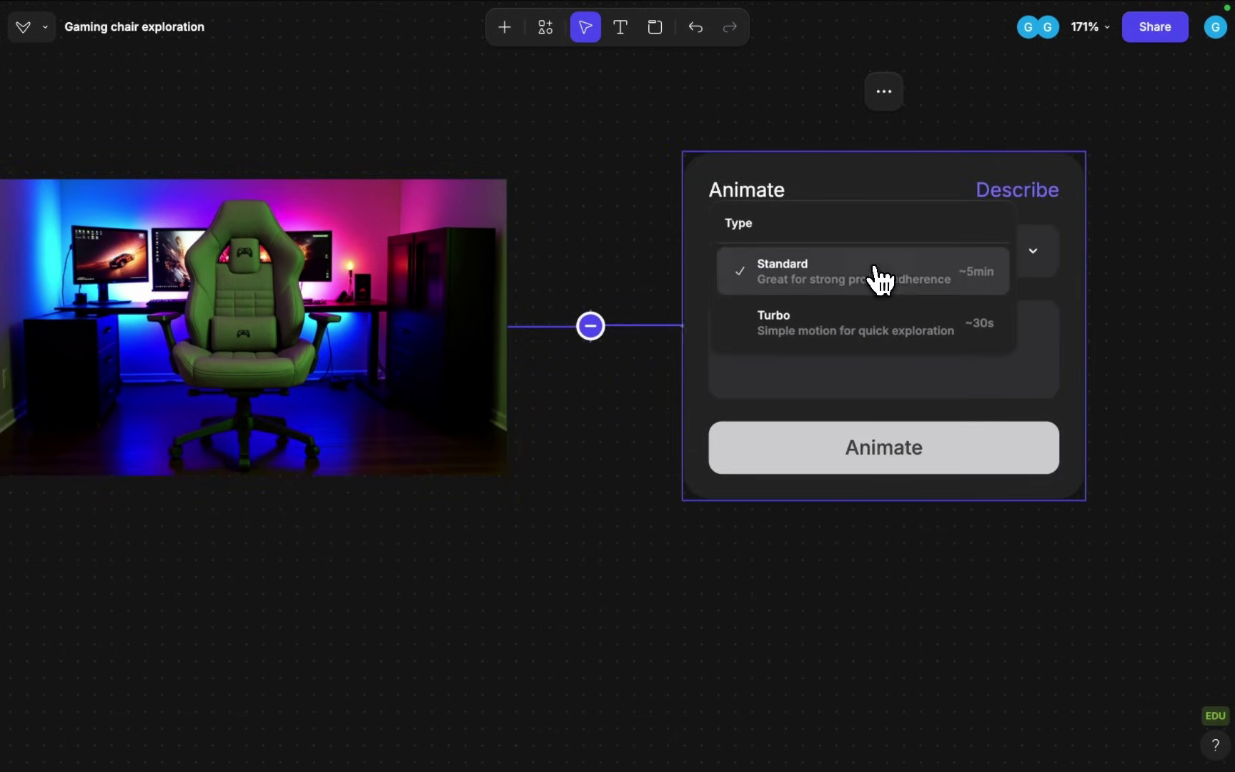
click(857, 319)
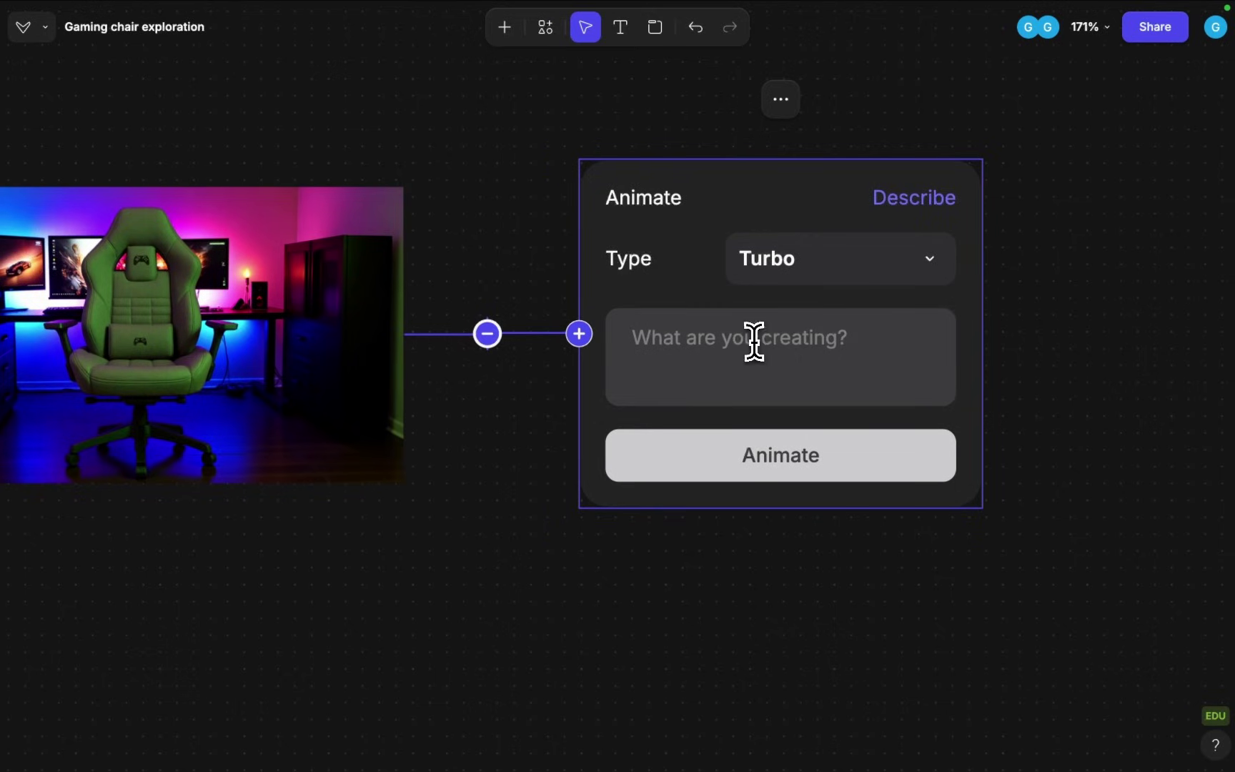
click(753, 342)
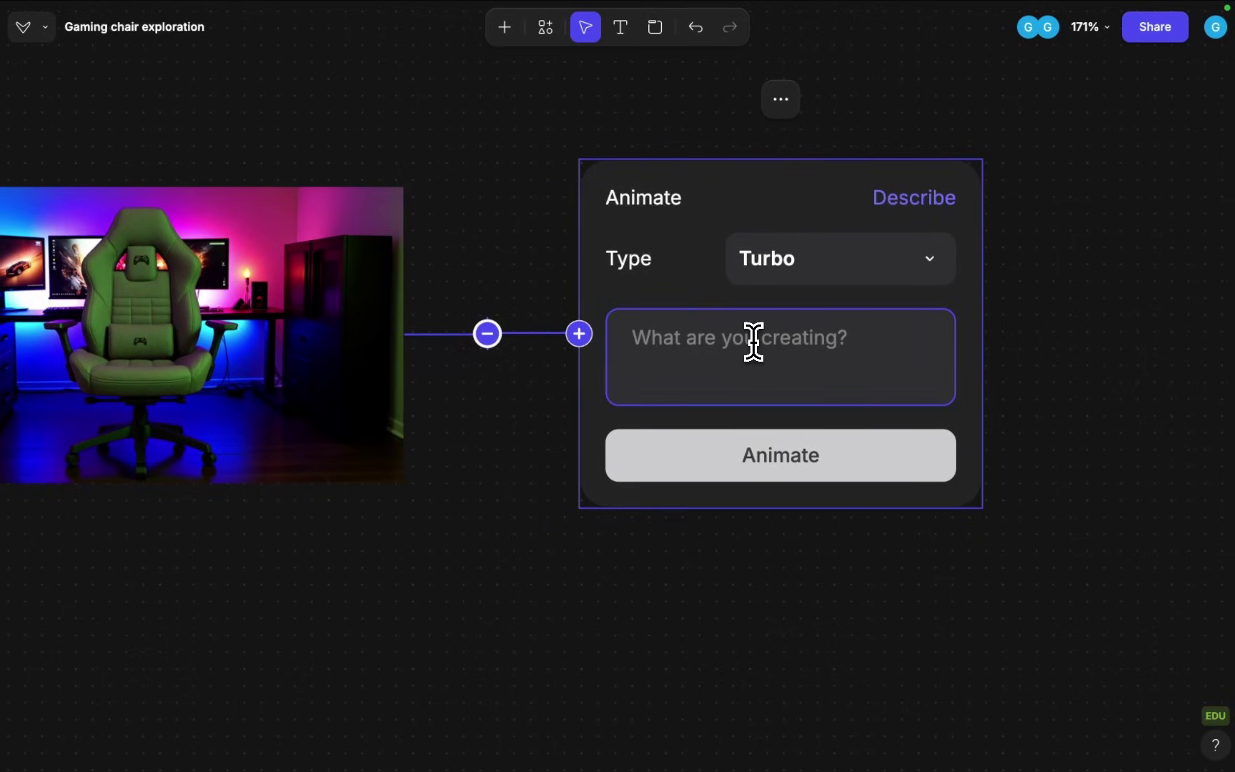
text(man sits down on the chair)
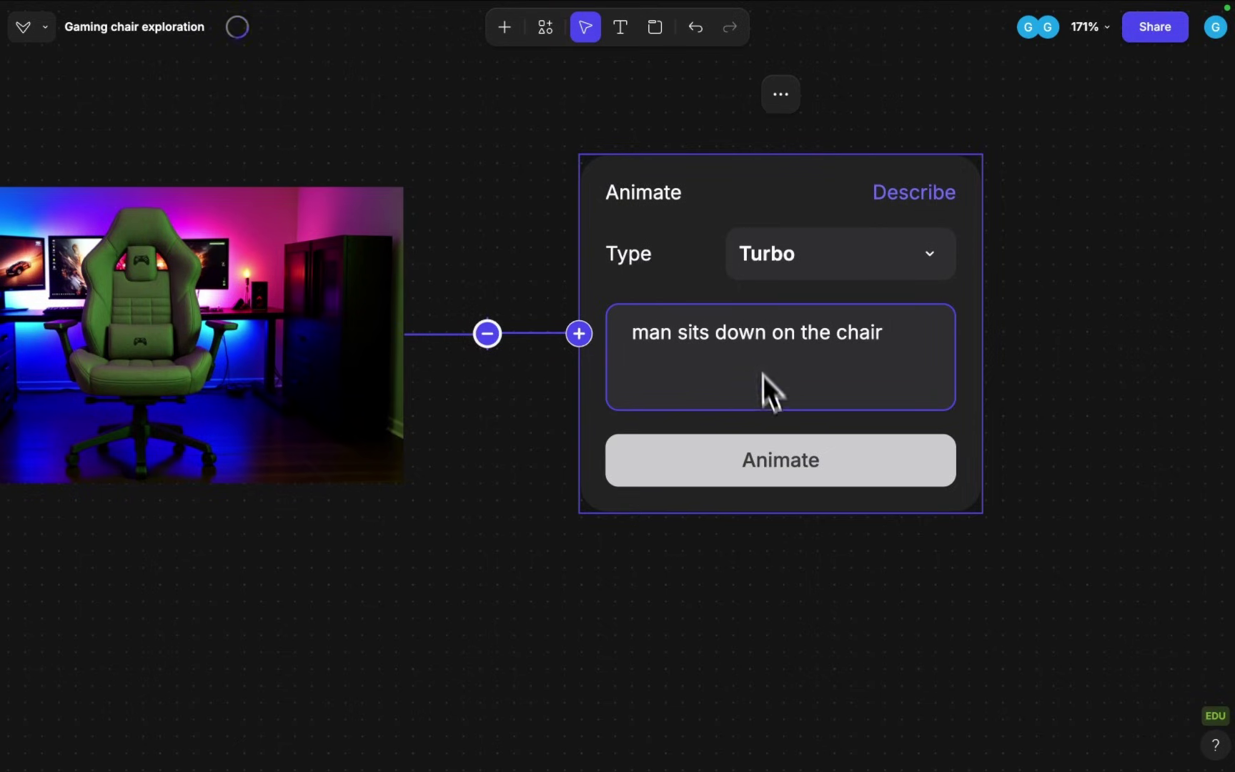
click(774, 458)
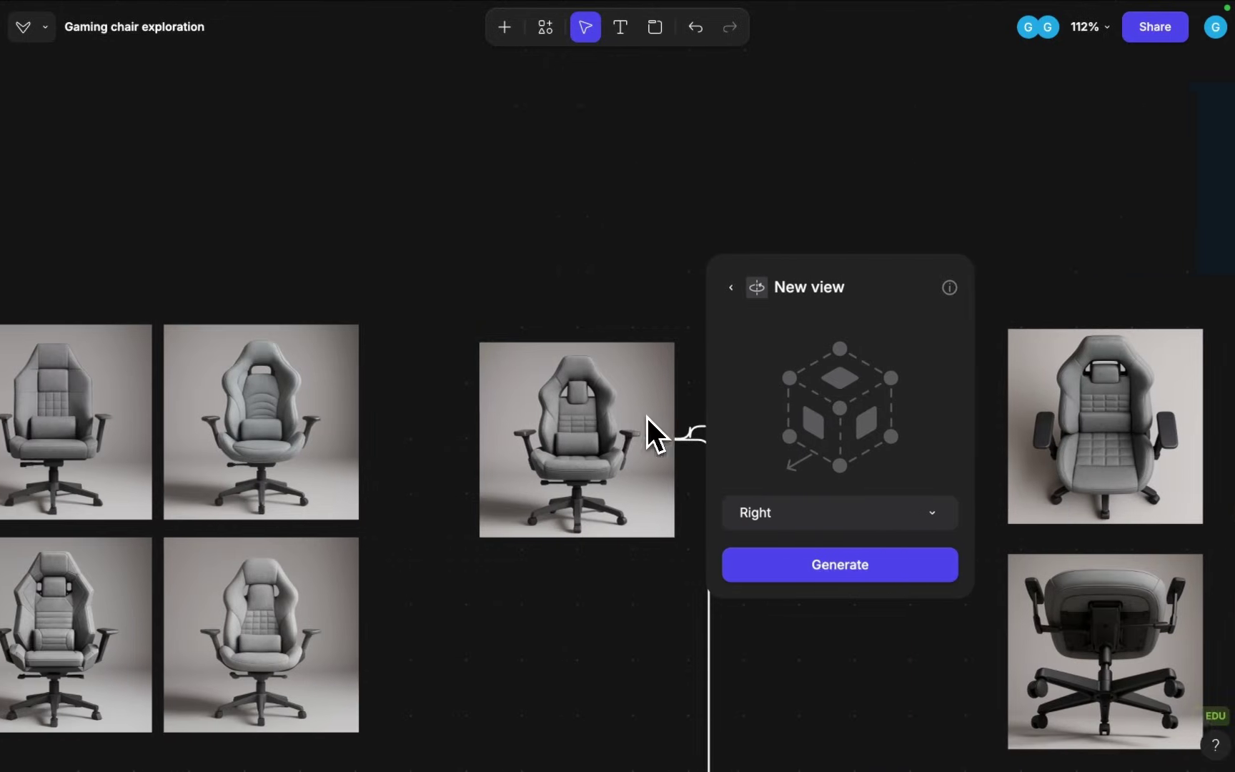
Step: Find the "Geometric, Very Complex" chair image and move it to an empty area below the other chair variations
scroll(604, 435, left, 1)
scroll(604, 435, down, 3)
scroll(589, 538, left, 5)
scroll(589, 538, down, 4)
scroll(496, 473, up, 5)
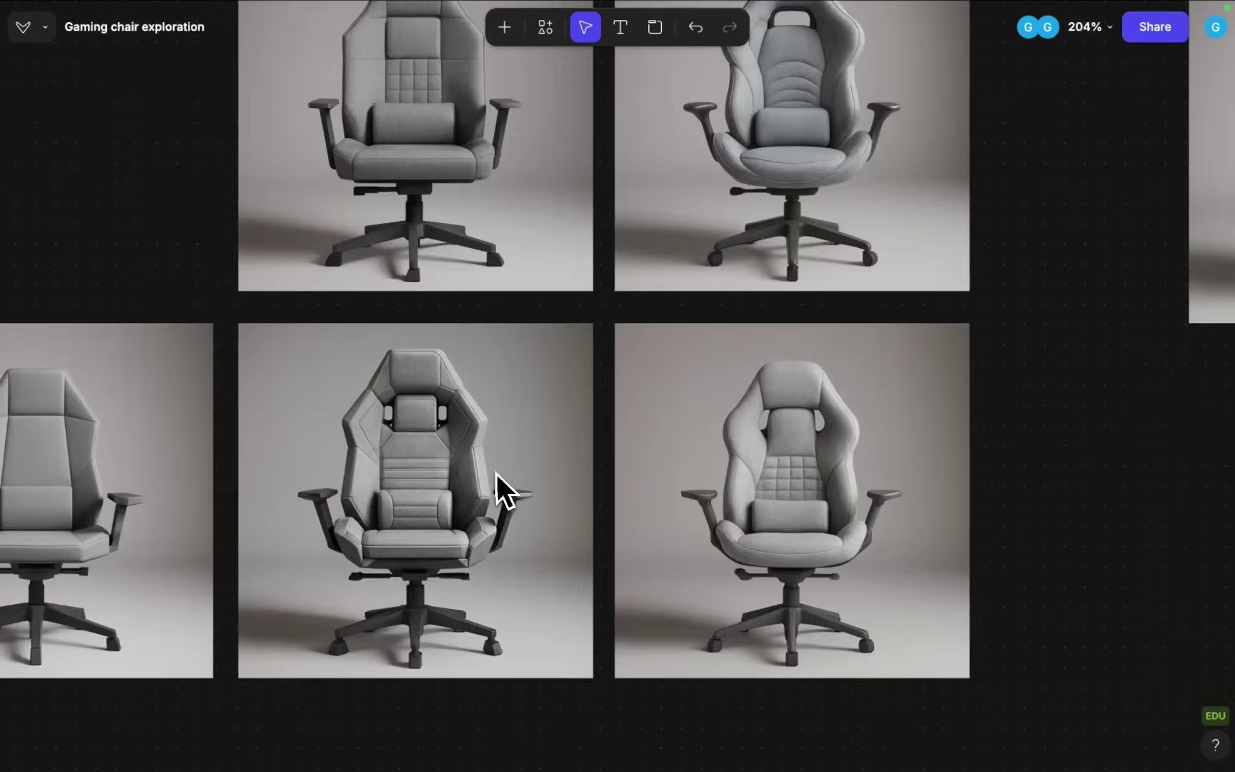
scroll(493, 471, left, 8)
scroll(493, 471, left, 2)
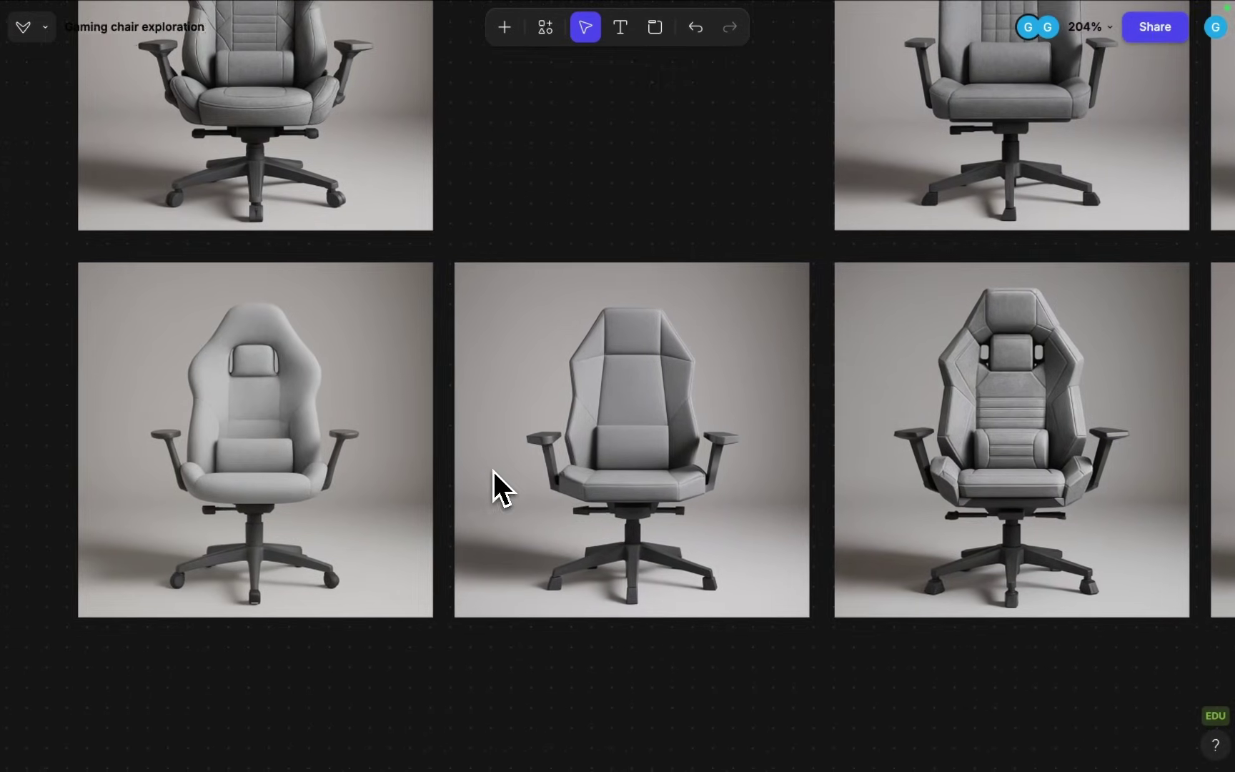
scroll(493, 471, up, 5)
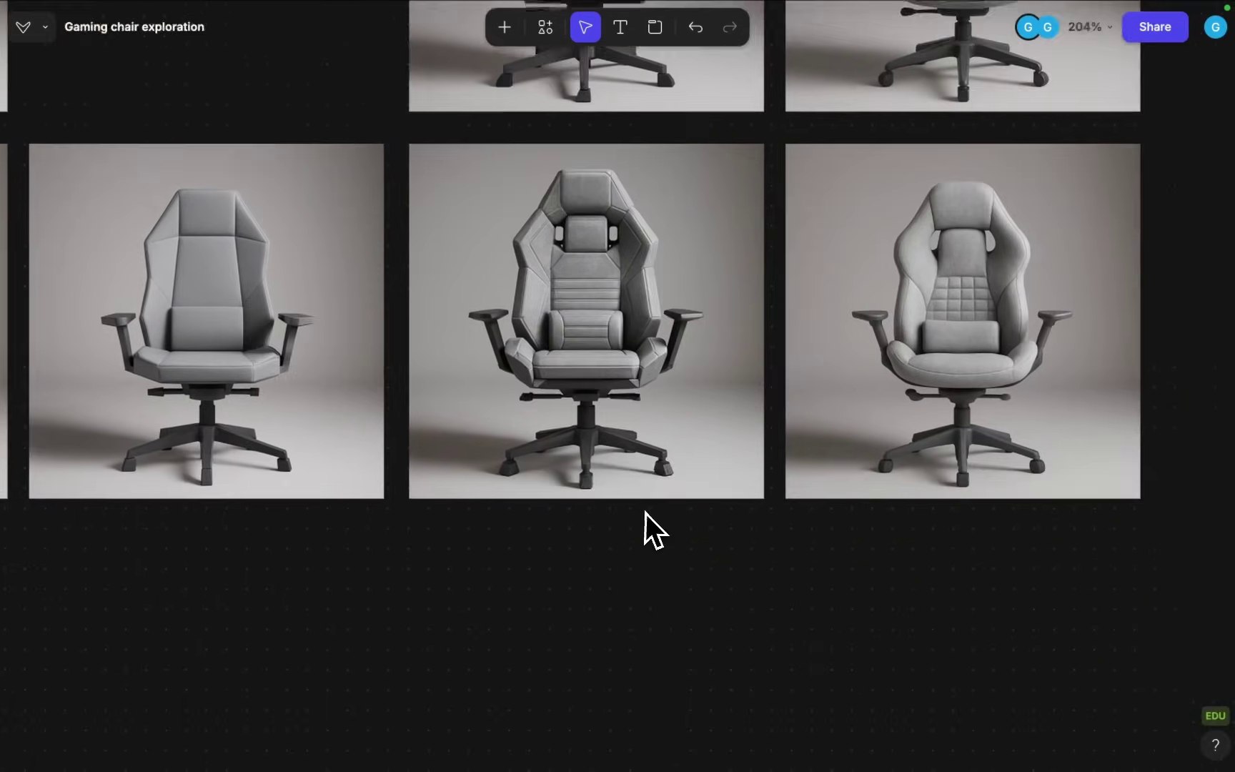
scroll(645, 528, down, 3)
scroll(645, 529, right, 1)
drag(569, 312, 569, 455)
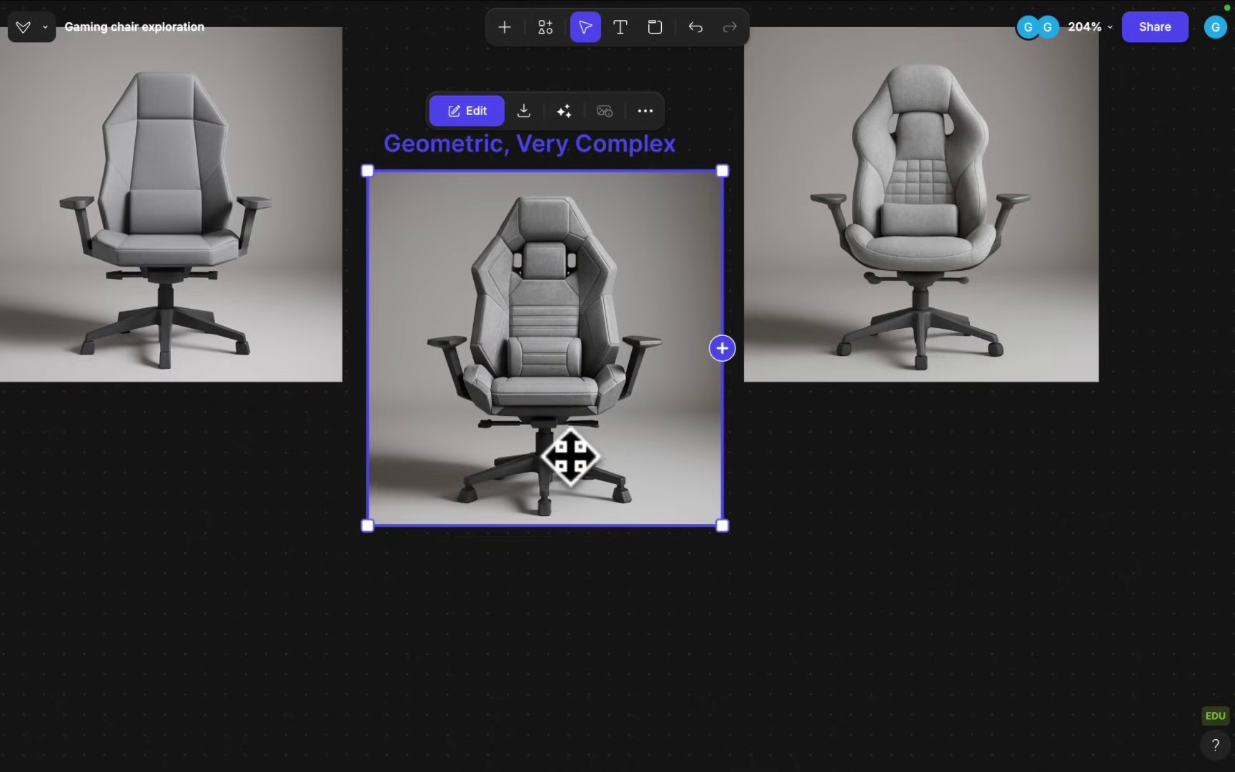
scroll(546, 392, up, 4)
scroll(546, 392, down, 4)
scroll(546, 391, down, 3)
scroll(546, 392, left, 2)
drag(631, 264, 422, 541)
scroll(420, 540, down, 2)
scroll(420, 541, left, 1)
drag(506, 382, 440, 465)
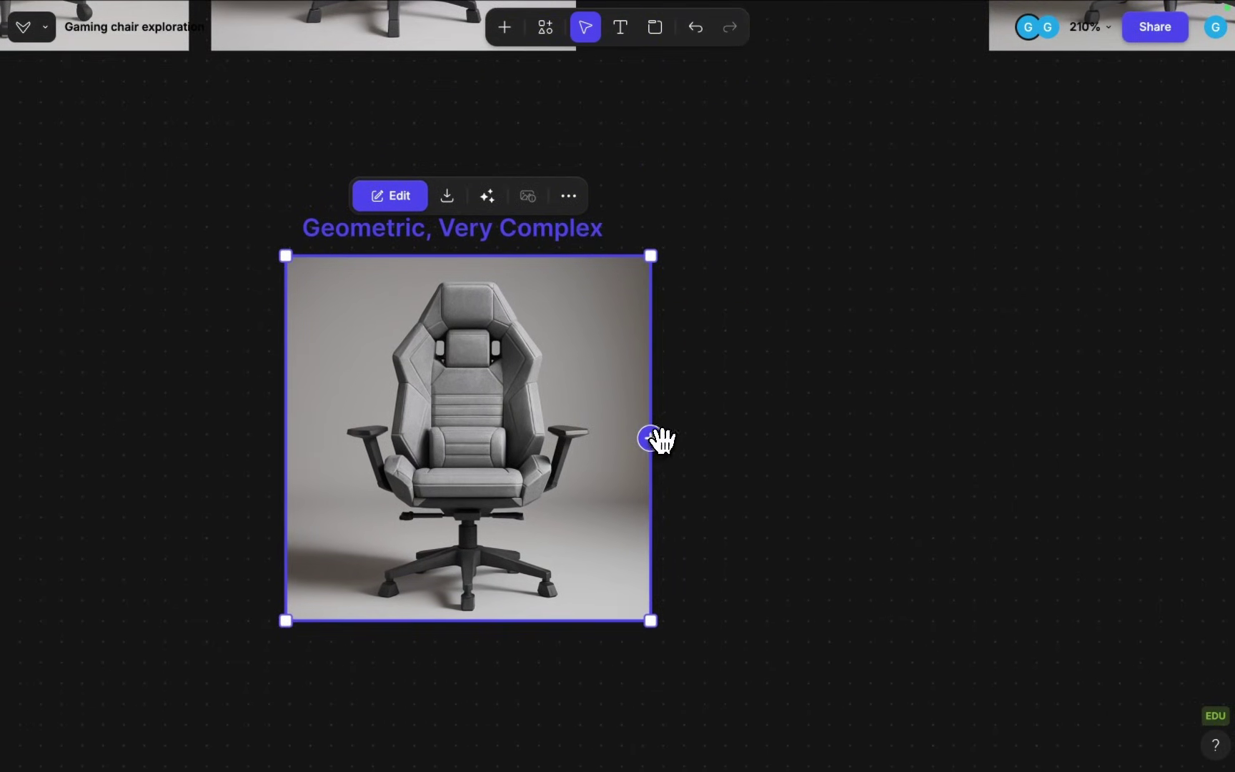
Step: Animate the geometric chair image with the Standard type and the prompt "chair is rotating around"
drag(650, 438, 736, 441)
click(855, 493)
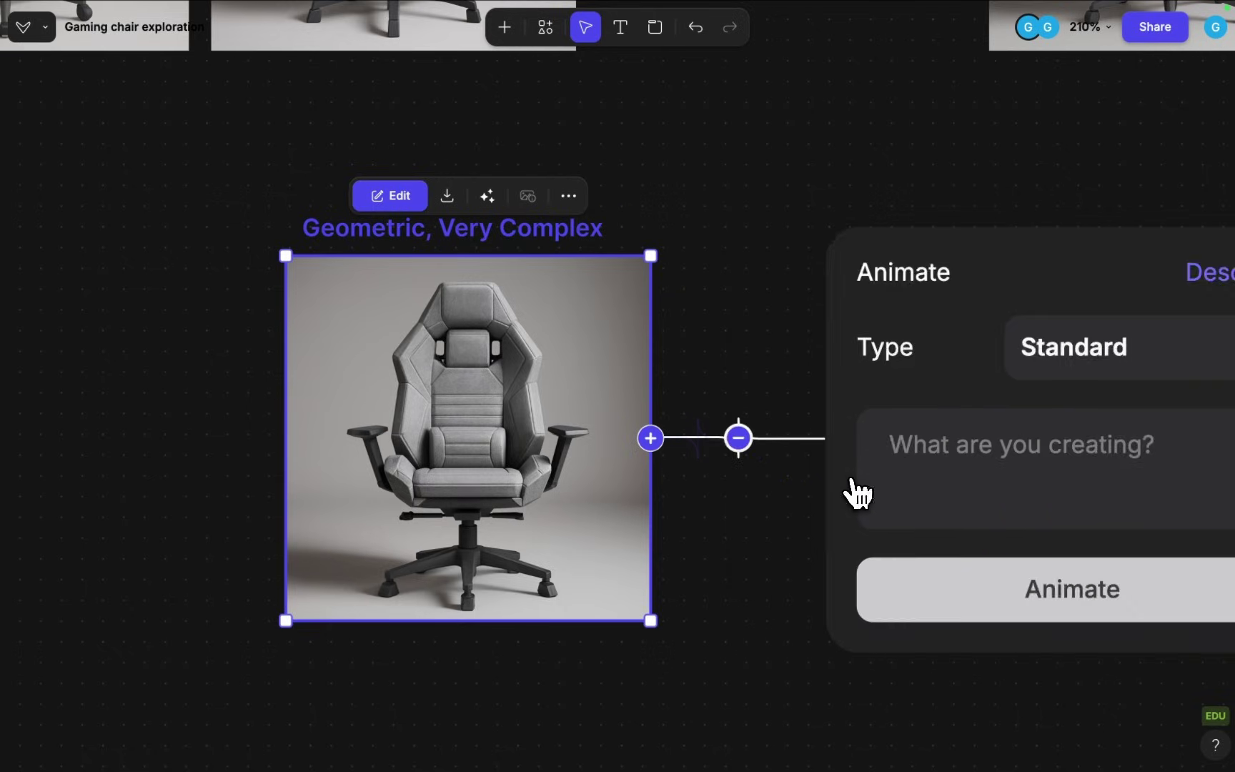
click(650, 409)
text(chair is rotating around)
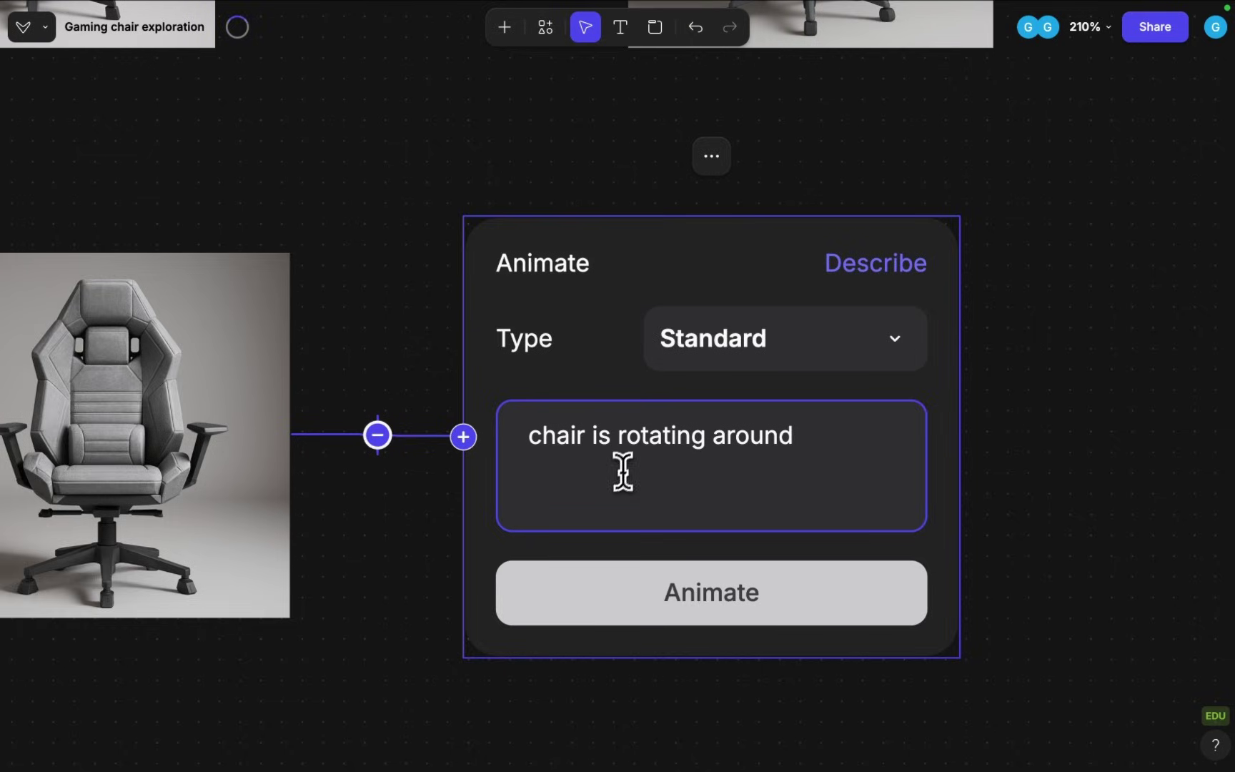
scroll(623, 471, down, 3)
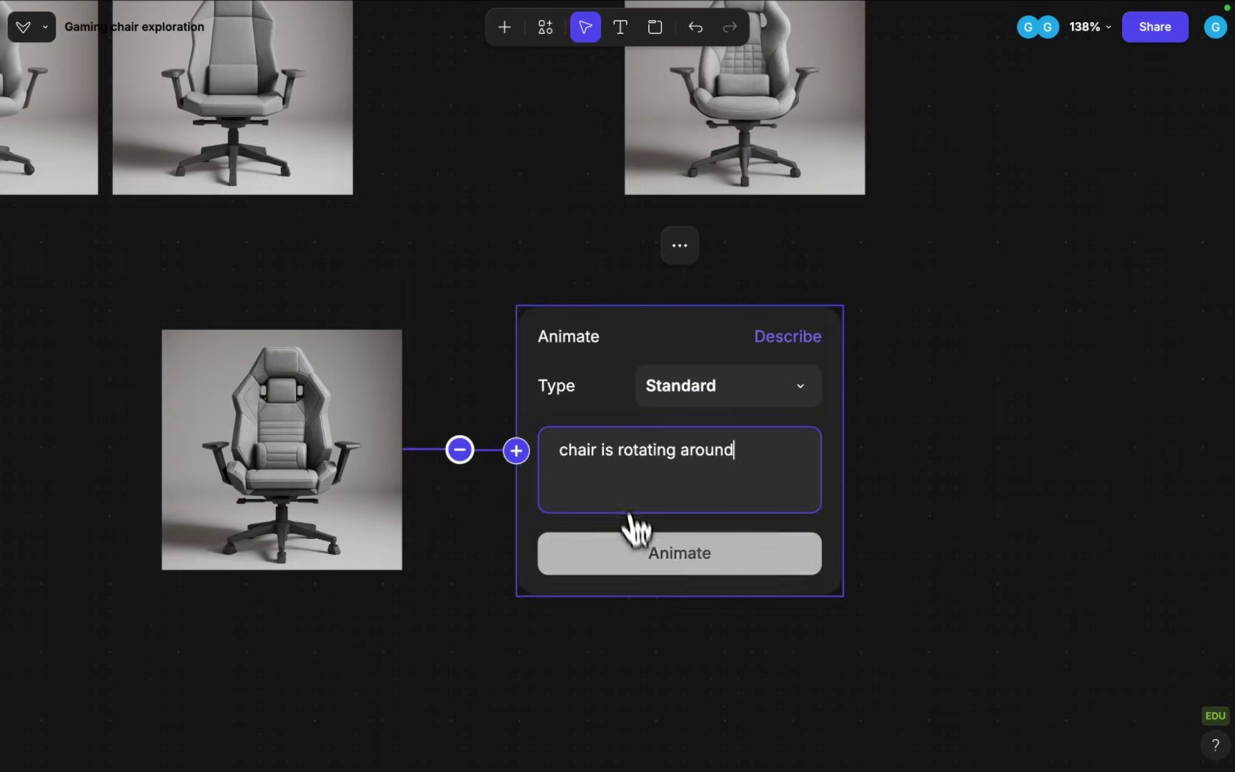
click(640, 551)
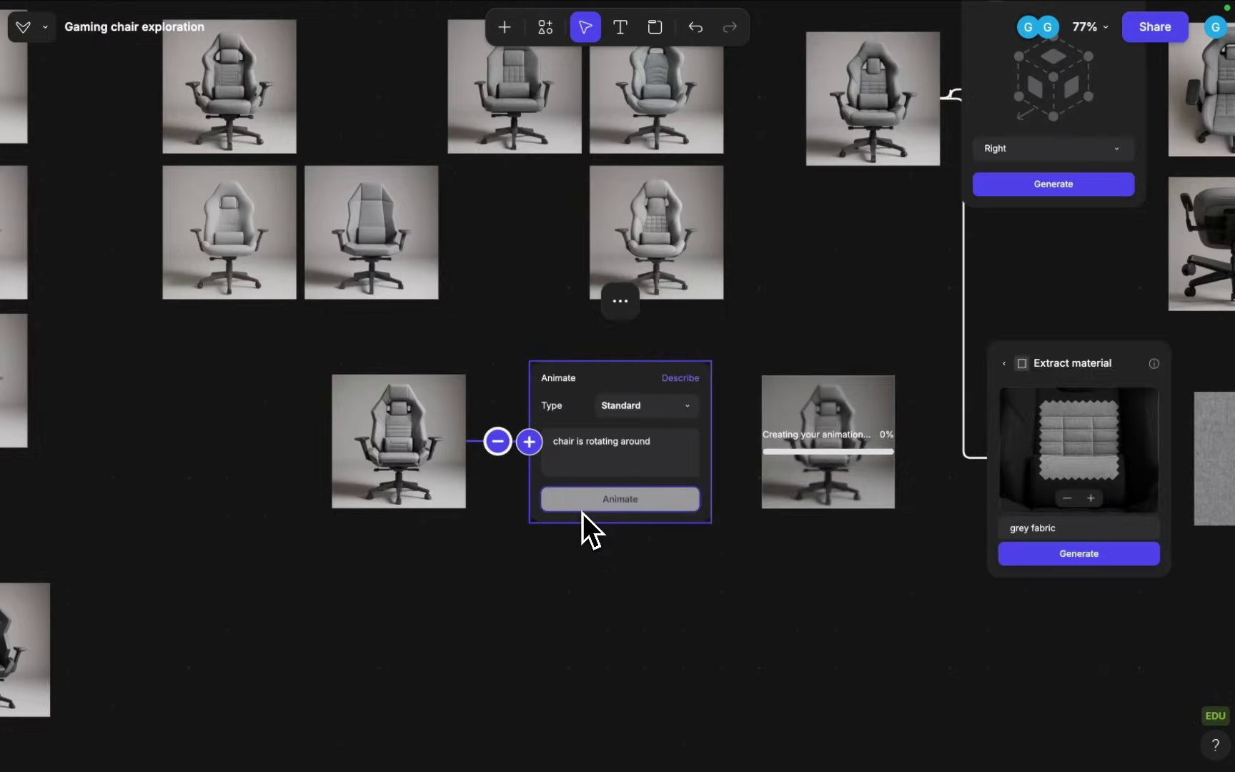
Step: Watch the rotating geometric chair animation in the enlarged player, pause it near the end and close the player
scroll(587, 524, up, 5)
scroll(1003, 353, right, 3)
scroll(813, 324, right, 1)
scroll(1011, 271, up, 3)
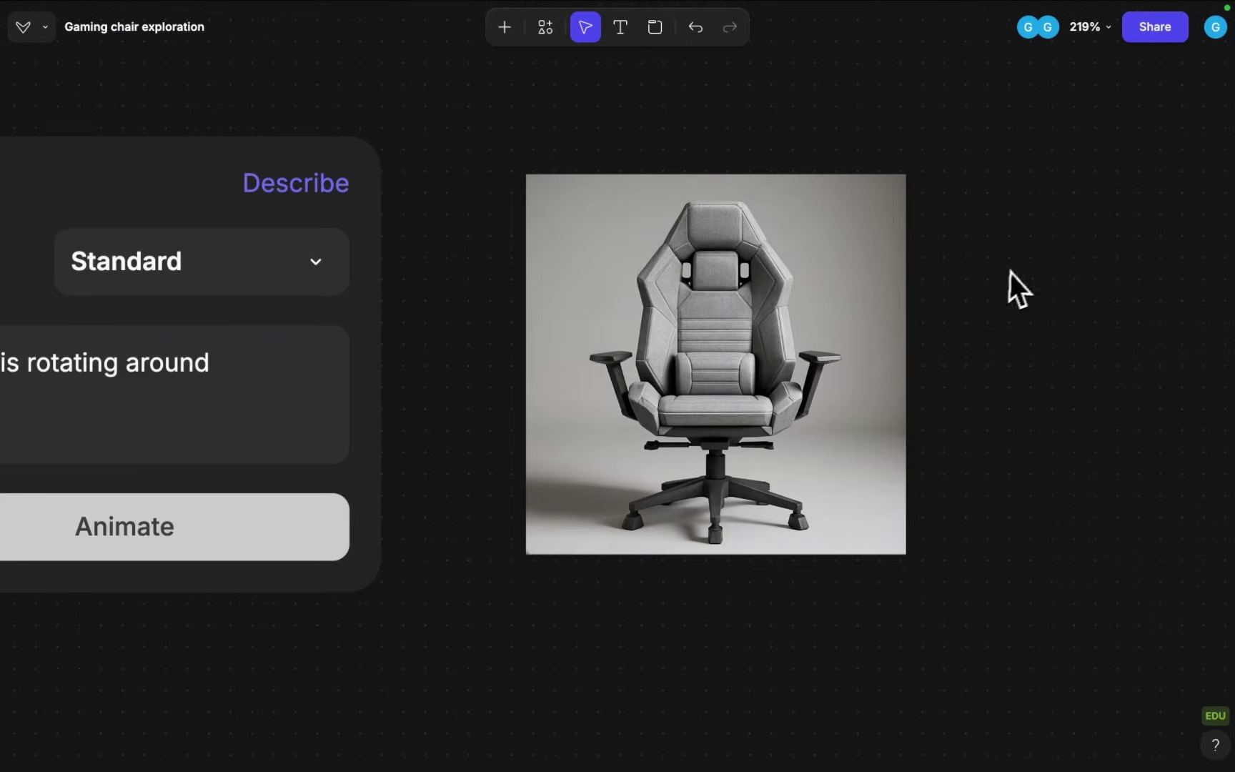
mouse_move(898, 506)
click(859, 499)
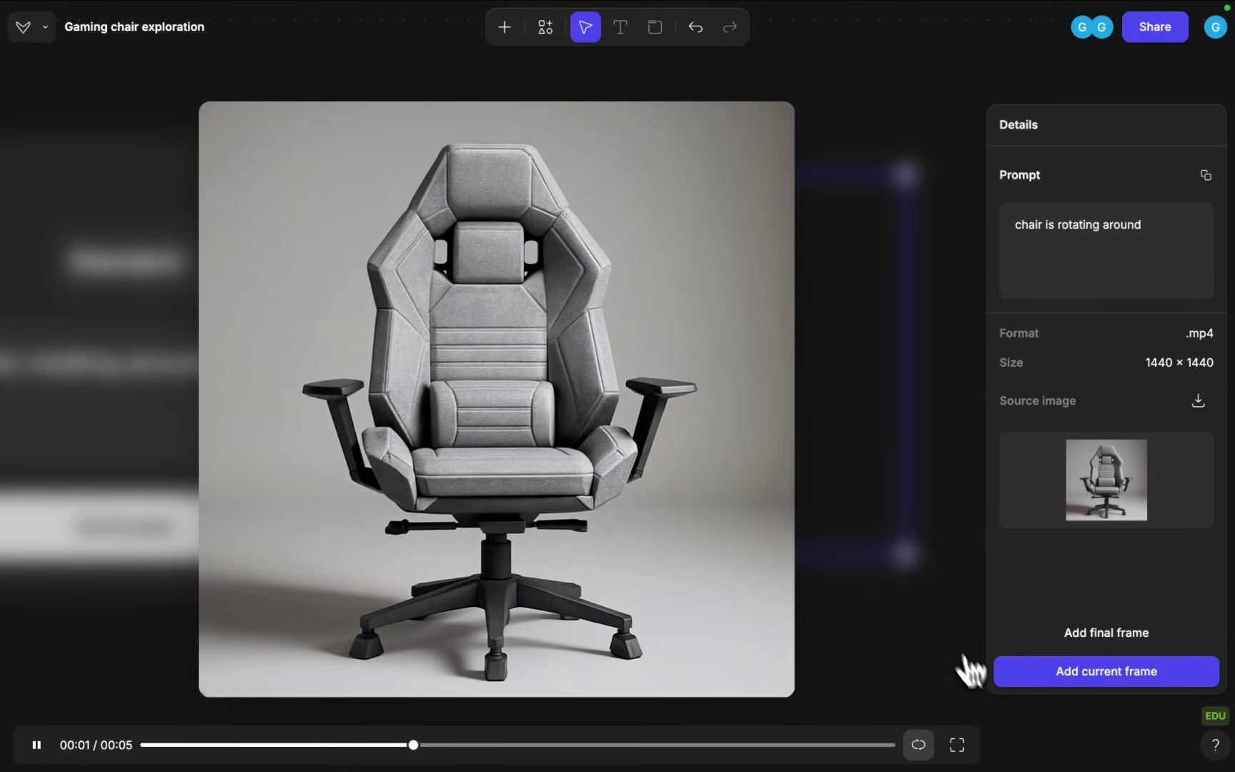
click(37, 745)
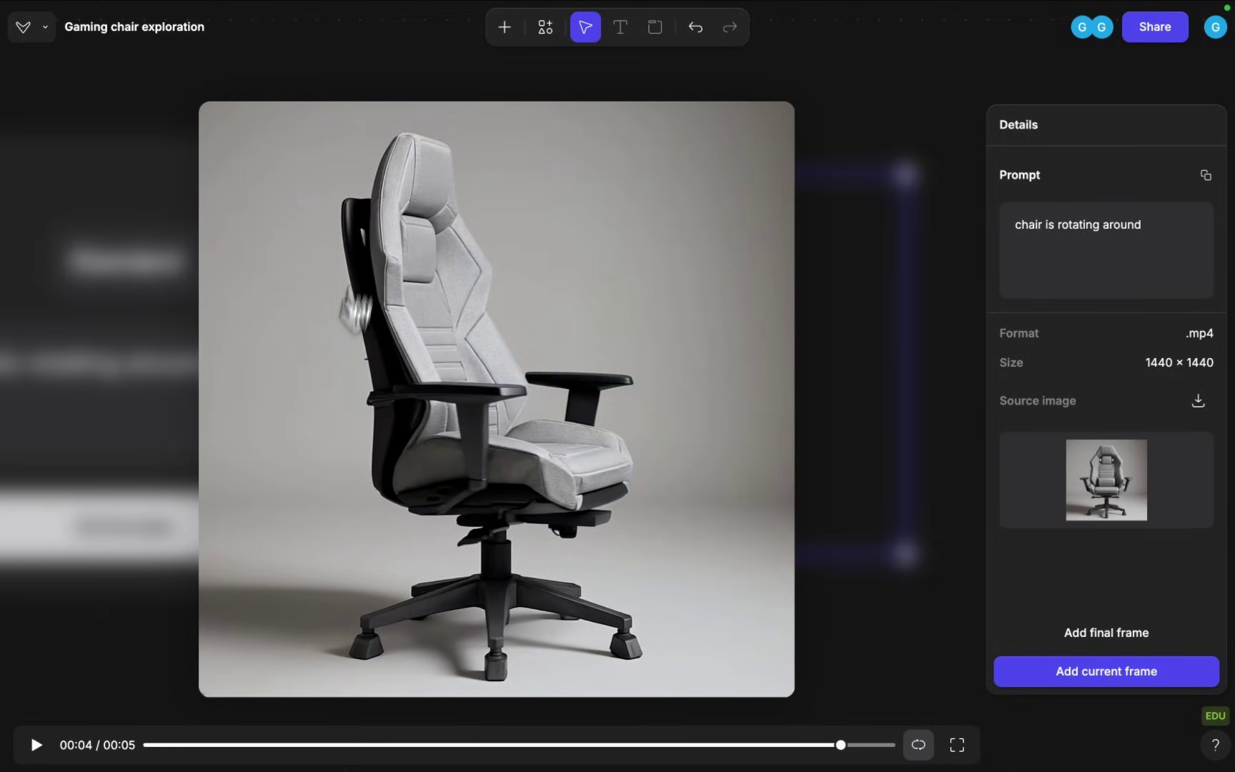
click(956, 744)
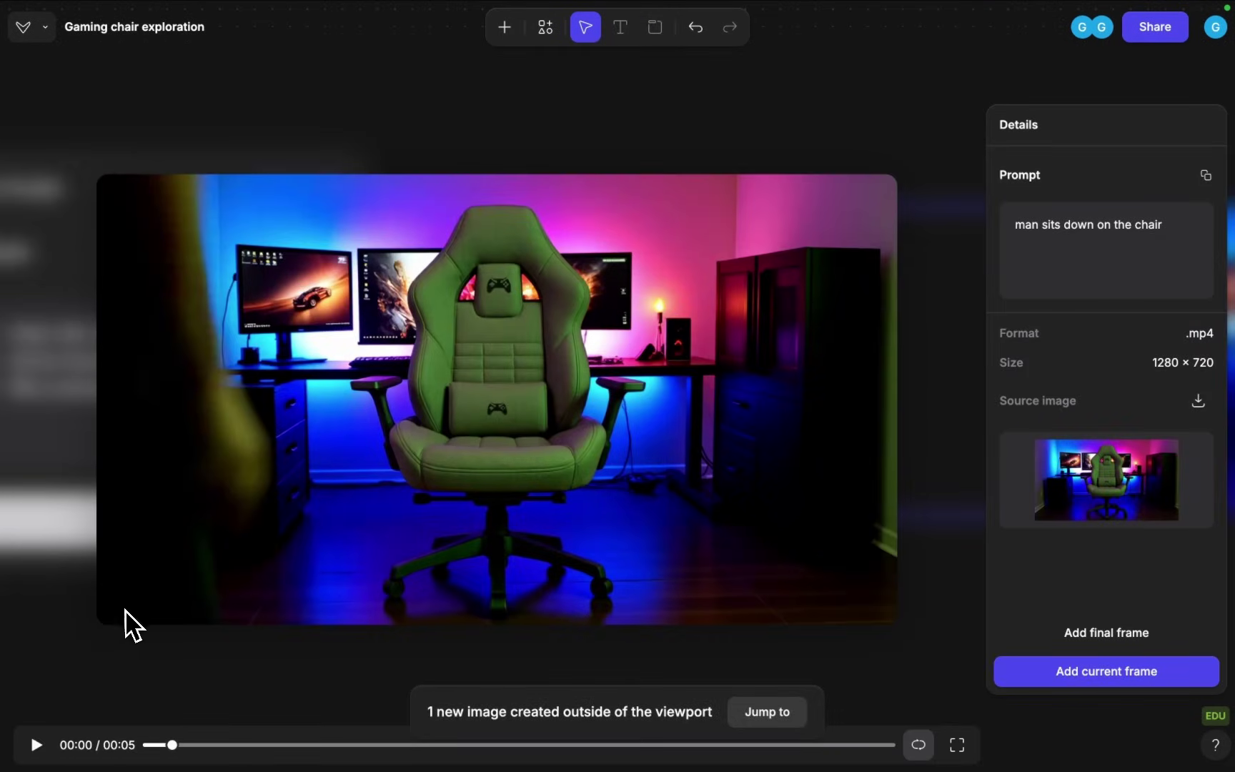
Step: Play the enlarged animation of the man sitting down from the beginning and pause it
click(143, 745)
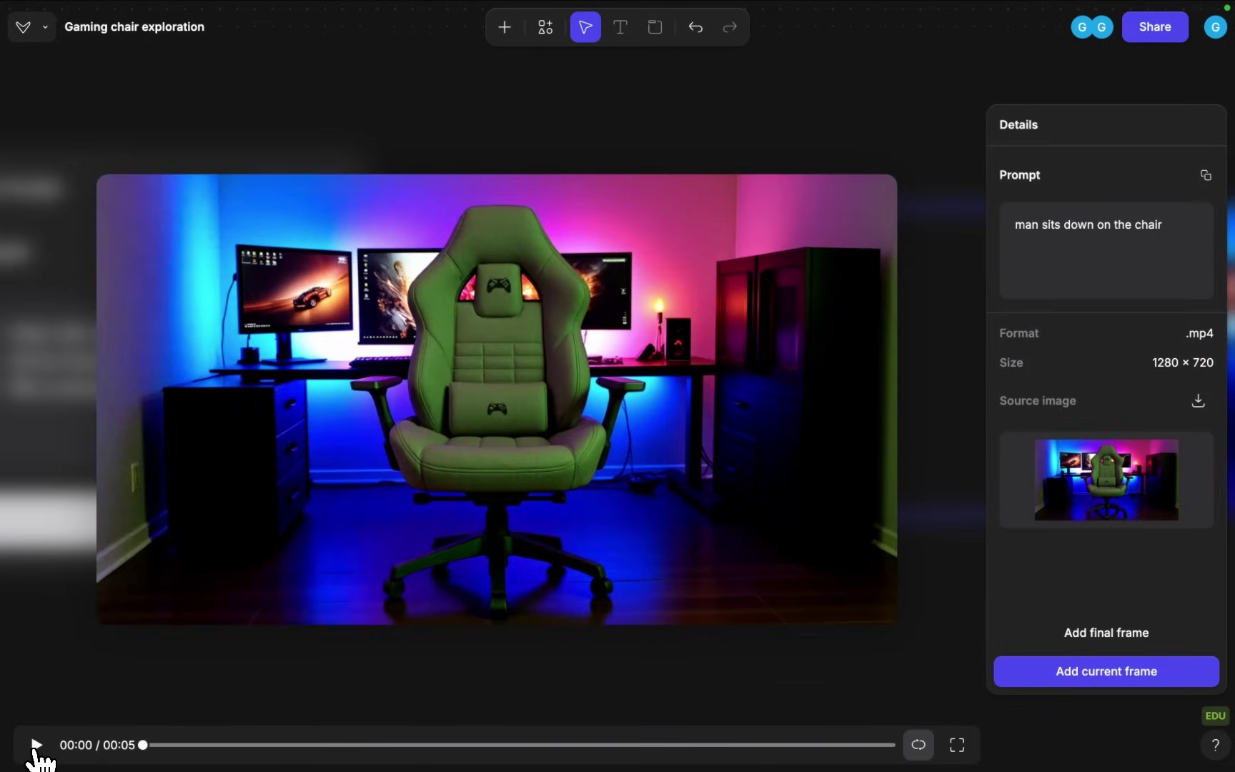
click(35, 749)
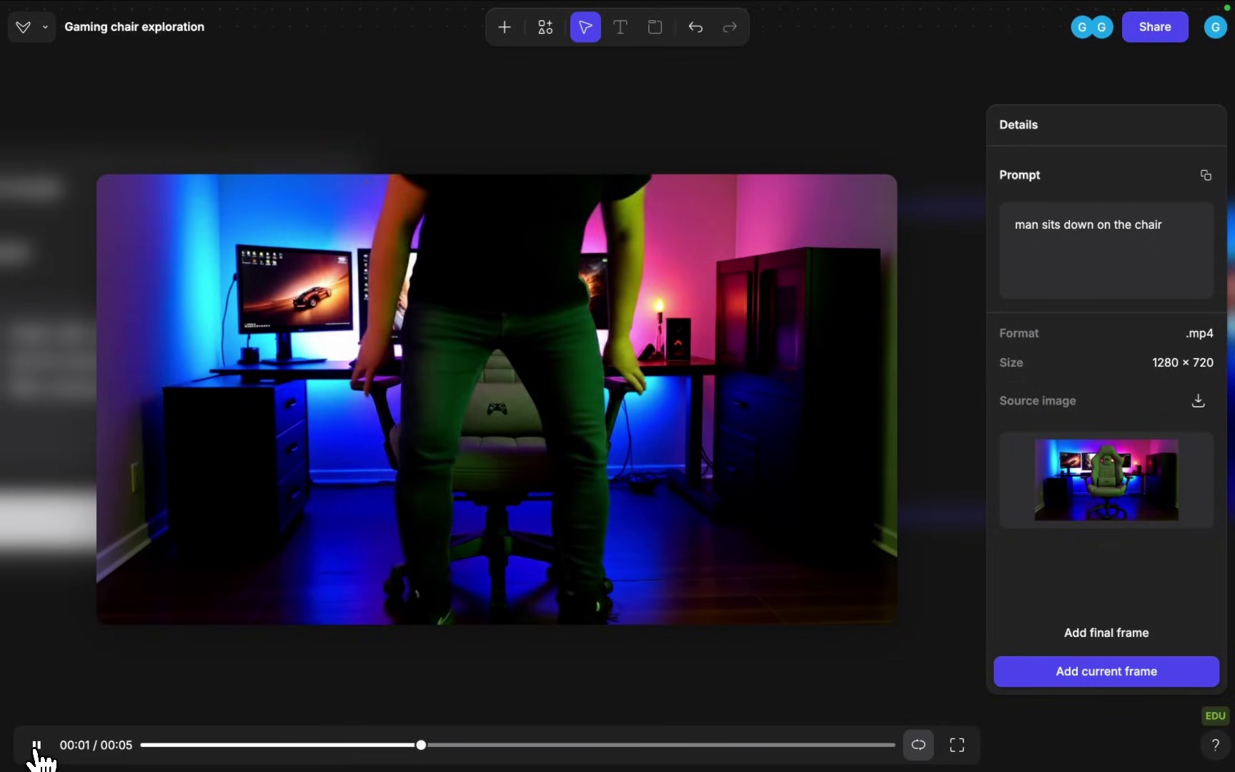
click(36, 746)
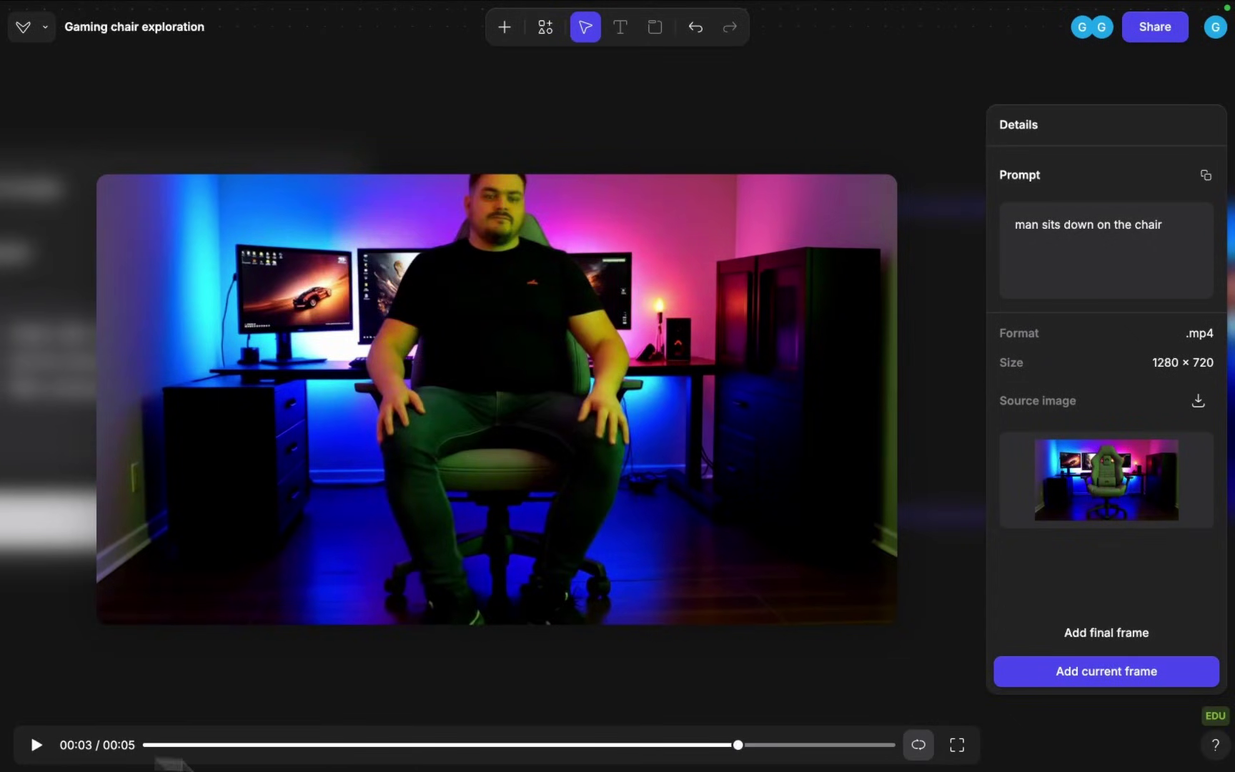
Step: Advance the sitting-man animation to 00:04, add the current frame to the workbench and close the enlarged player
drag(512, 745, 819, 745)
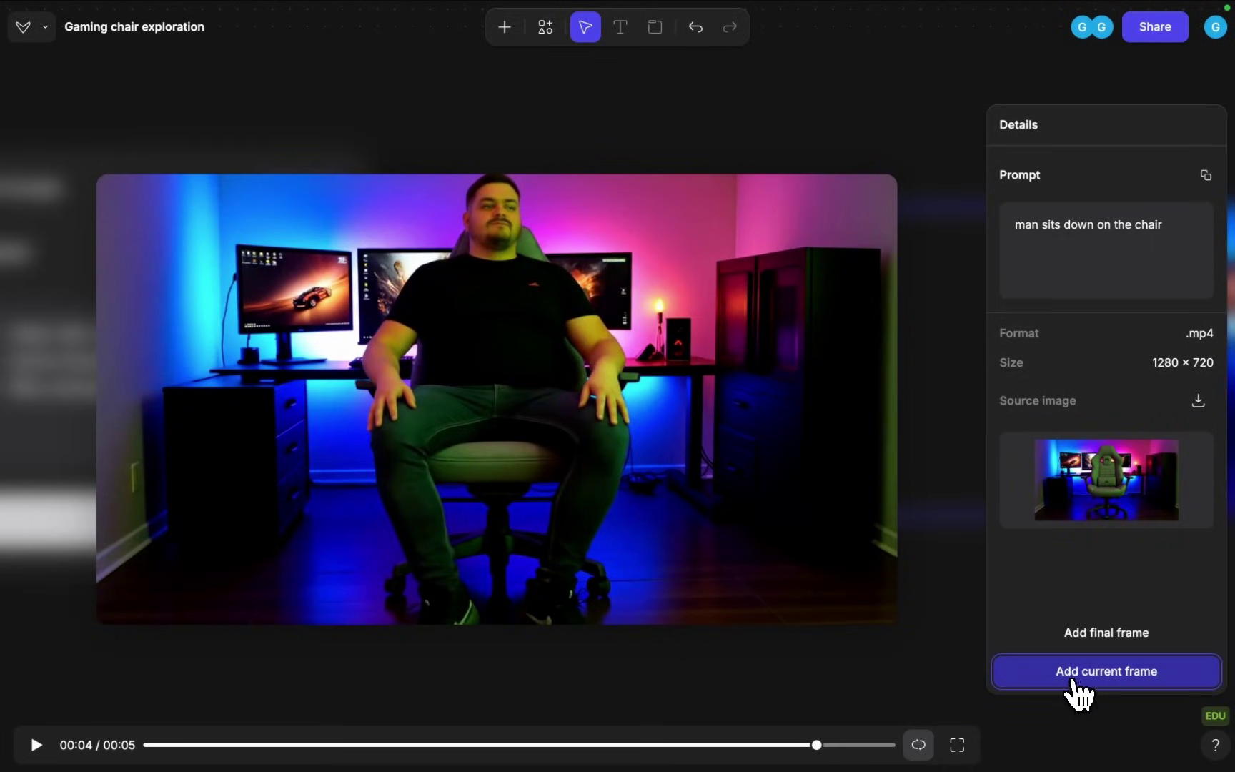
click(1070, 680)
click(958, 740)
scroll(836, 453, down, 5)
scroll(857, 428, right, 4)
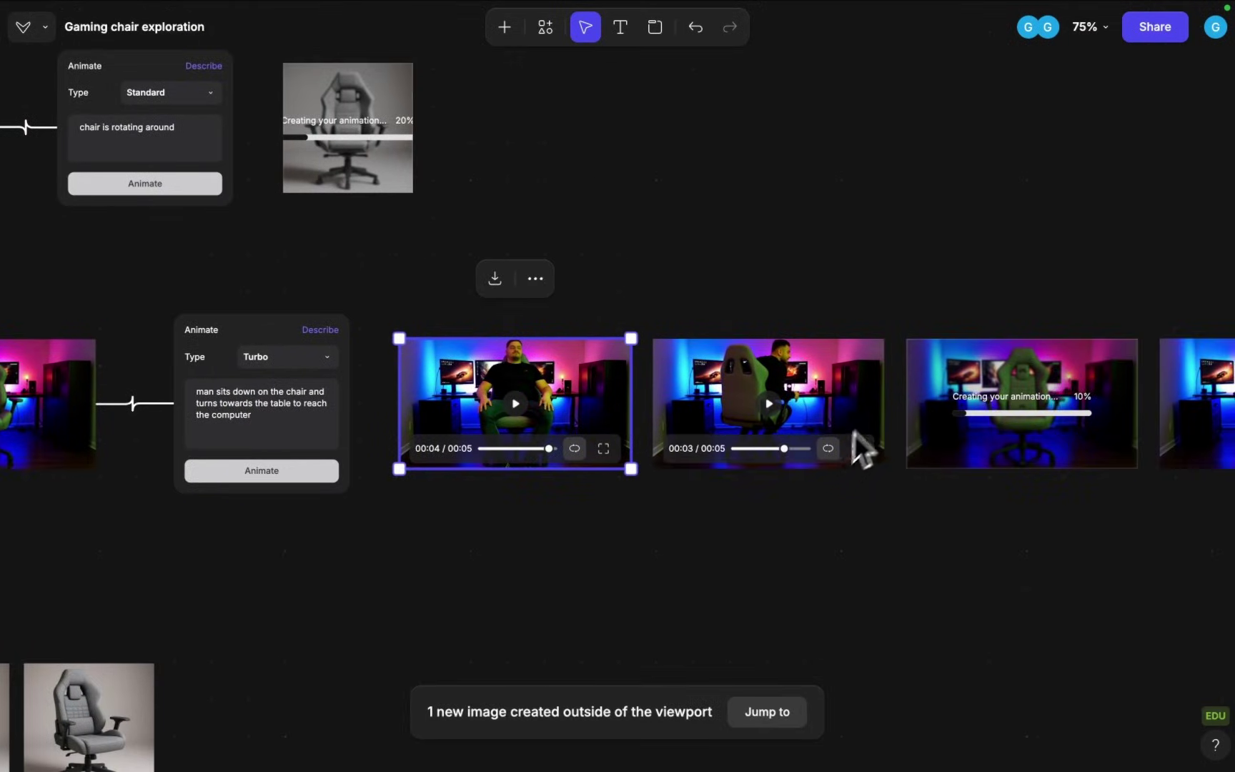
Step: Place the extracted frame of the seated man directly below the first sitting-man animation and deselect it
scroll(857, 428, down, 3)
scroll(885, 413, right, 3)
drag(974, 414, 396, 493)
click(579, 493)
scroll(419, 443, up, 5)
scroll(410, 462, down, 4)
scroll(410, 463, left, 3)
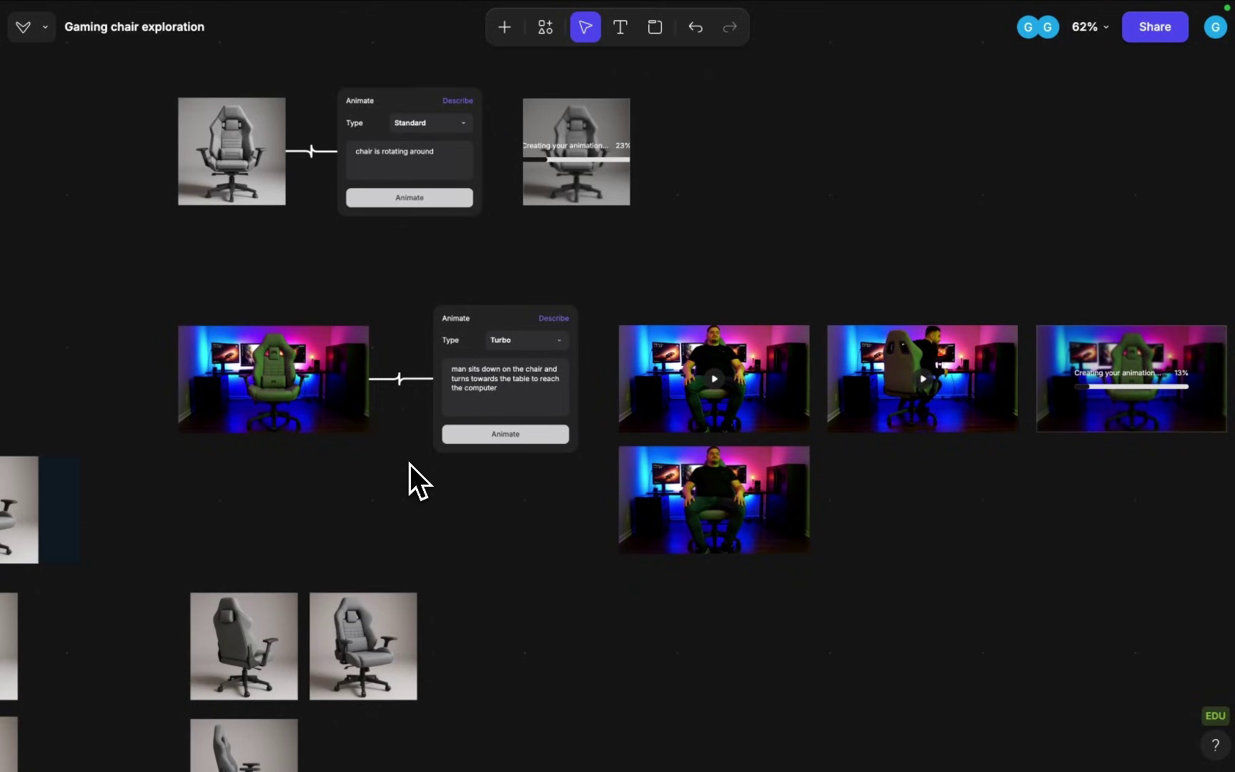
scroll(409, 464, down, 2)
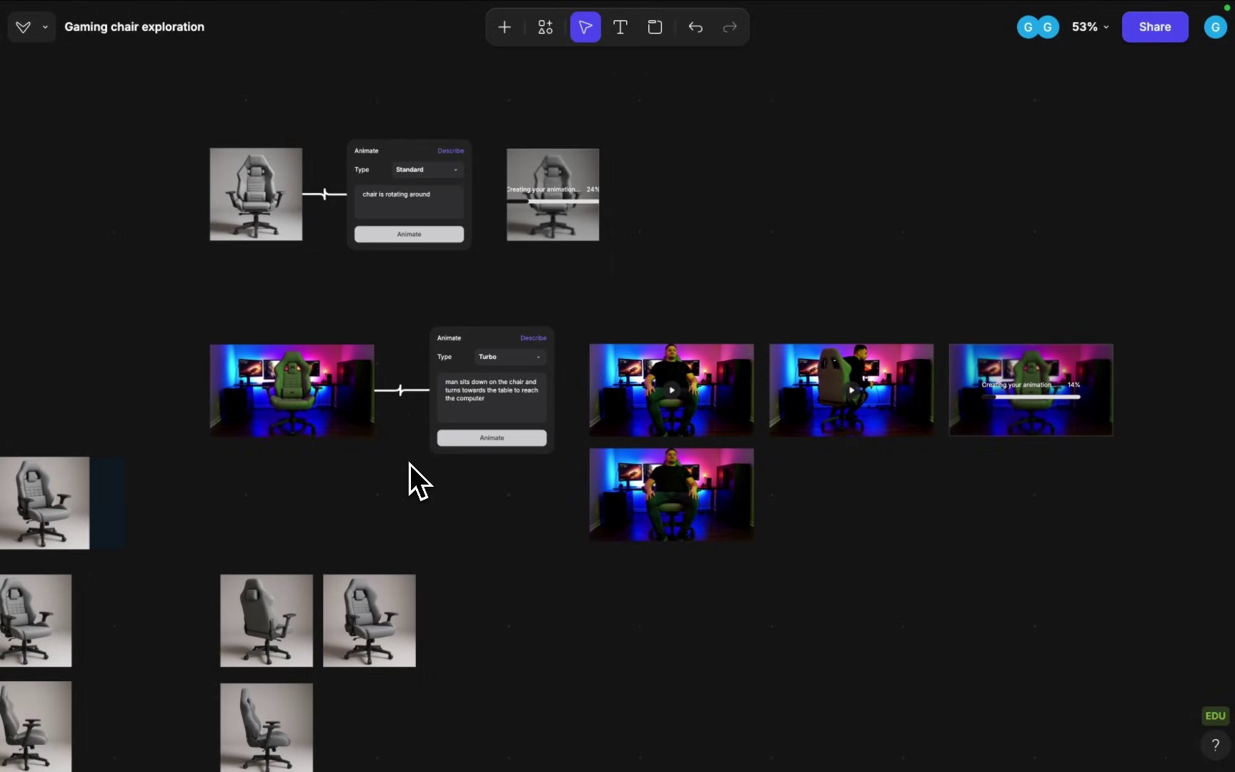
Step: Examine the original chair line sketch and the grey fabric renders placed beside it
click(527, 443)
scroll(529, 441, down, 1)
scroll(528, 441, left, 3)
scroll(586, 447, left, 1)
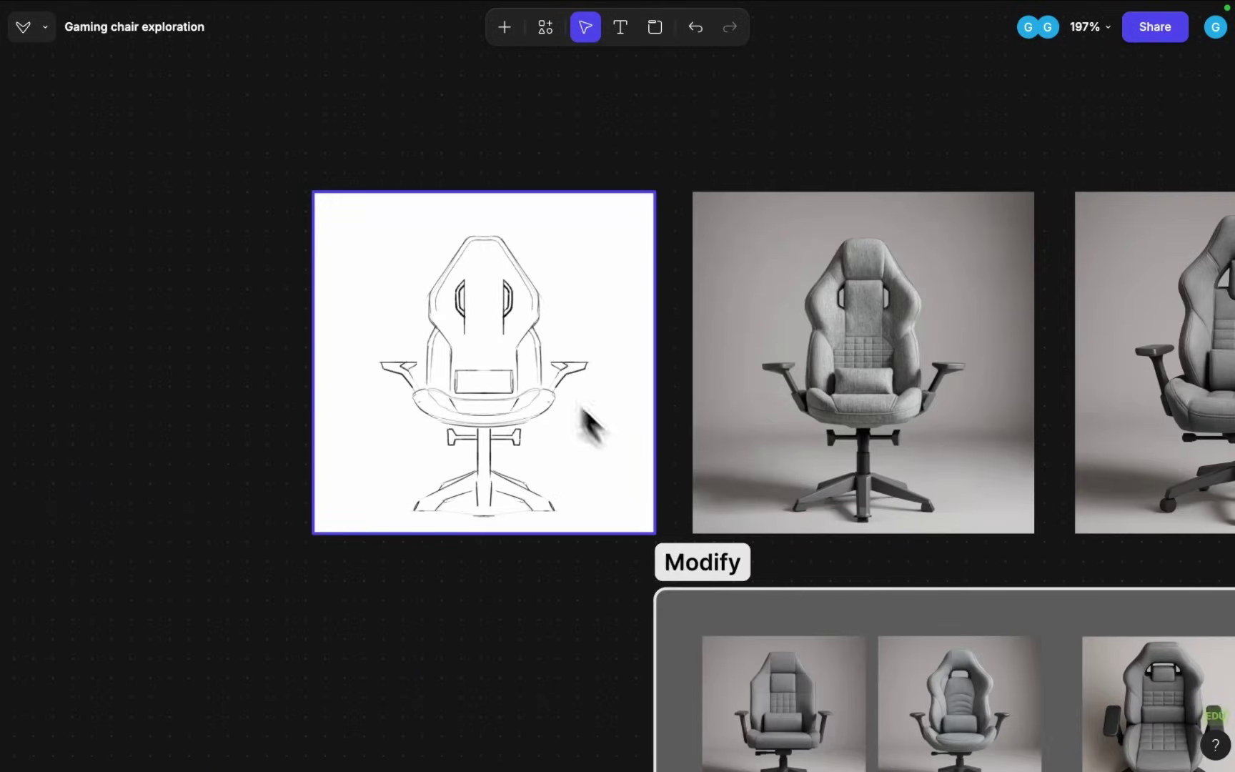
scroll(531, 375, up, 2)
scroll(530, 363, right, 3)
click(531, 363)
scroll(530, 363, right, 2)
scroll(569, 369, down, 1)
scroll(569, 369, left, 1)
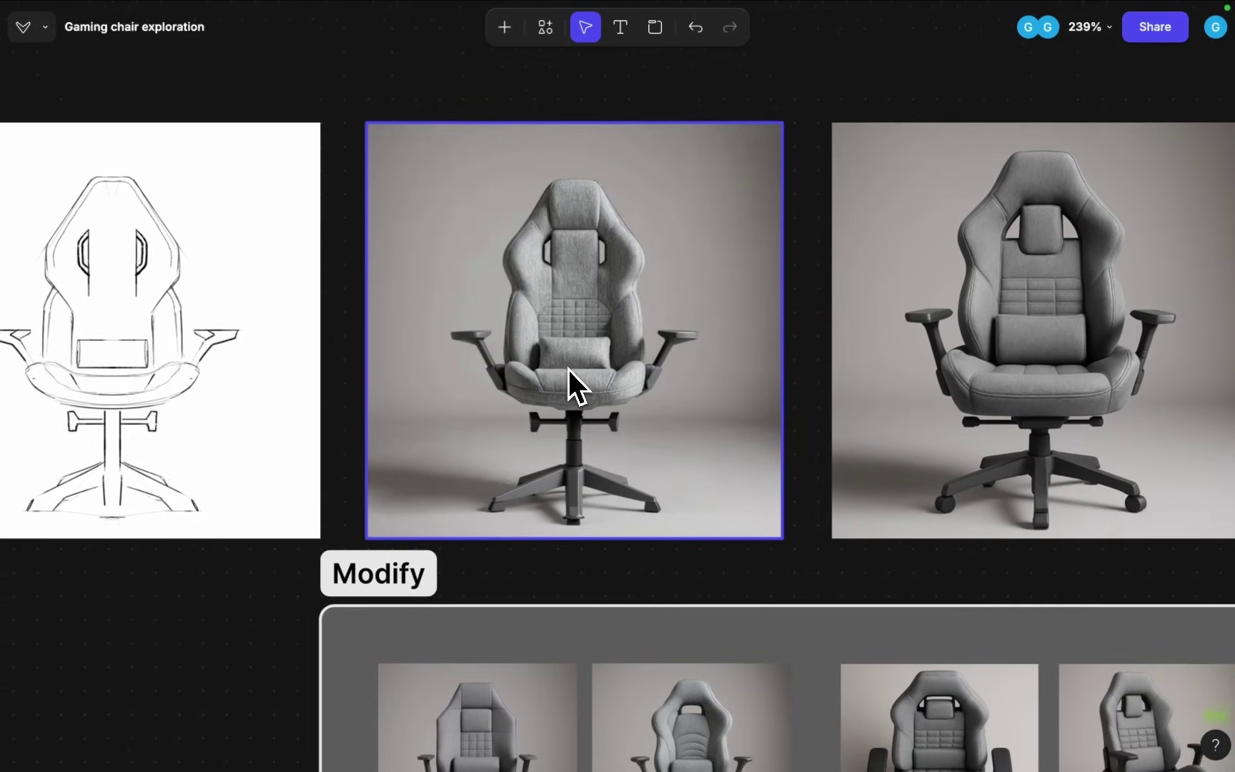
Step: Examine the four front-view chair design variations in the Modify frame
scroll(568, 370, down, 3)
scroll(568, 370, right, 1)
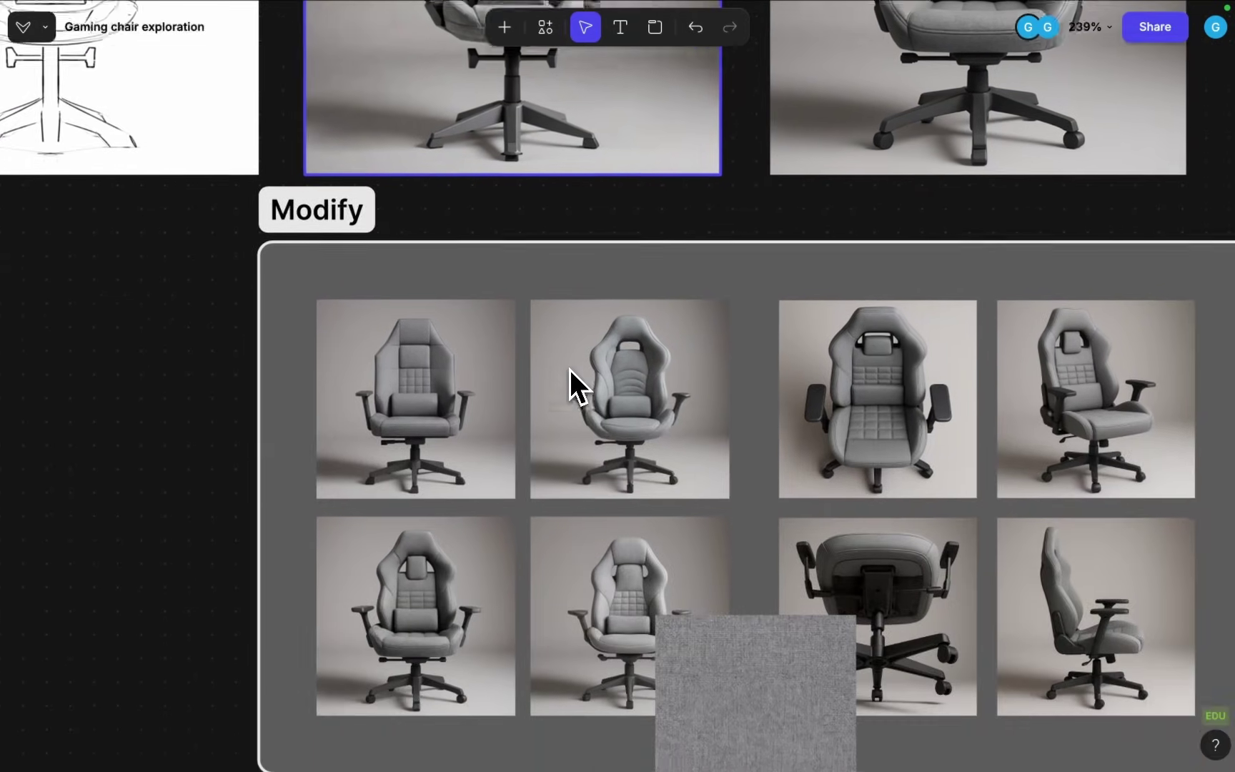
scroll(568, 370, down, 2)
click(490, 441)
scroll(501, 424, up, 5)
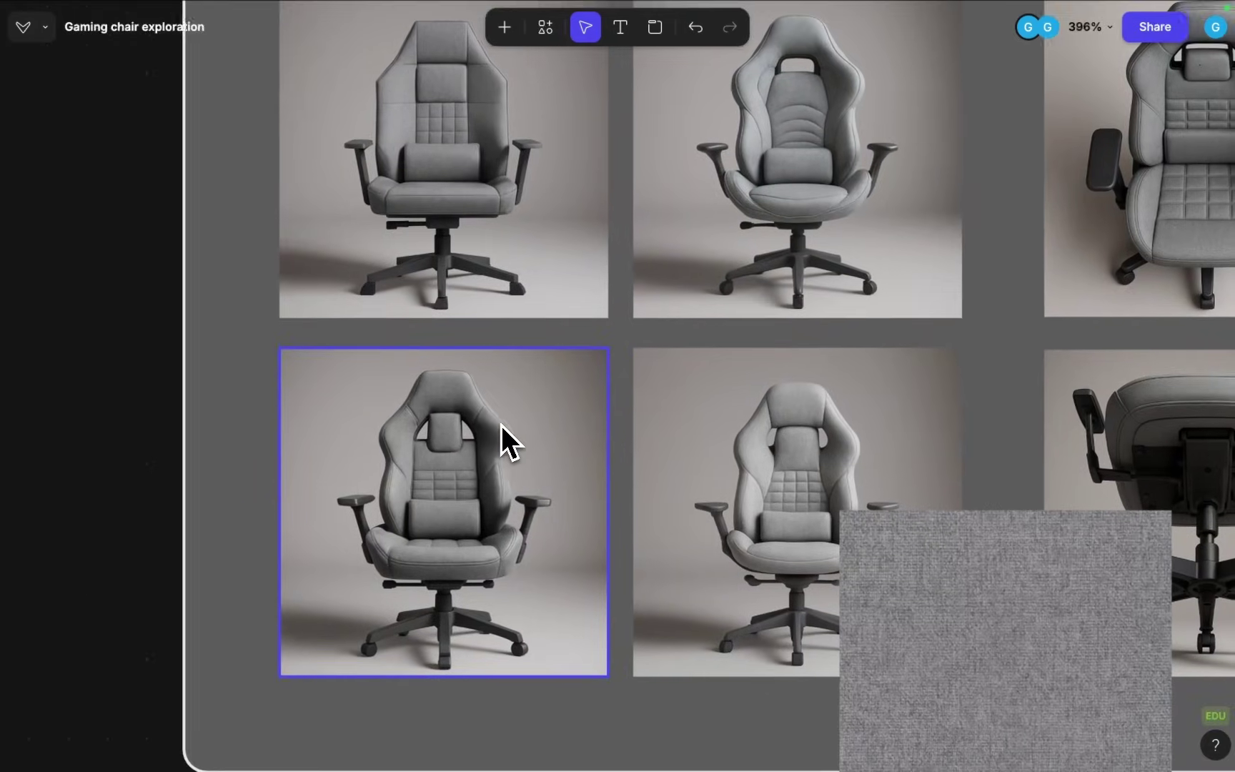
scroll(501, 424, down, 5)
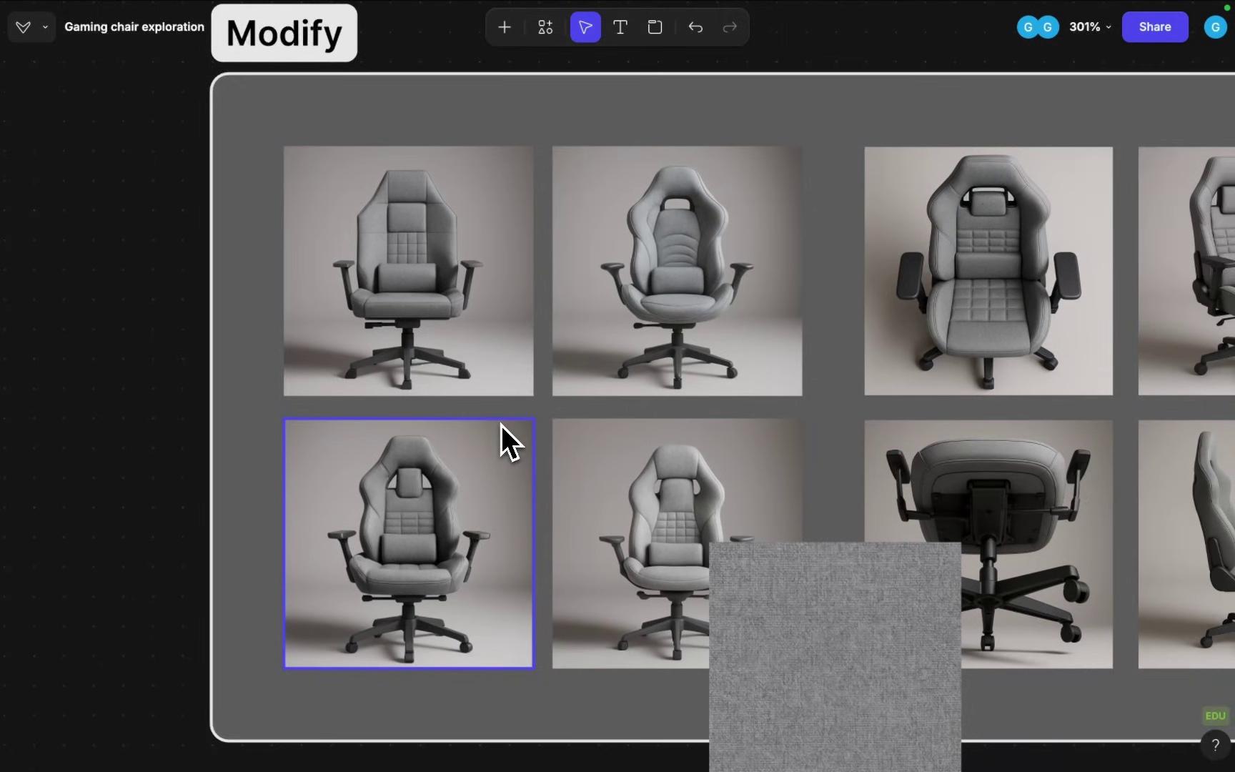
scroll(501, 424, down, 3)
click(544, 440)
scroll(573, 450, down, 3)
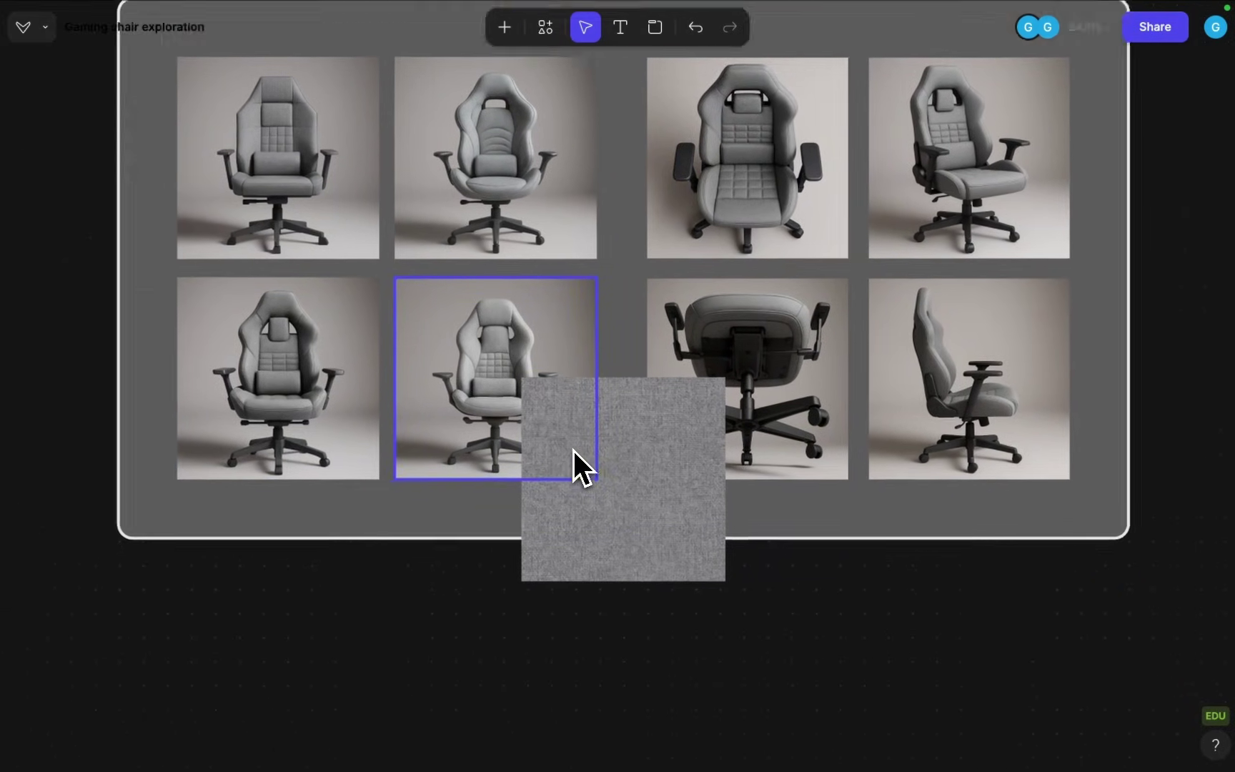
click(573, 450)
scroll(611, 444, up, 6)
scroll(612, 440, down, 6)
scroll(611, 441, up, 4)
Step: Examine the chair renders from above, below, the side and at an angle in the Modify frame
click(667, 320)
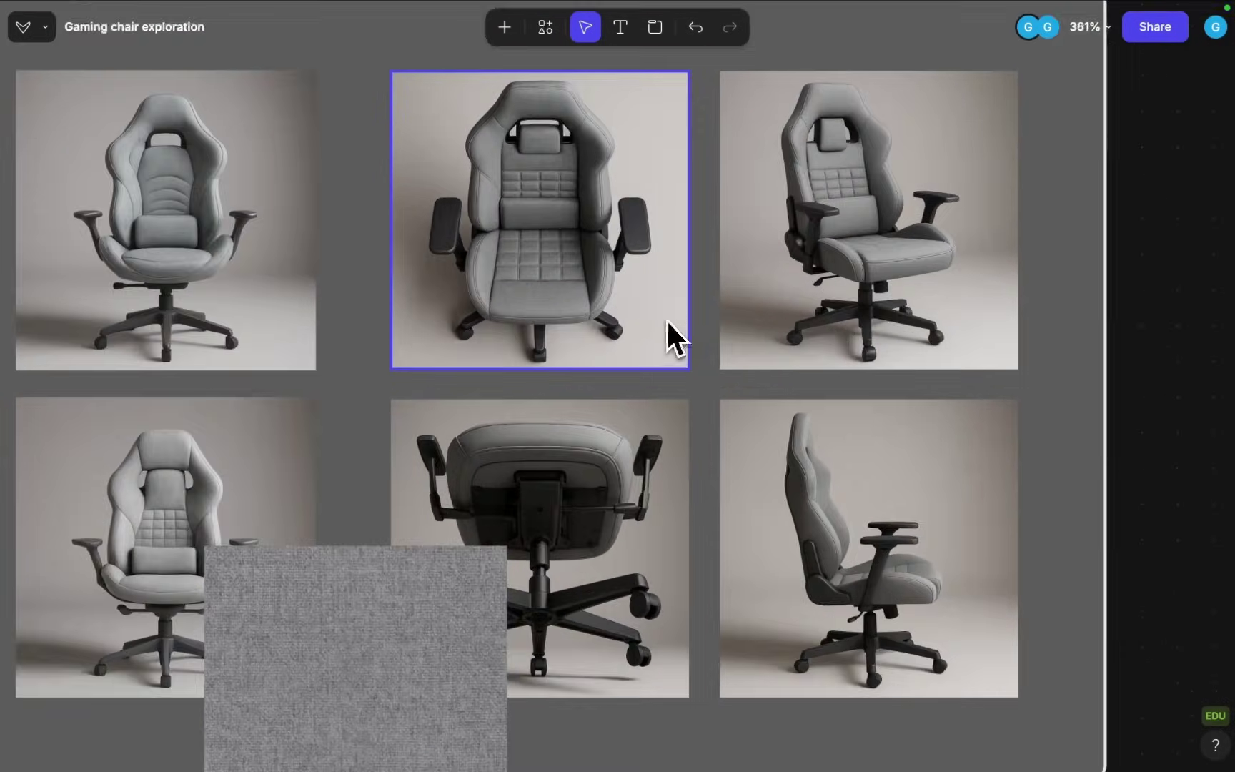
scroll(667, 320, right, 2)
scroll(669, 316, up, 3)
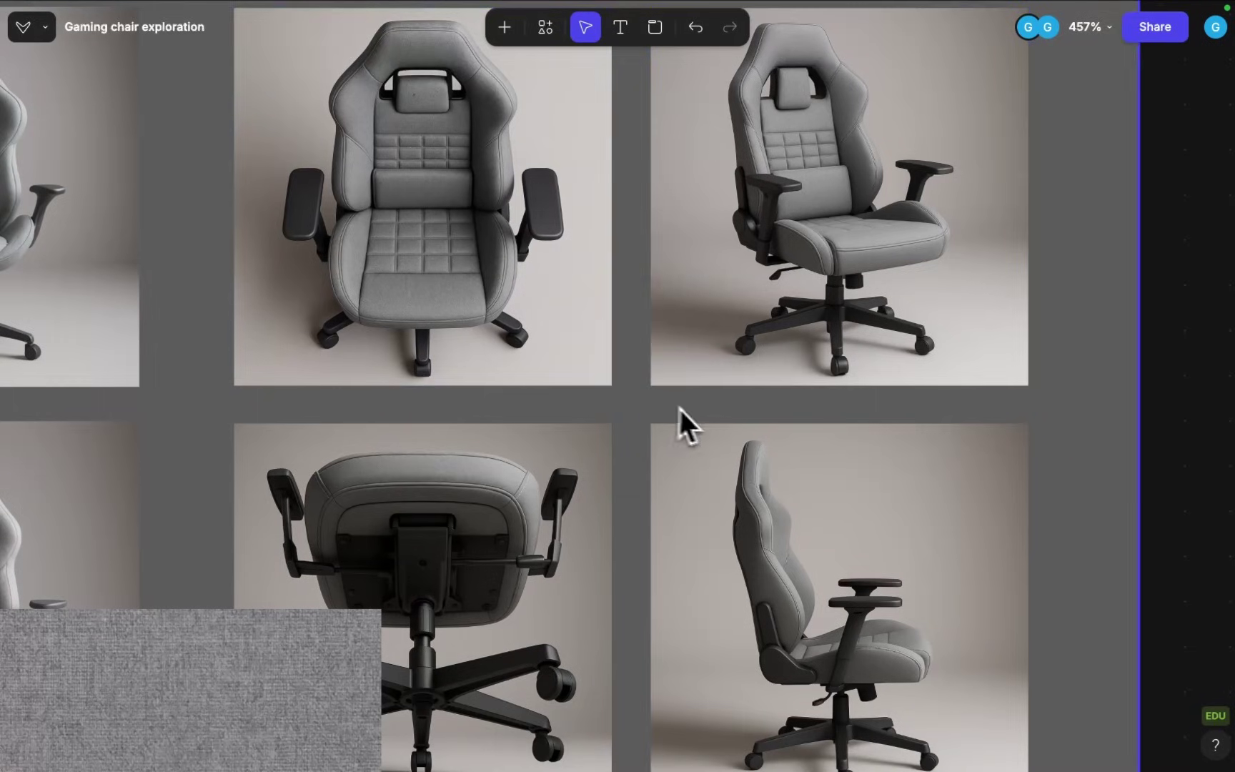
scroll(681, 409, down, 3)
scroll(697, 411, left, 2)
click(683, 350)
scroll(683, 347, down, 2)
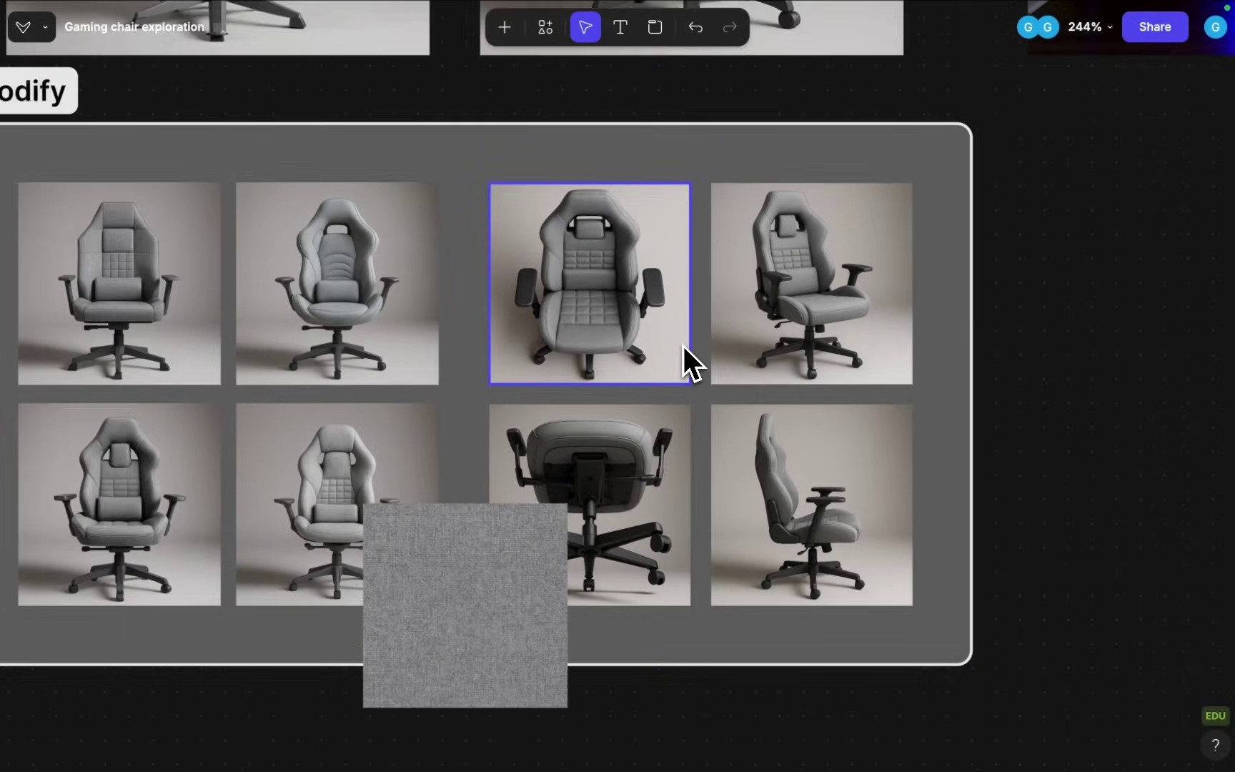
Step: Inspect the refined grey chair render and the green branded chair in the neon-lit gaming room
scroll(683, 347, up, 6)
scroll(689, 323, right, 10)
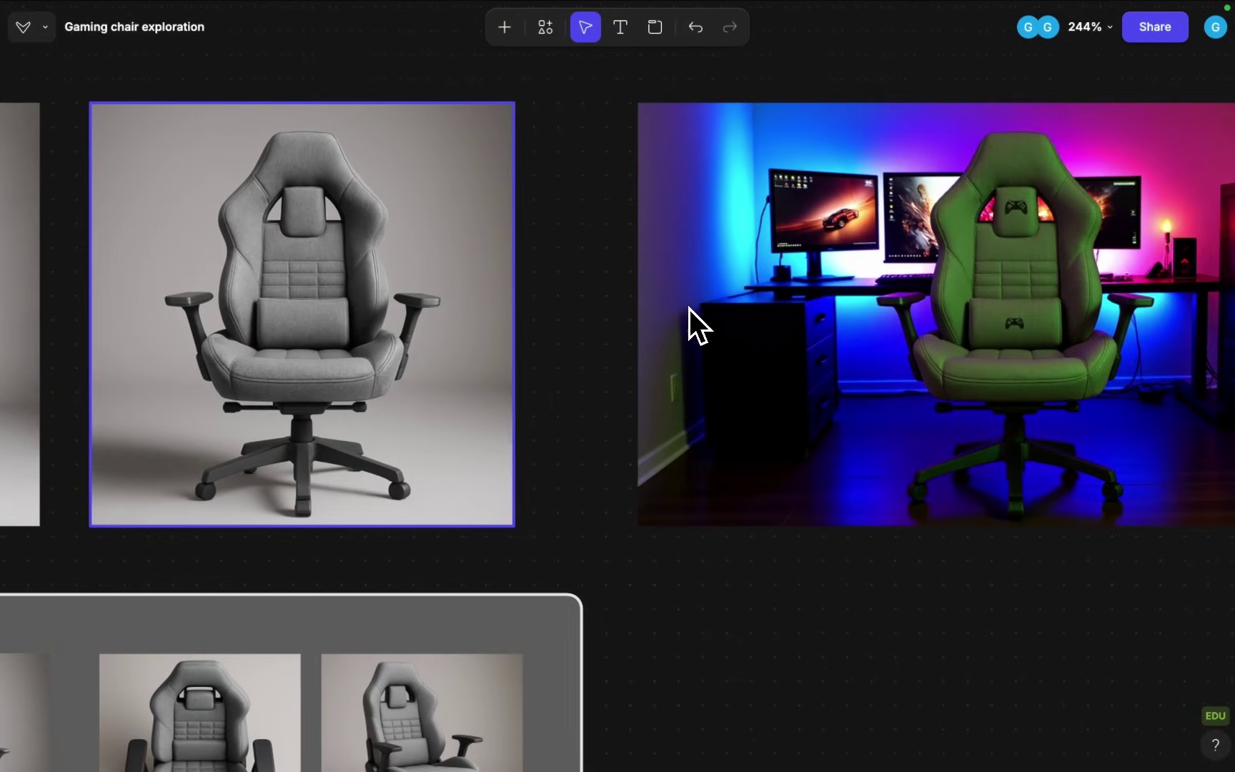
click(736, 300)
scroll(735, 298, up, 5)
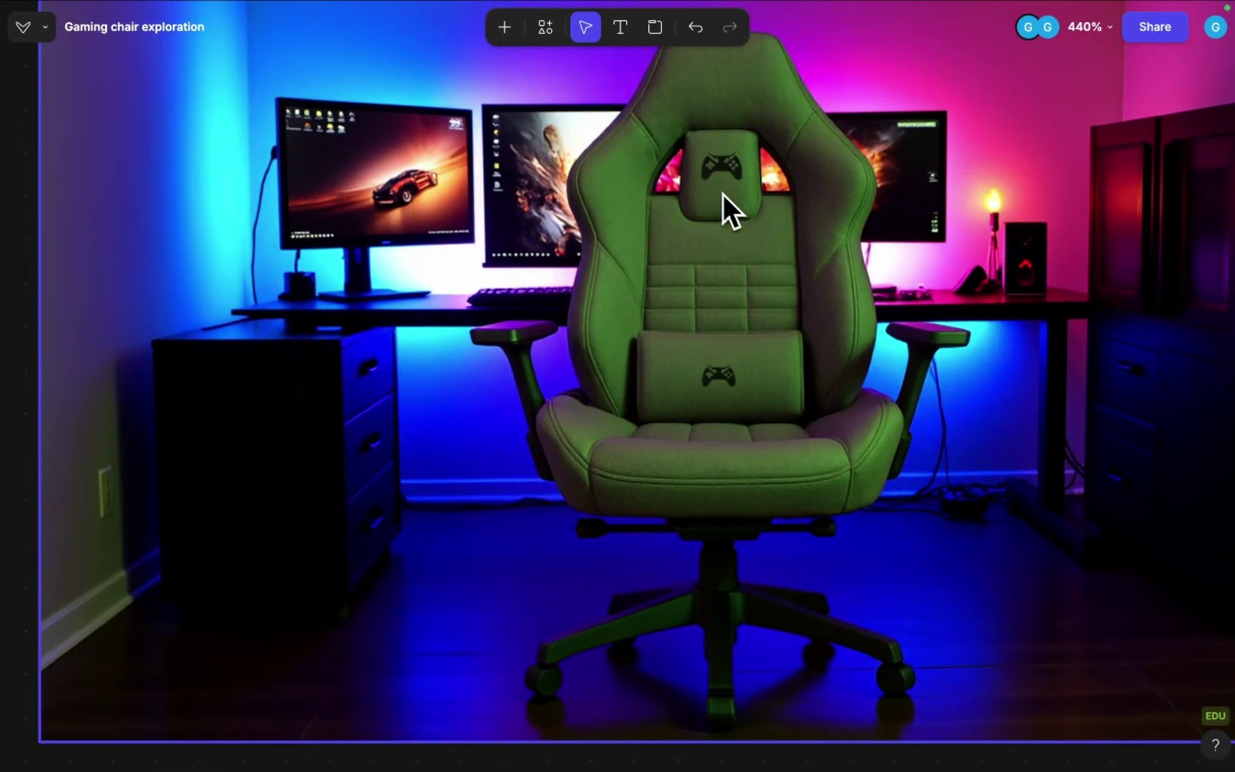
scroll(717, 276, down, 3)
scroll(676, 270, right, 15)
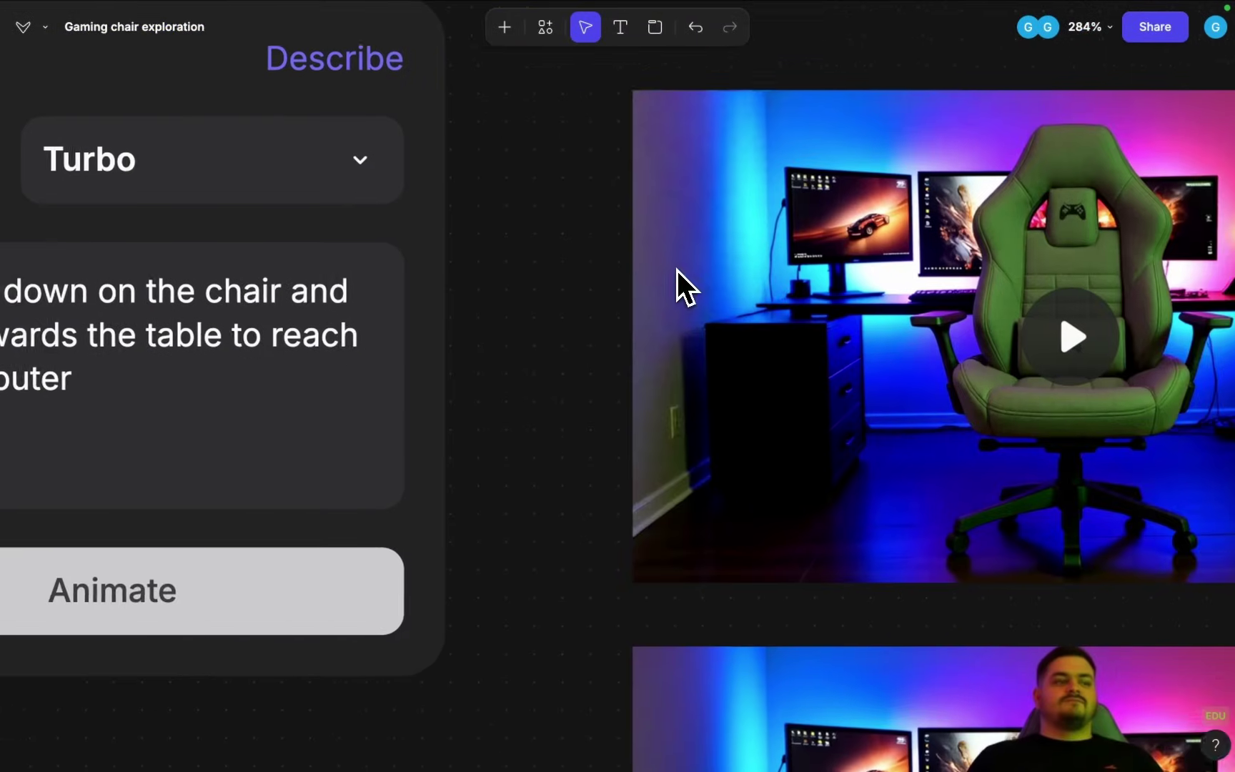
Step: Play the animation of the man sitting down on the workbench and pause it near the end
scroll(676, 270, right, 4)
click(825, 333)
scroll(827, 333, down, 3)
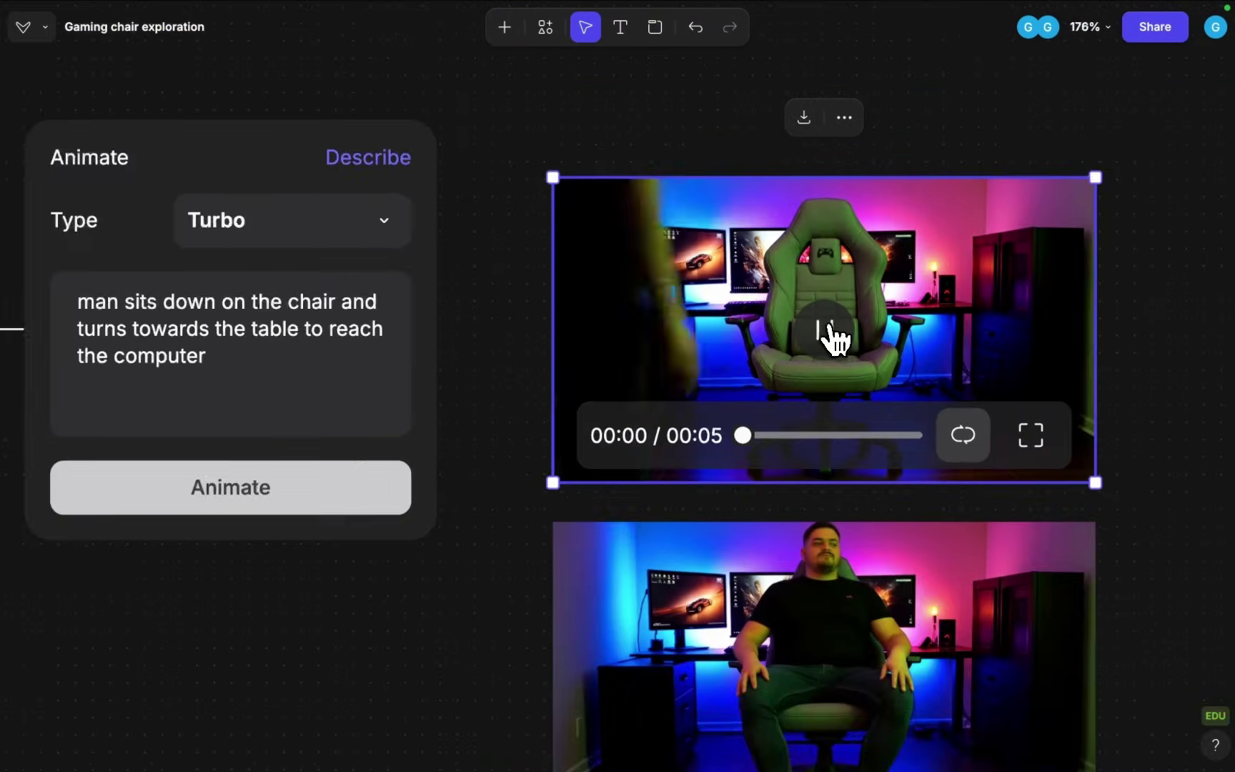
scroll(827, 334, right, 2)
click(854, 96)
scroll(854, 95, up, 3)
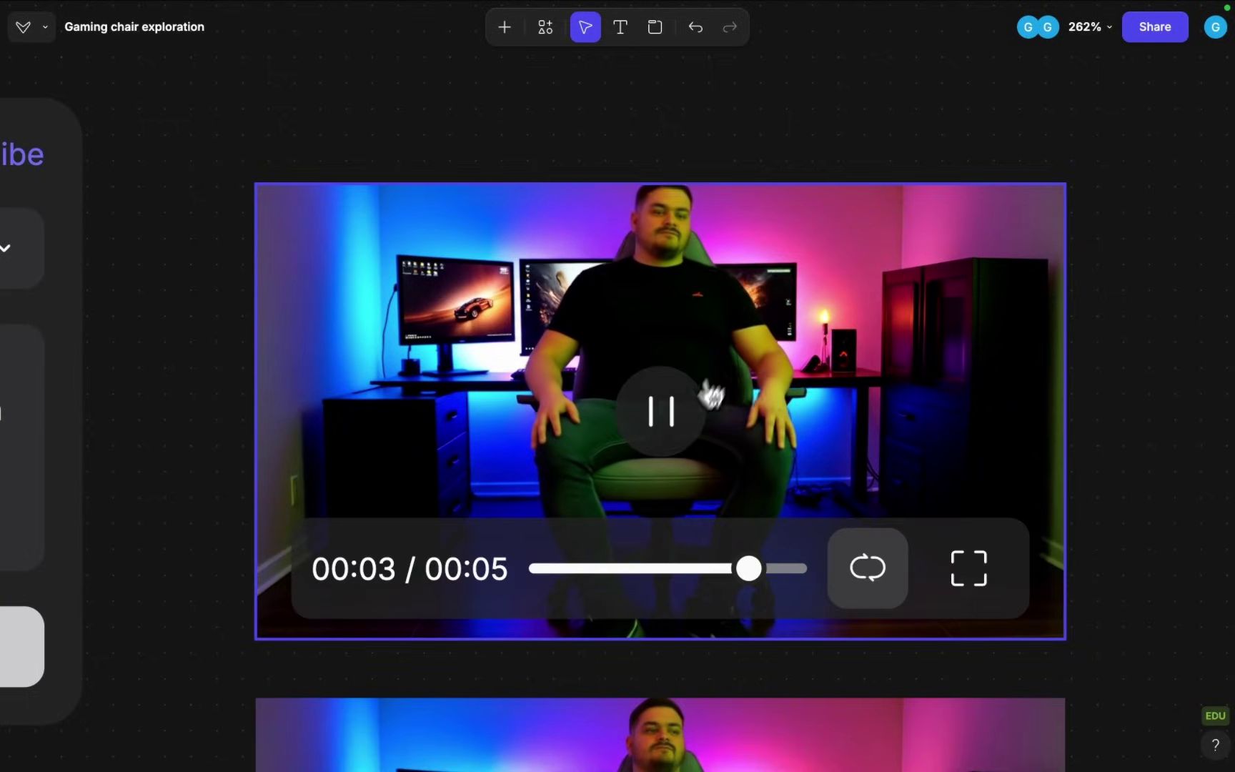
click(679, 429)
Step: Review the whole project row from the sketch and Modify frame to the room render and animation
scroll(682, 431, down, 3)
scroll(685, 431, down, 4)
click(835, 432)
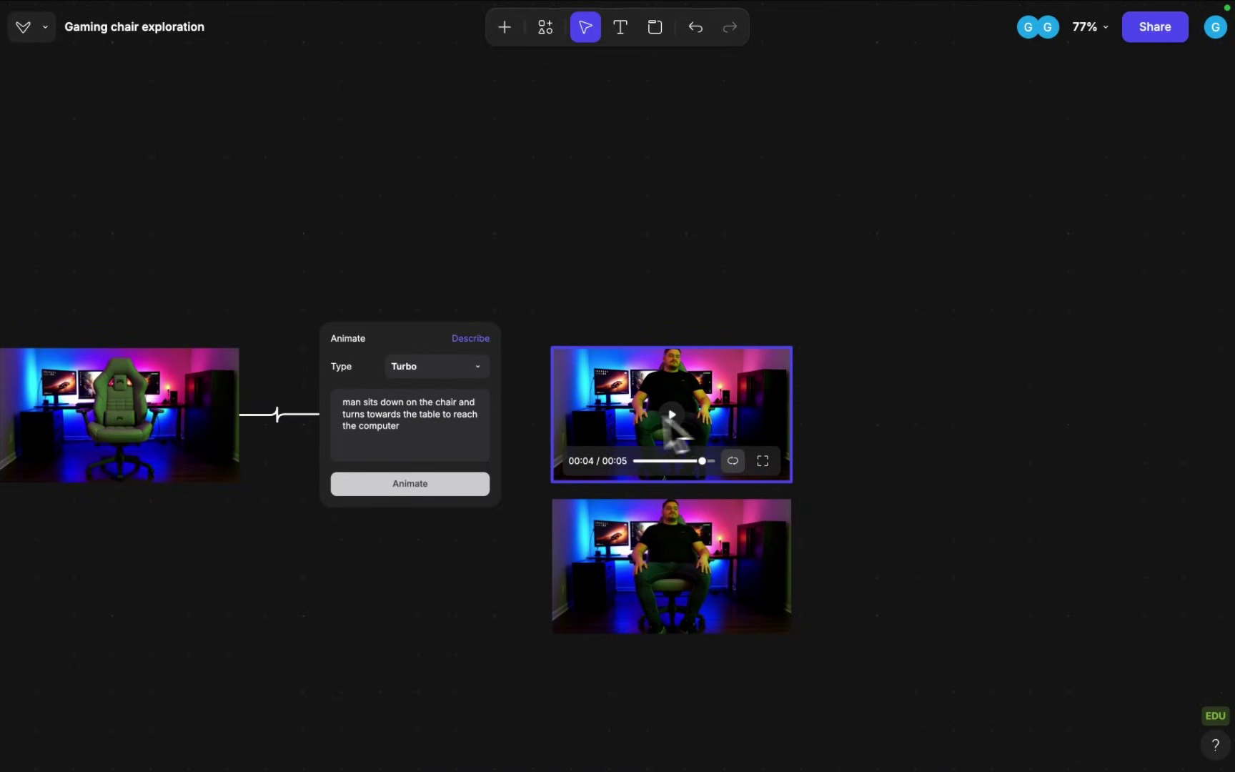
scroll(618, 418, left, 10)
scroll(618, 417, down, 2)
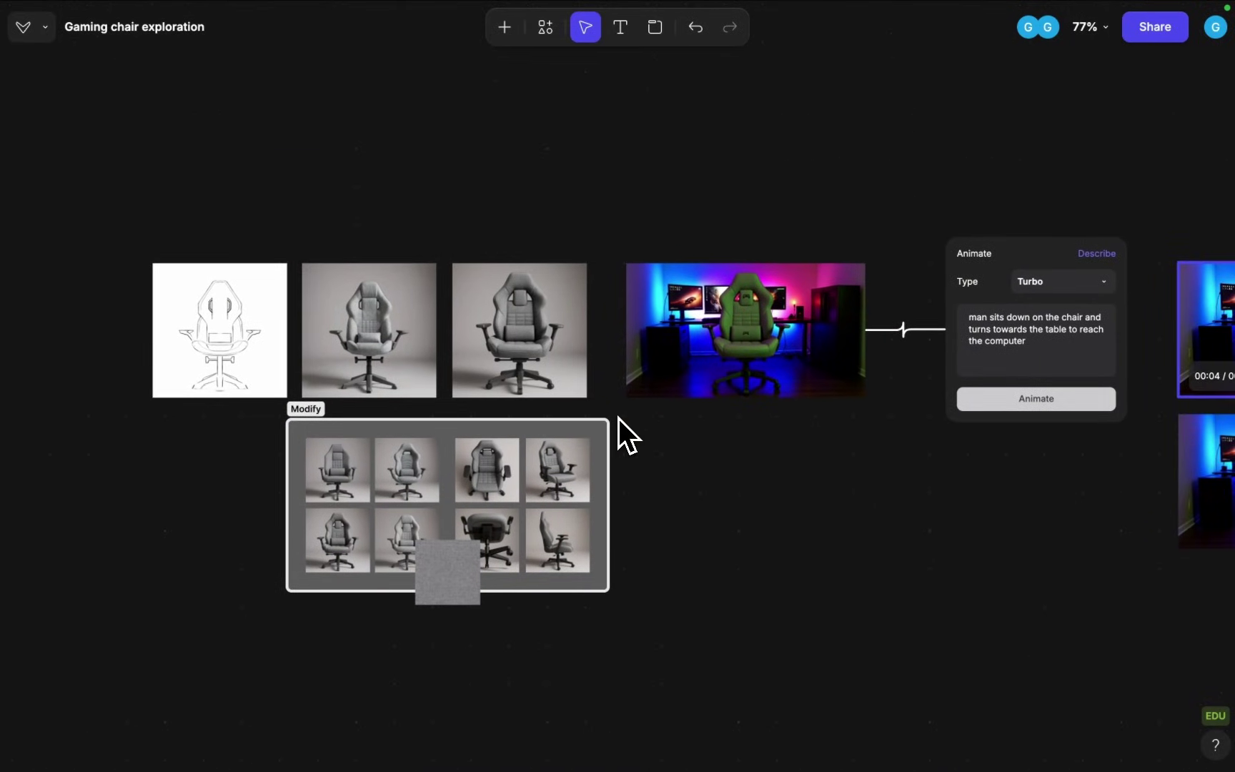